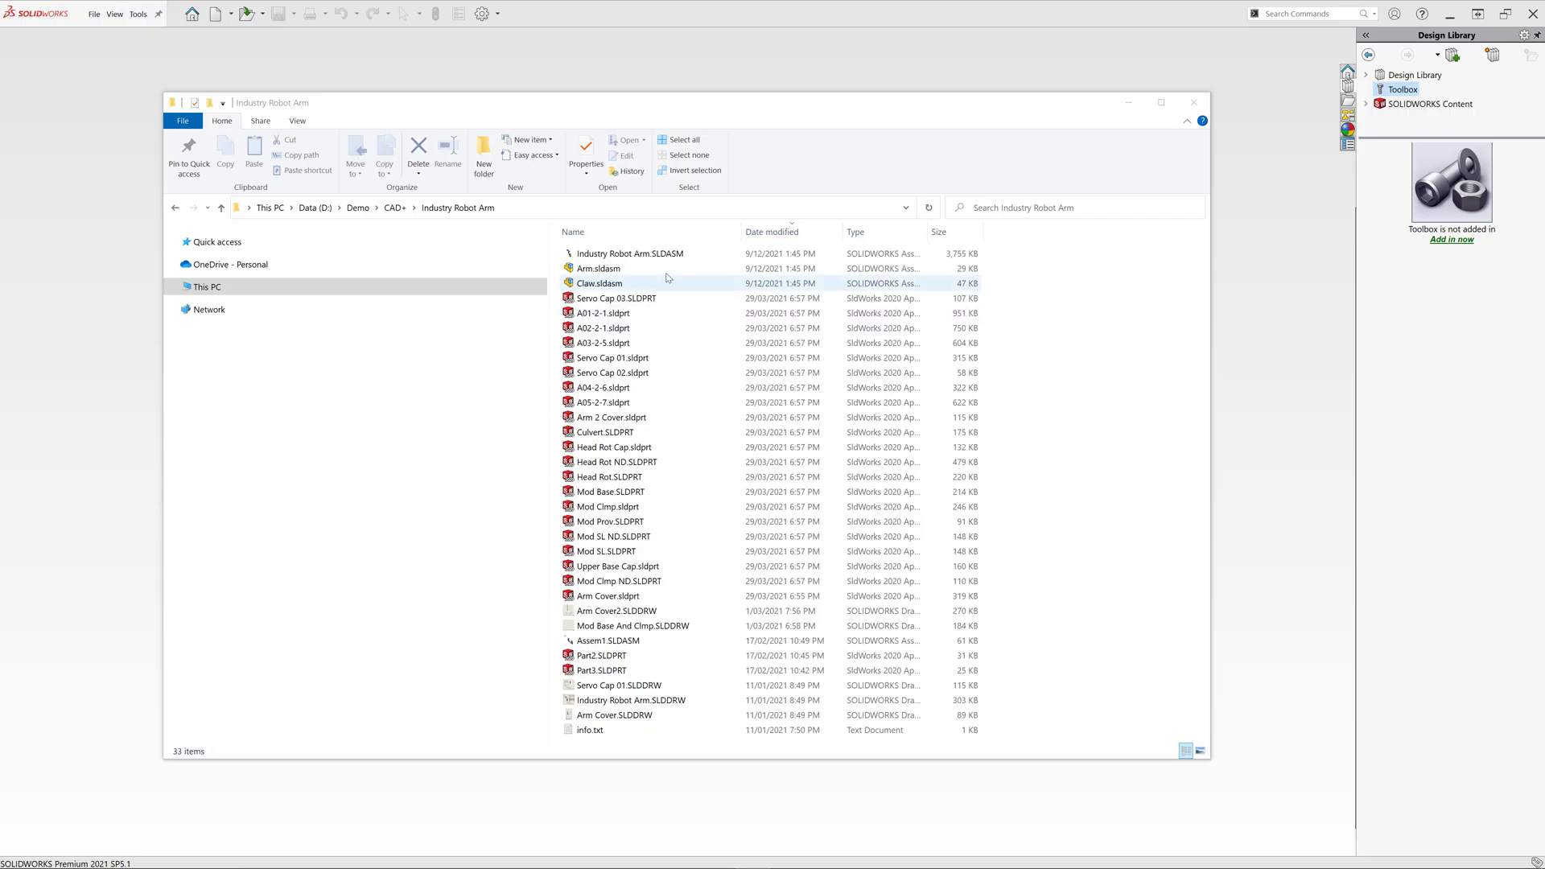
{"action": "left_click", "coordinate": [633, 257]}
{"action": "right_click", "coordinate": [633, 260]}
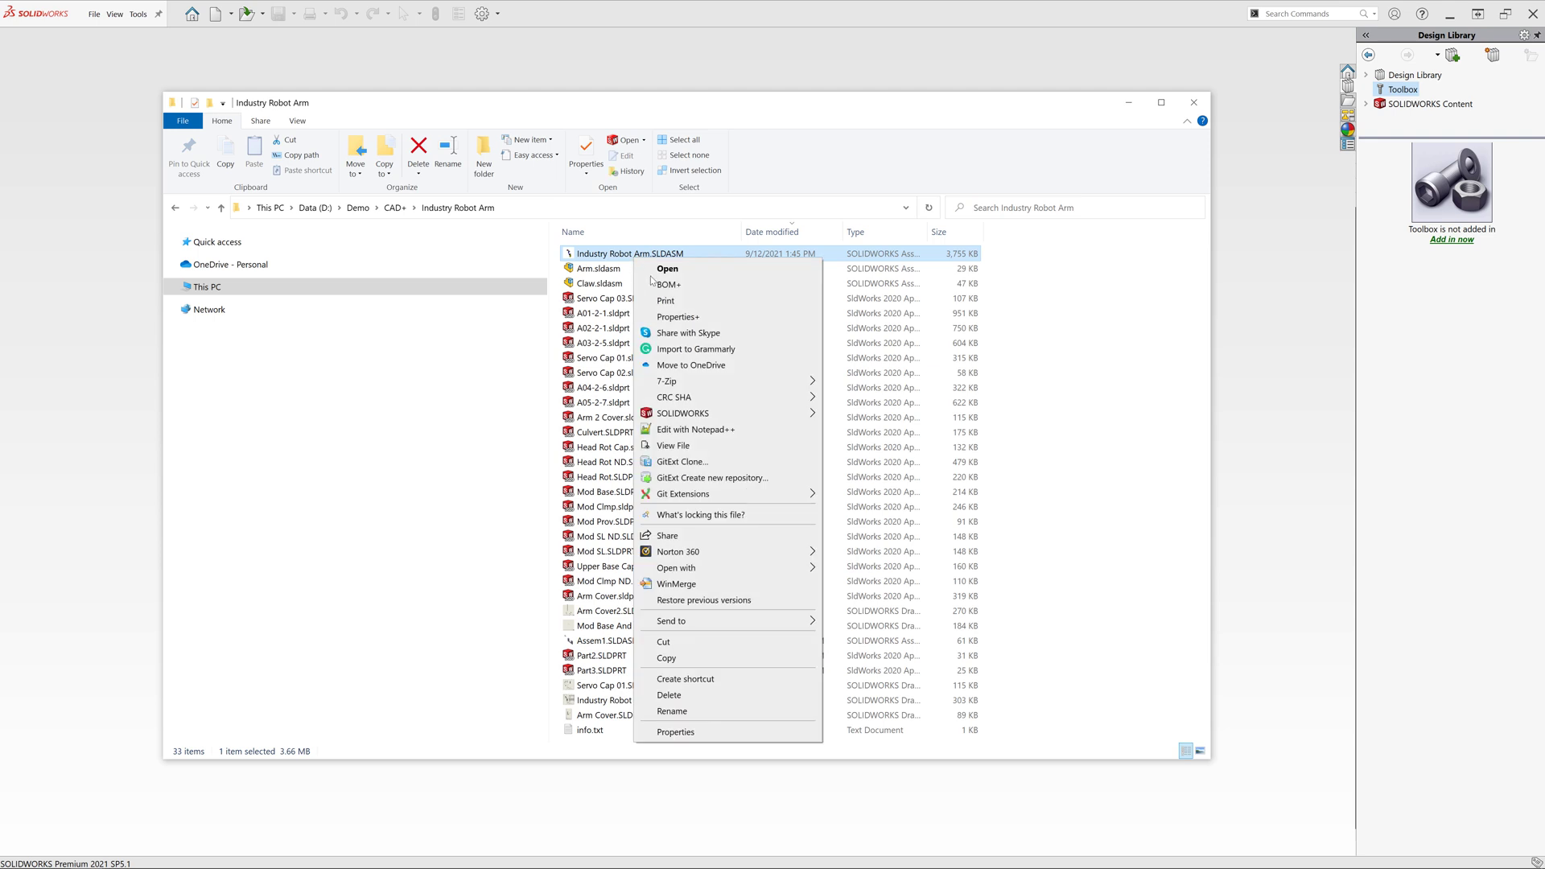
{"action": "left_click", "coordinate": [782, 298]}
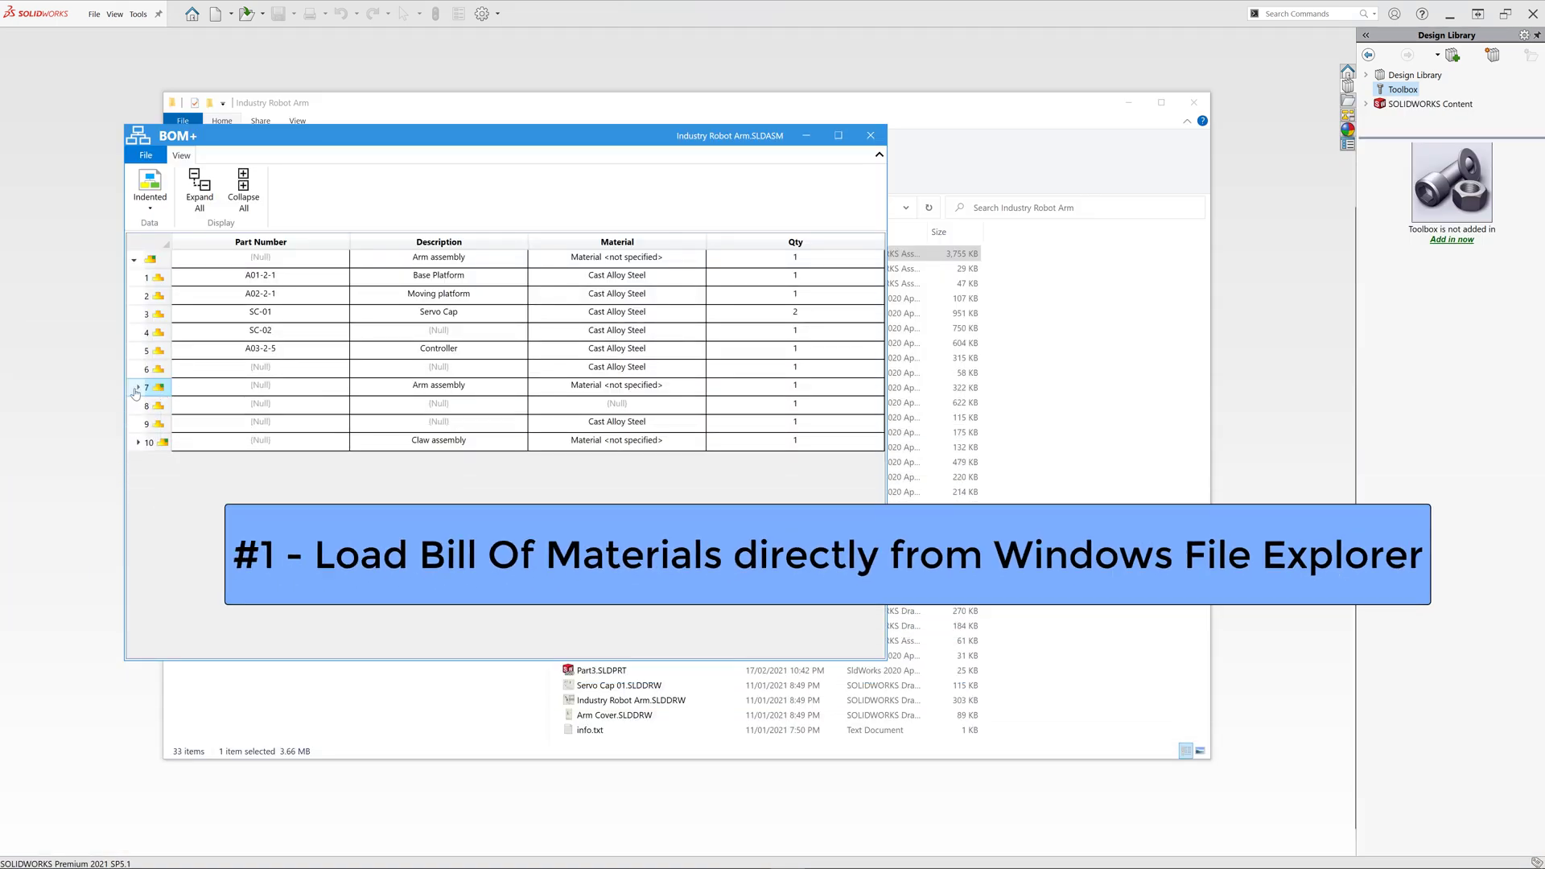
{"action": "left_click", "coordinate": [139, 387]}
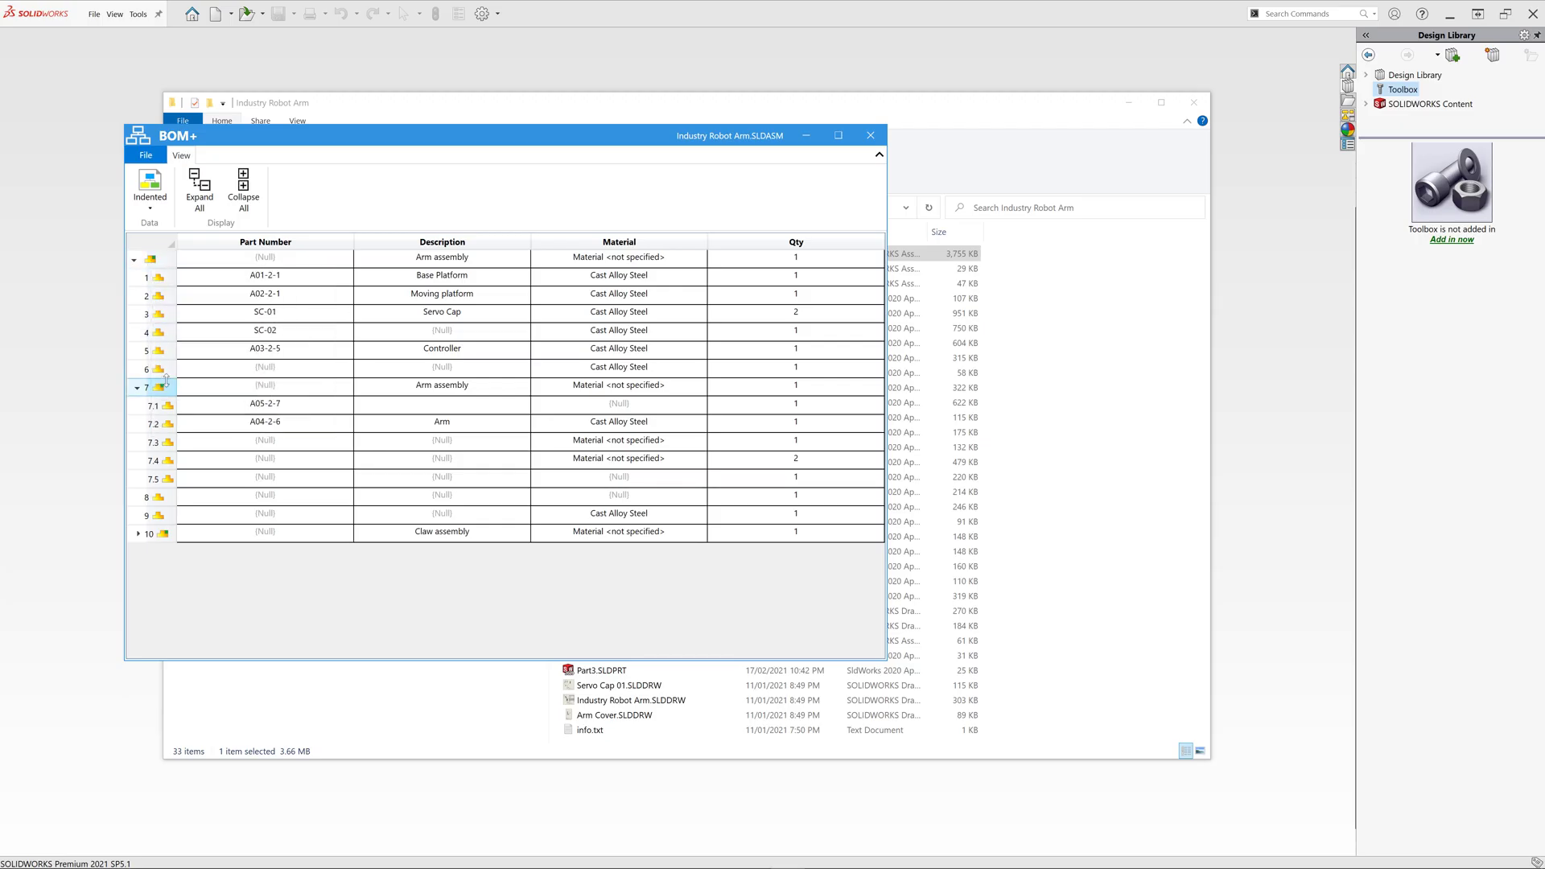
{"action": "left_click", "coordinate": [138, 533]}
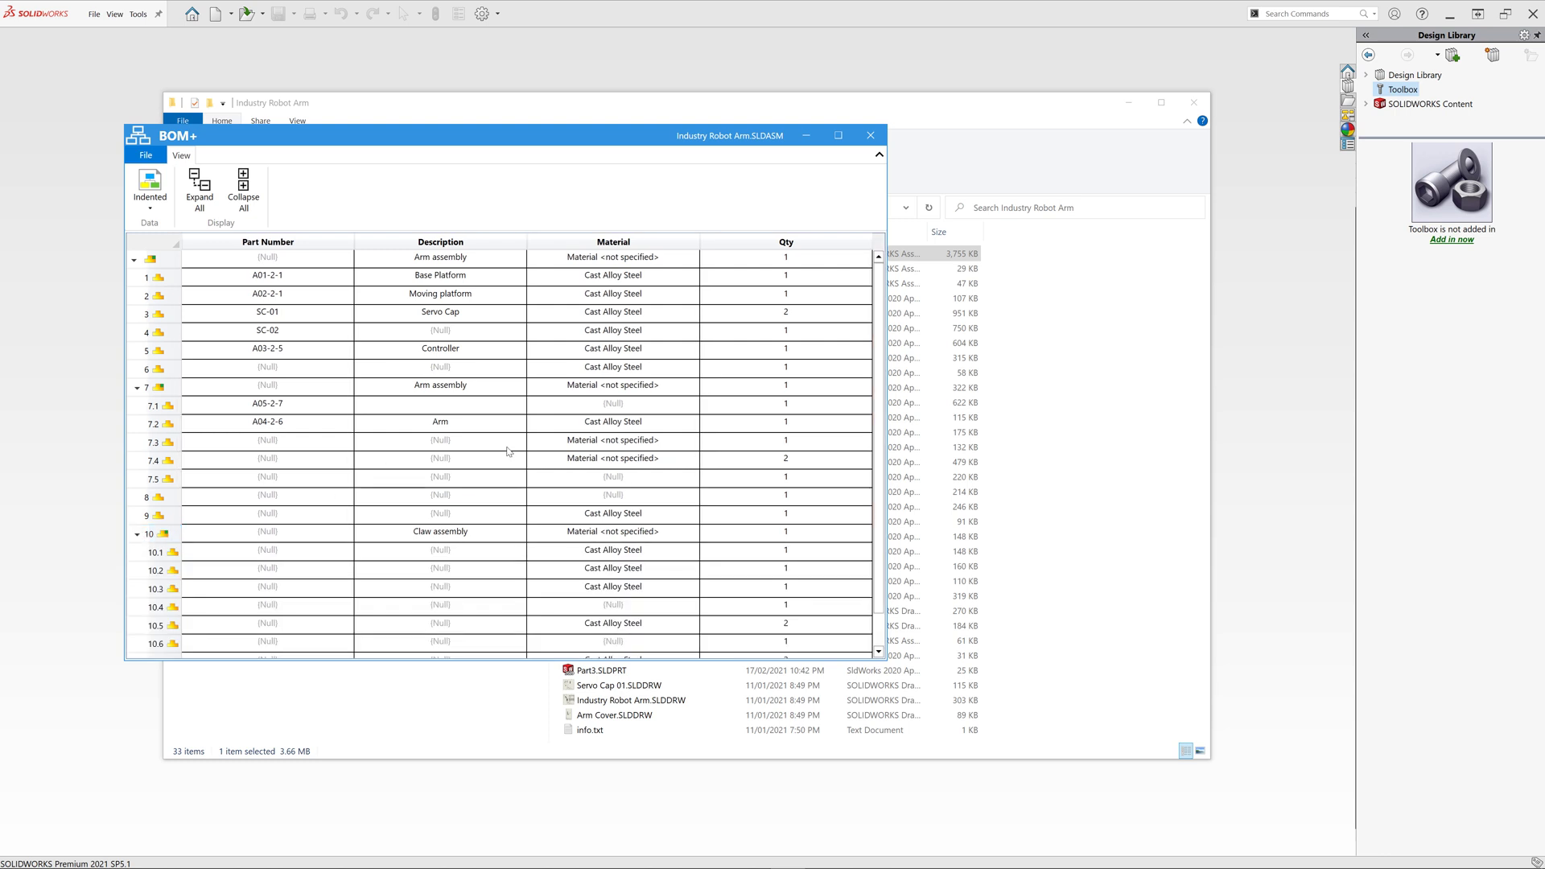
{"action": "scroll", "coordinate": [620, 312], "scroll_direction": "down", "scroll_amount": 1}
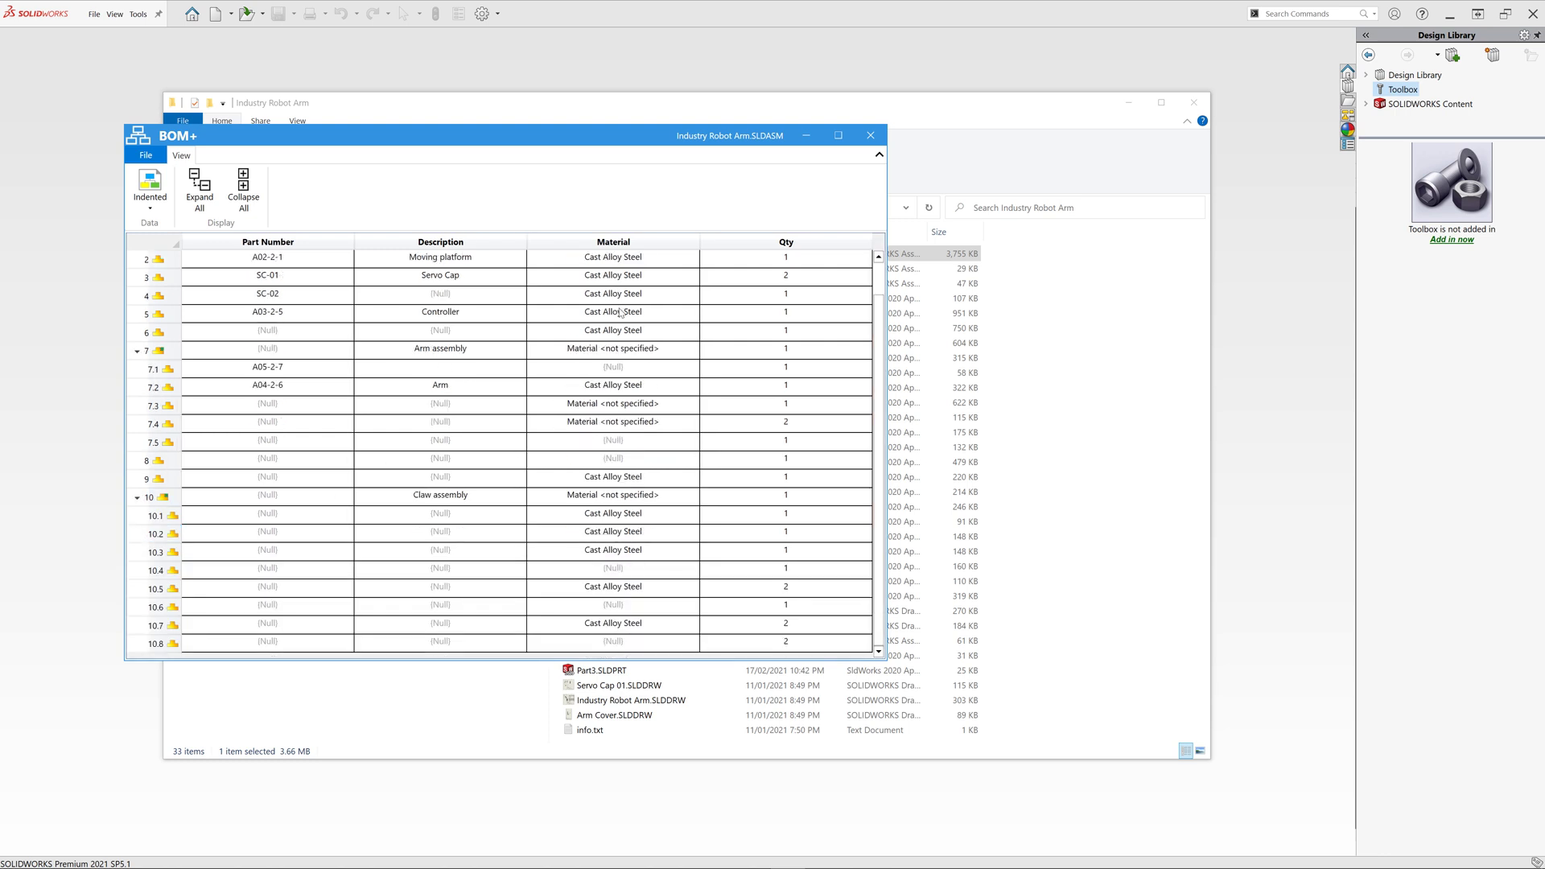
{"action": "left_click", "coordinate": [873, 140]}
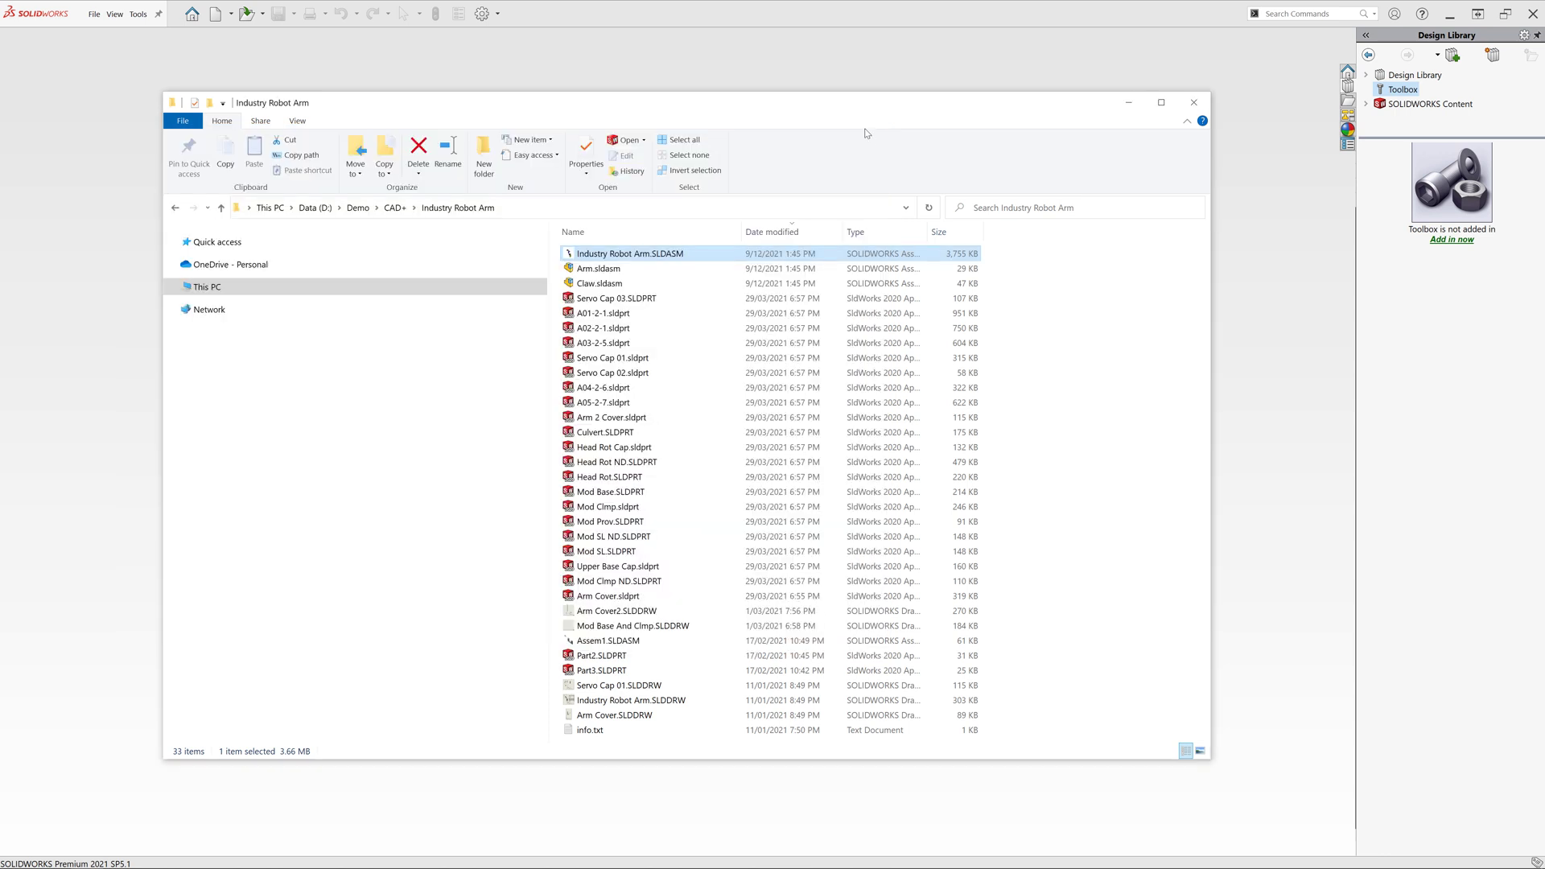
Step: From recent documents, open Industry Robot Arm.SLDASM in Large Design Review mode
{"action": "left_click", "coordinate": [777, 76]}
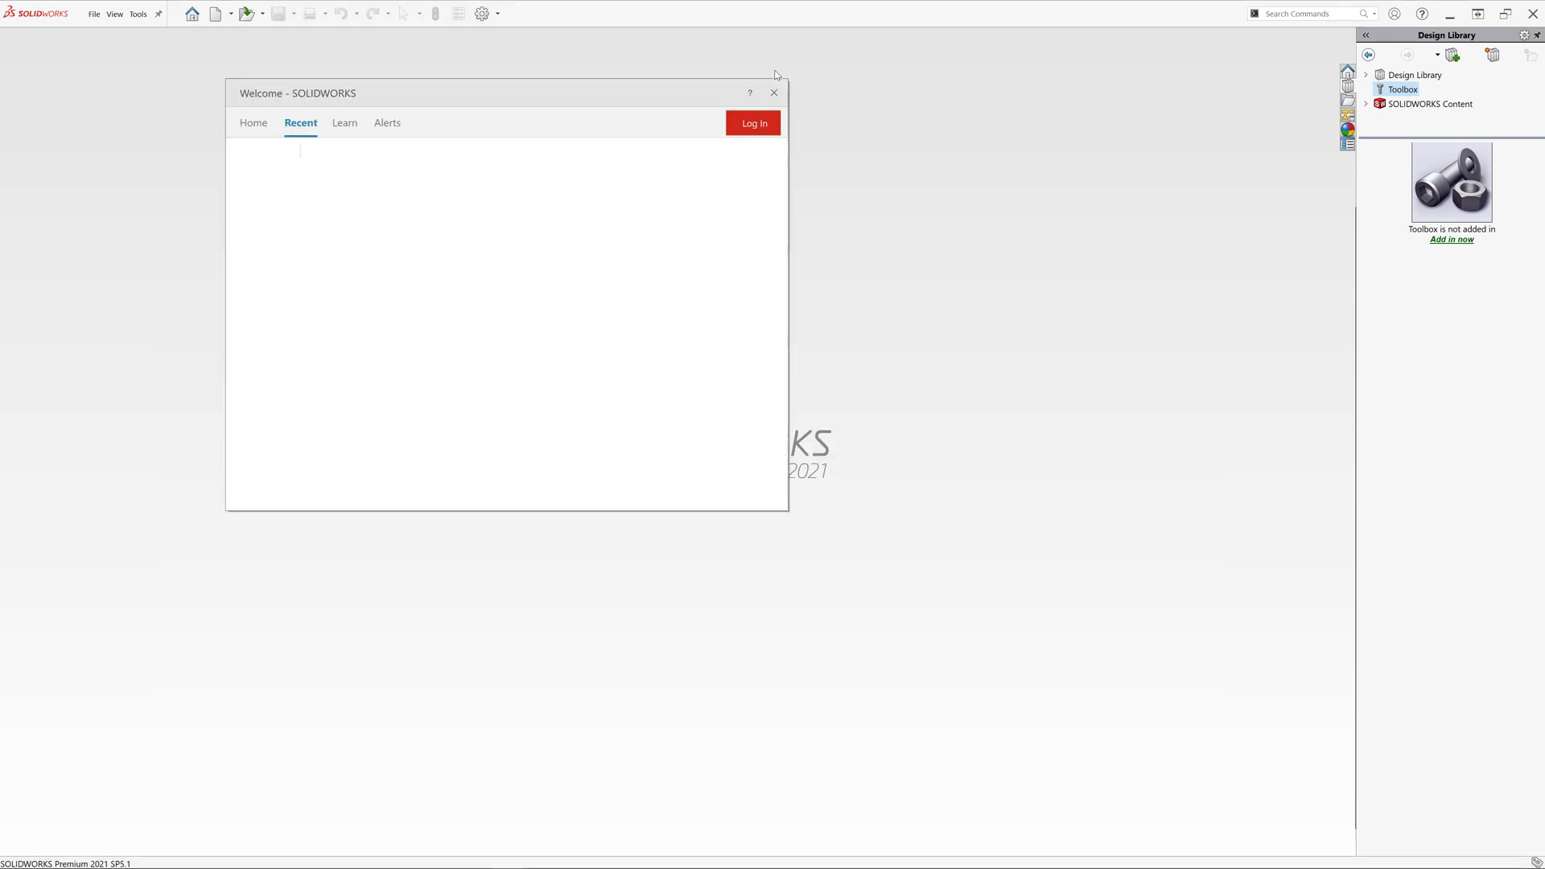
{"action": "mouse_move", "coordinate": [286, 248]}
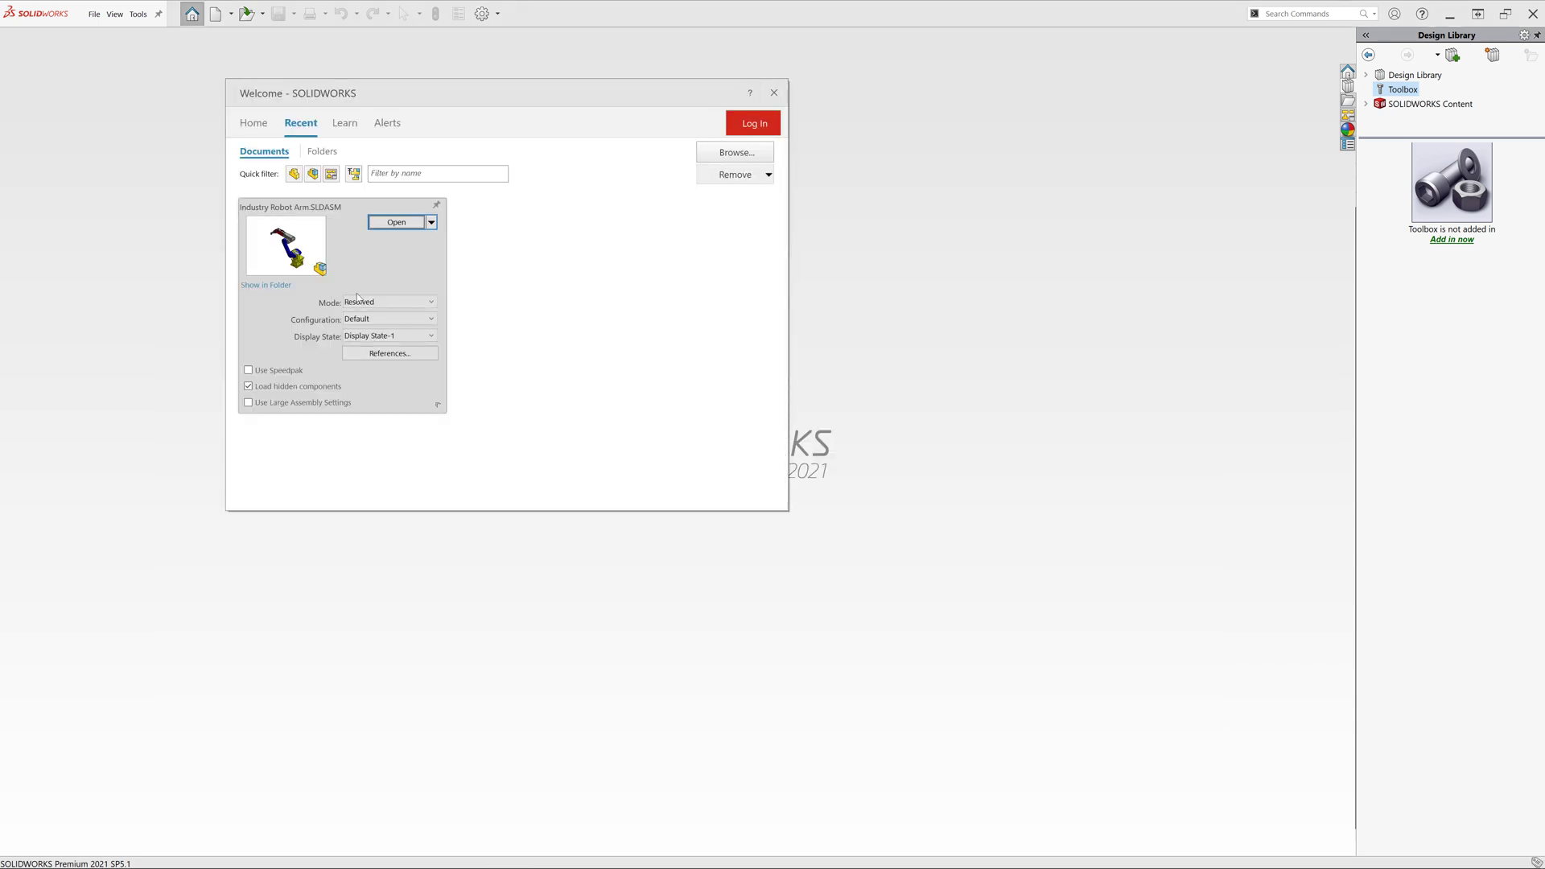
{"action": "left_click", "coordinate": [398, 301]}
{"action": "left_click", "coordinate": [398, 332]}
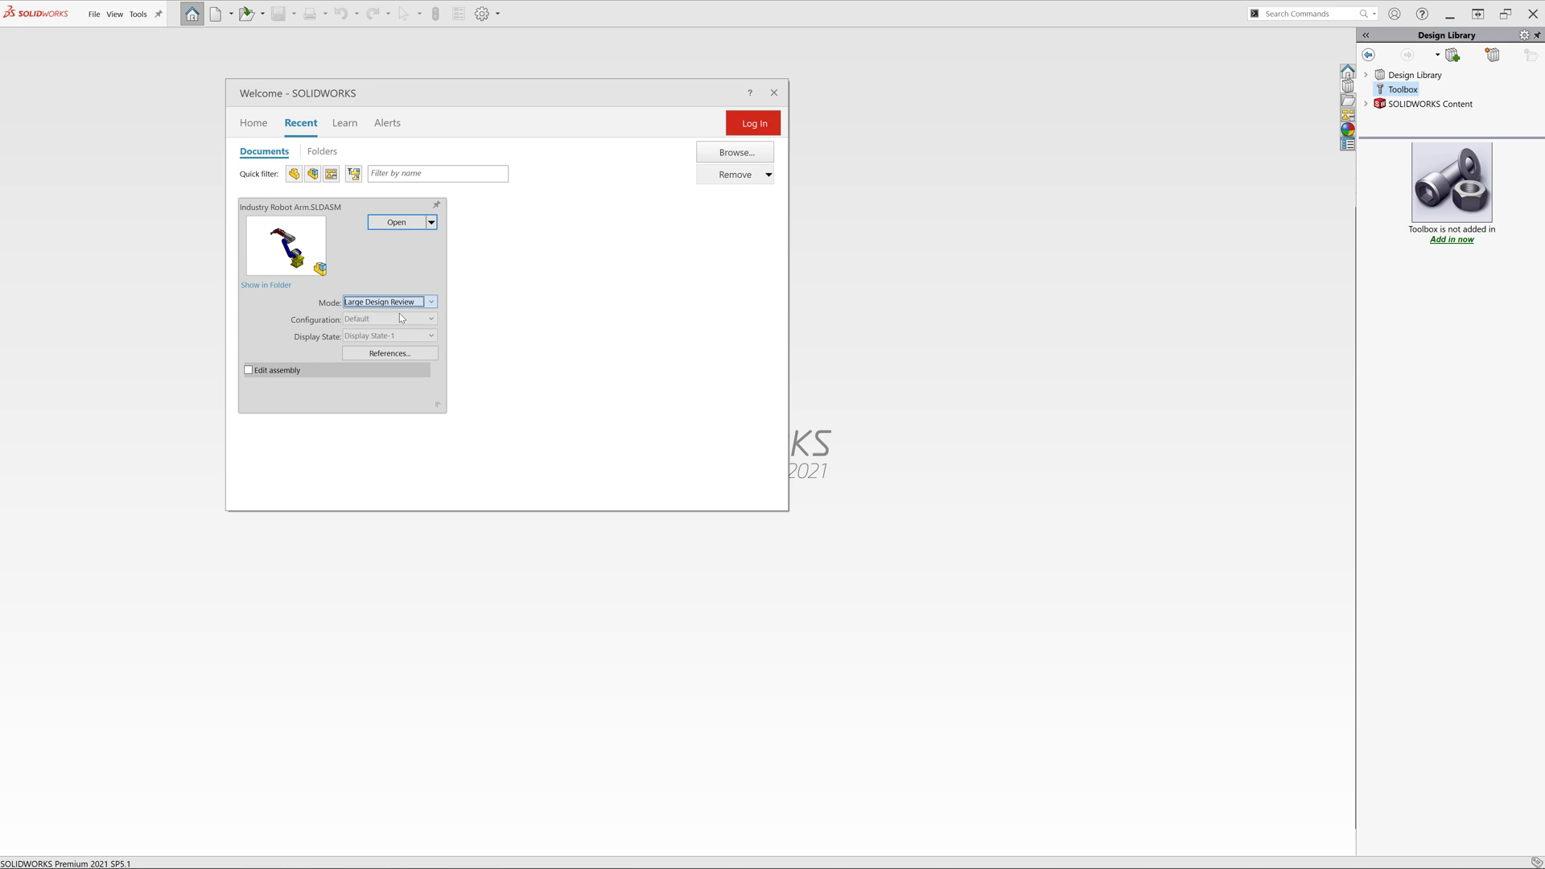
{"action": "left_click", "coordinate": [396, 223]}
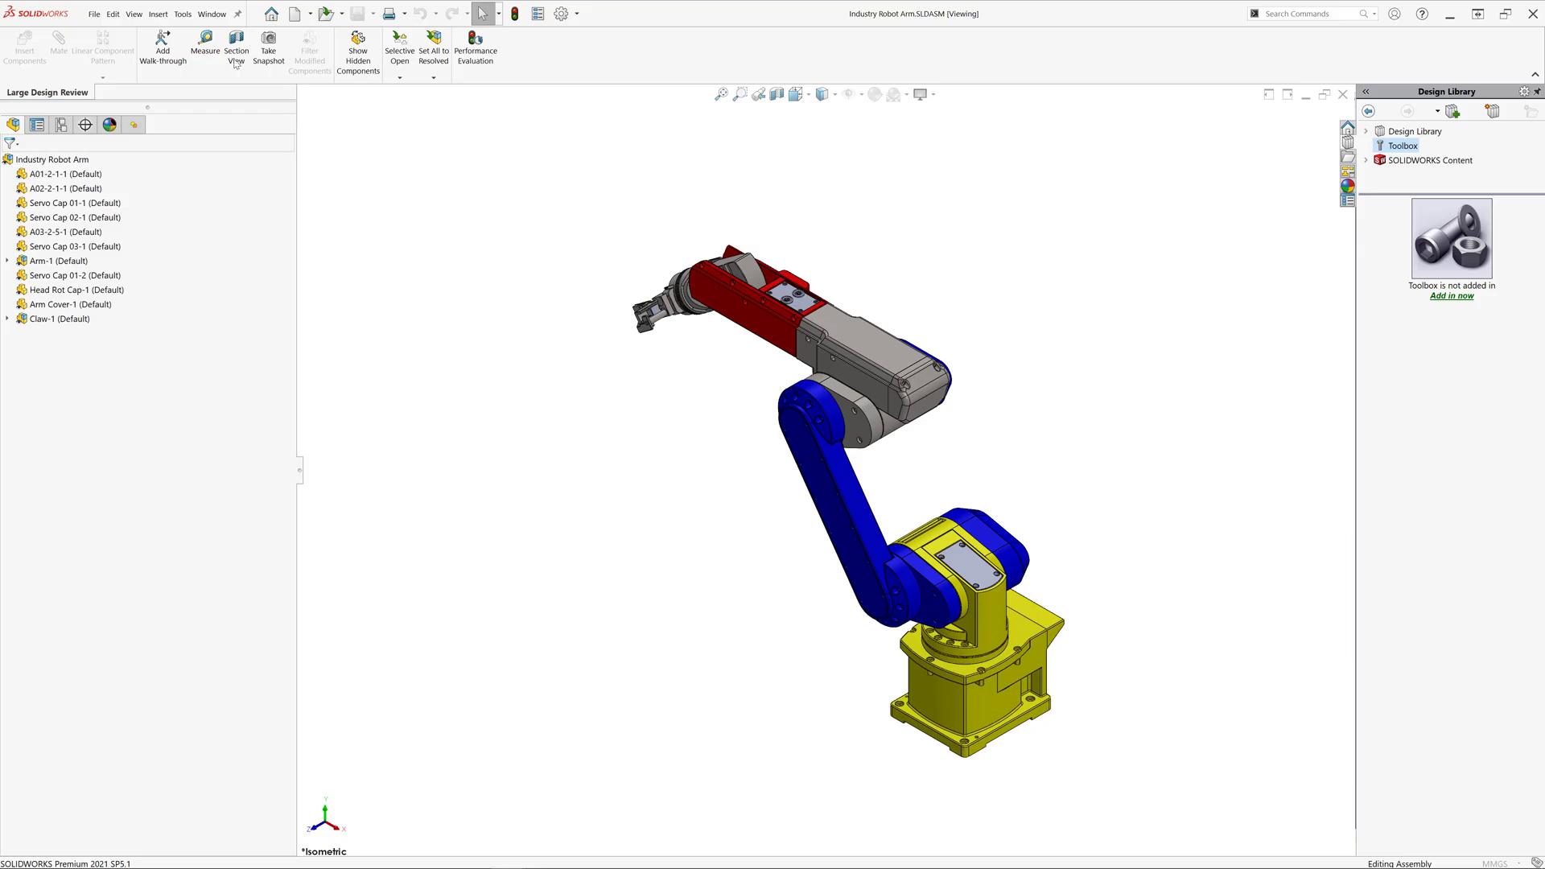
Step: Show the BOM via Tools > CAD+ > BOM+ > View BOM and expand the Arm and Claw assembly rows
{"action": "left_click", "coordinate": [182, 15]}
{"action": "mouse_move", "coordinate": [207, 74]}
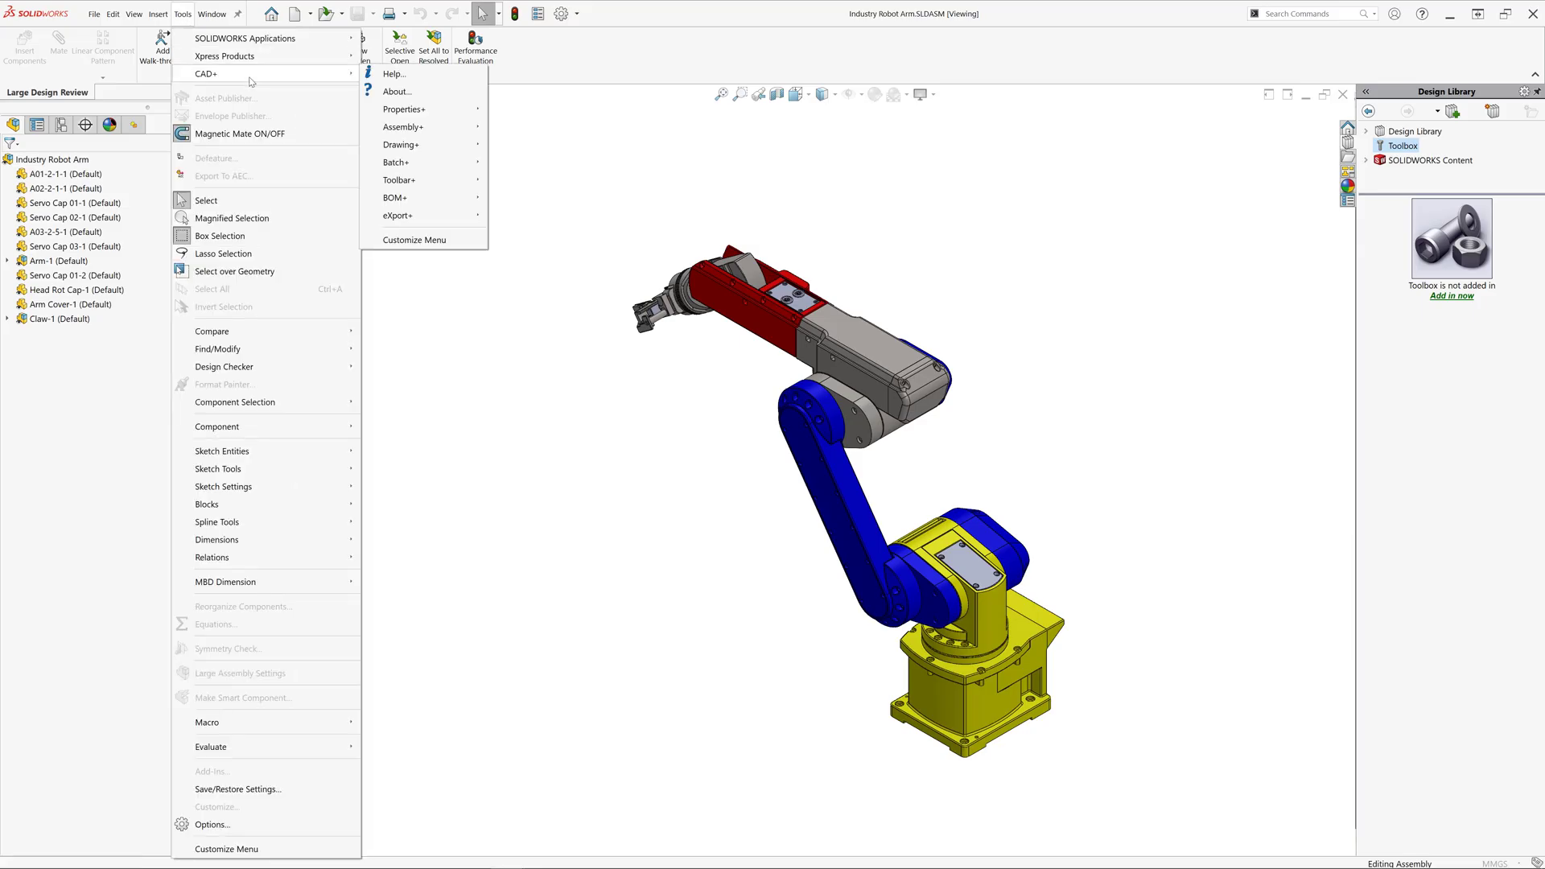
{"action": "mouse_move", "coordinate": [395, 198]}
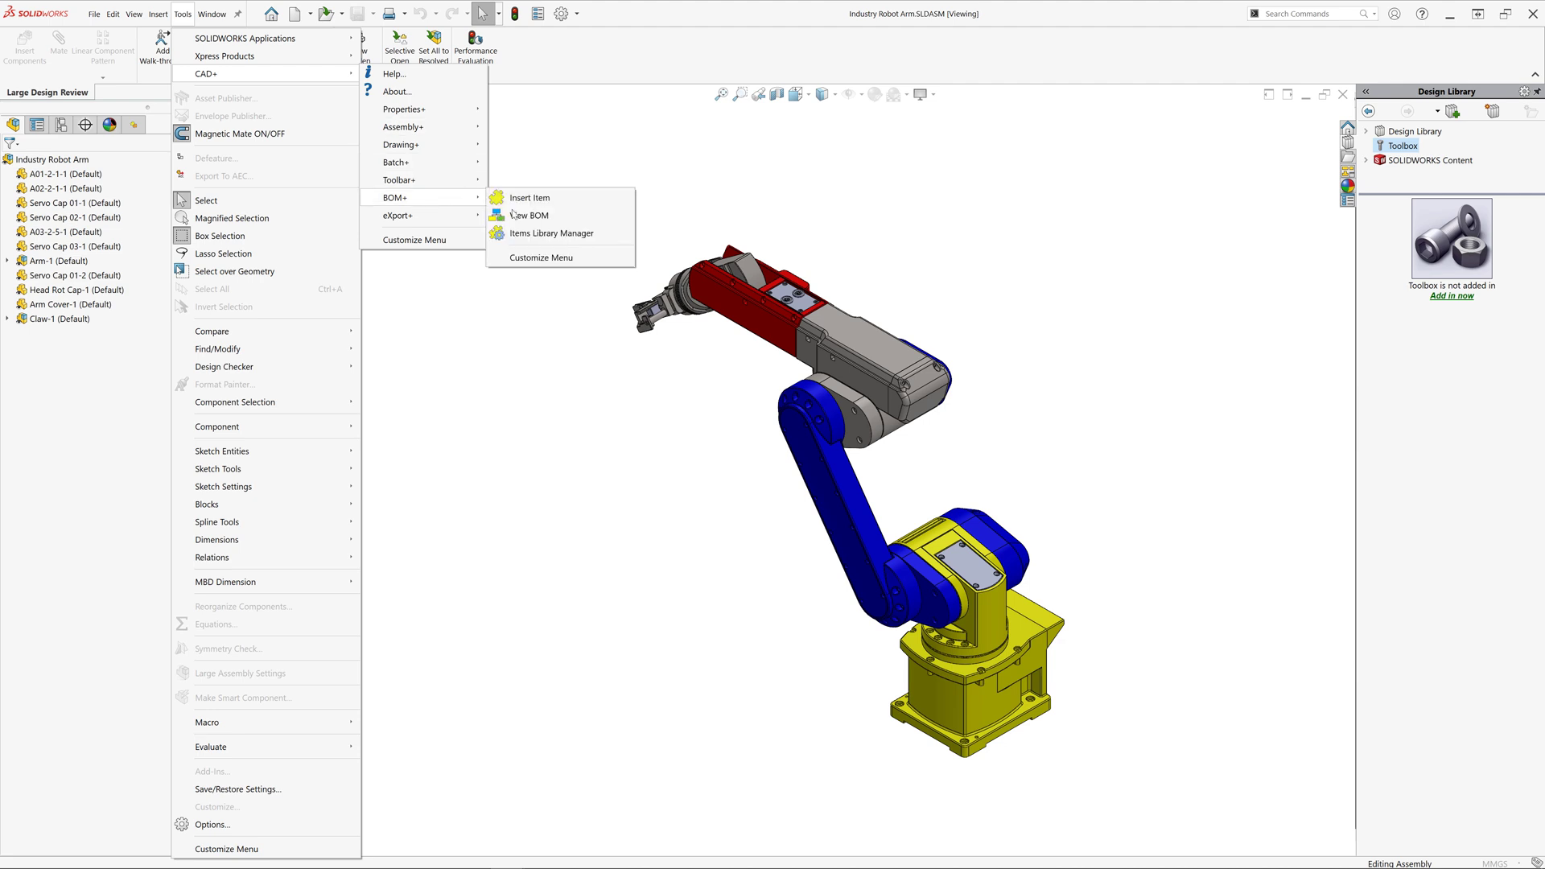
{"action": "left_click", "coordinate": [523, 216]}
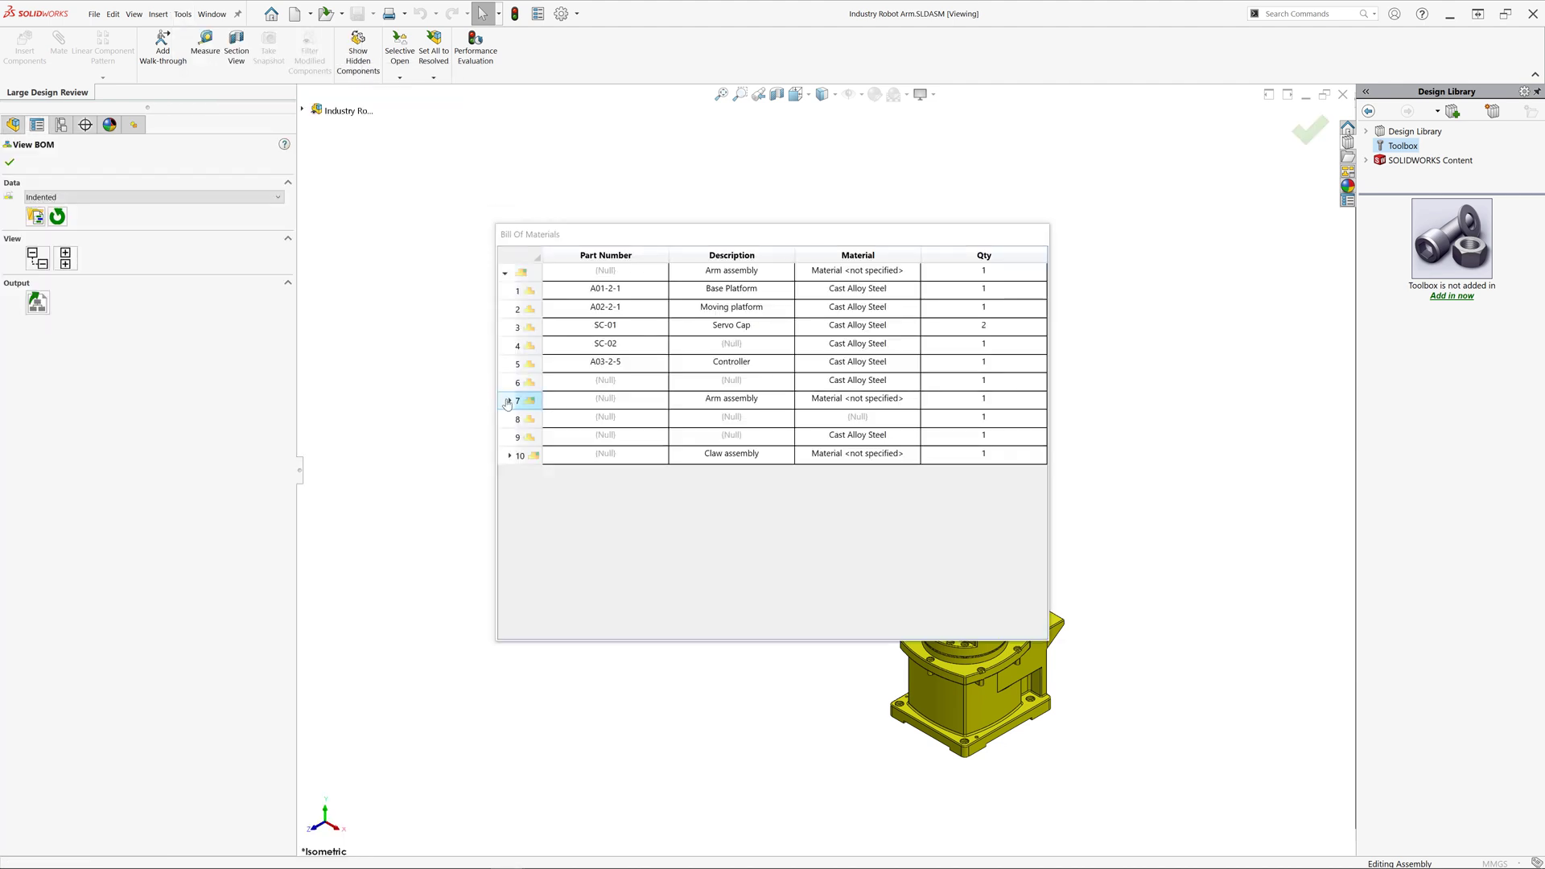
{"action": "left_click", "coordinate": [511, 401]}
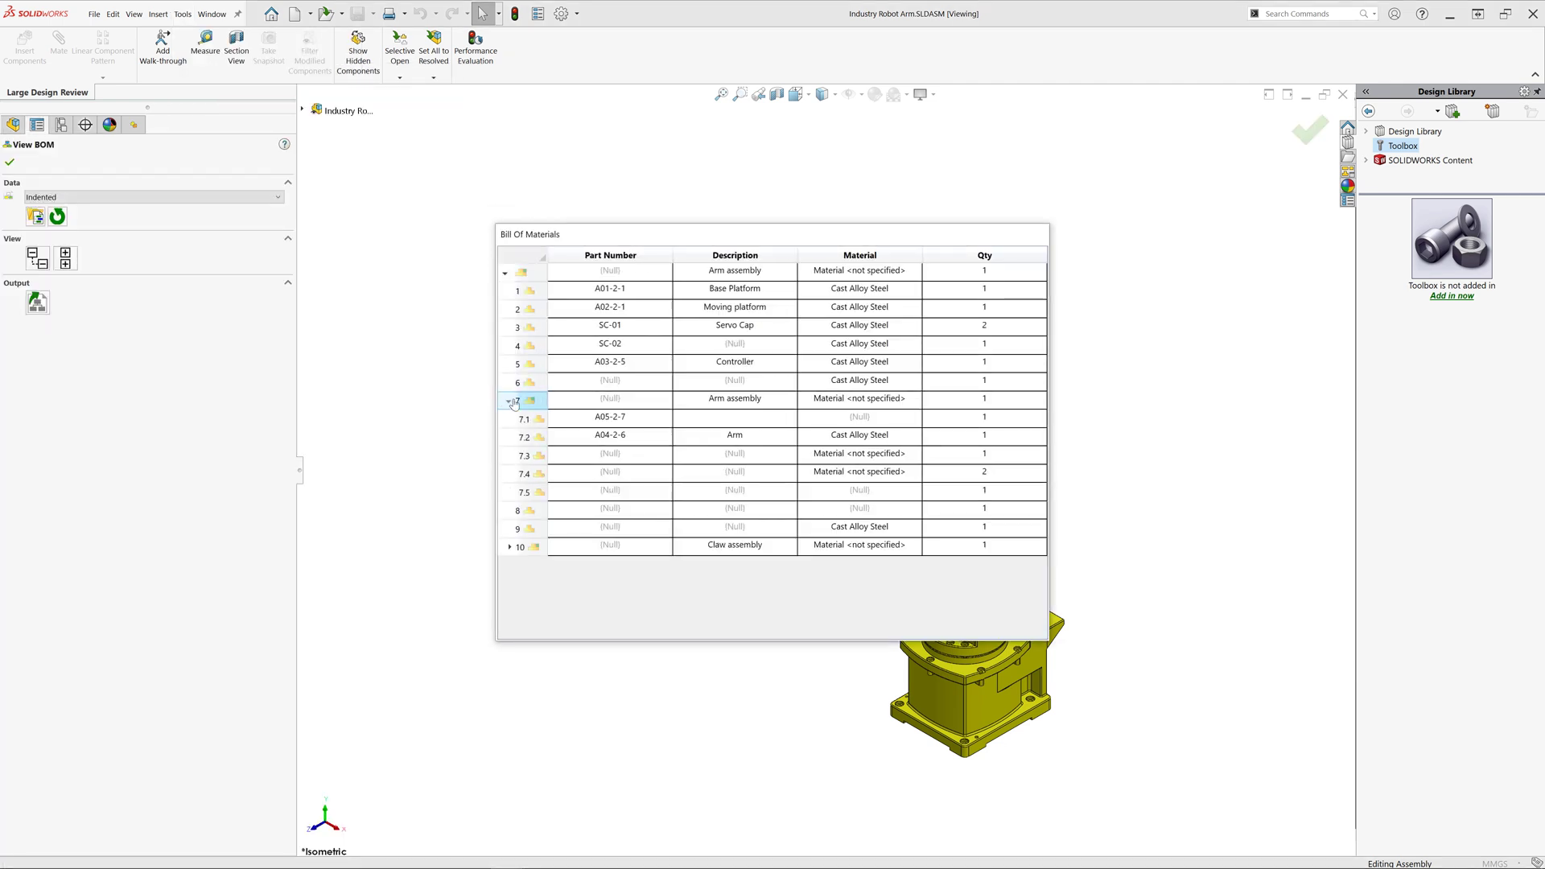
{"action": "left_click", "coordinate": [509, 548]}
{"action": "scroll", "coordinate": [637, 514], "scroll_direction": "down", "scroll_amount": 2}
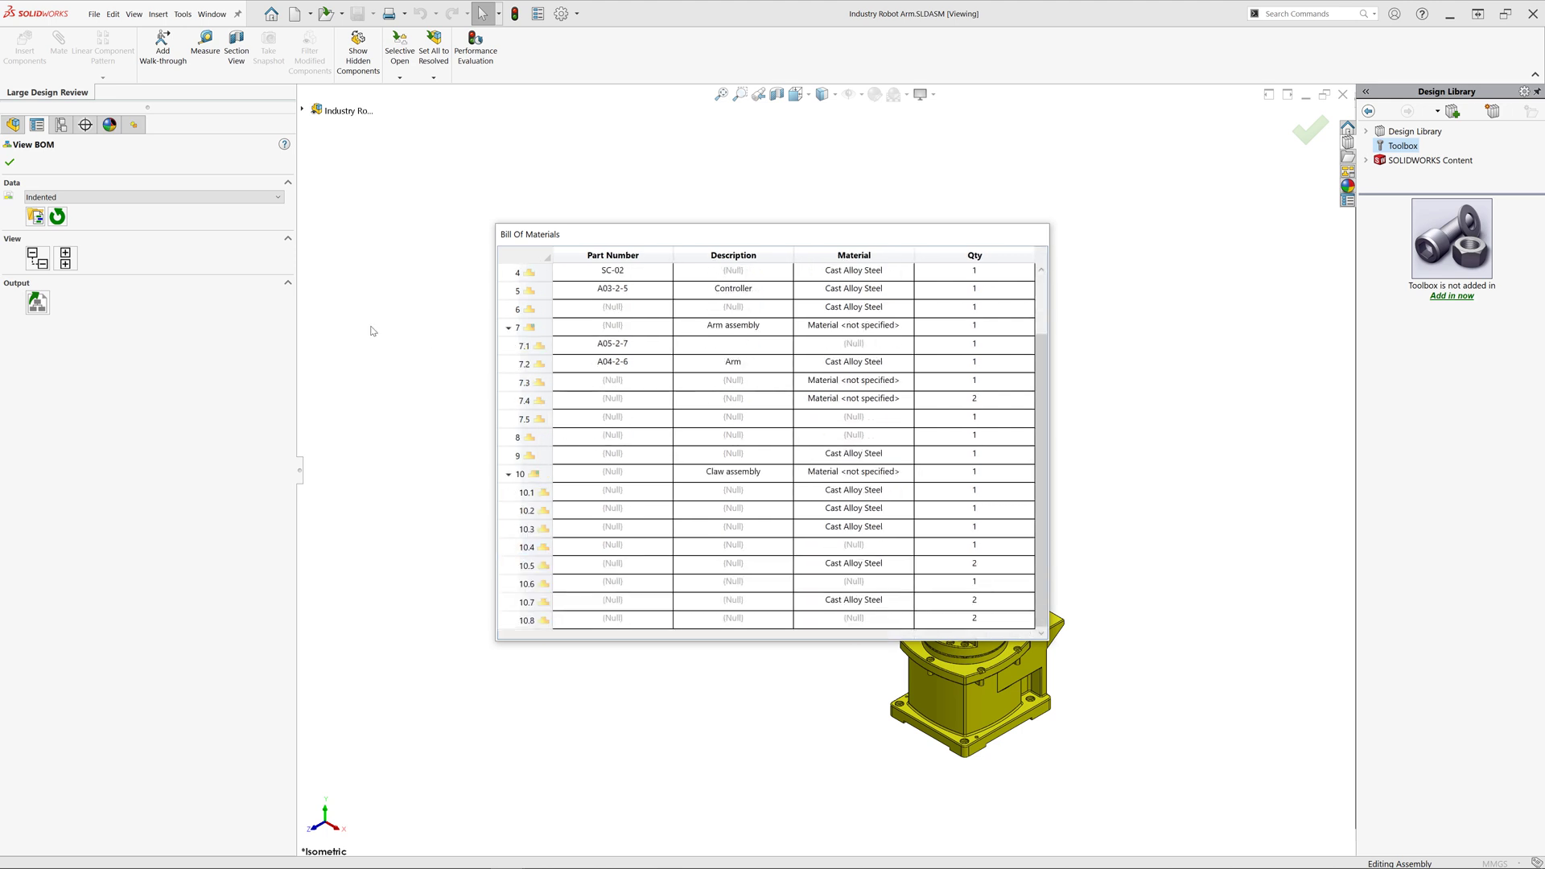
Step: Export the current BOM as XML named industry-robot-arm into the CAD+ folder
{"action": "left_click", "coordinate": [37, 303]}
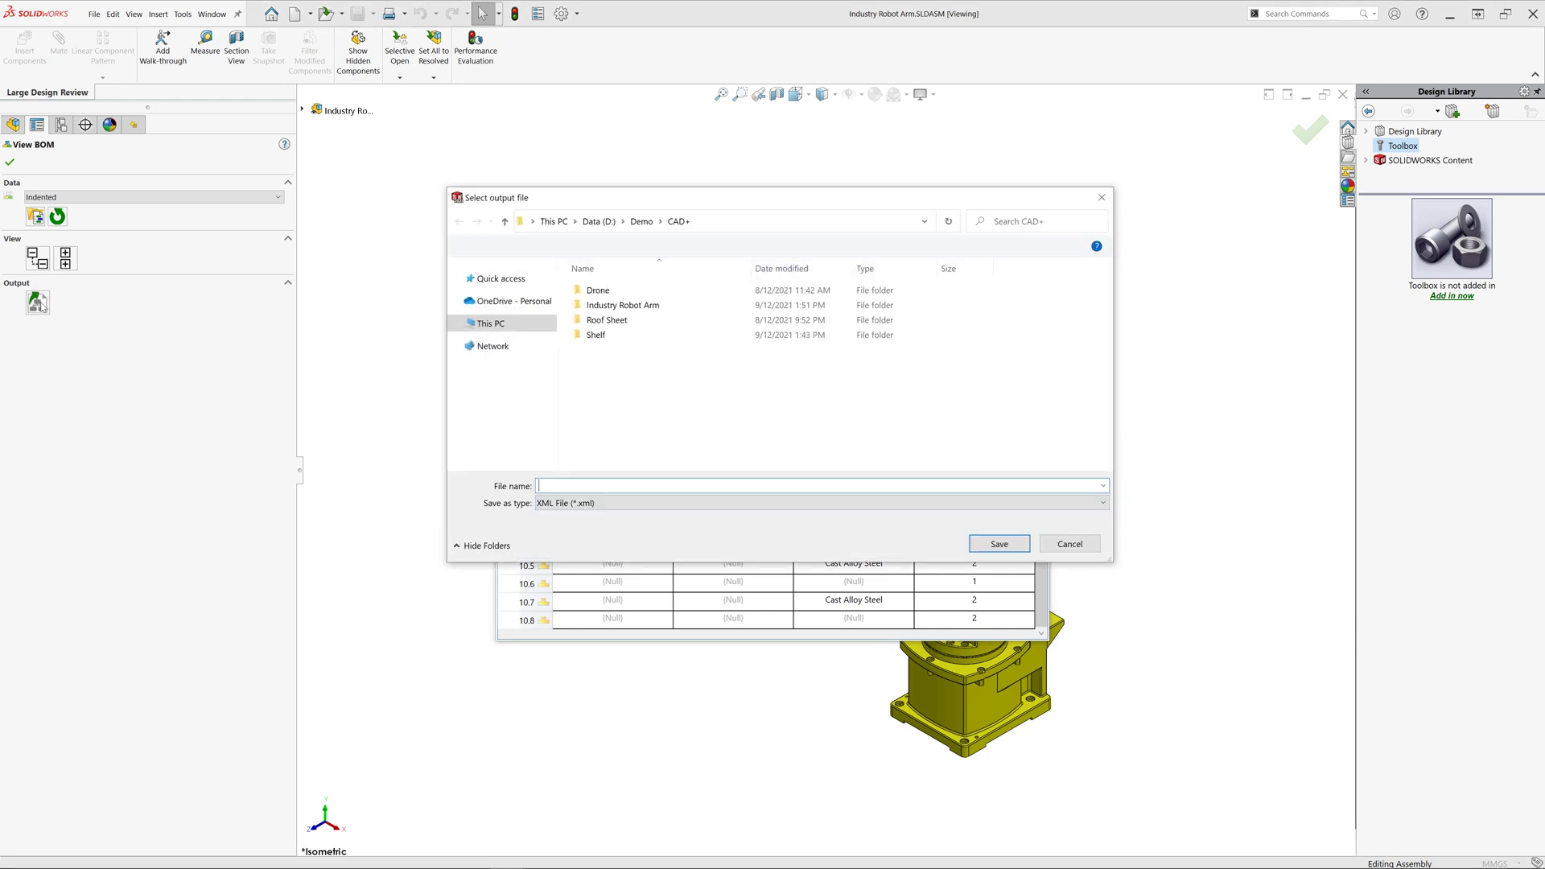
{"action": "left_click", "coordinate": [608, 503]}
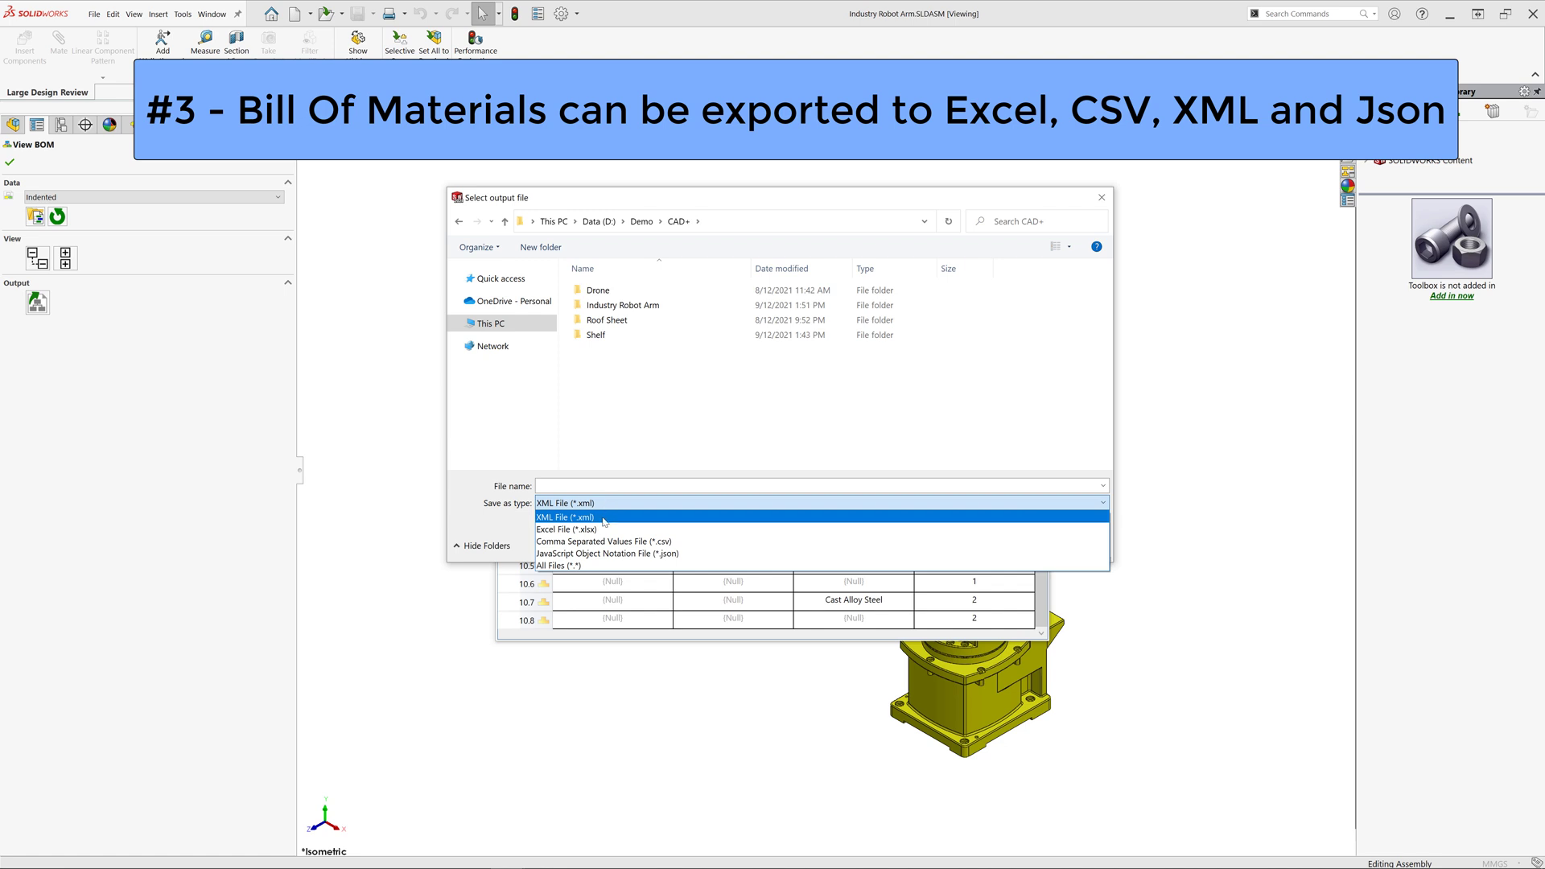
{"action": "left_click", "coordinate": [603, 521]}
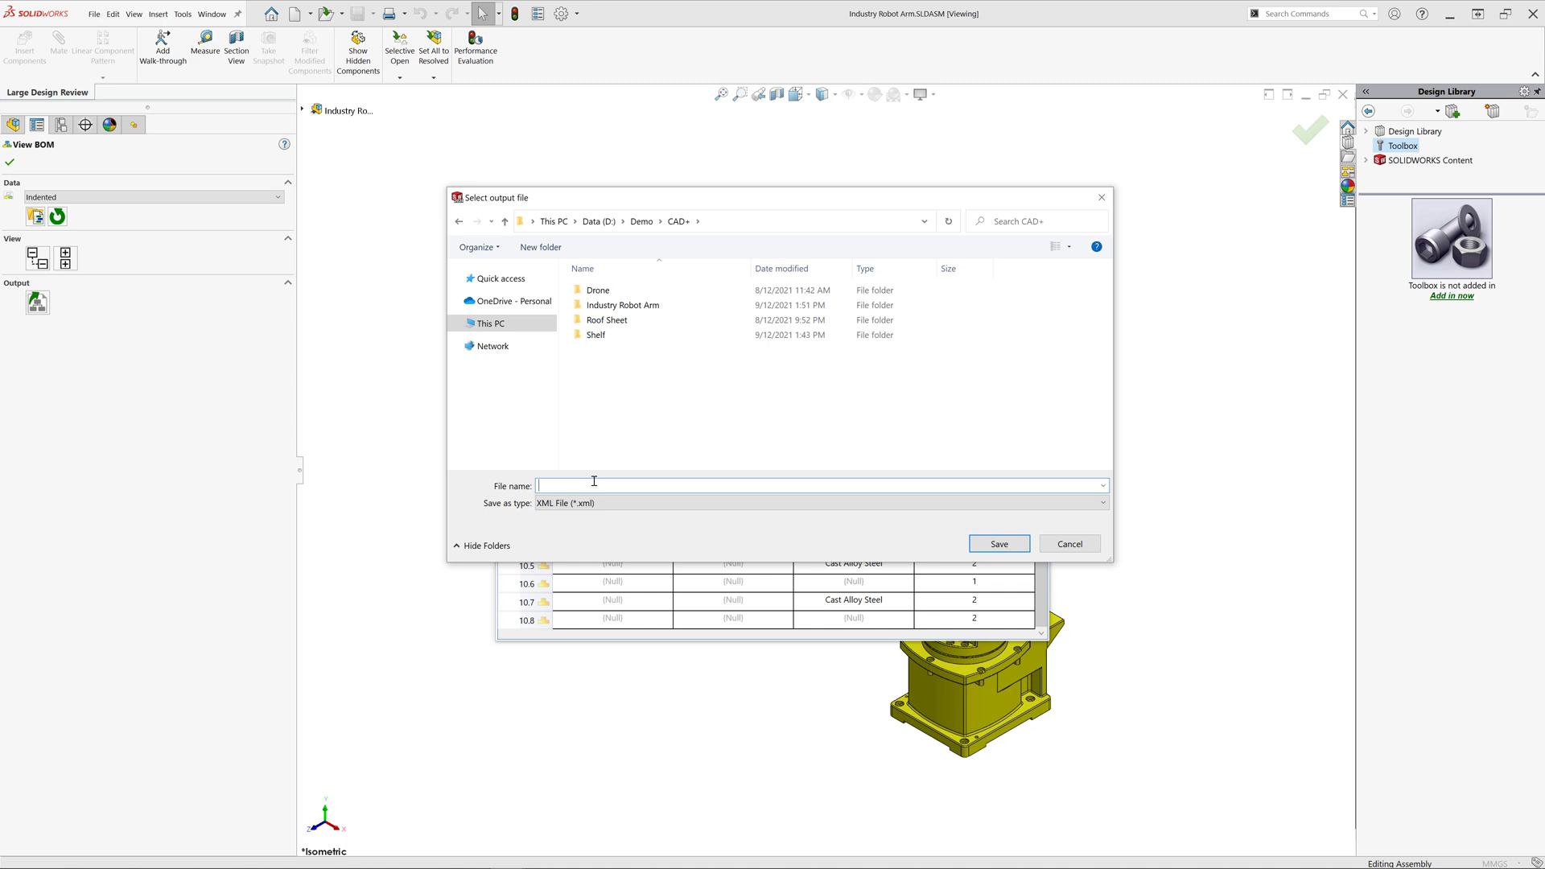
{"action": "type", "text": "industry"}
{"action": "type", "text": "-robot-arm"}
{"action": "left_click", "coordinate": [1000, 545]}
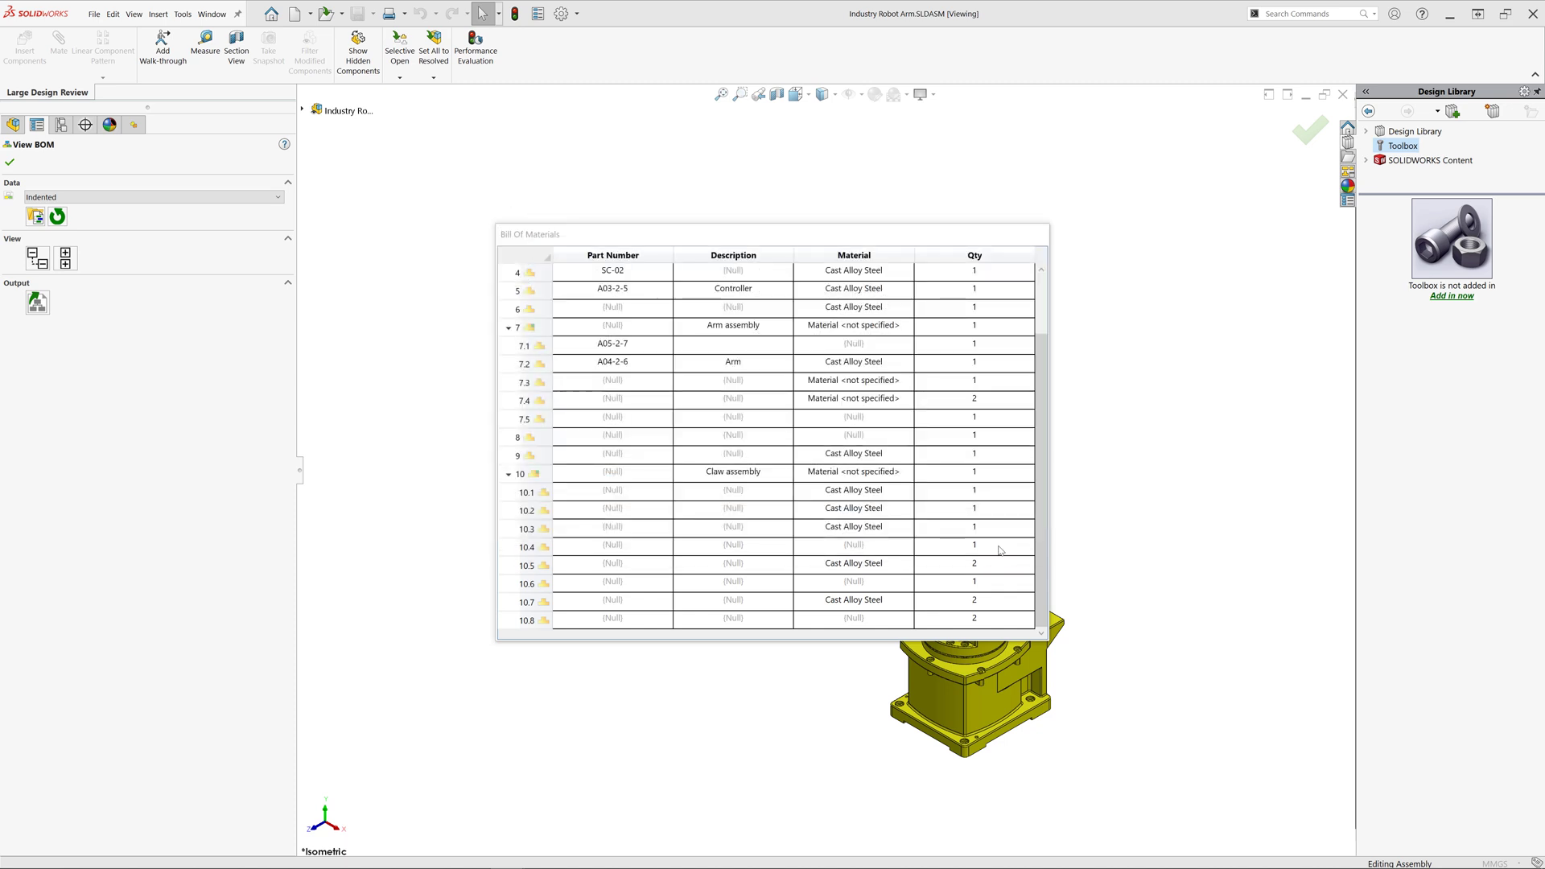
Step: Close the BOM view and locate industry-robot-arm.xml in the CAD+ folder via Show in folder
{"action": "left_click", "coordinate": [9, 165]}
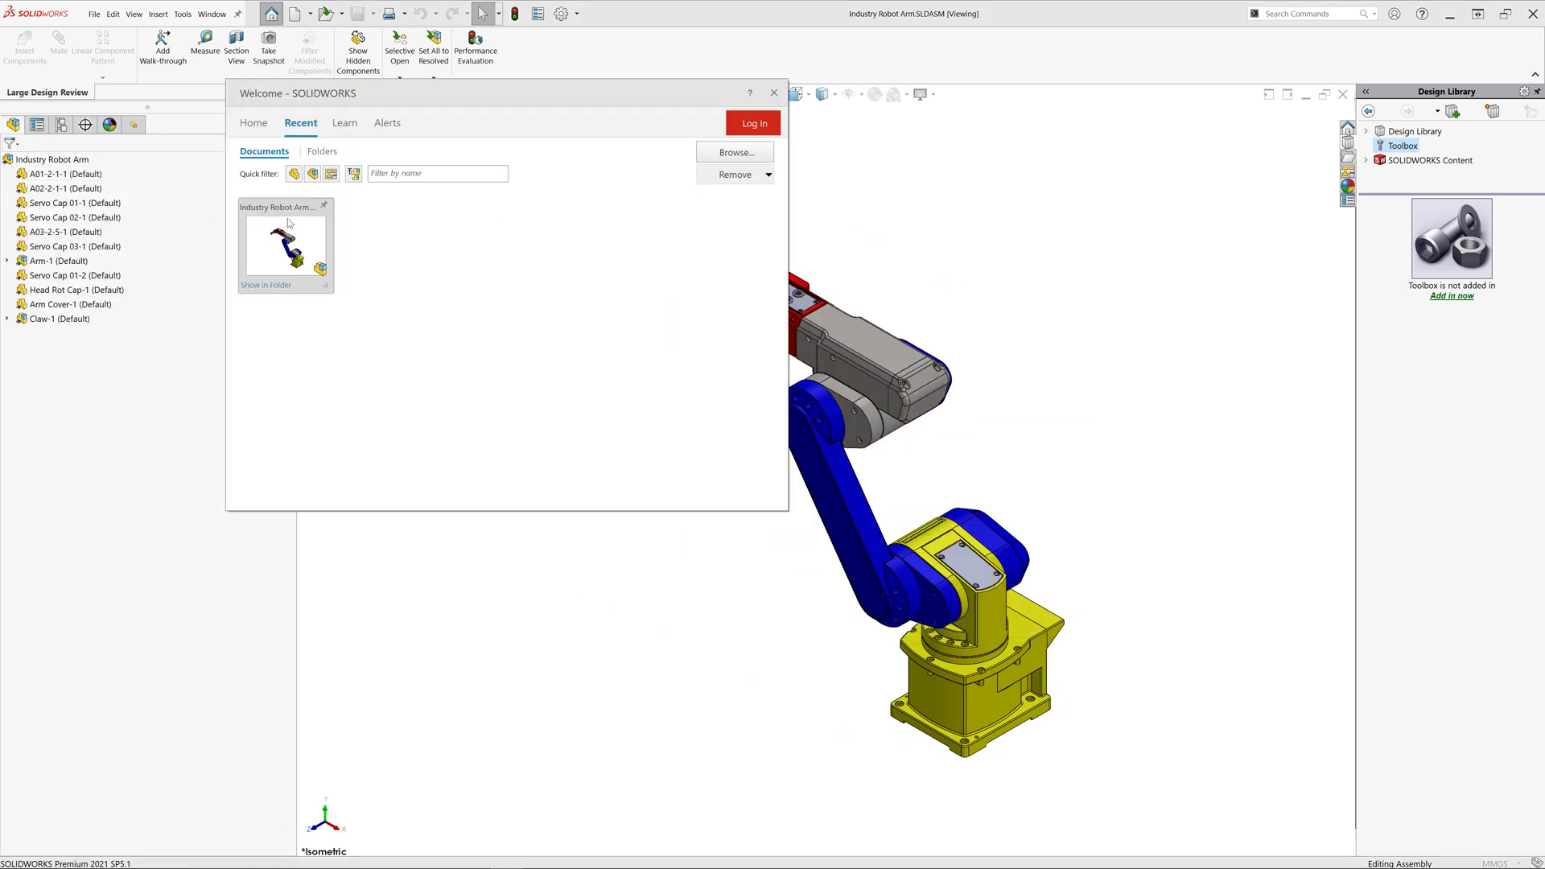
{"action": "left_click", "coordinate": [255, 291]}
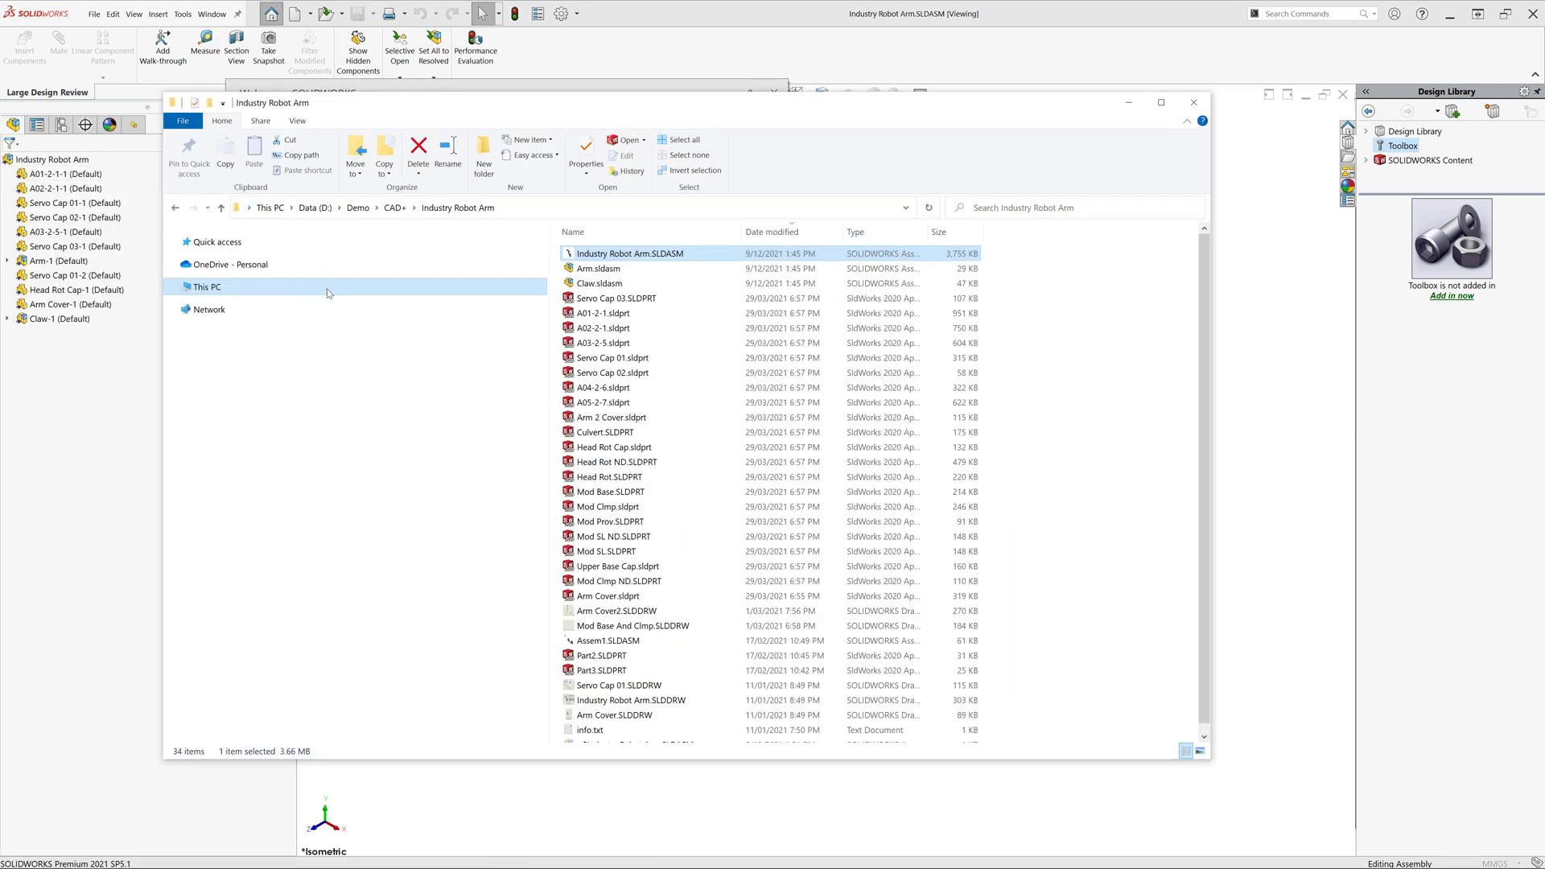
{"action": "left_click", "coordinate": [395, 209]}
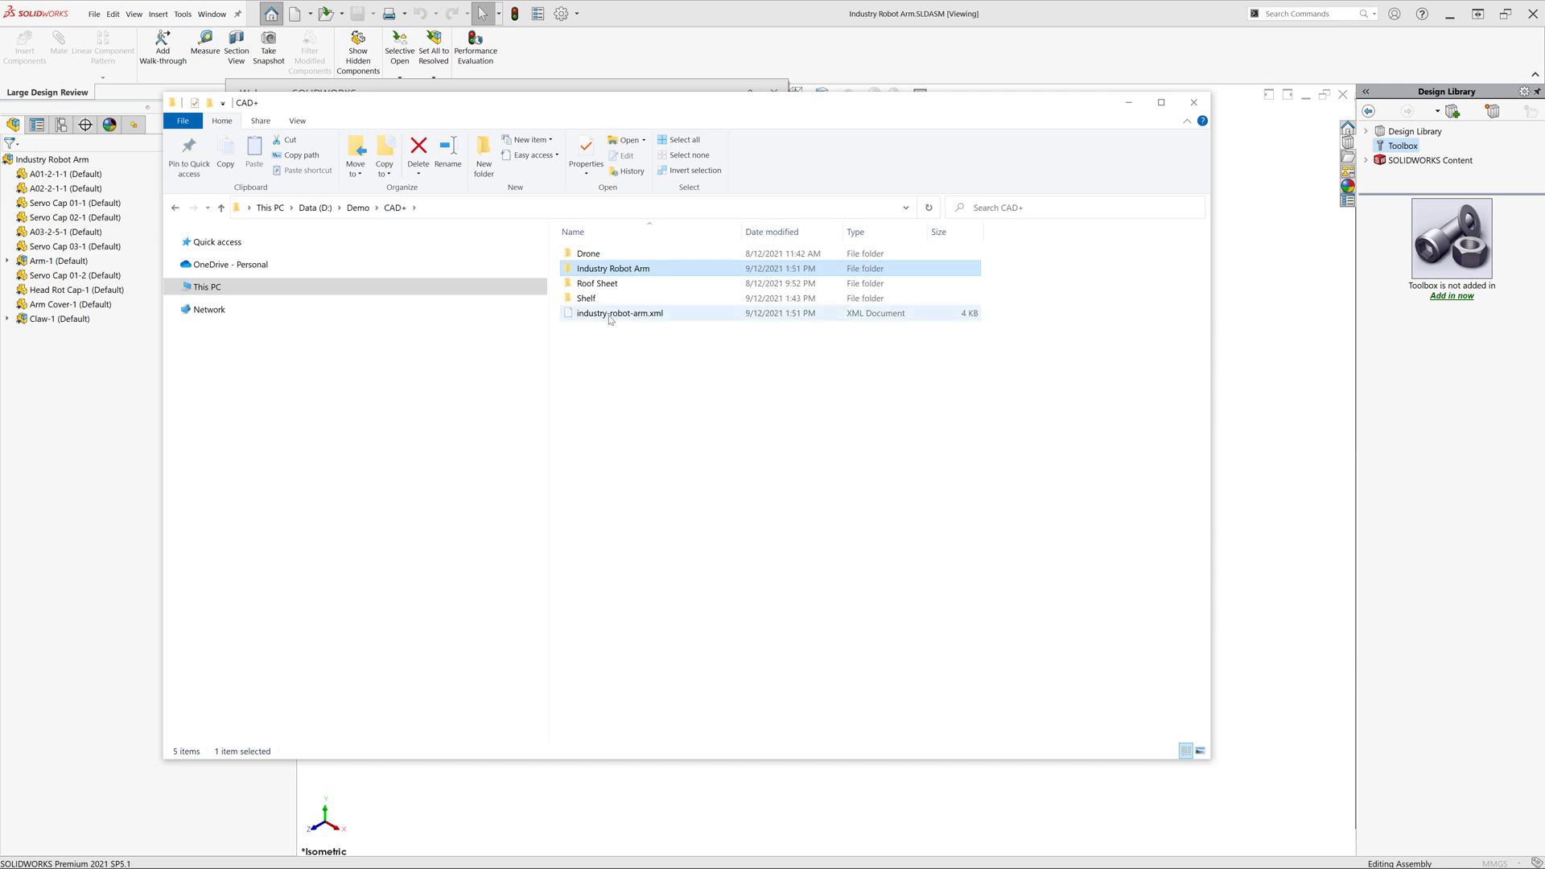
{"action": "left_click", "coordinate": [609, 316]}
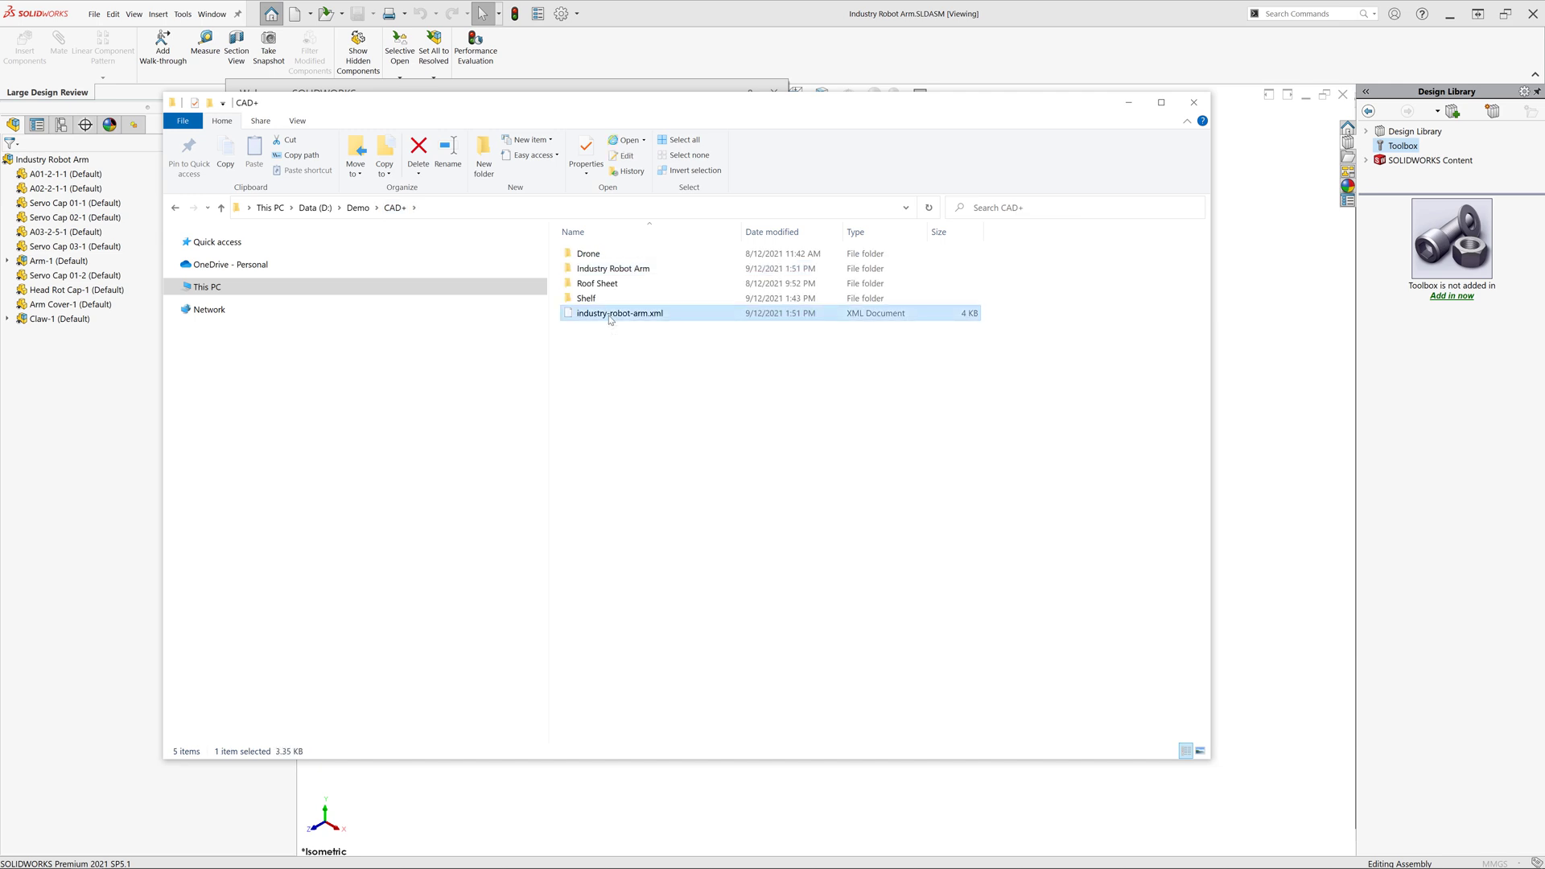
Step: Open industry-robot-arm.xml in Chrome to inspect the exported BOM positions
{"action": "double_click", "coordinate": [610, 317]}
{"action": "scroll", "coordinate": [845, 380], "scroll_direction": "down", "scroll_amount": 2}
{"action": "scroll", "coordinate": [842, 380], "scroll_direction": "down", "scroll_amount": 3}
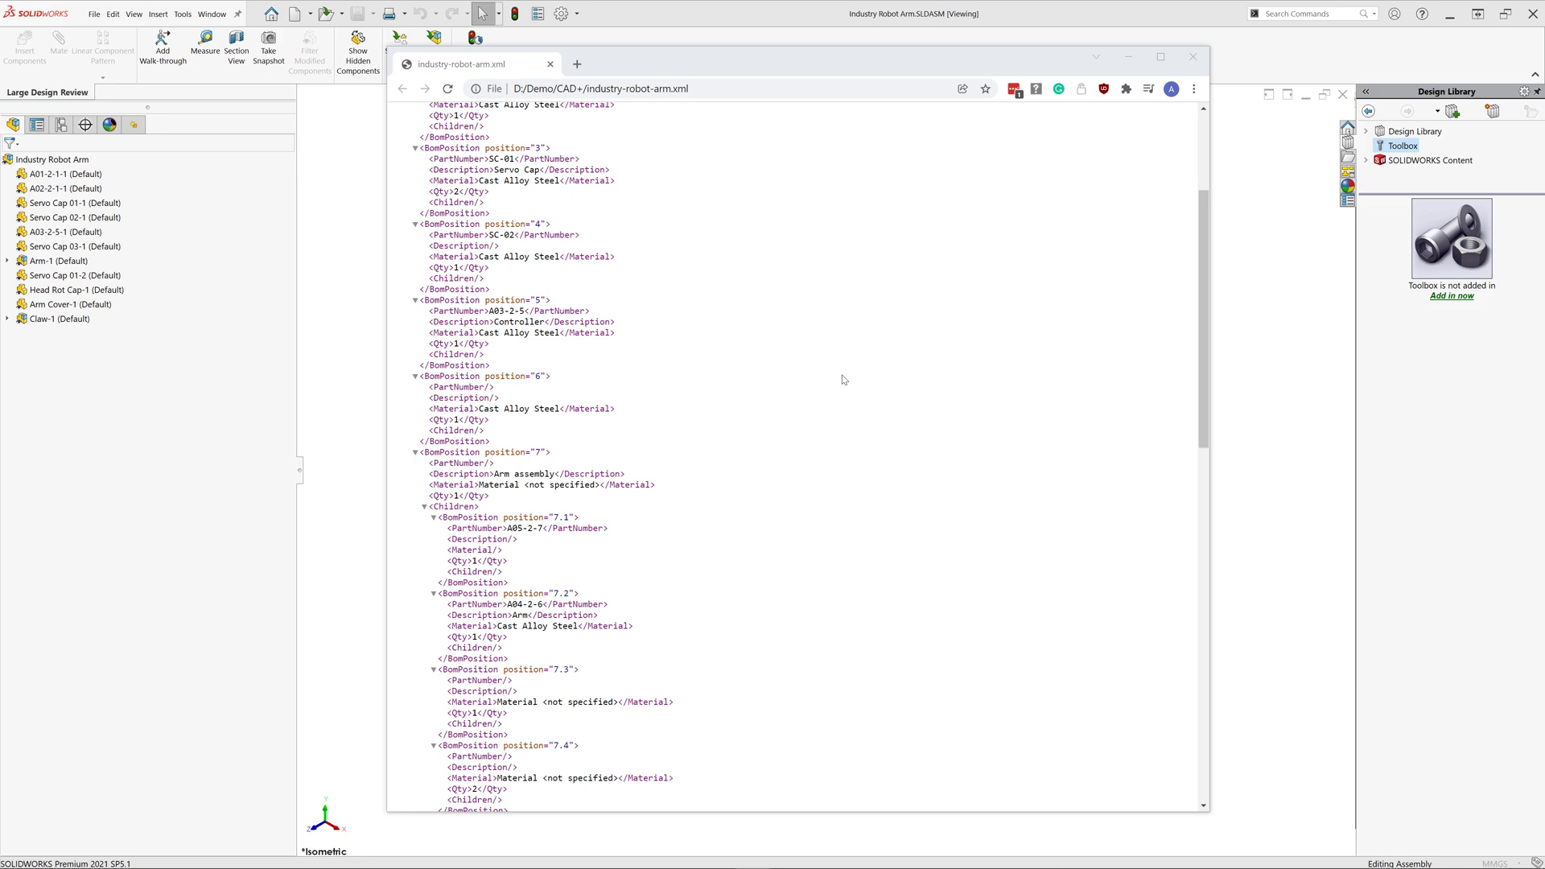
{"action": "scroll", "coordinate": [842, 380], "scroll_direction": "down", "scroll_amount": 2}
{"action": "scroll", "coordinate": [843, 379], "scroll_direction": "down", "scroll_amount": 2}
{"action": "scroll", "coordinate": [842, 380], "scroll_direction": "down", "scroll_amount": 2}
{"action": "scroll", "coordinate": [844, 381], "scroll_direction": "down", "scroll_amount": 2}
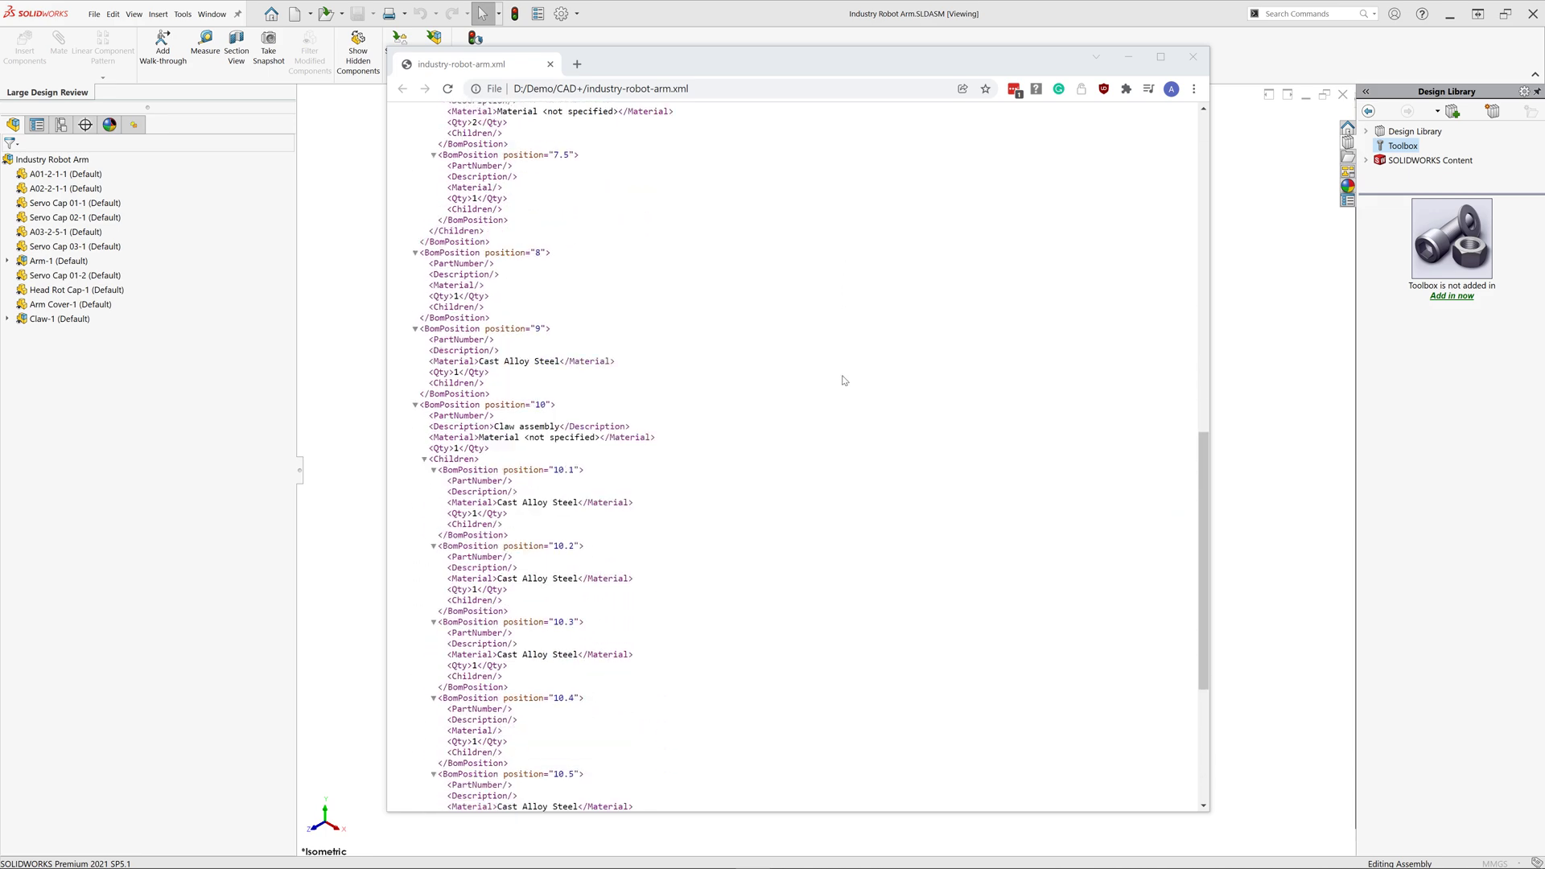
{"action": "scroll", "coordinate": [843, 381], "scroll_direction": "down", "scroll_amount": 3}
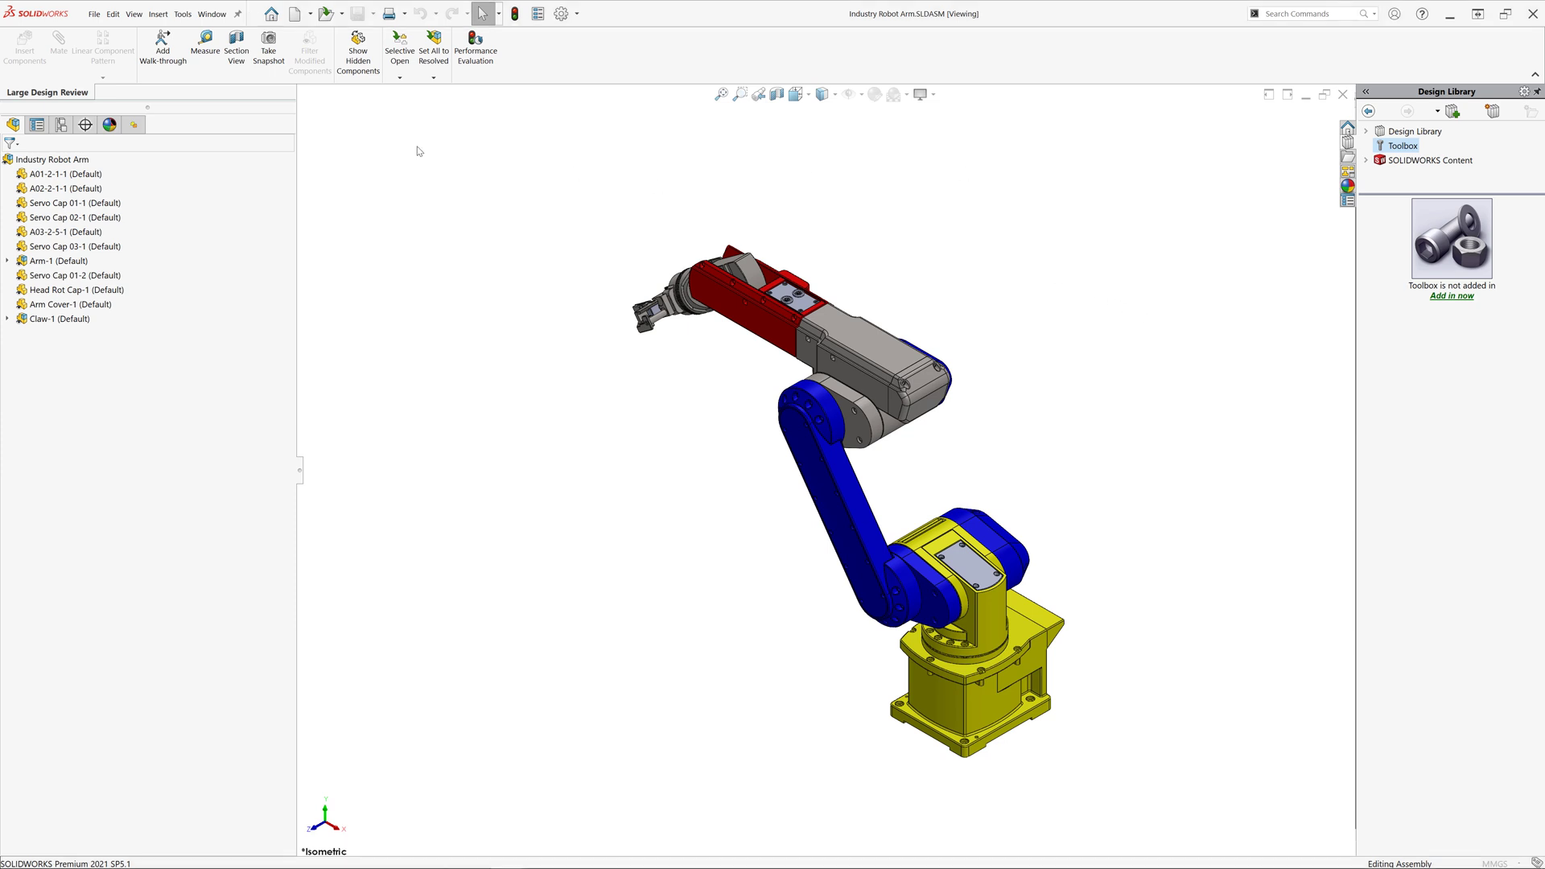
Step: Reopen the BOM, toggle the Arm and Claw rows, then expand every level of the BOM tree
{"action": "left_click", "coordinate": [182, 14]}
{"action": "mouse_move", "coordinate": [207, 74]}
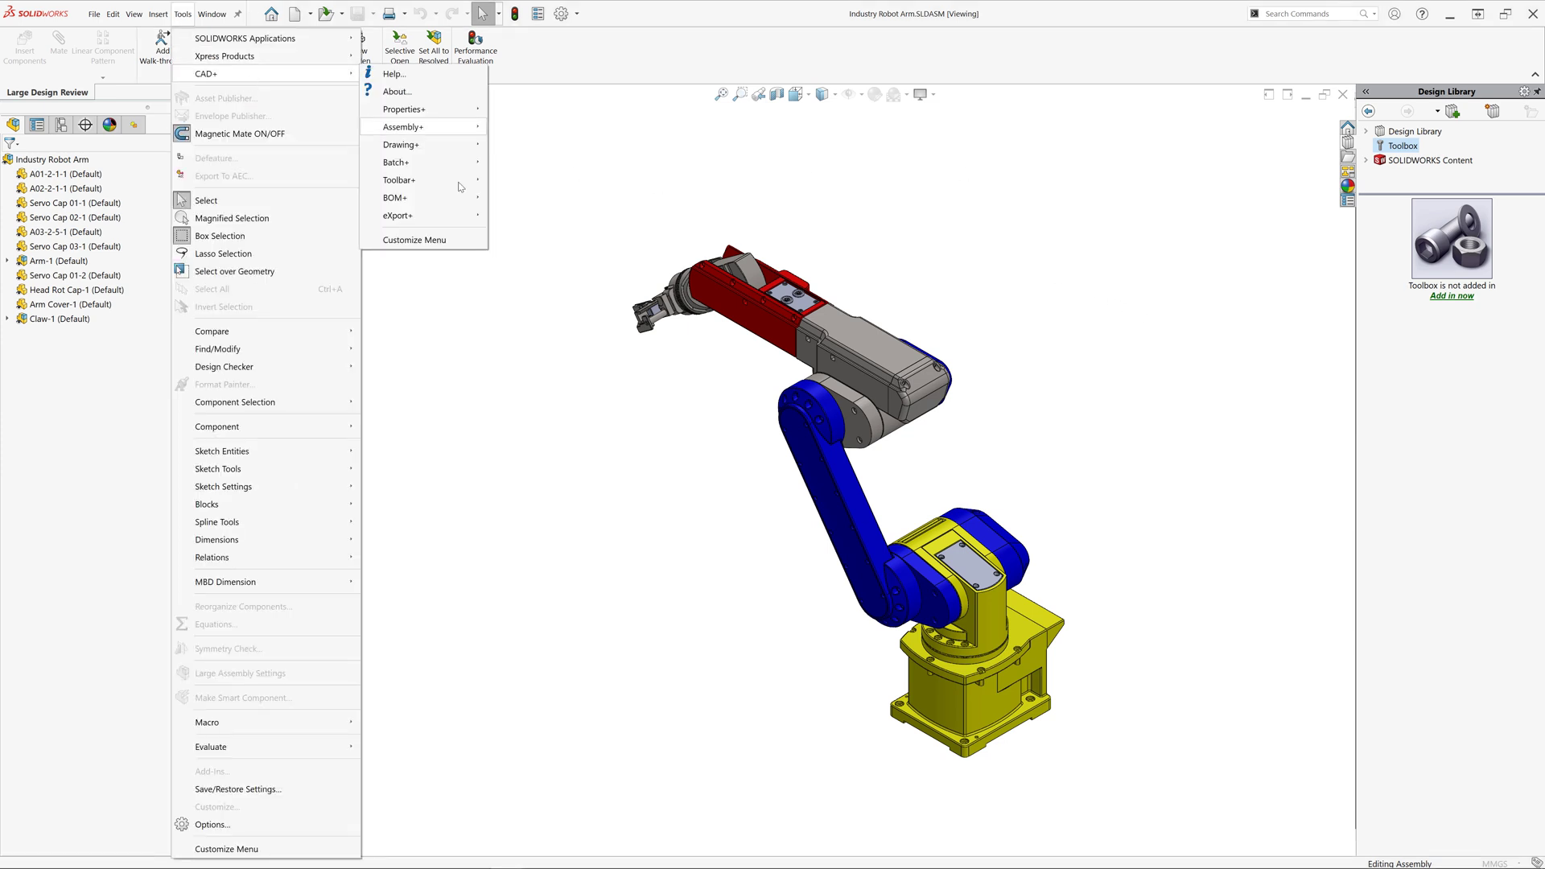
{"action": "mouse_move", "coordinate": [395, 198]}
{"action": "left_click", "coordinate": [544, 214]}
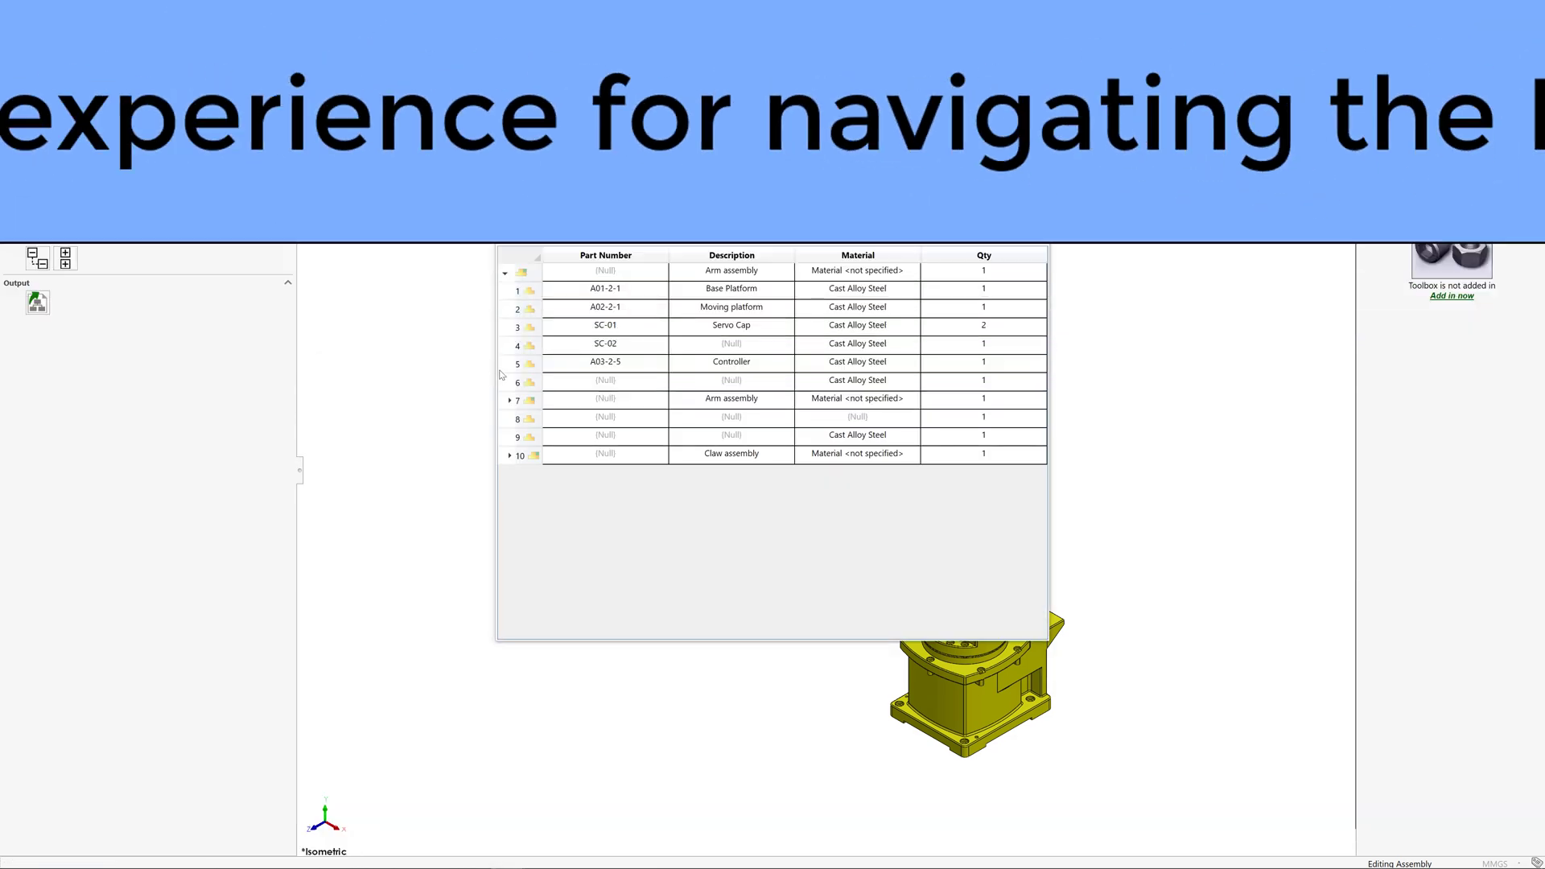
{"action": "left_click", "coordinate": [510, 400]}
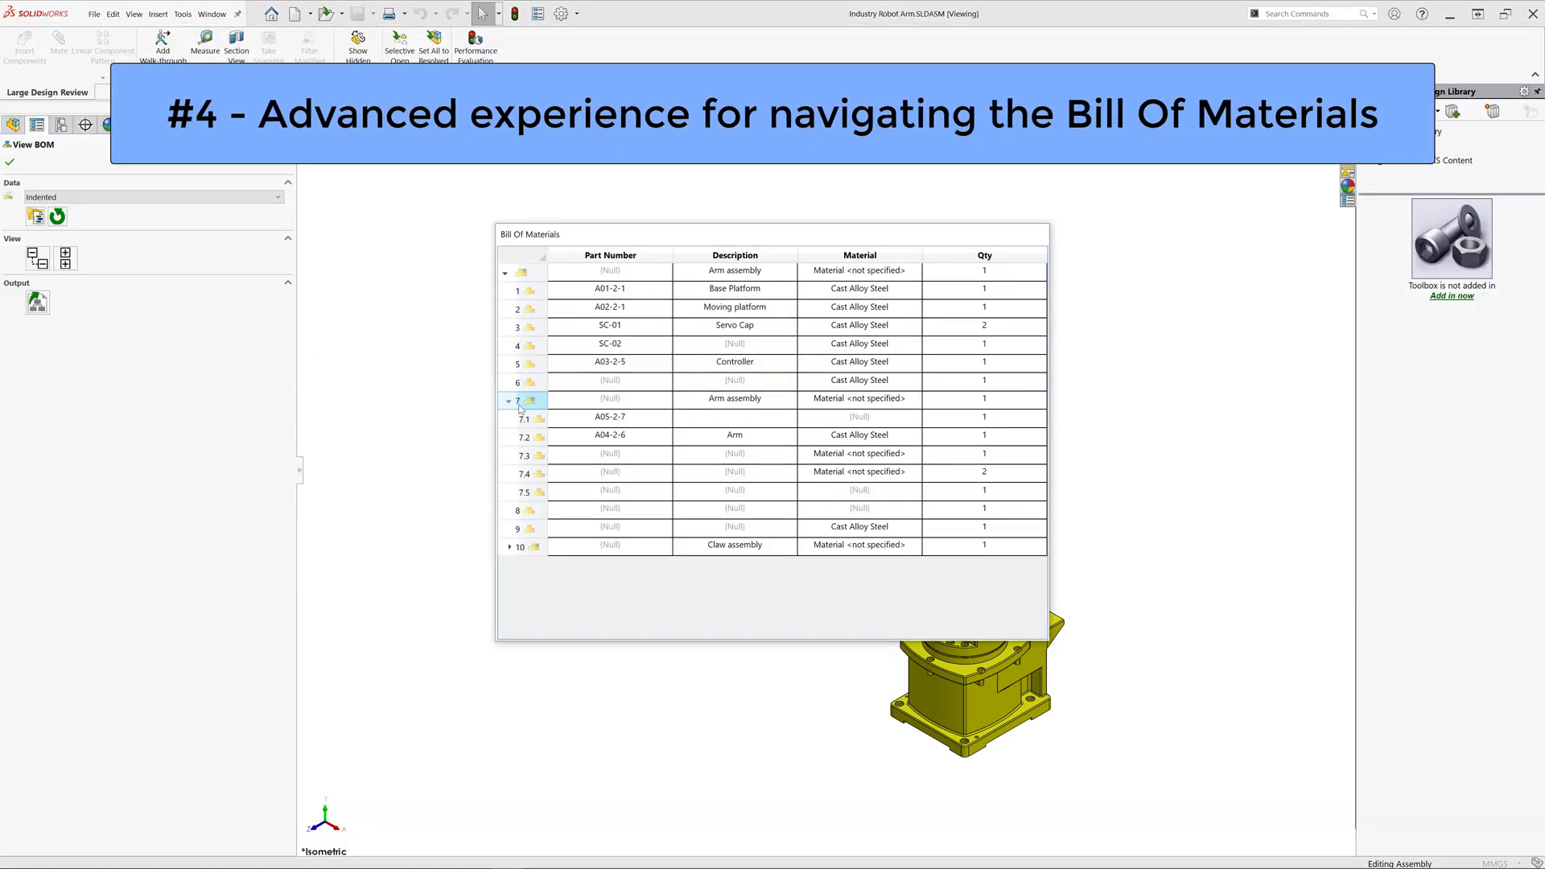
{"action": "left_click", "coordinate": [510, 547]}
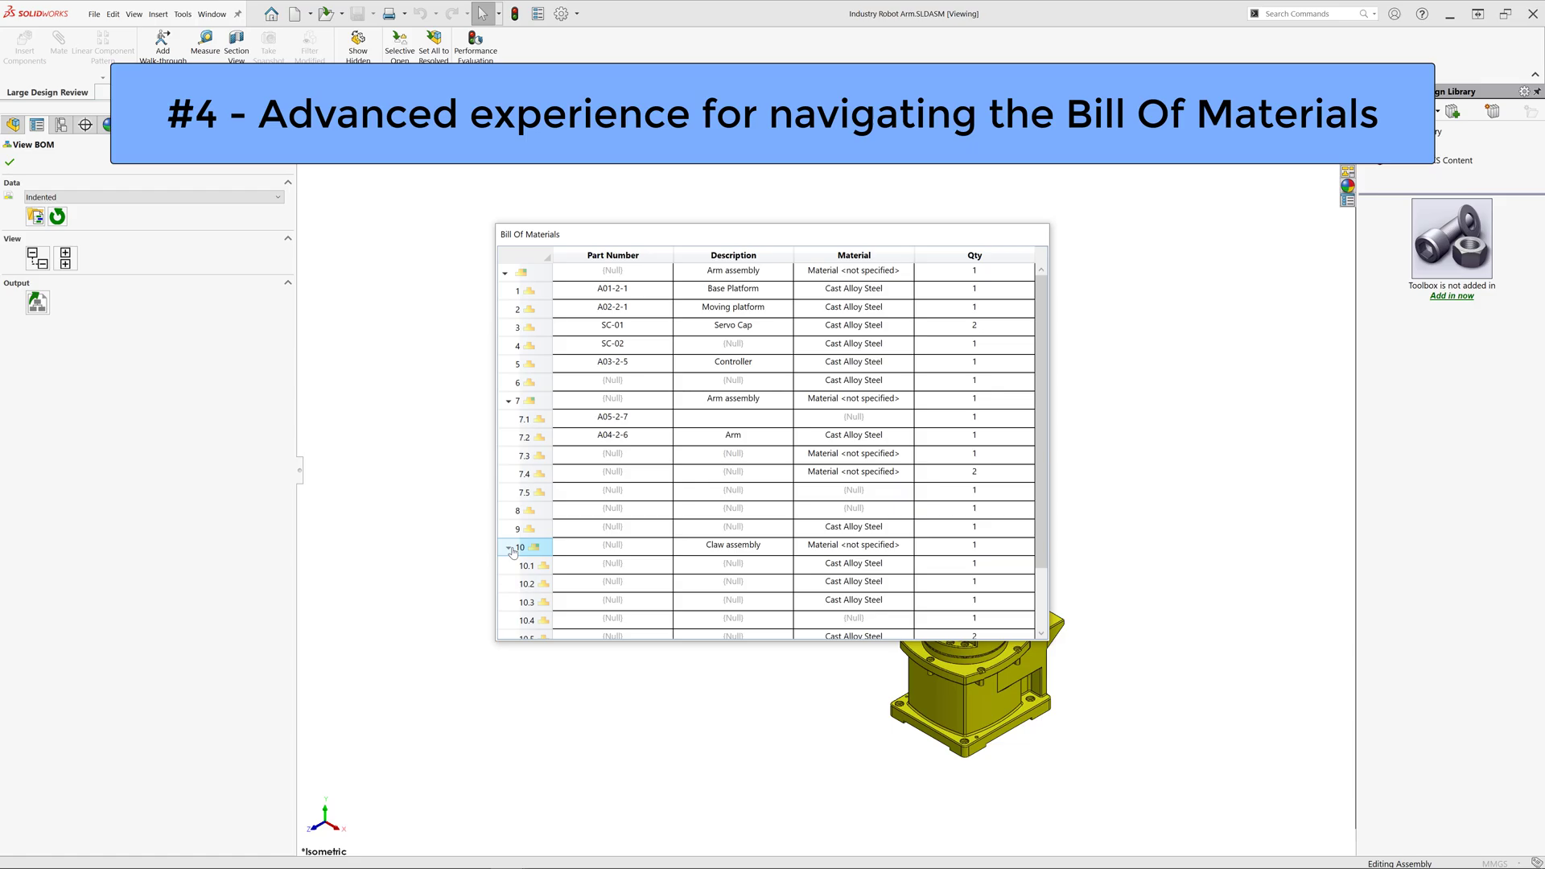
{"action": "left_click", "coordinate": [510, 547]}
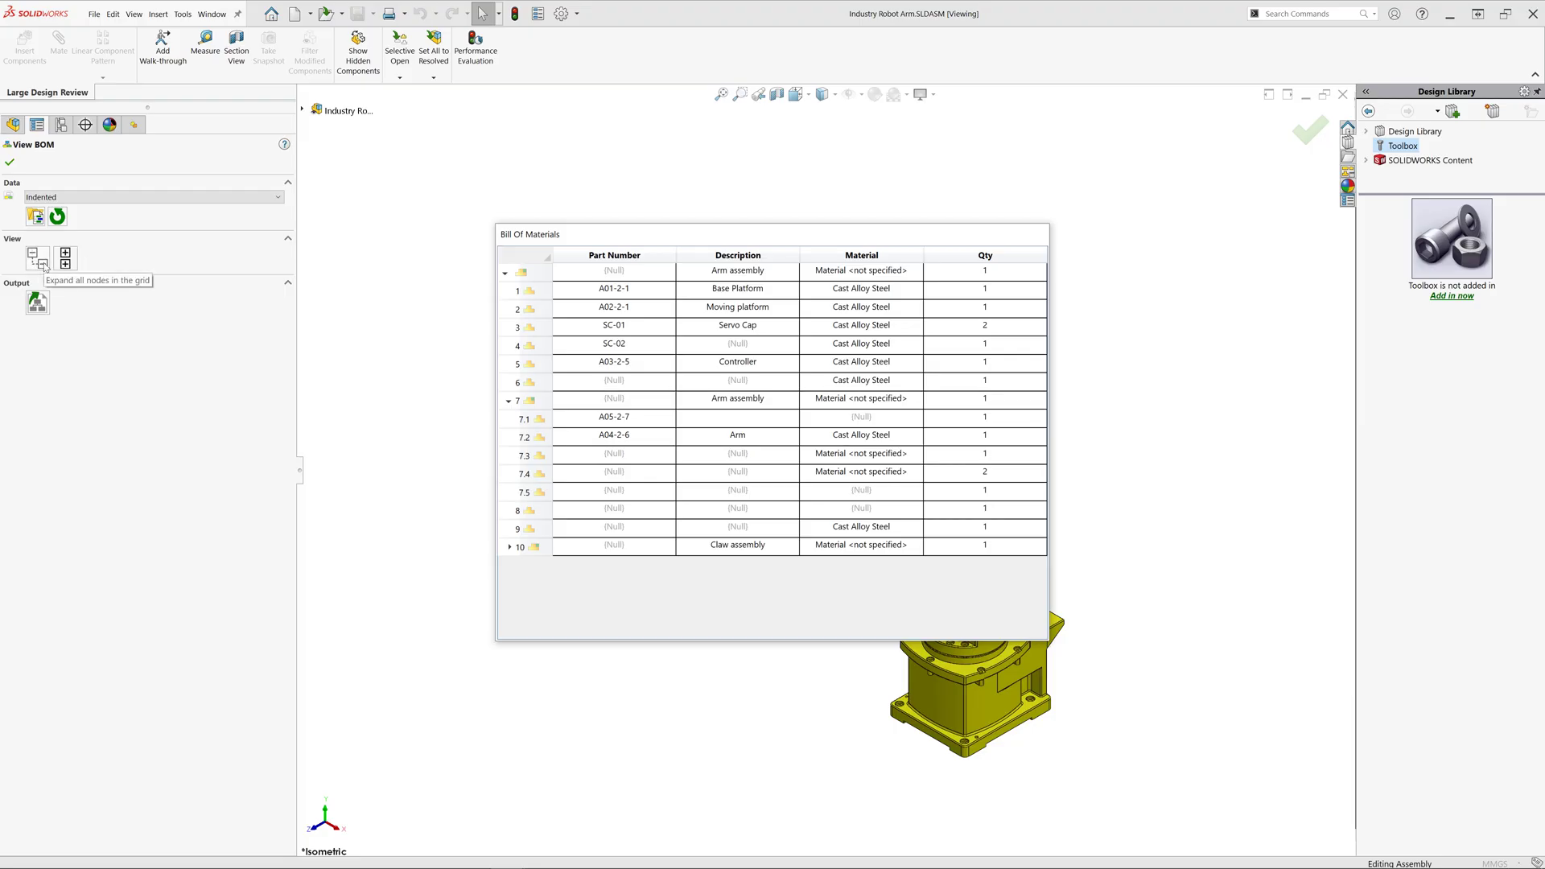
{"action": "left_click", "coordinate": [41, 263]}
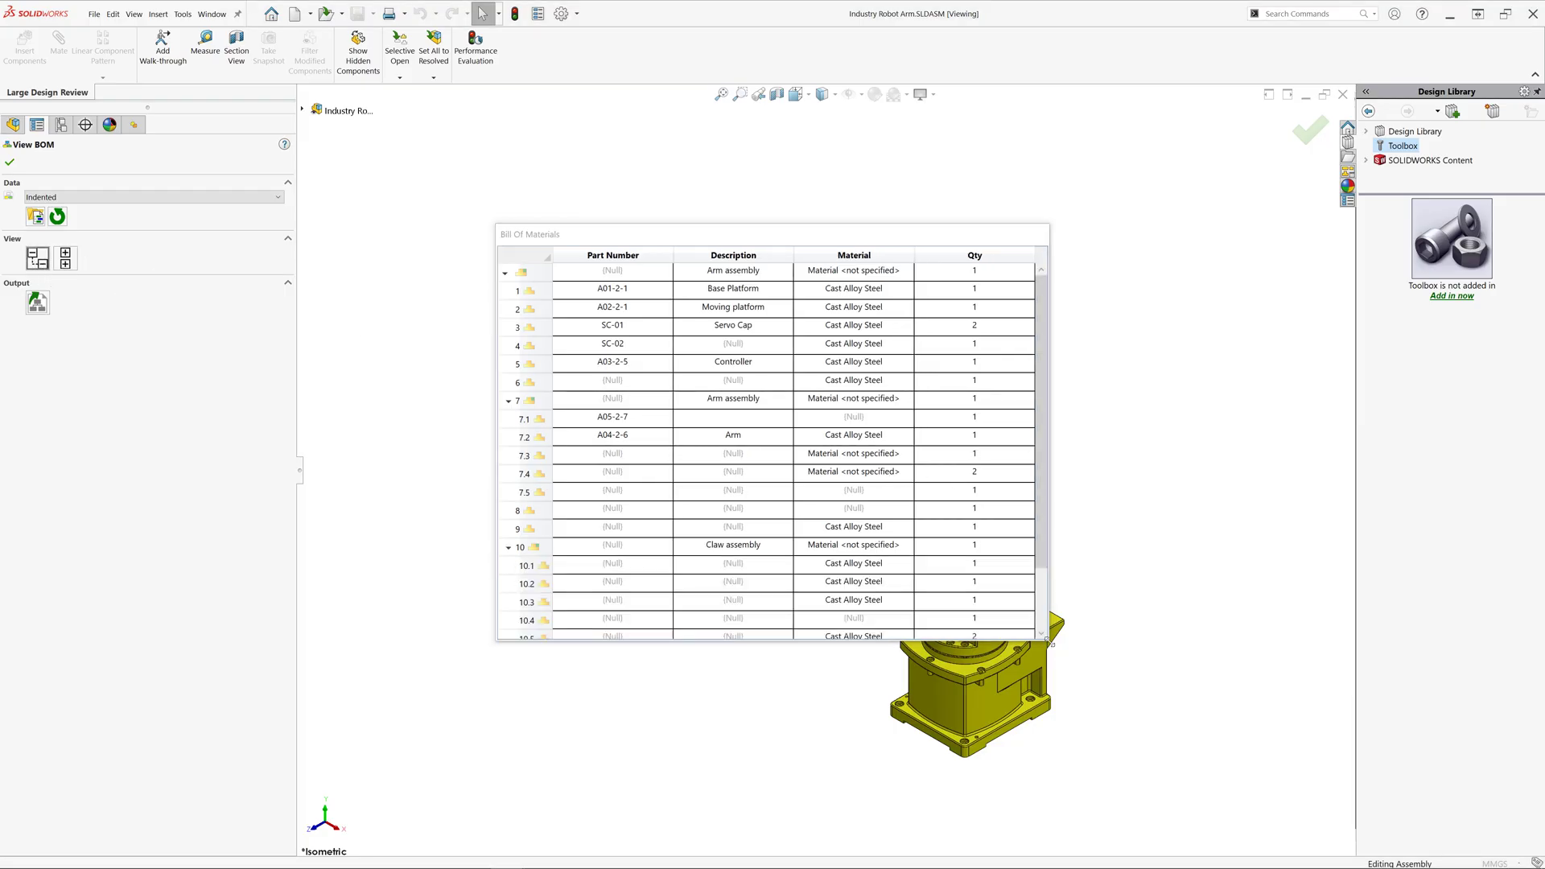
{"action": "left_click_drag", "start_coordinate": [1050, 642], "coordinate": [1144, 796]}
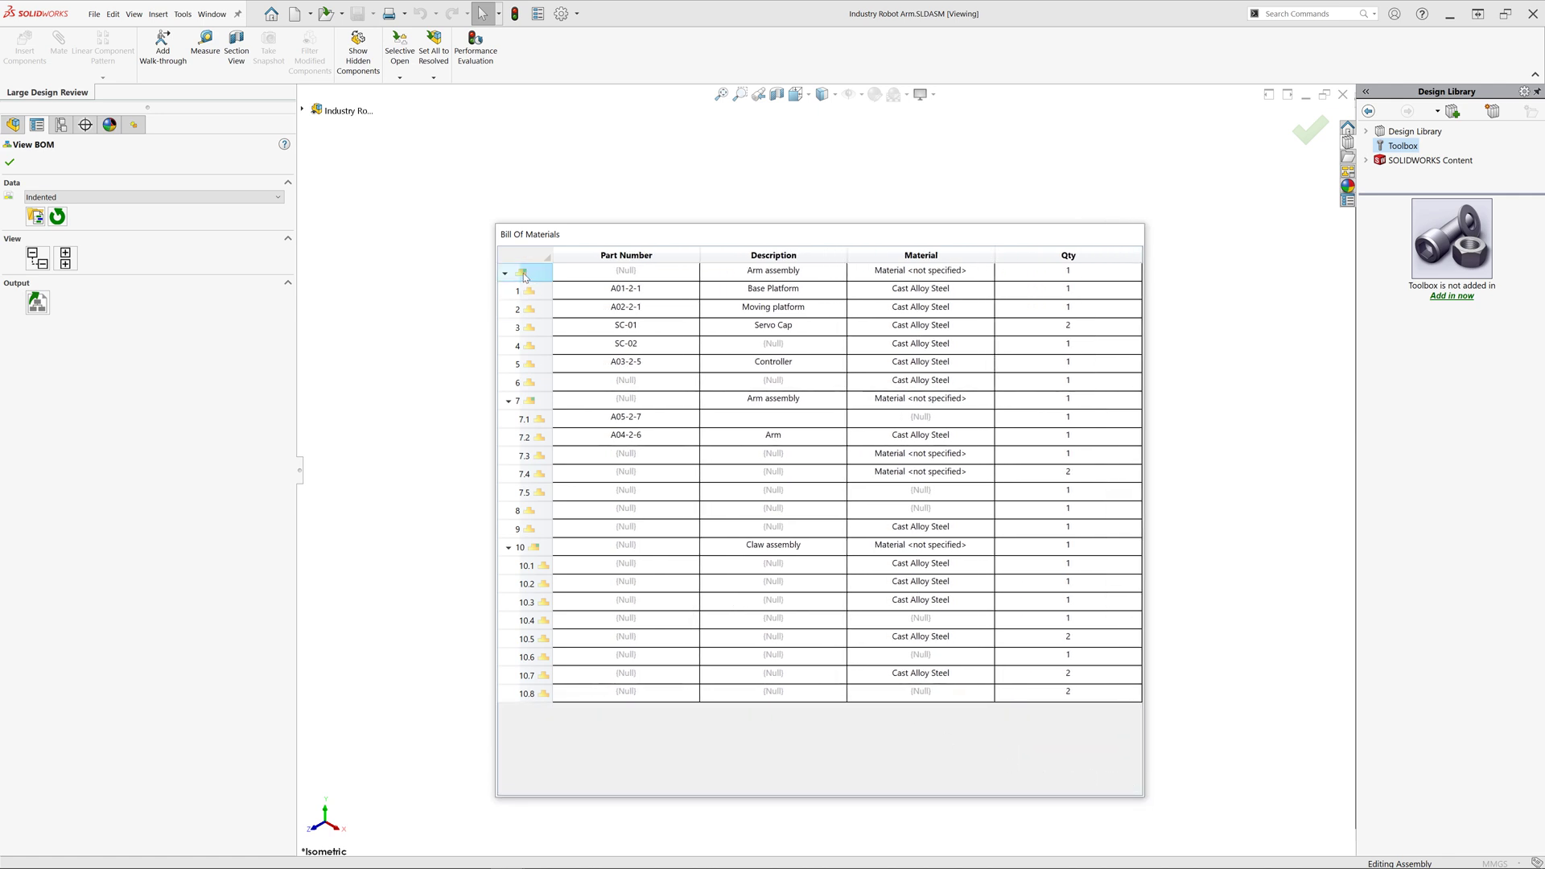
{"action": "mouse_move", "coordinate": [530, 309]}
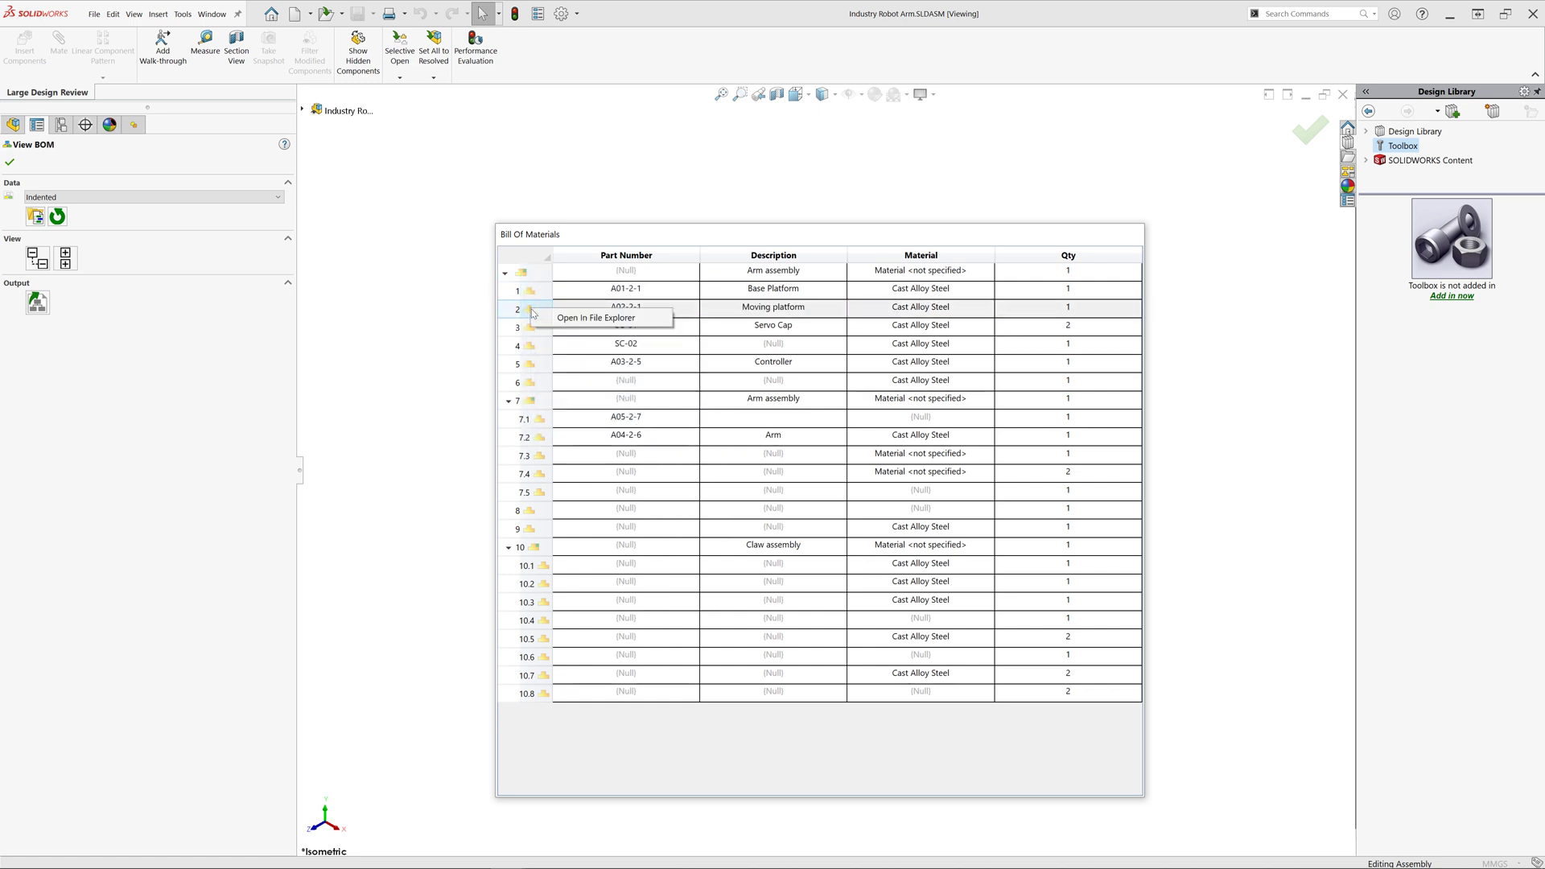
Step: Show the Moving platform part's file in File Explorer, then close the BOM view
{"action": "left_click", "coordinate": [532, 310]}
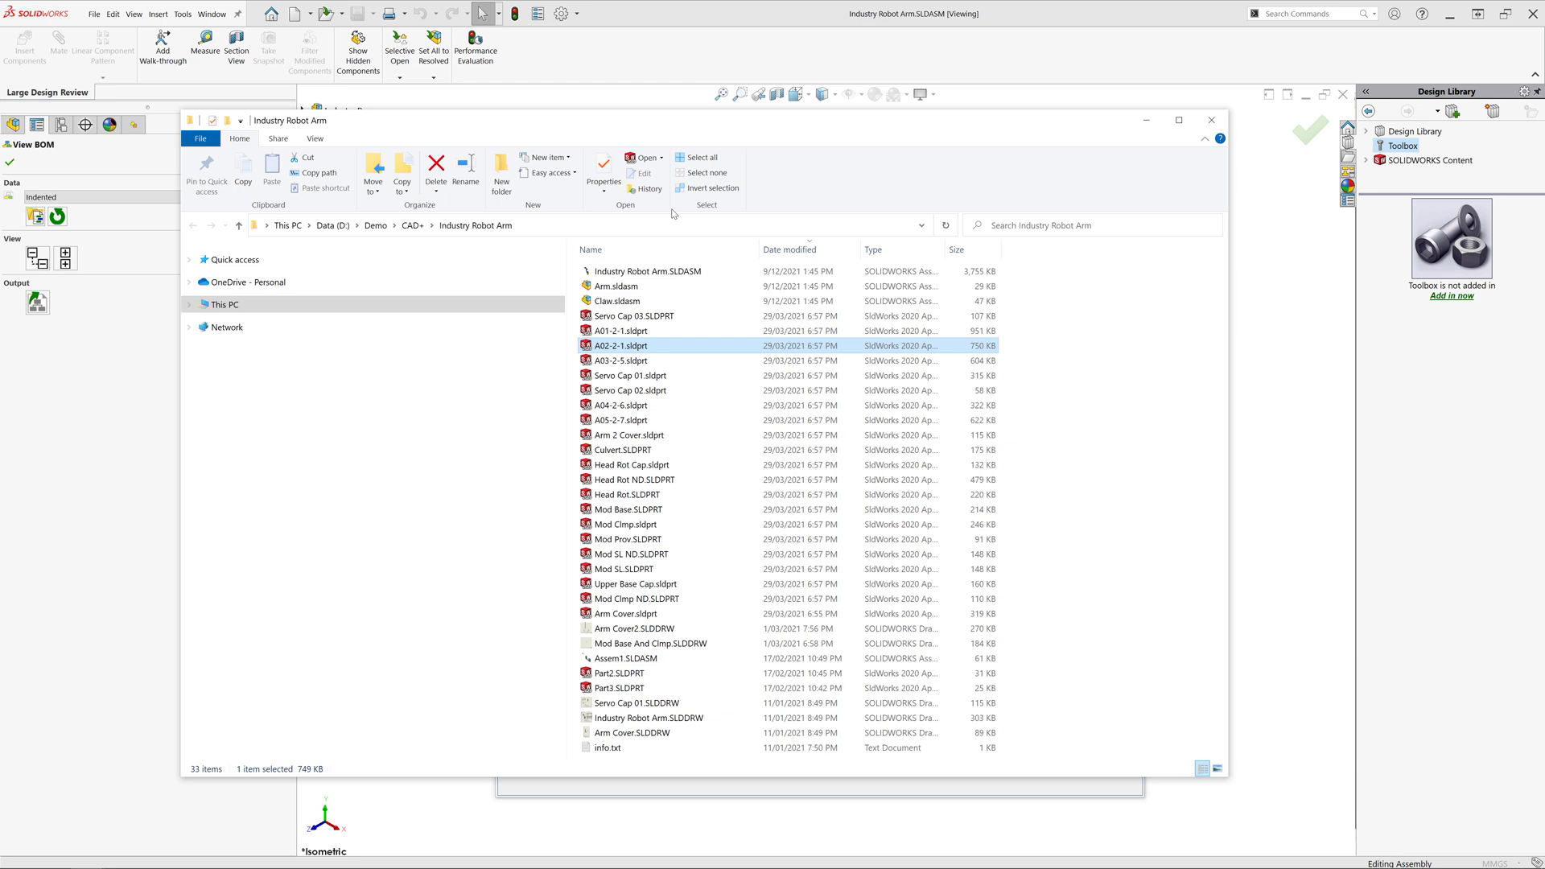
{"action": "left_click", "coordinate": [1145, 120]}
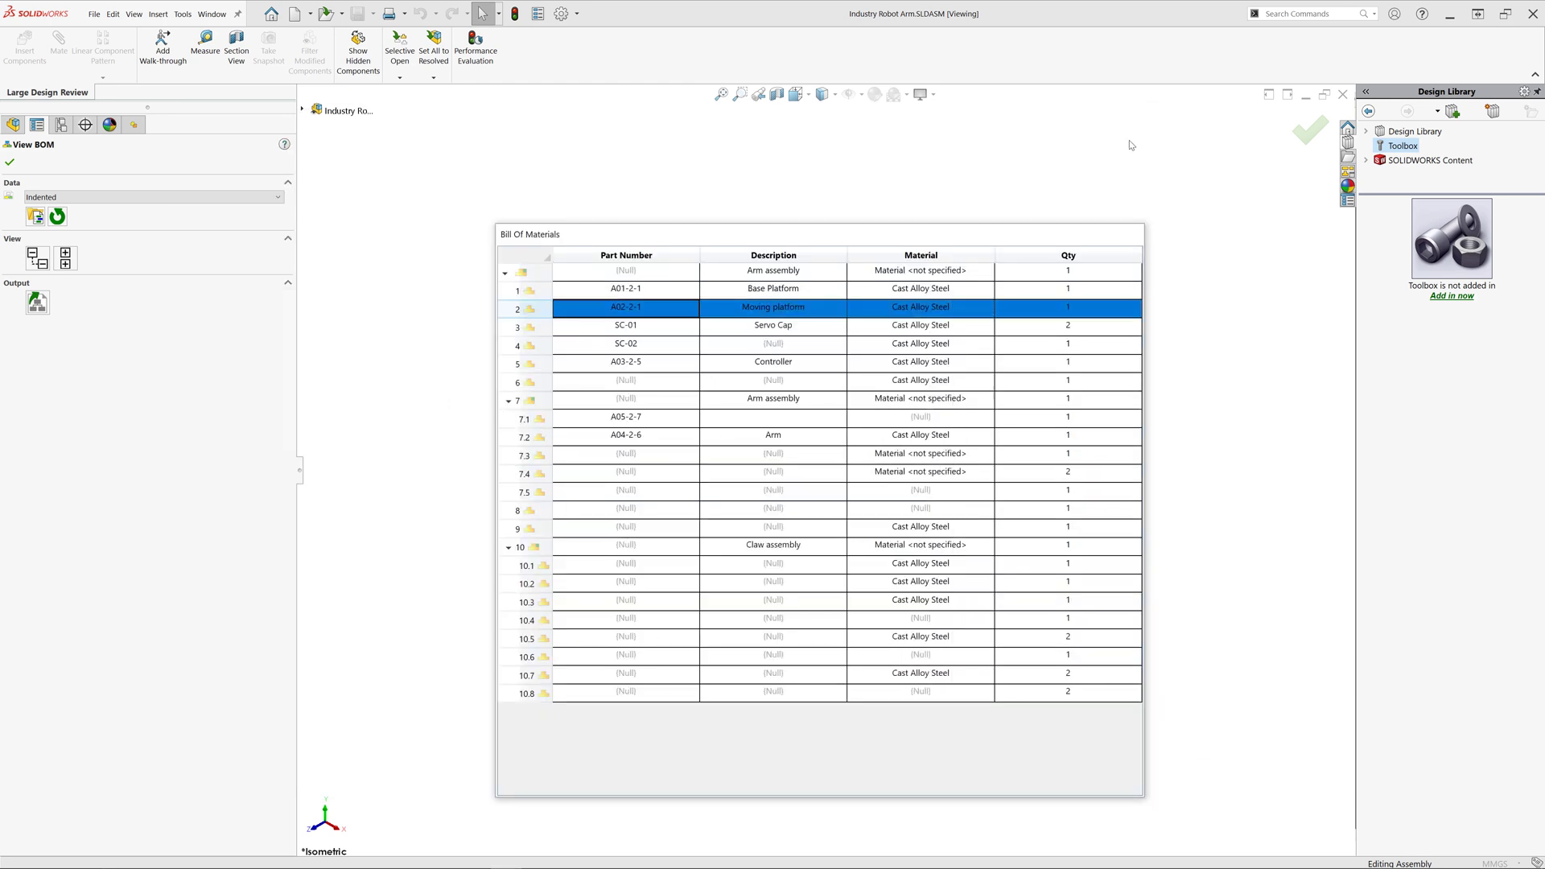
{"action": "left_click", "coordinate": [11, 162]}
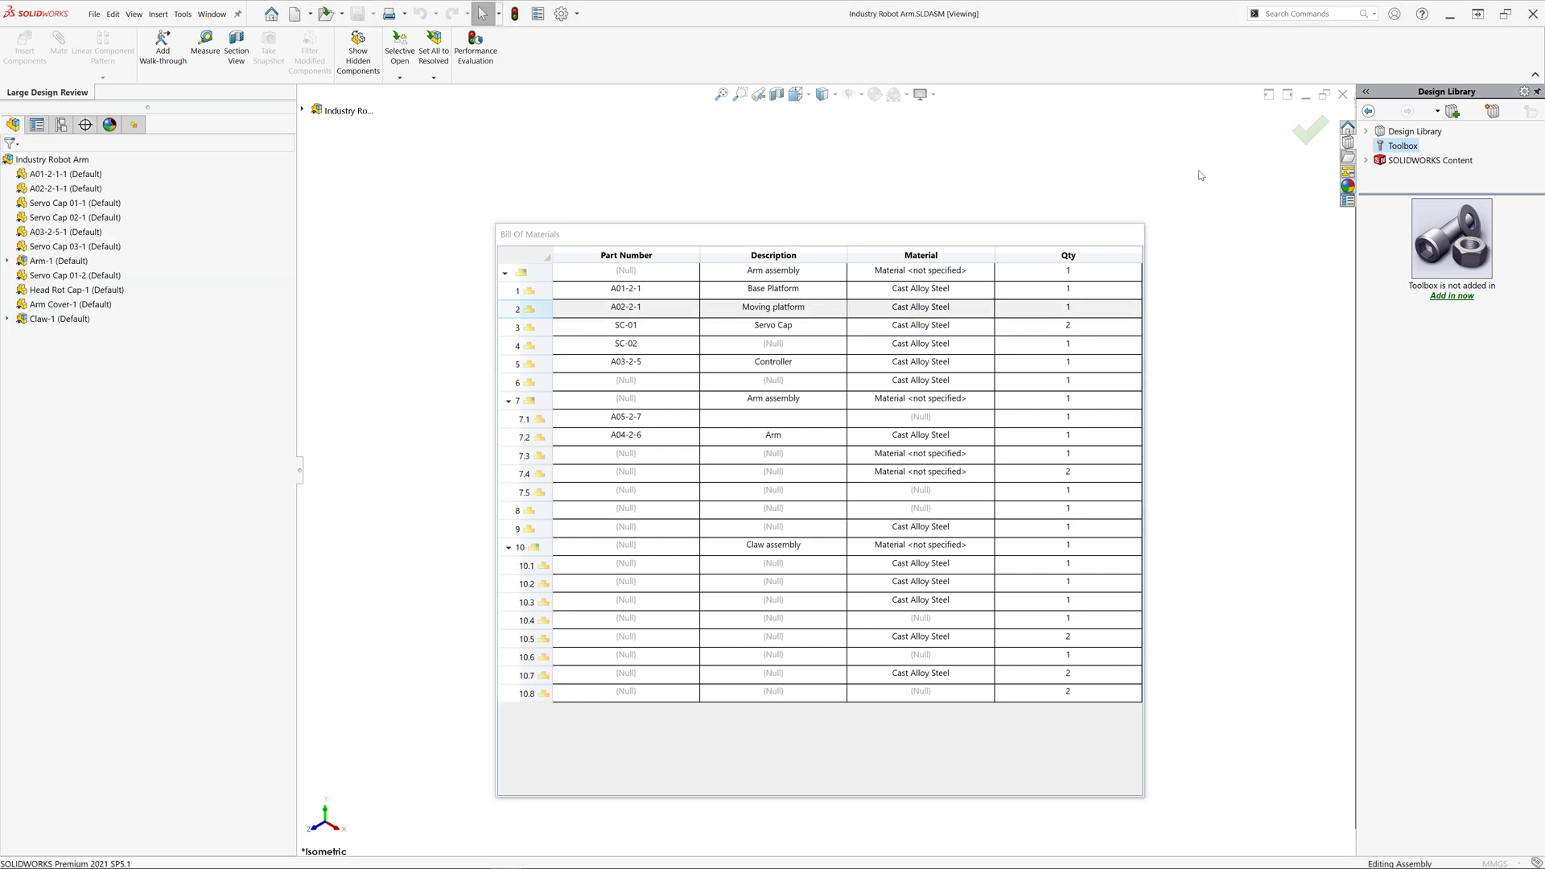
Step: Close the robot arm and open Shelf.SLDASM by dragging it from the Shelf folder into SOLIDWORKS
{"action": "left_click", "coordinate": [1343, 95]}
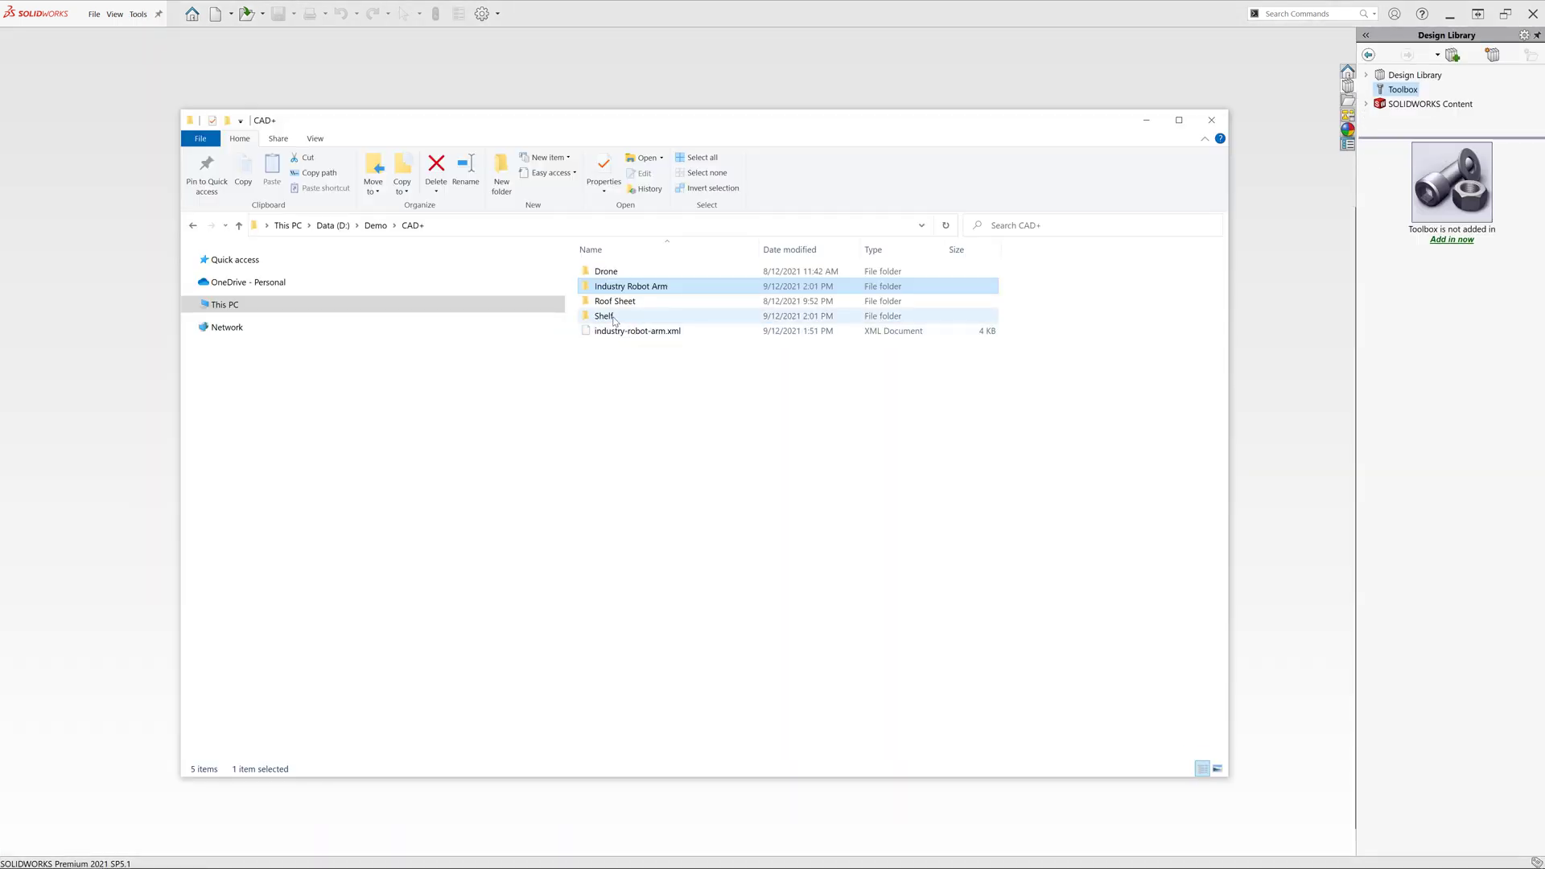
{"action": "double_click", "coordinate": [607, 317]}
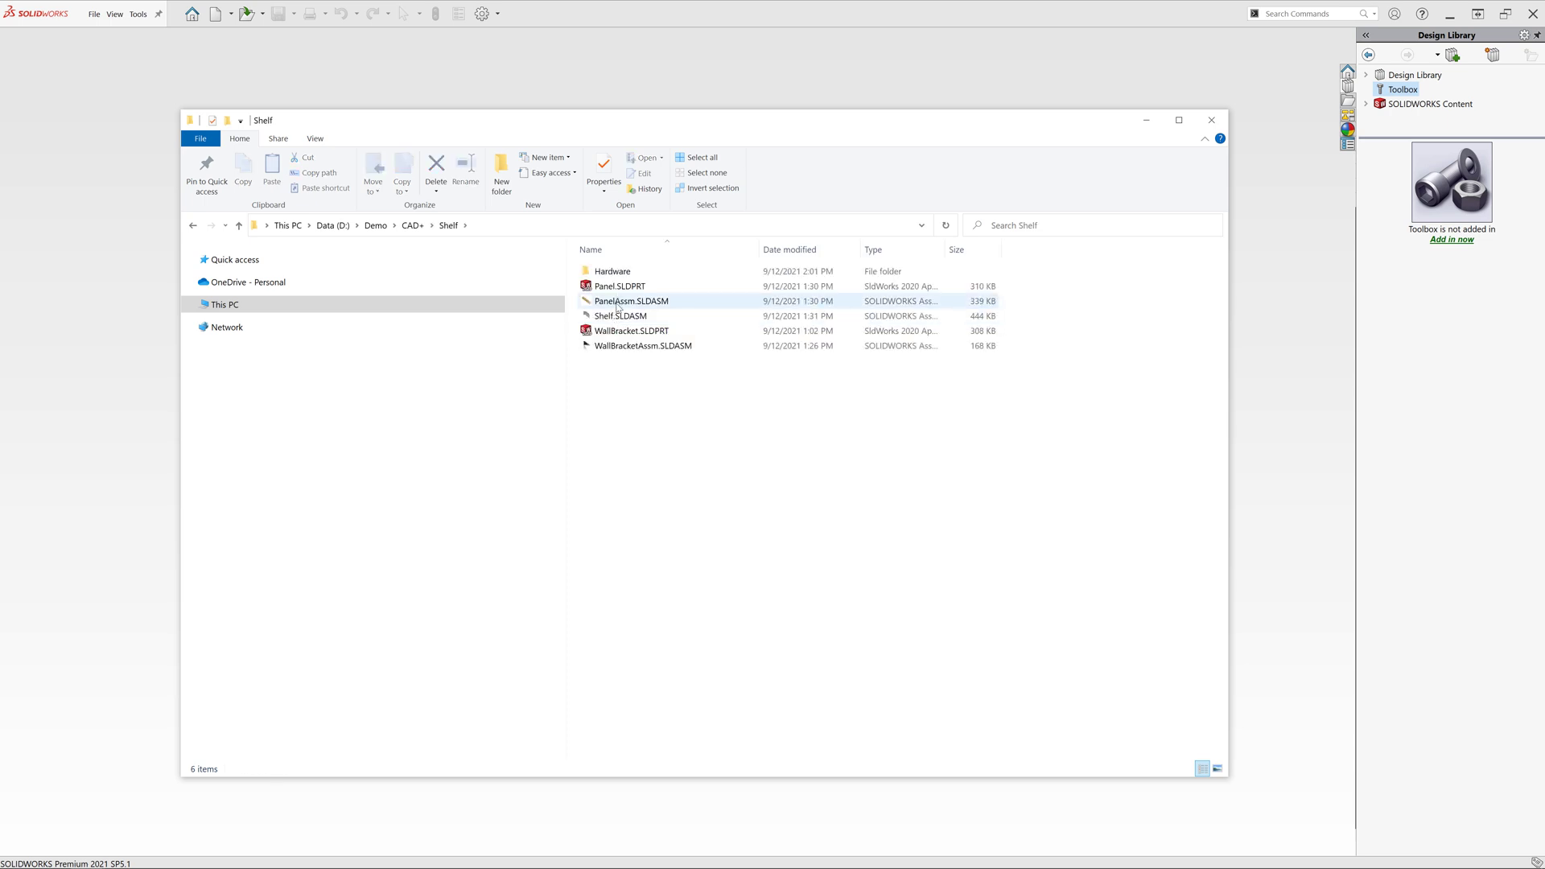
{"action": "left_click_drag", "start_coordinate": [621, 316], "coordinate": [136, 294]}
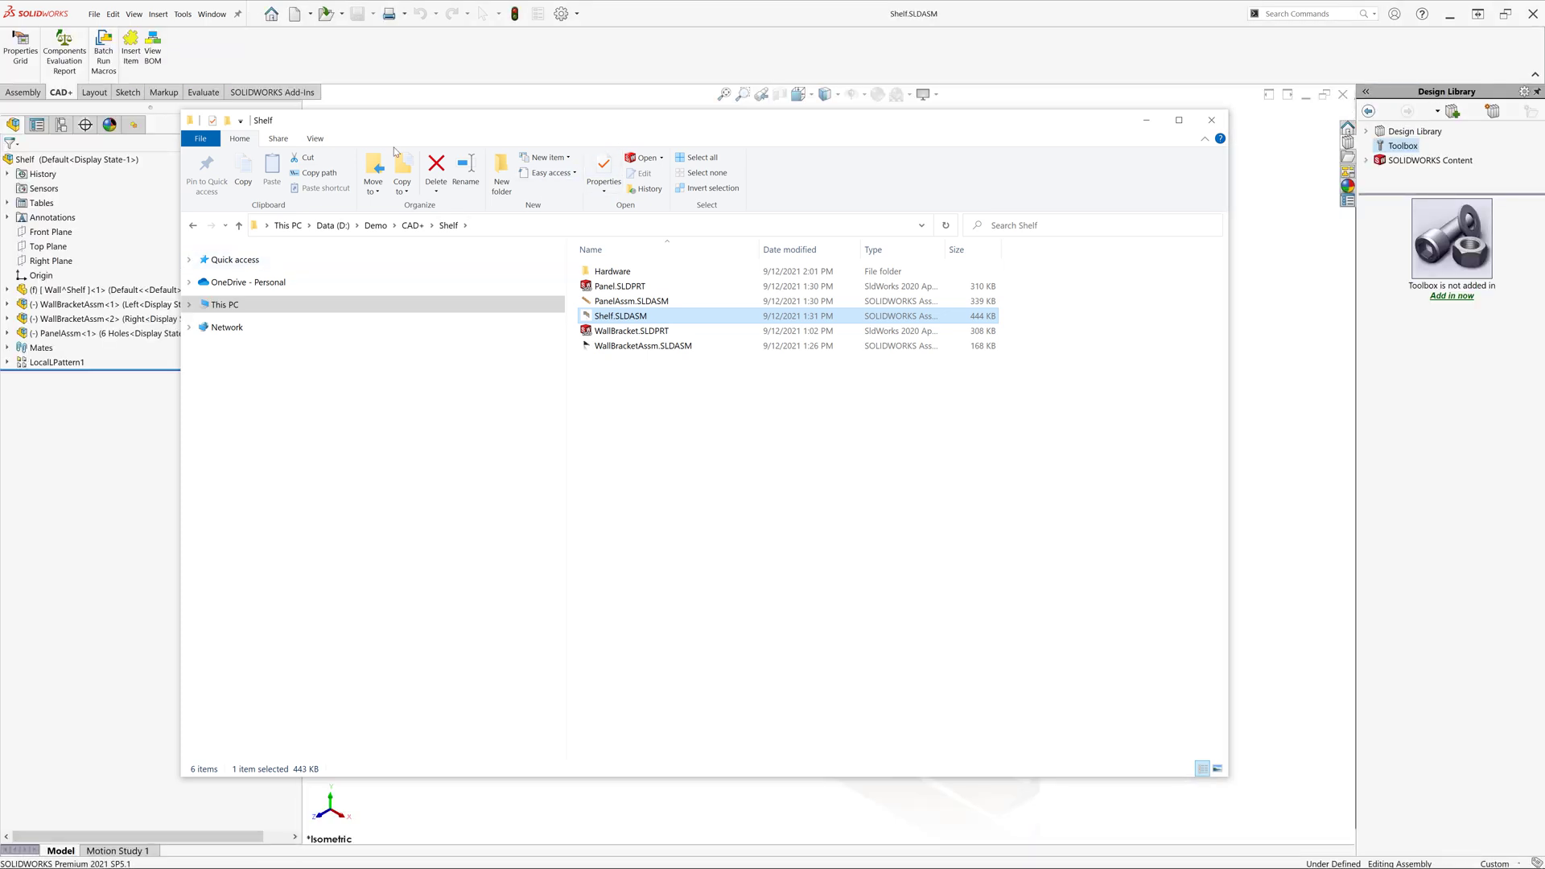
{"action": "left_click", "coordinate": [420, 110]}
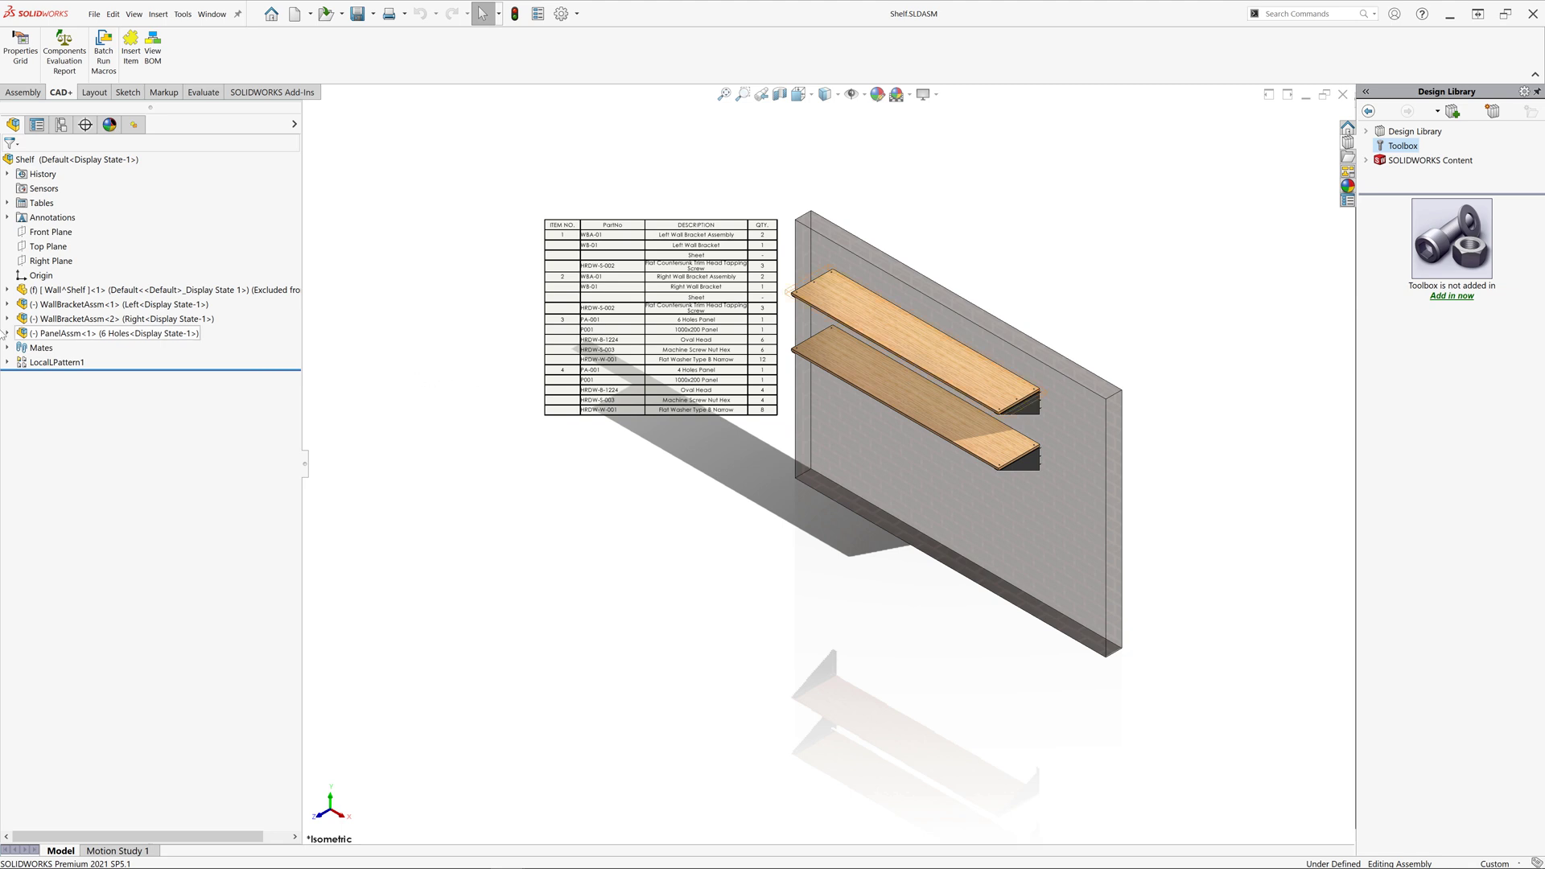
{"action": "left_click", "coordinate": [153, 48]}
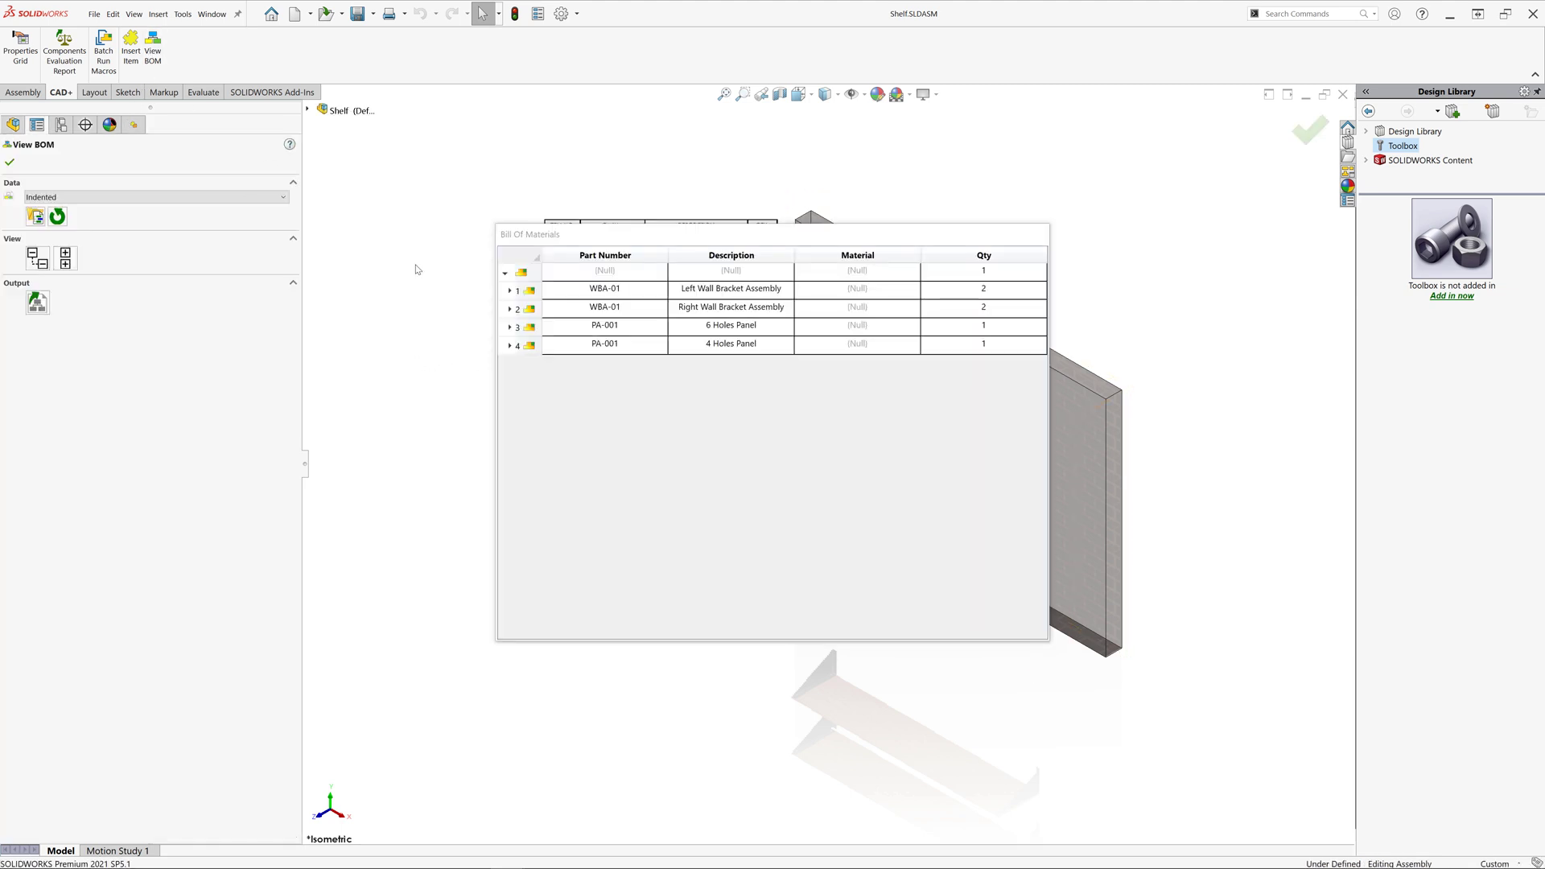
{"action": "left_click", "coordinate": [278, 197]}
{"action": "left_click", "coordinate": [270, 209]}
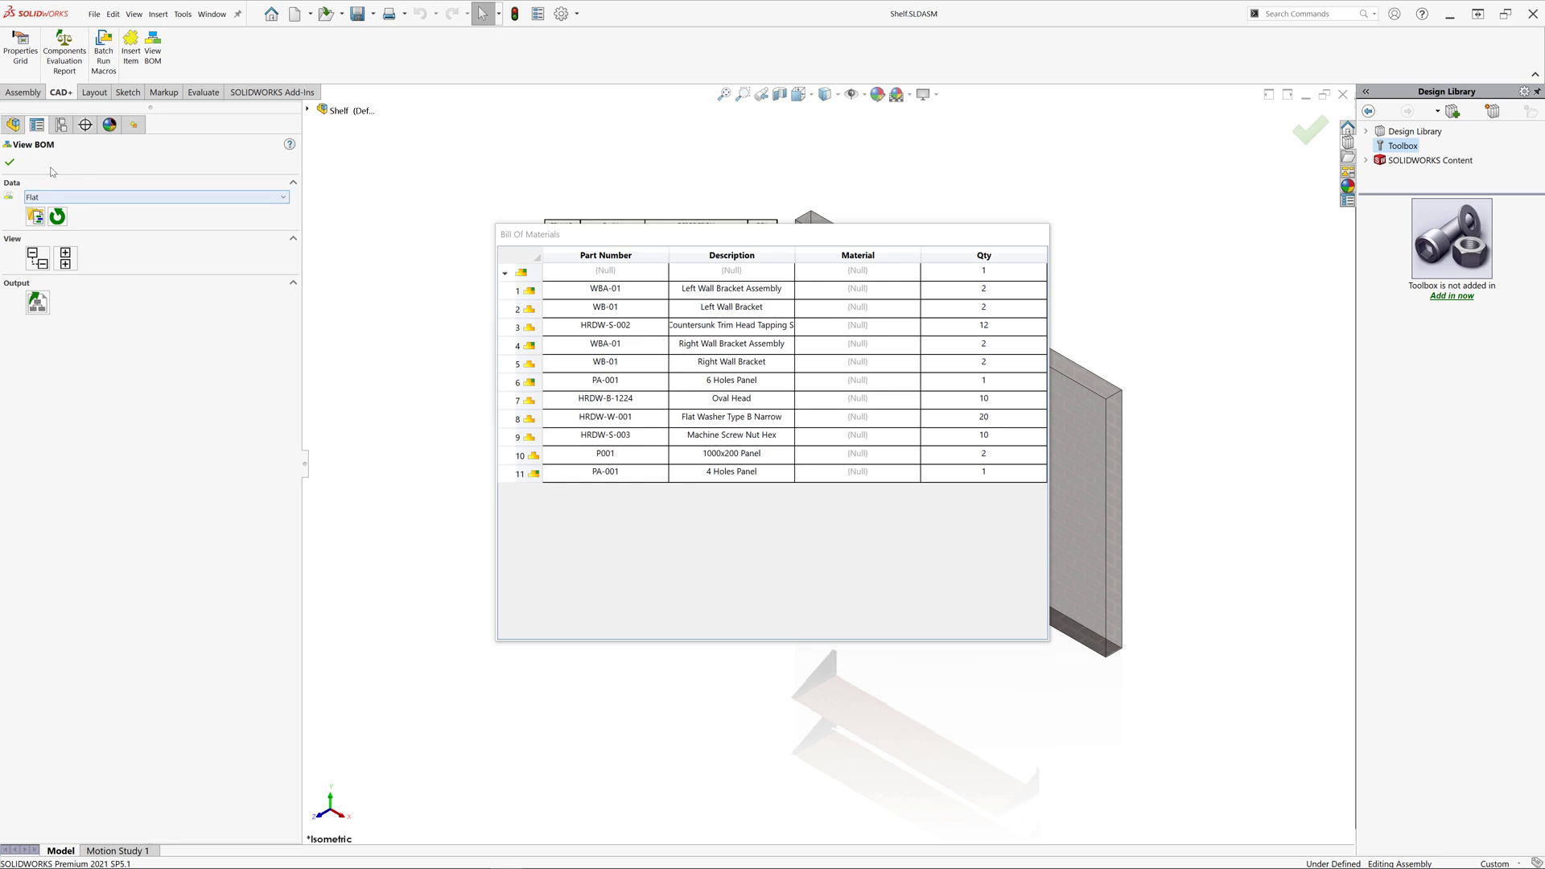
{"action": "left_click", "coordinate": [11, 162]}
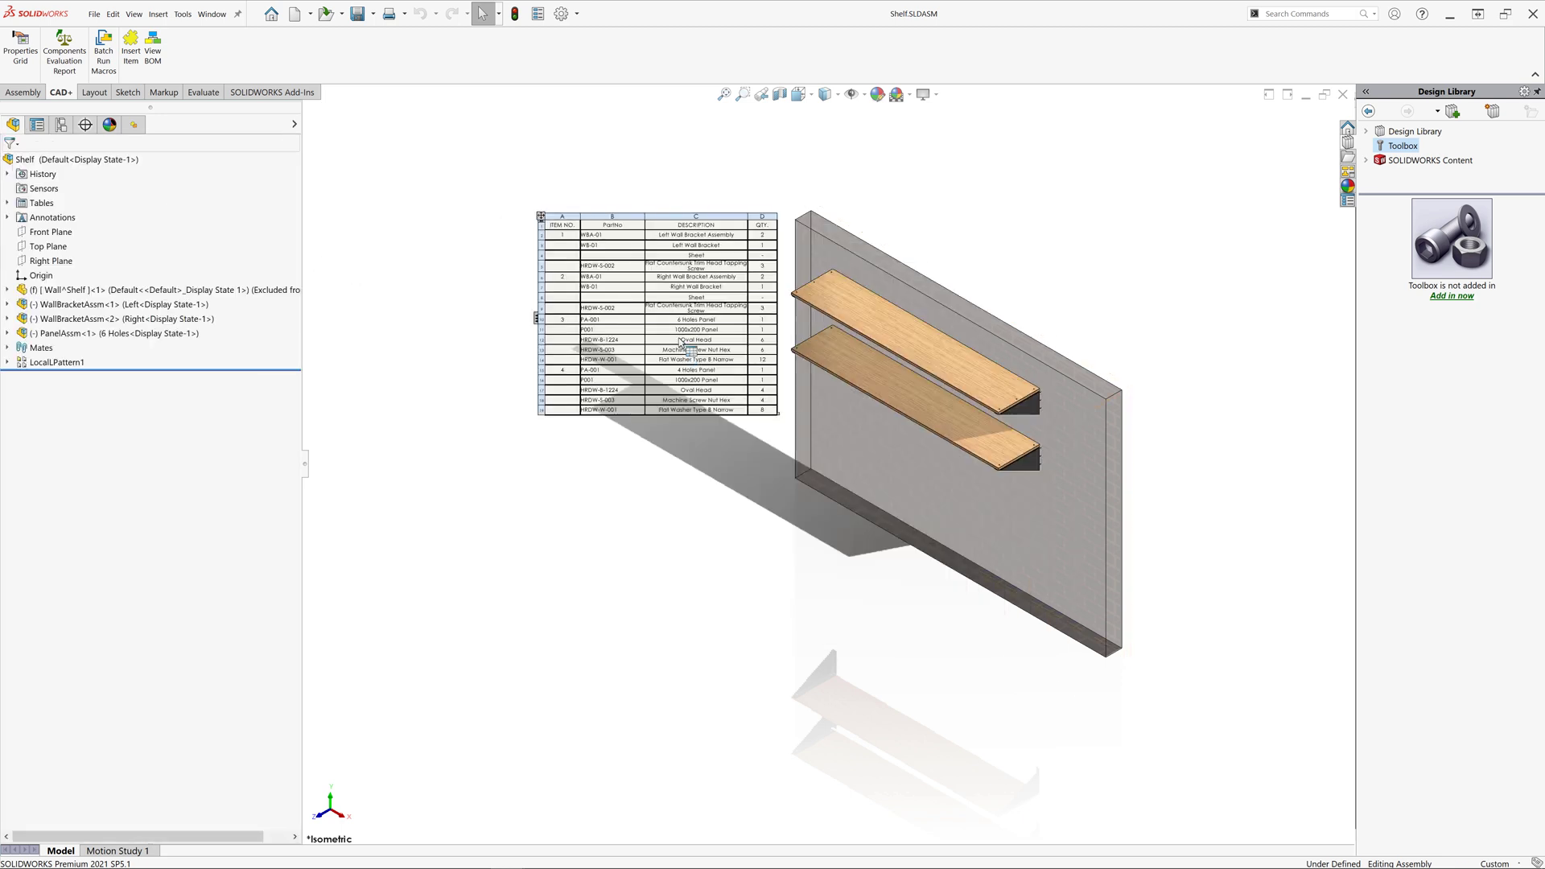
{"action": "scroll", "coordinate": [682, 356], "scroll_direction": "down", "scroll_amount": 3}
Step: Set the BOM table to display all configurations of the same part as one item and confirm
{"action": "left_click", "coordinate": [441, 168]}
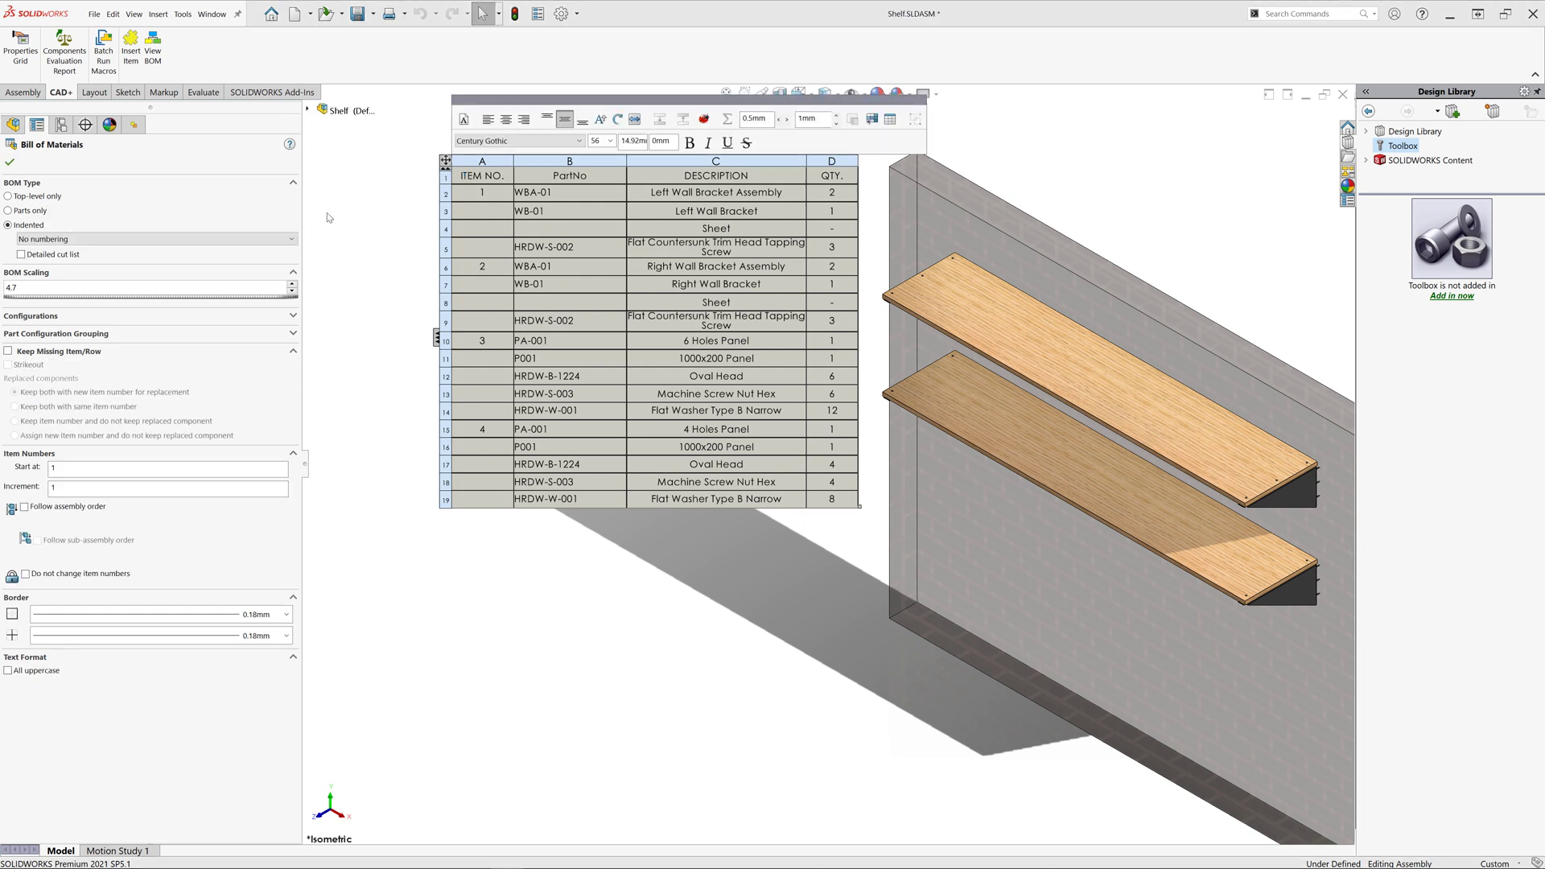
{"action": "left_click", "coordinate": [173, 338]}
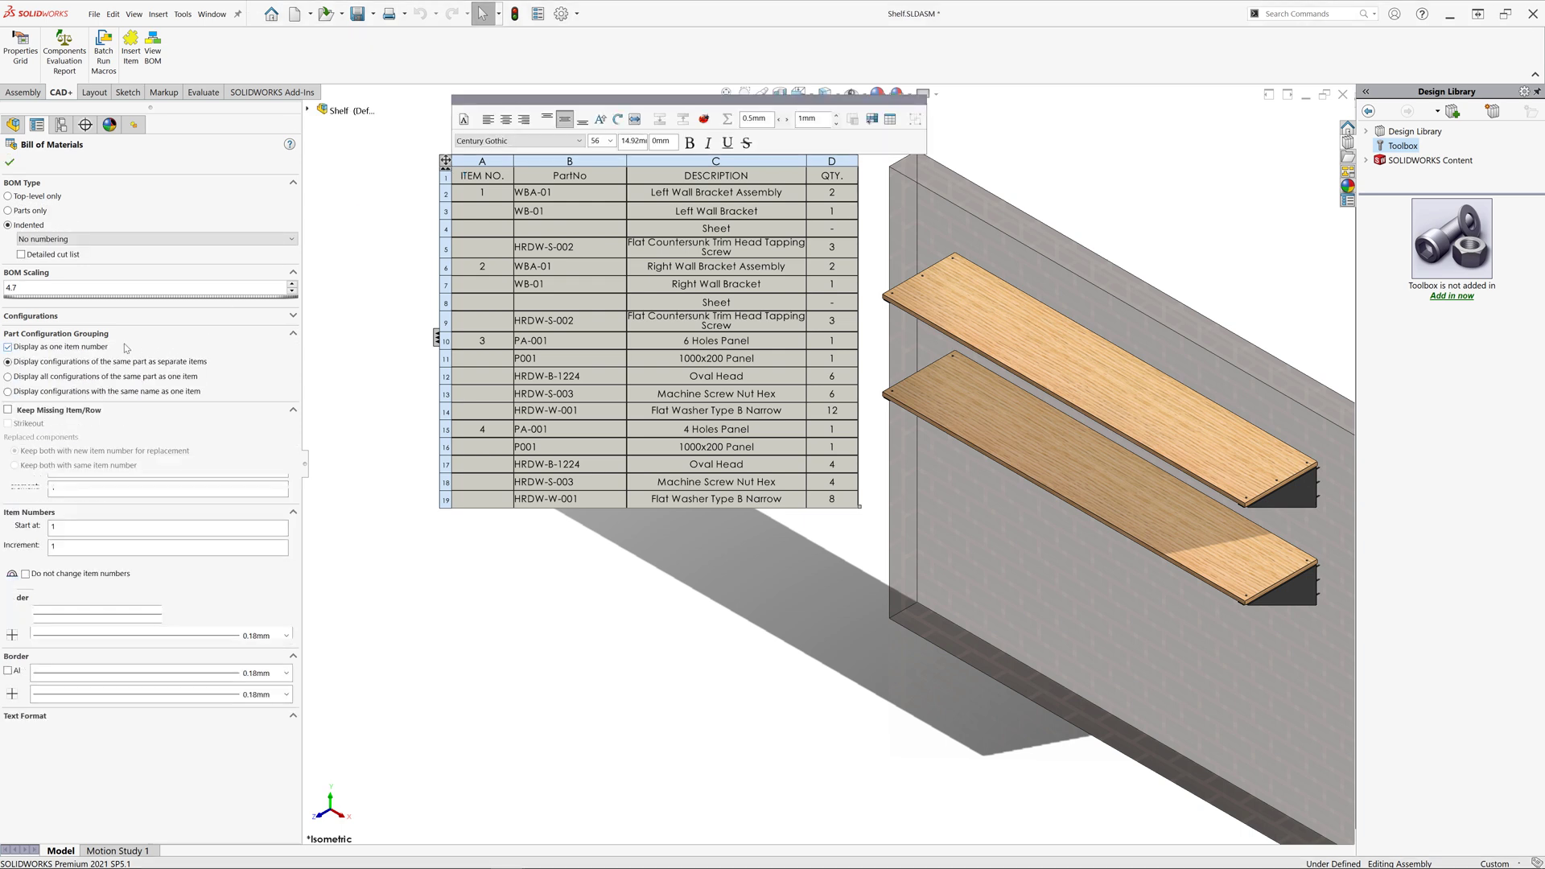
{"action": "left_click", "coordinate": [75, 379]}
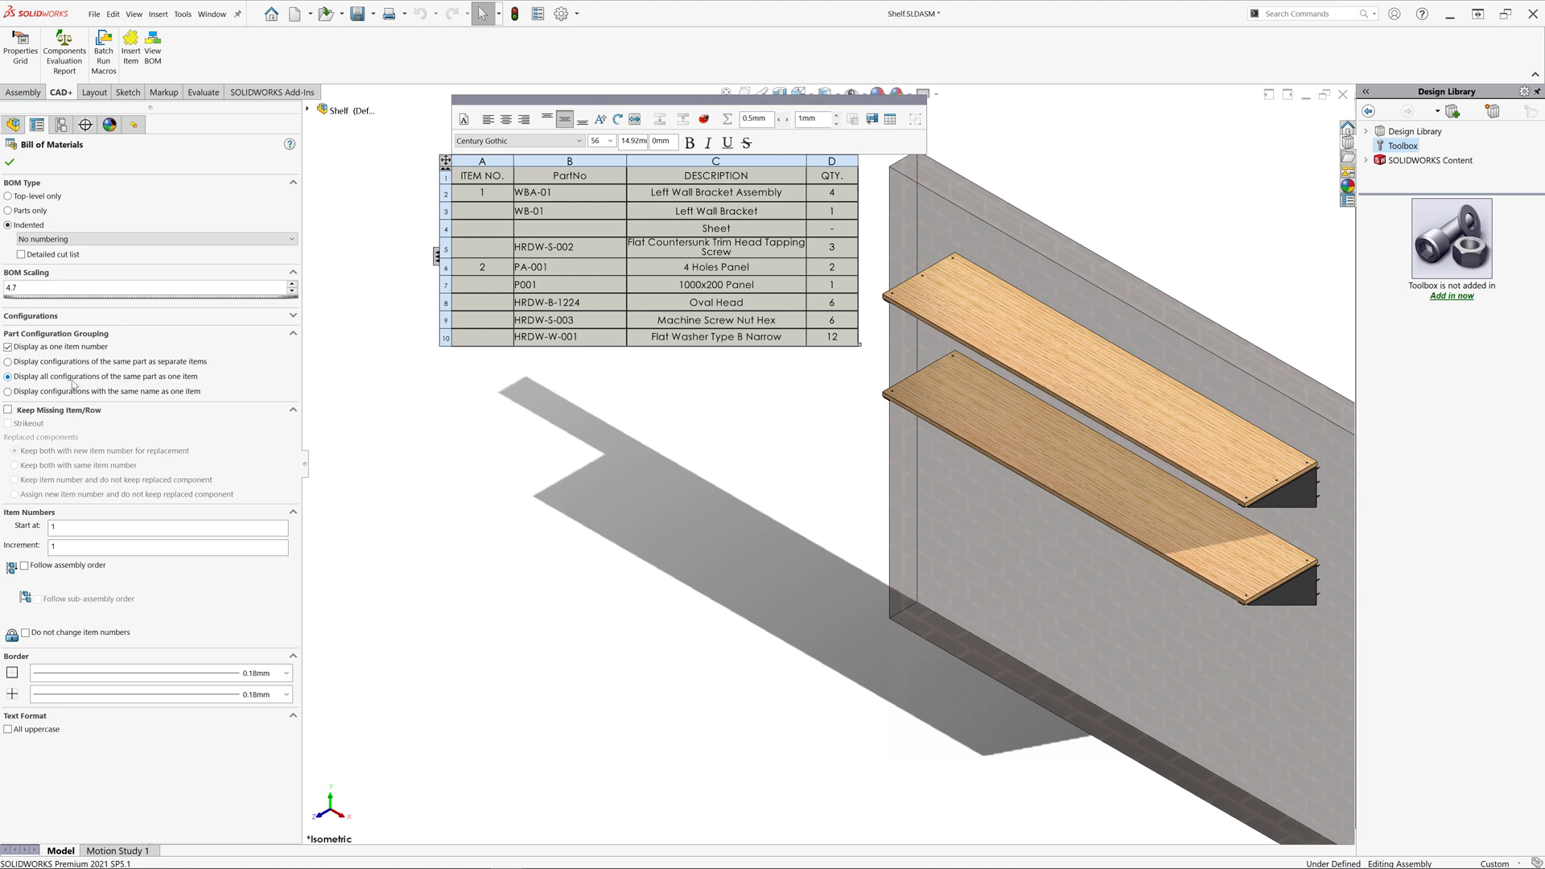
{"action": "left_click", "coordinate": [9, 161]}
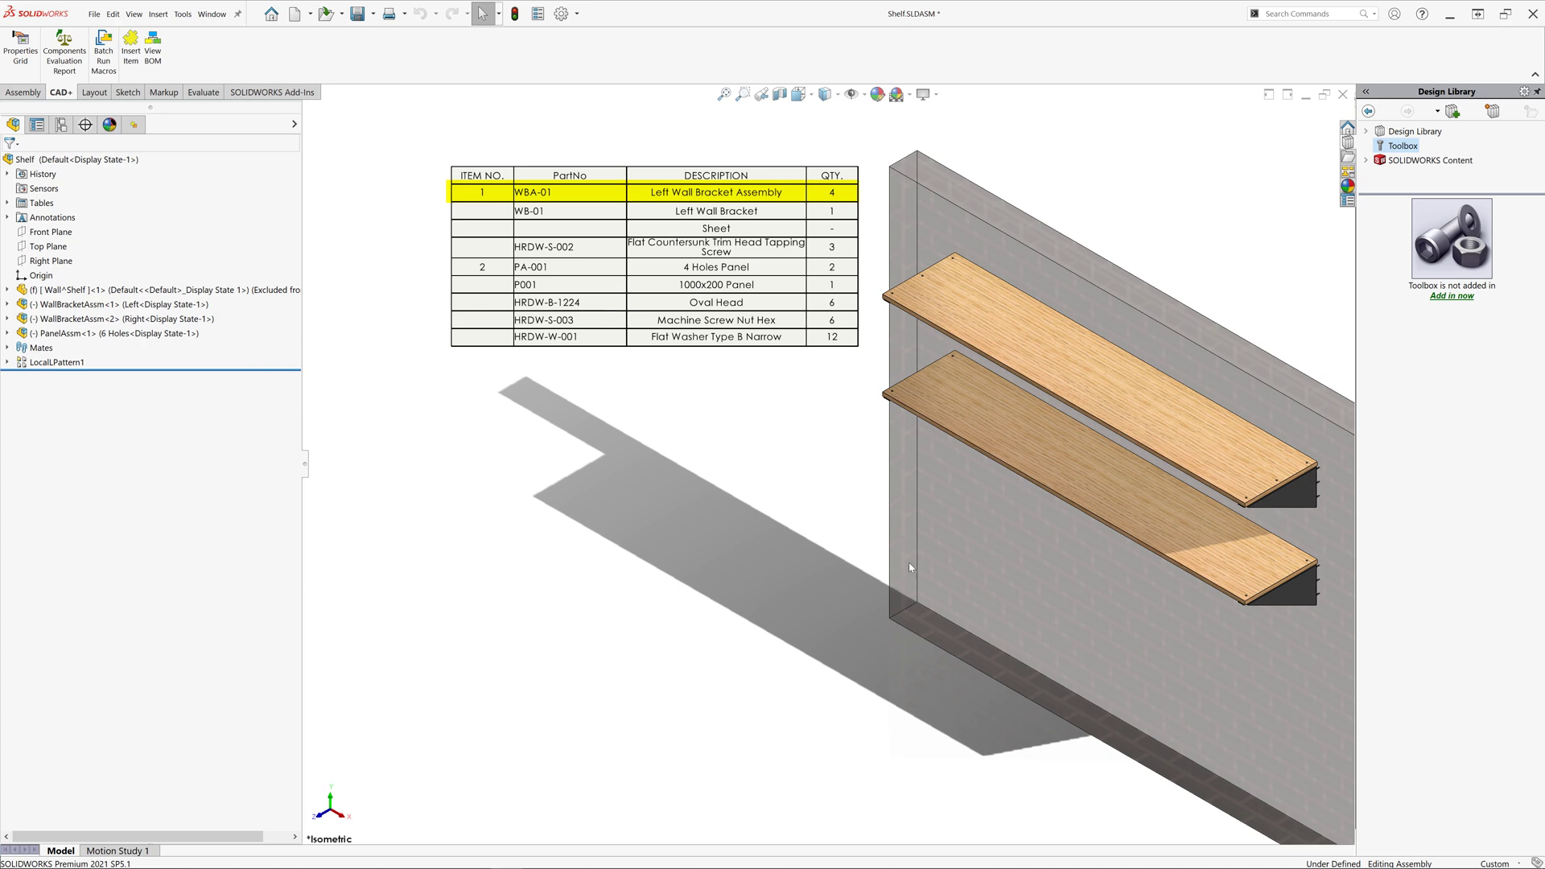
Step: Orbit the wall and shelves model to face the upper shelf panel
{"action": "mouse_move", "coordinate": [930, 568]}
{"action": "left_mouse_down"}
{"action": "mouse_move", "coordinate": [951, 424]}
{"action": "mouse_move", "coordinate": [1083, 411]}
{"action": "left_mouse_up"}
{"action": "scroll", "coordinate": [1086, 421], "scroll_direction": "up", "scroll_amount": 2}
{"action": "scroll", "coordinate": [1087, 425], "scroll_direction": "down", "scroll_amount": 3}
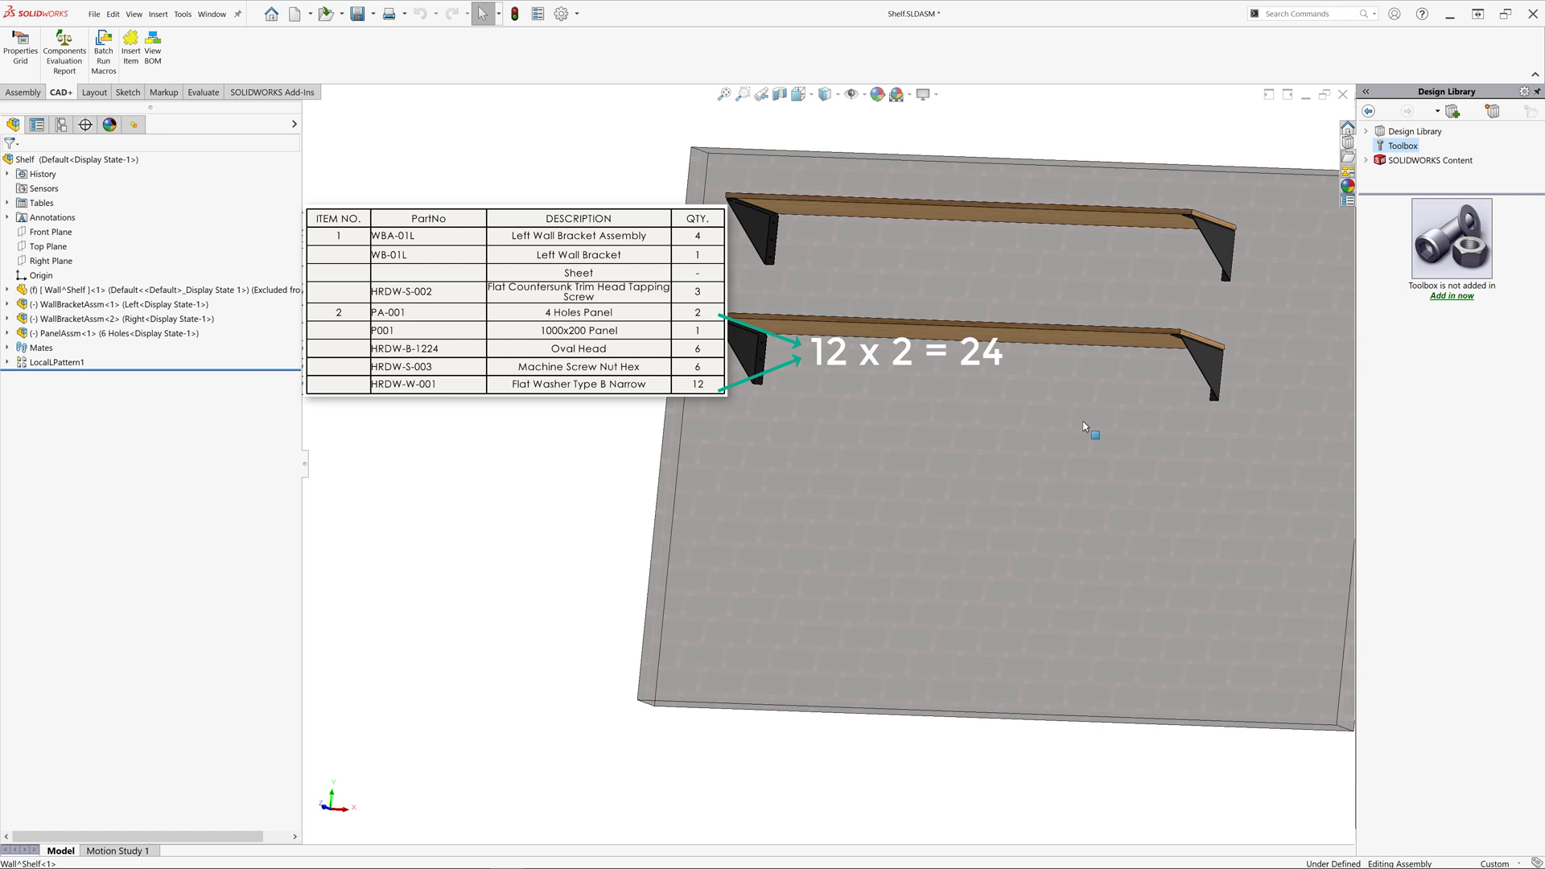
{"action": "mouse_move", "coordinate": [1084, 426]}
{"action": "left_mouse_down"}
{"action": "mouse_move", "coordinate": [1103, 459]}
{"action": "mouse_move", "coordinate": [1160, 466]}
{"action": "left_mouse_up"}
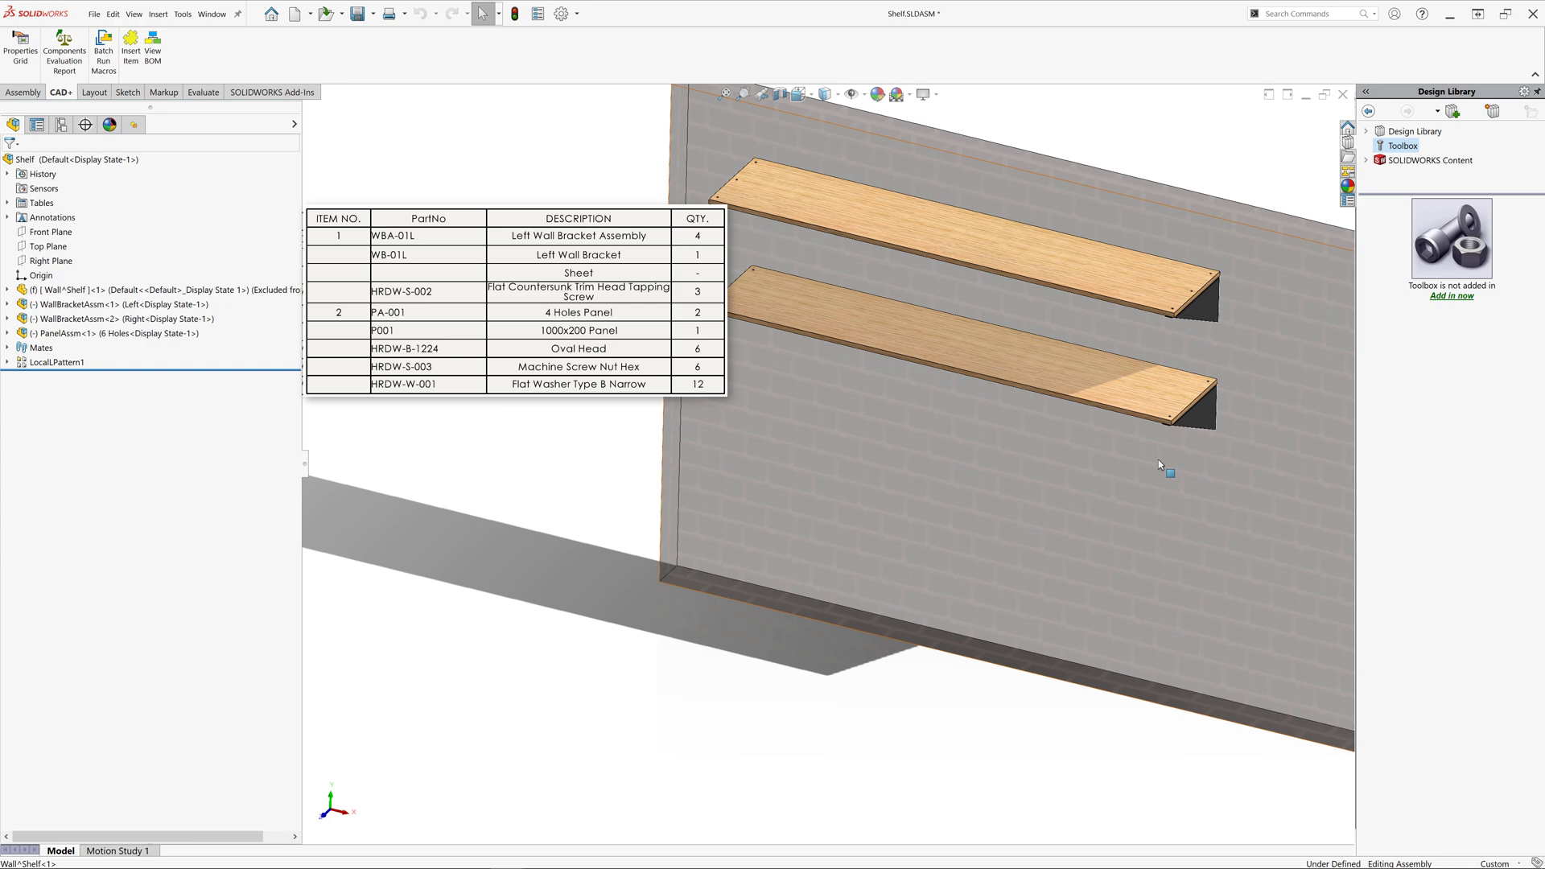
{"action": "scroll", "coordinate": [1161, 466], "scroll_direction": "down", "scroll_amount": 6}
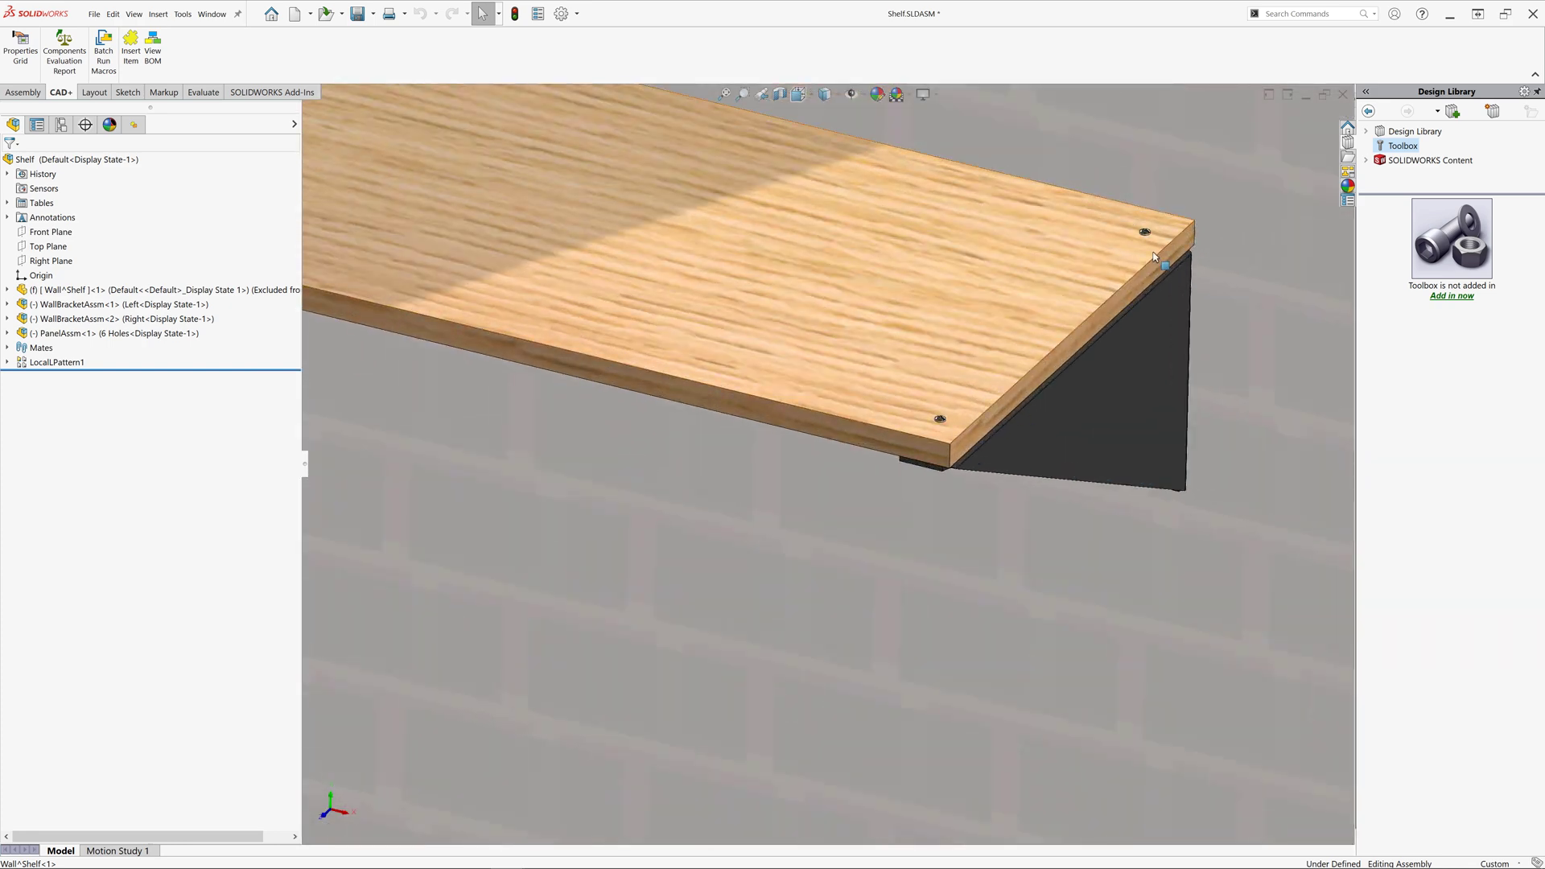
{"action": "scroll", "coordinate": [1154, 257], "scroll_direction": "up", "scroll_amount": 6}
{"action": "scroll", "coordinate": [830, 399], "scroll_direction": "down", "scroll_amount": 3}
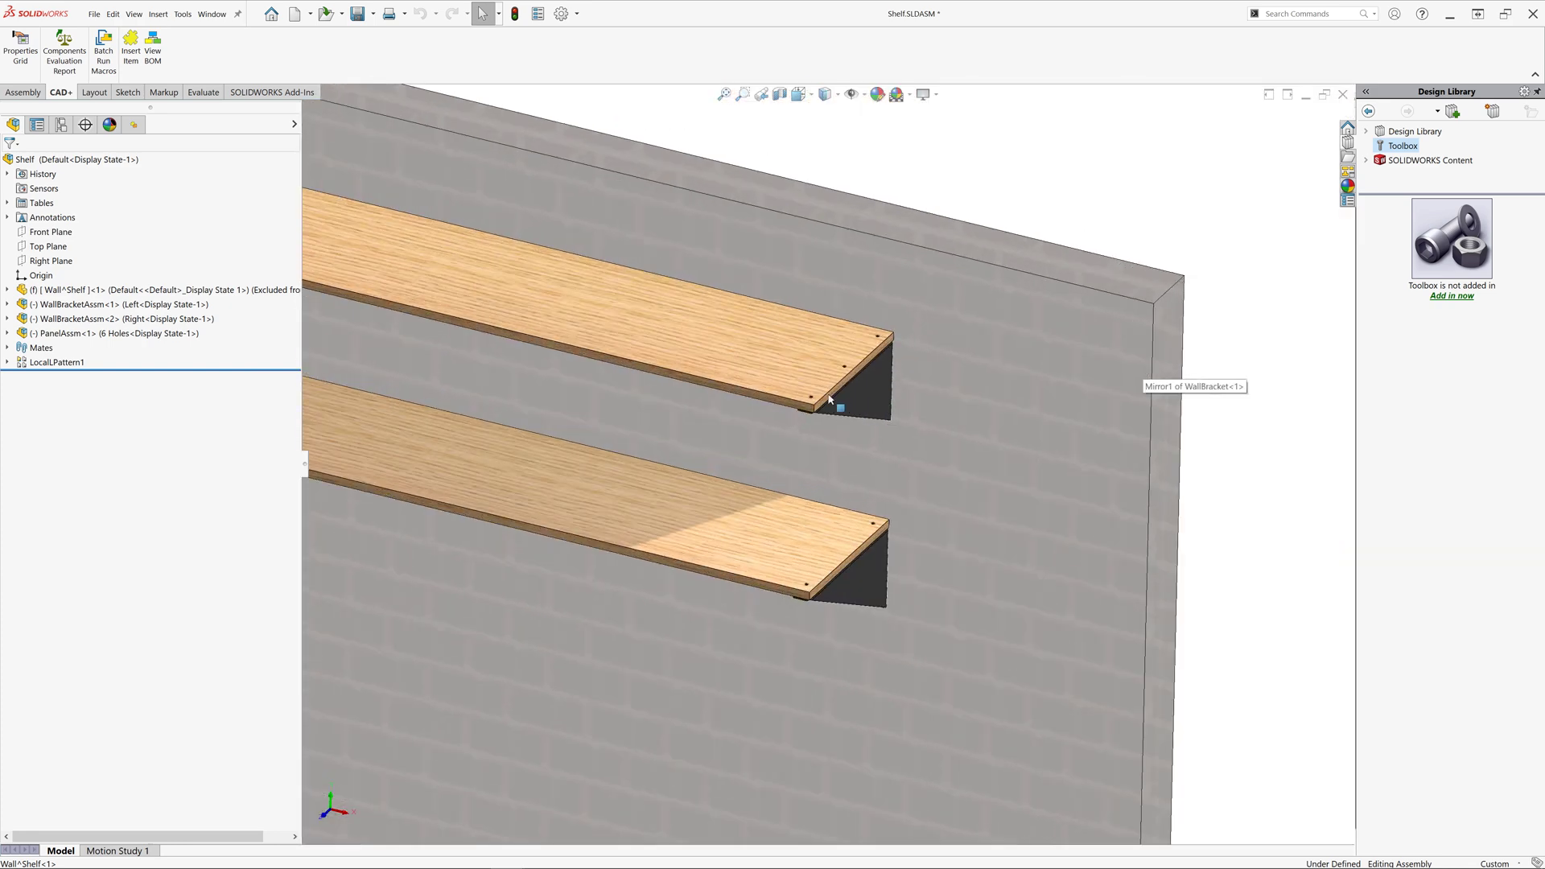
{"action": "scroll", "coordinate": [829, 398], "scroll_direction": "down", "scroll_amount": 2}
{"action": "scroll", "coordinate": [809, 401], "scroll_direction": "down", "scroll_amount": 1}
{"action": "left_click", "coordinate": [797, 400]}
{"action": "right_click", "coordinate": [795, 392]}
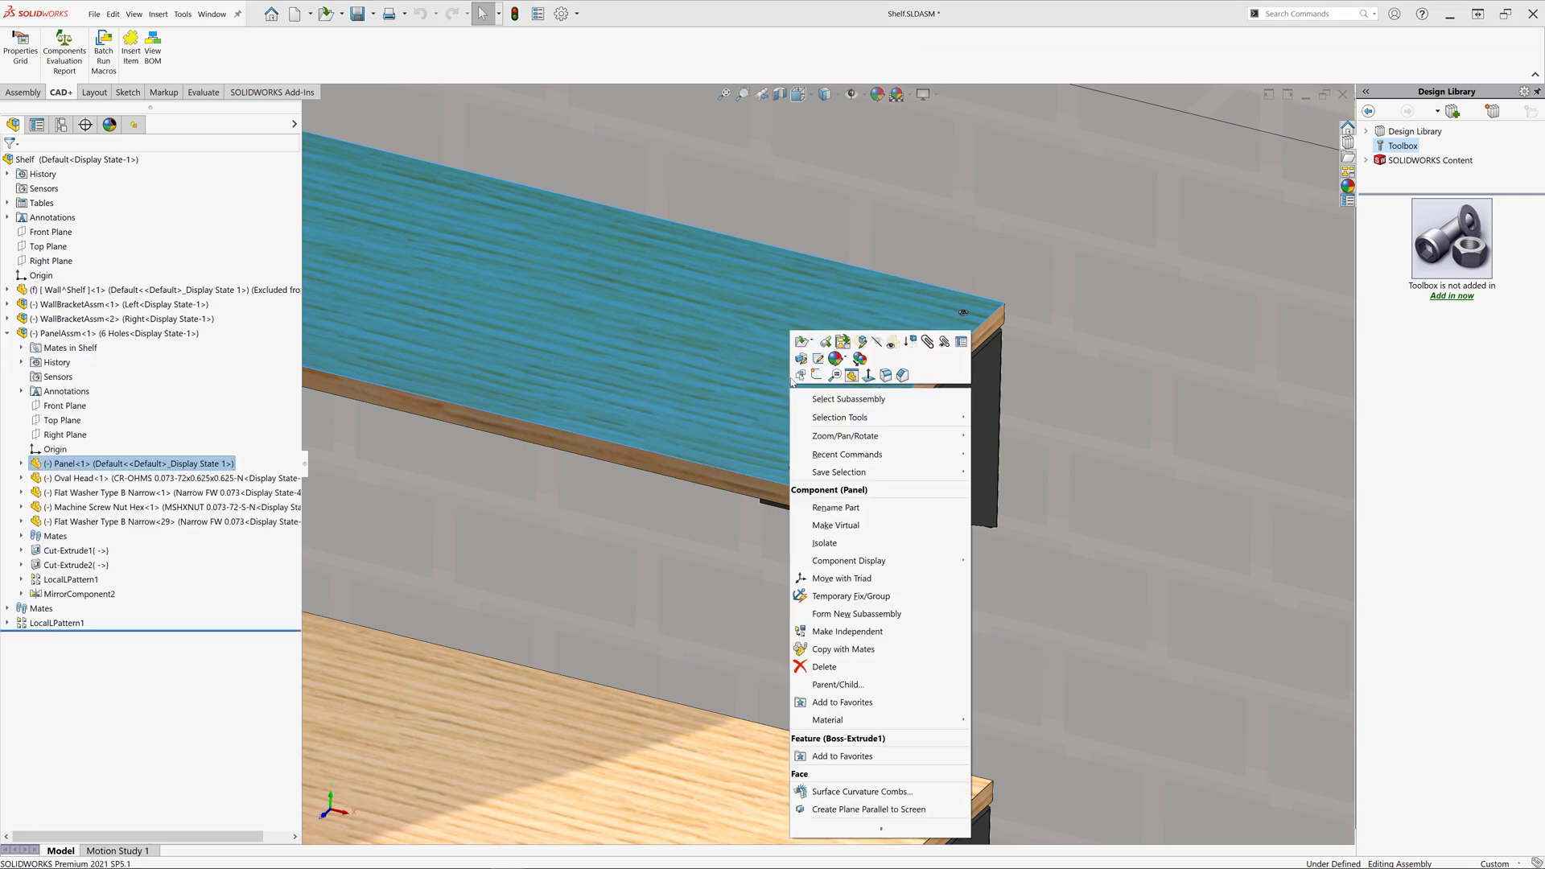
{"action": "left_click", "coordinate": [842, 342]}
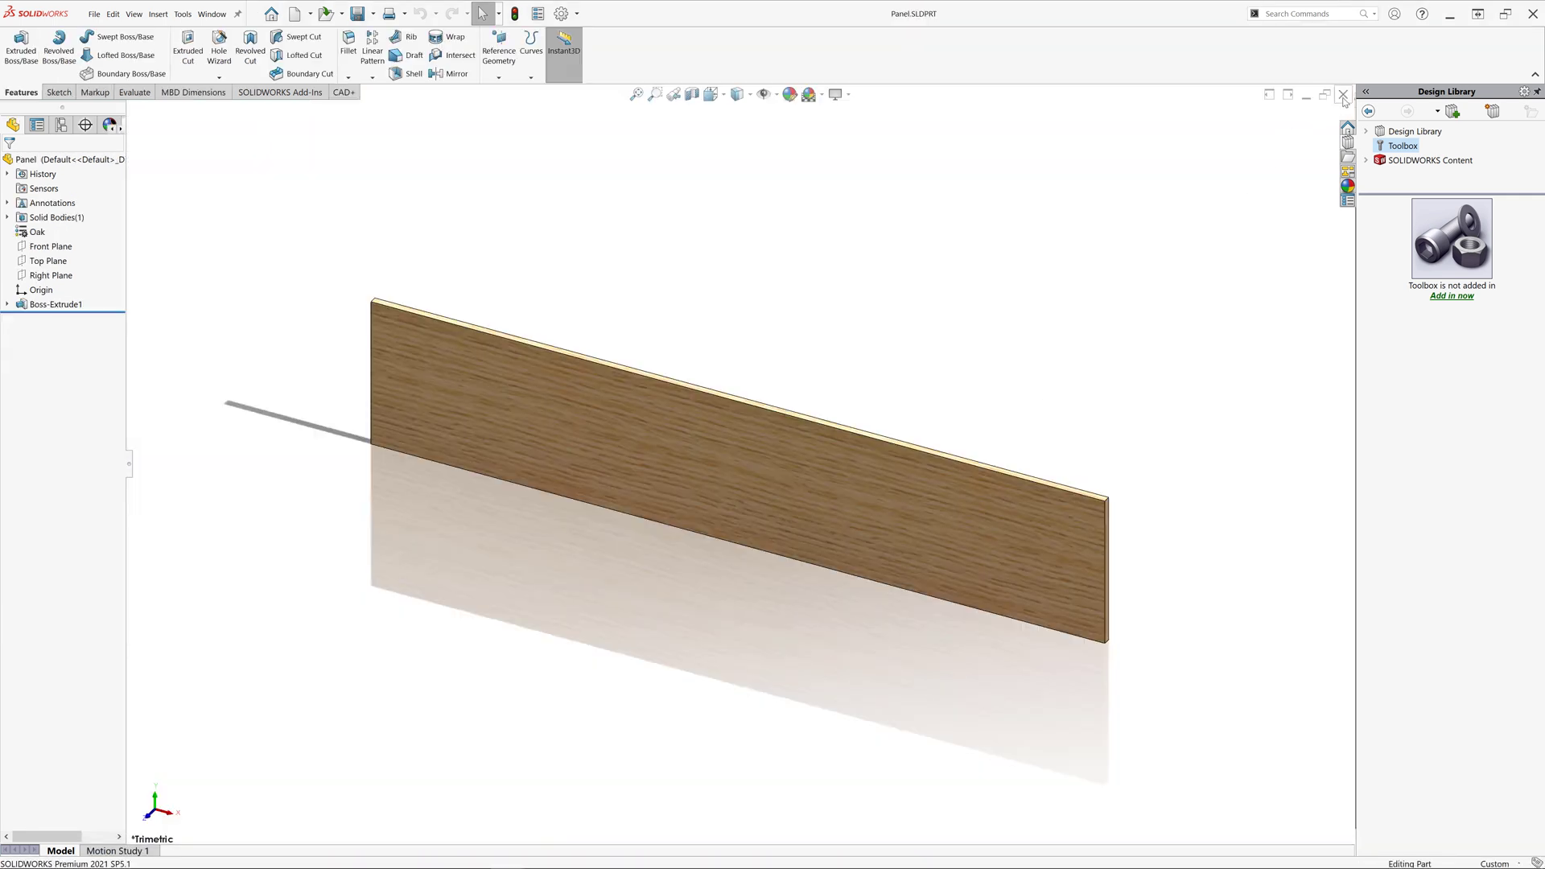
{"action": "left_click", "coordinate": [1342, 94]}
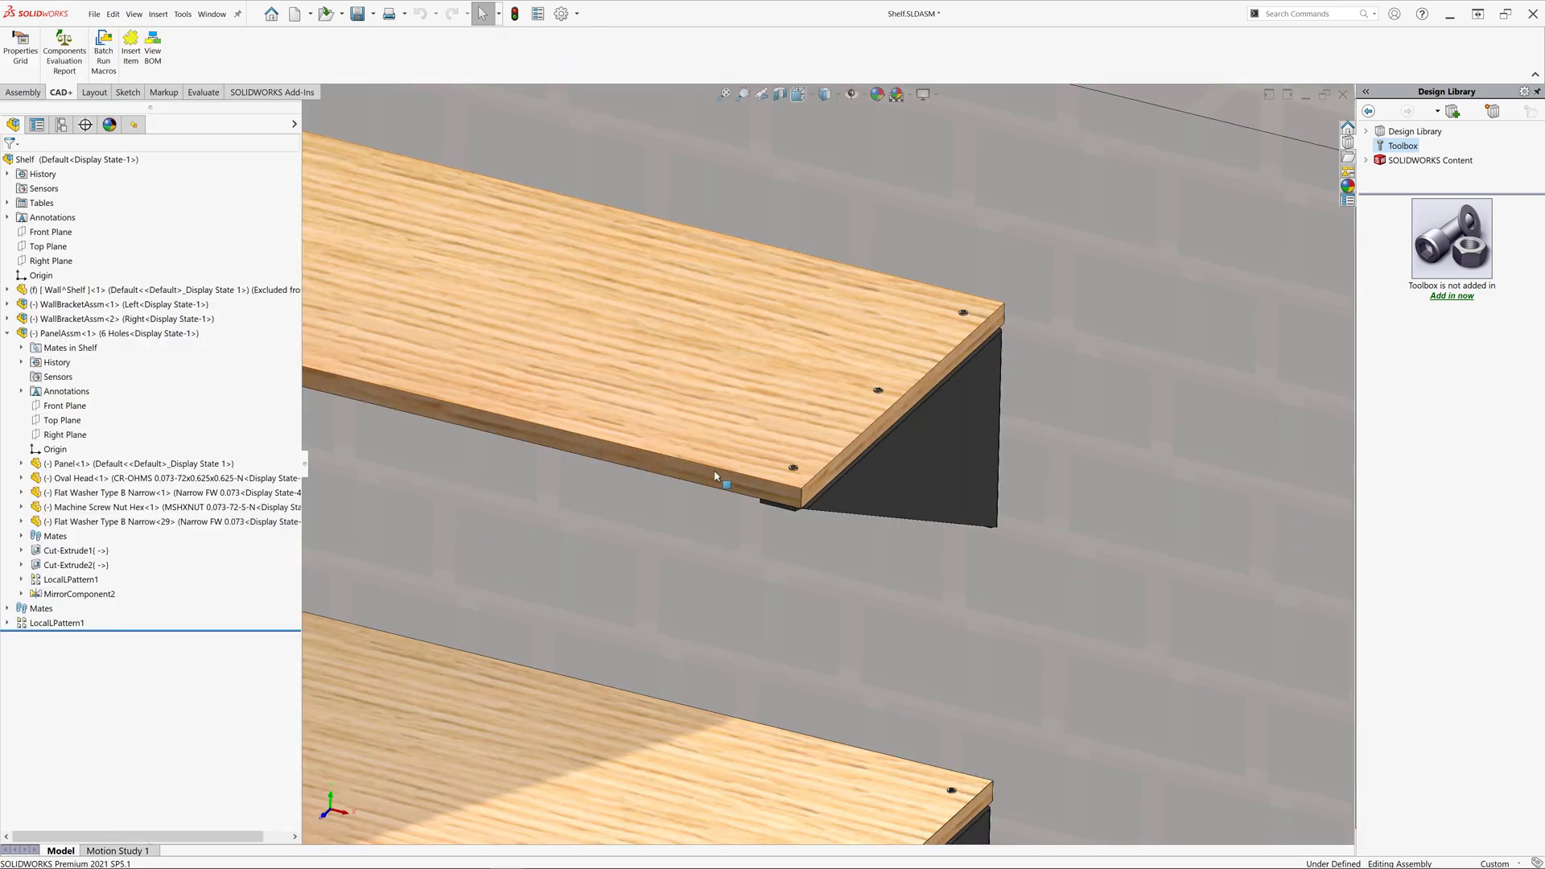
{"action": "scroll", "coordinate": [713, 500], "scroll_direction": "up", "scroll_amount": 2}
{"action": "scroll", "coordinate": [708, 524], "scroll_direction": "up", "scroll_amount": 2}
{"action": "scroll", "coordinate": [701, 535], "scroll_direction": "up", "scroll_amount": 2}
{"action": "scroll", "coordinate": [544, 544], "scroll_direction": "up", "scroll_amount": 2}
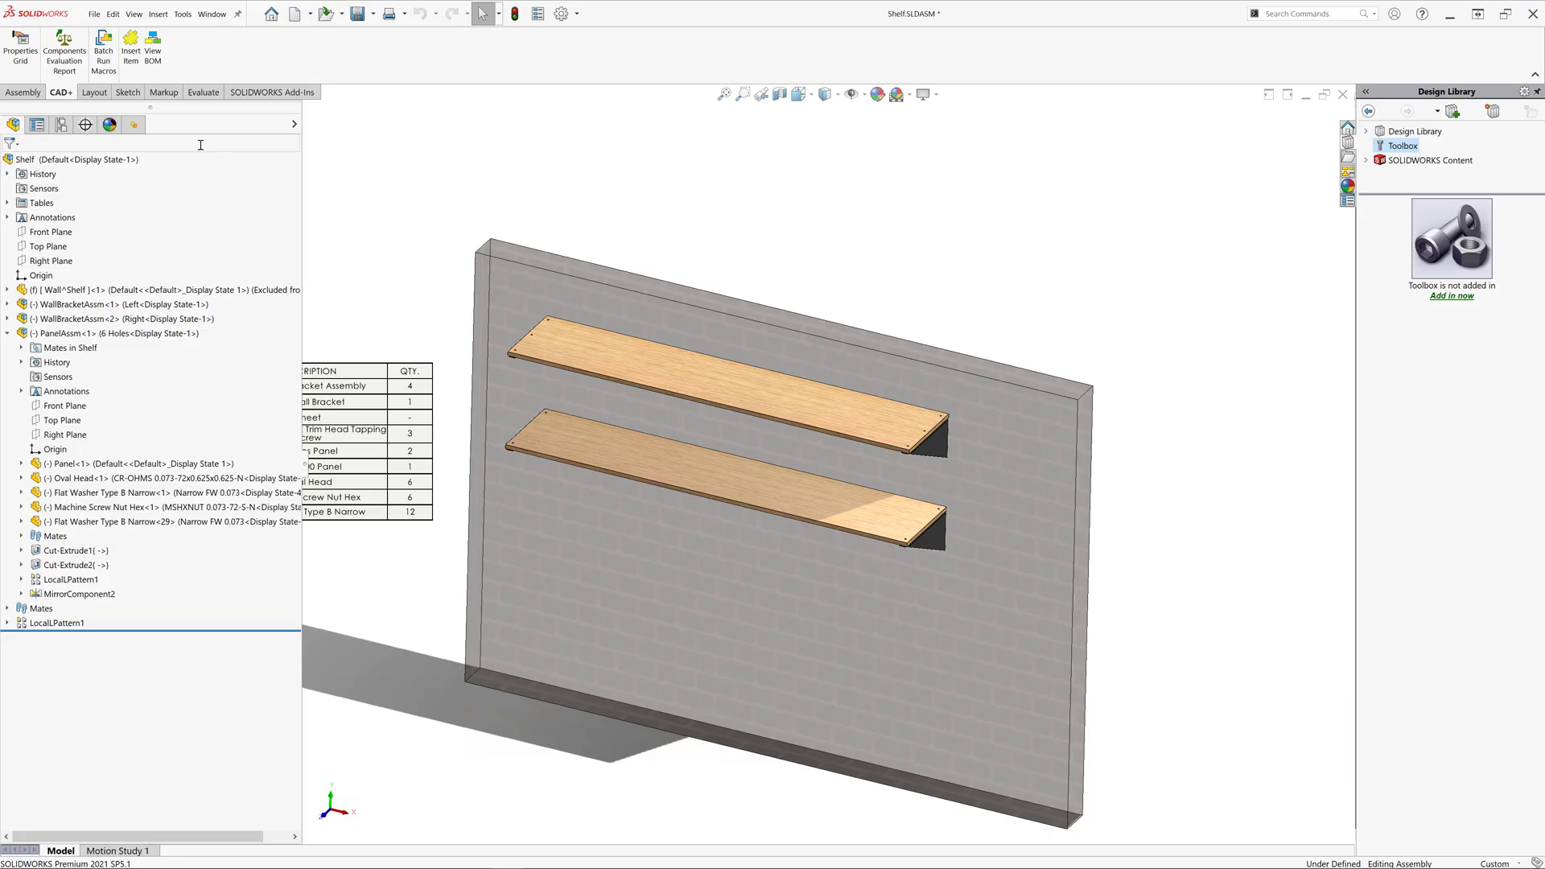
Step: In the BomTemplates folder, duplicate the flat.bpt and indented.bpt template files
{"action": "left_click", "coordinate": [154, 55]}
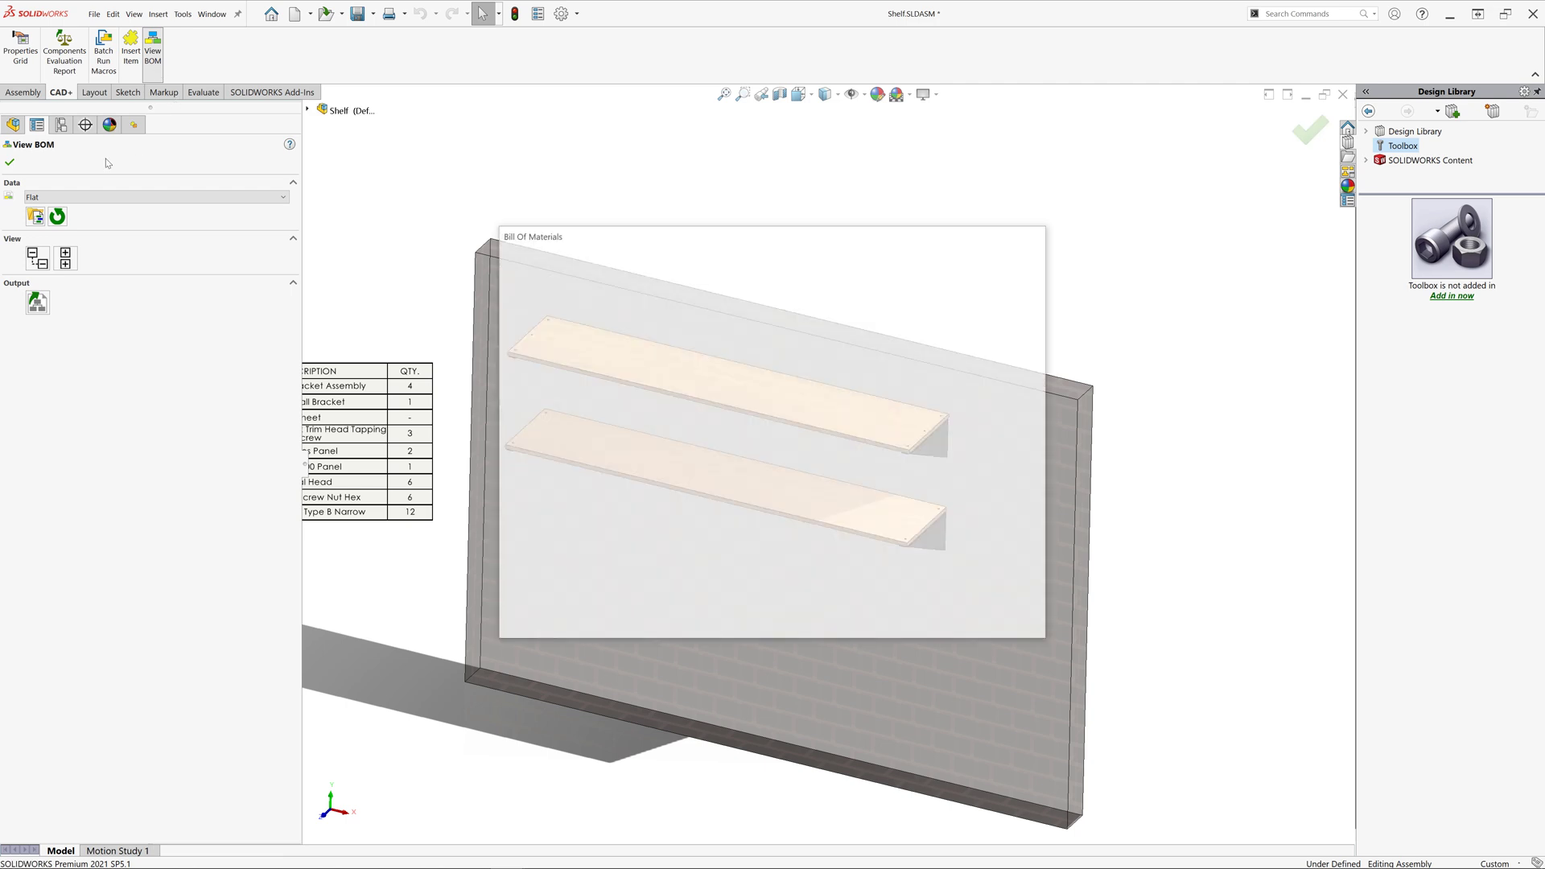
{"action": "left_click", "coordinate": [36, 218]}
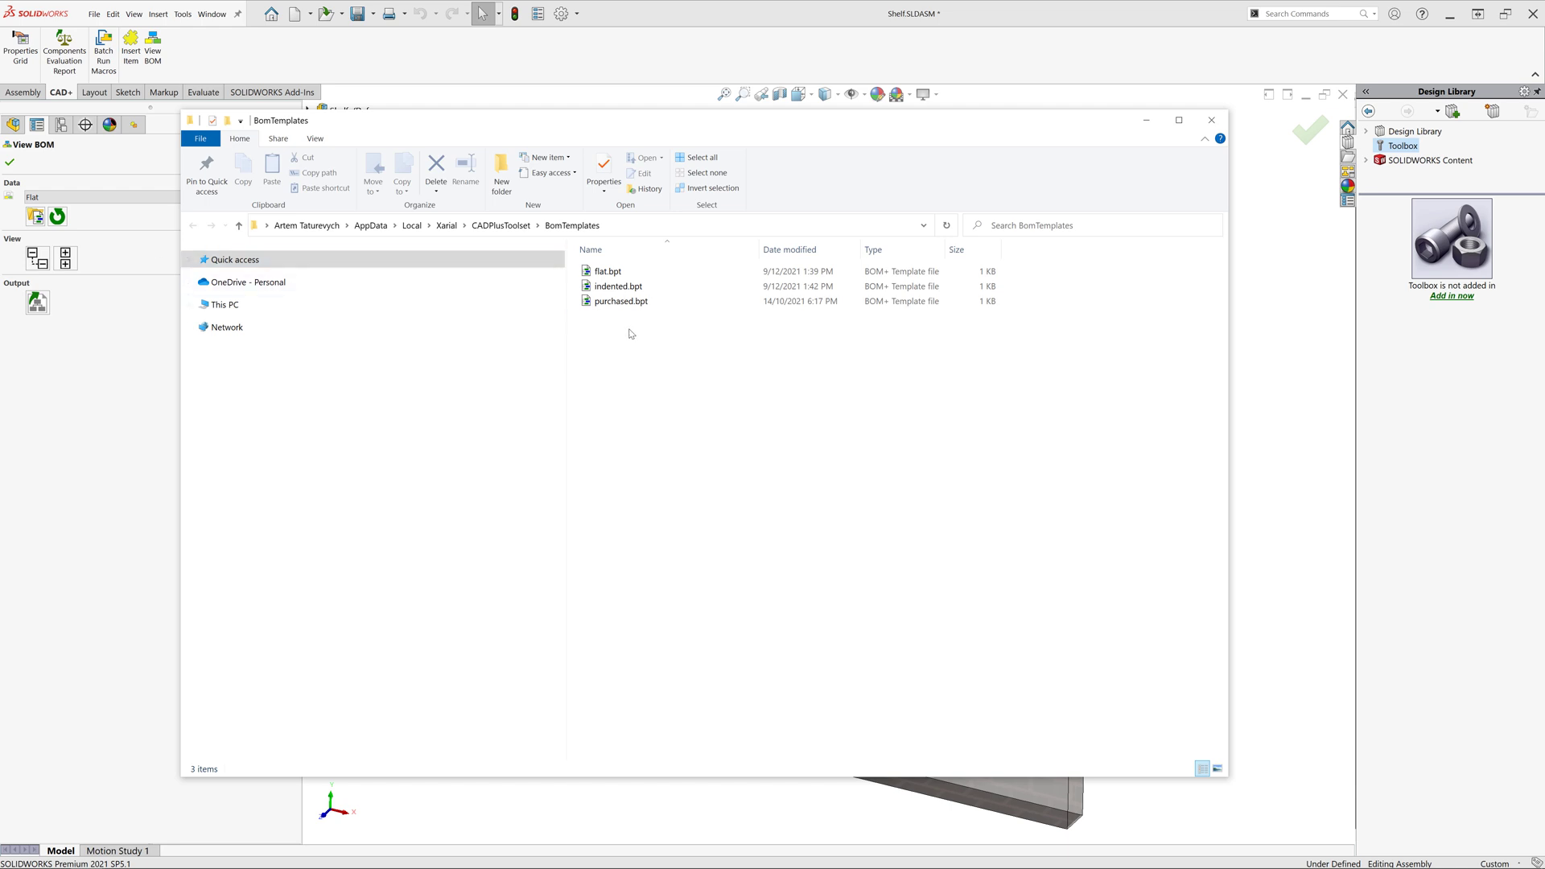
{"action": "left_click", "coordinate": [604, 277]}
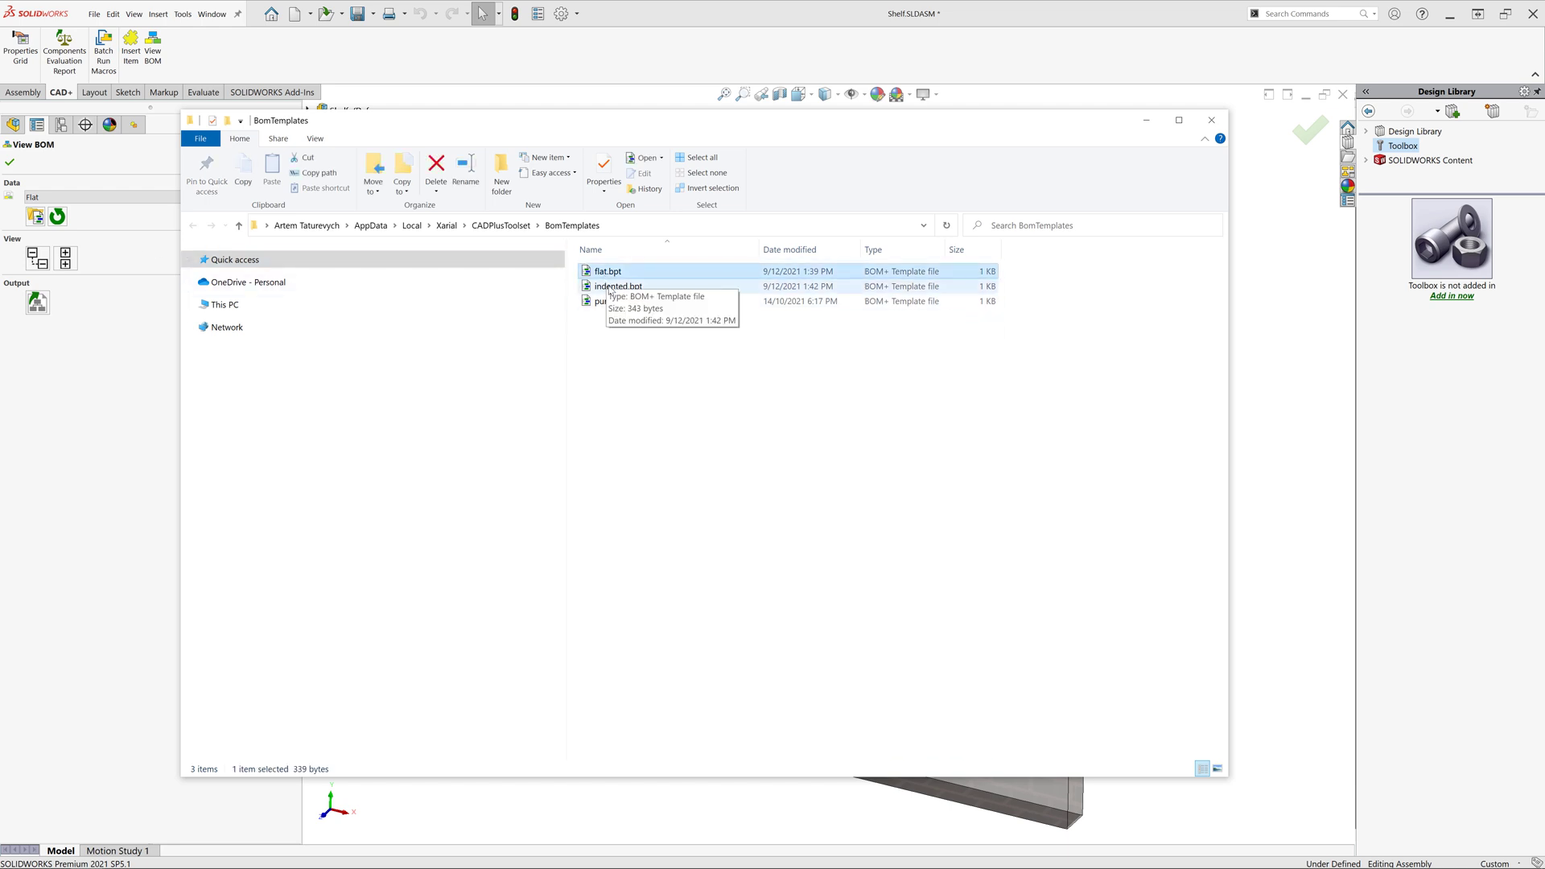
{"action": "left_click", "coordinate": [613, 287]}
{"action": "left_click", "coordinate": [625, 336]}
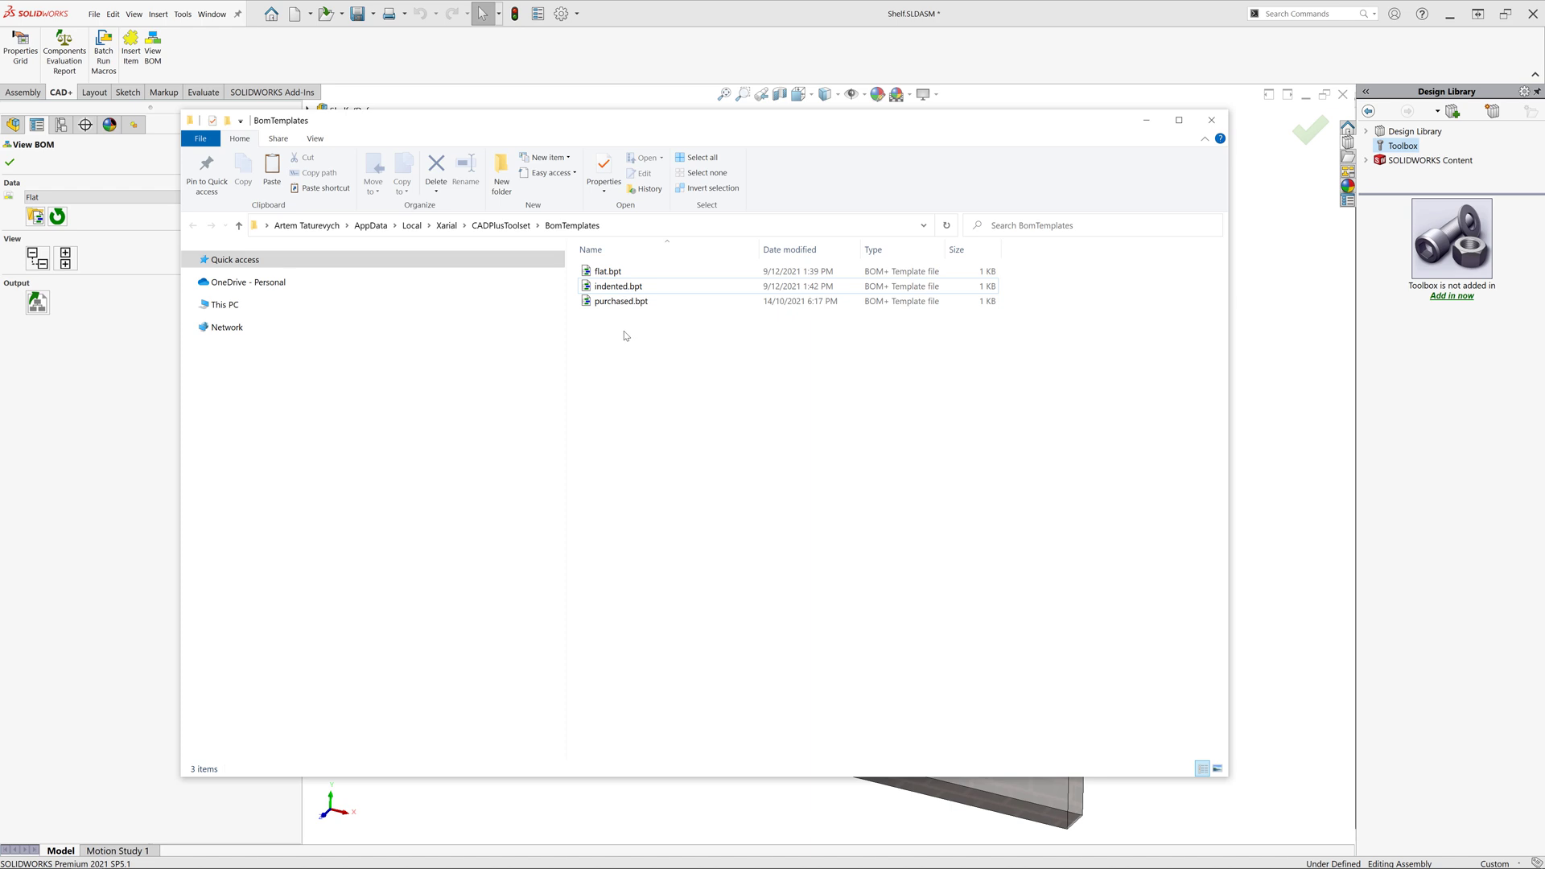
{"action": "key", "text": "ctrl+v"}
Step: Rename the copies to flat - grouped.bpt and indented - grouped.bpt
{"action": "left_click", "coordinate": [624, 277]}
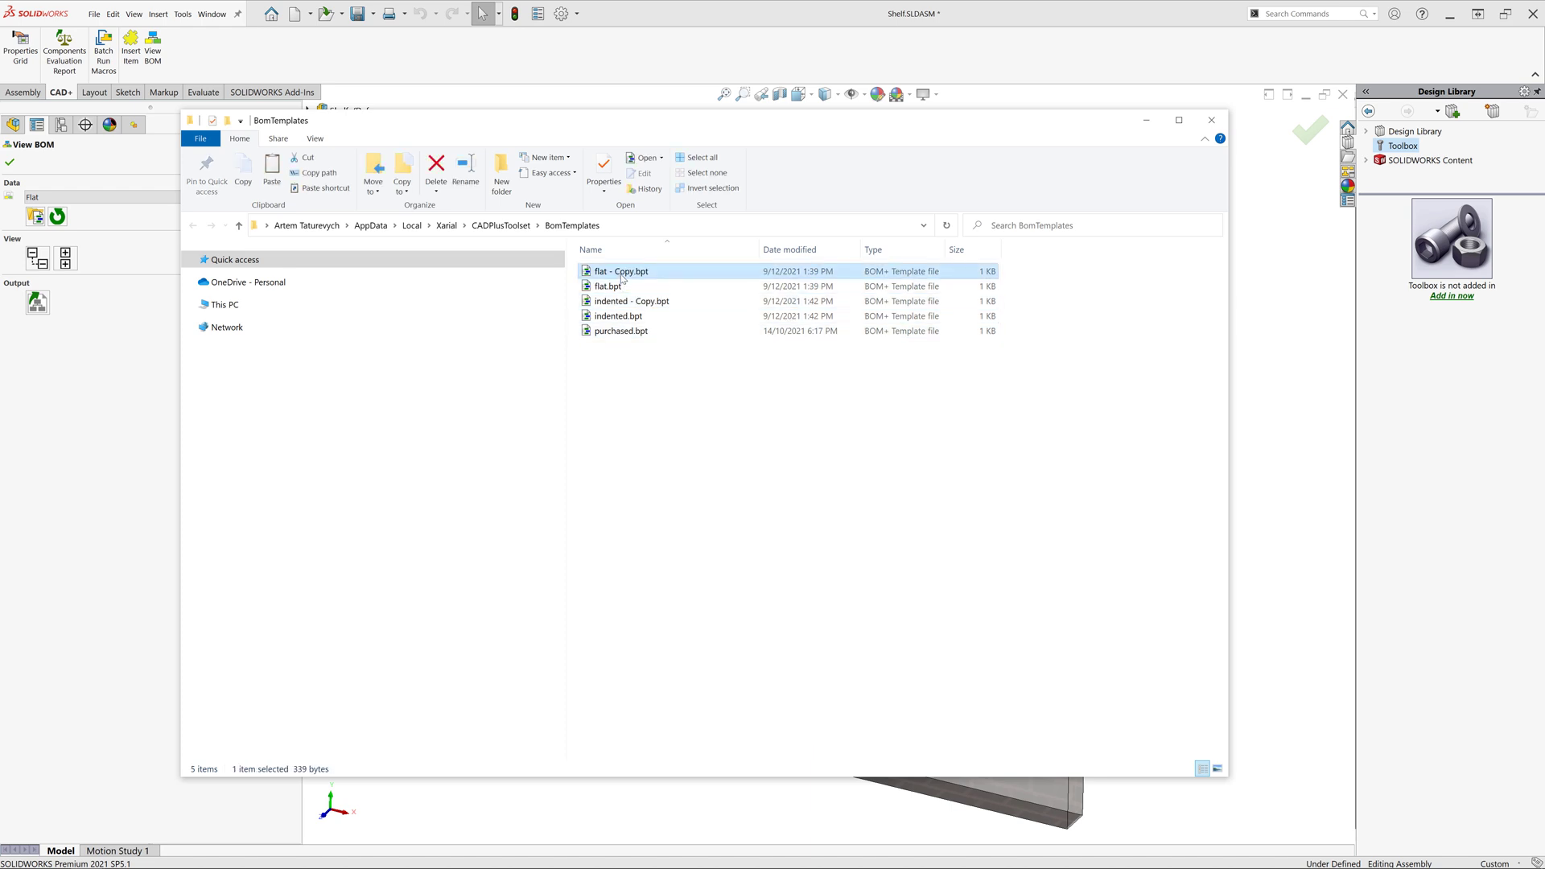
{"action": "left_click", "coordinate": [624, 277]}
{"action": "double_click", "coordinate": [624, 272]}
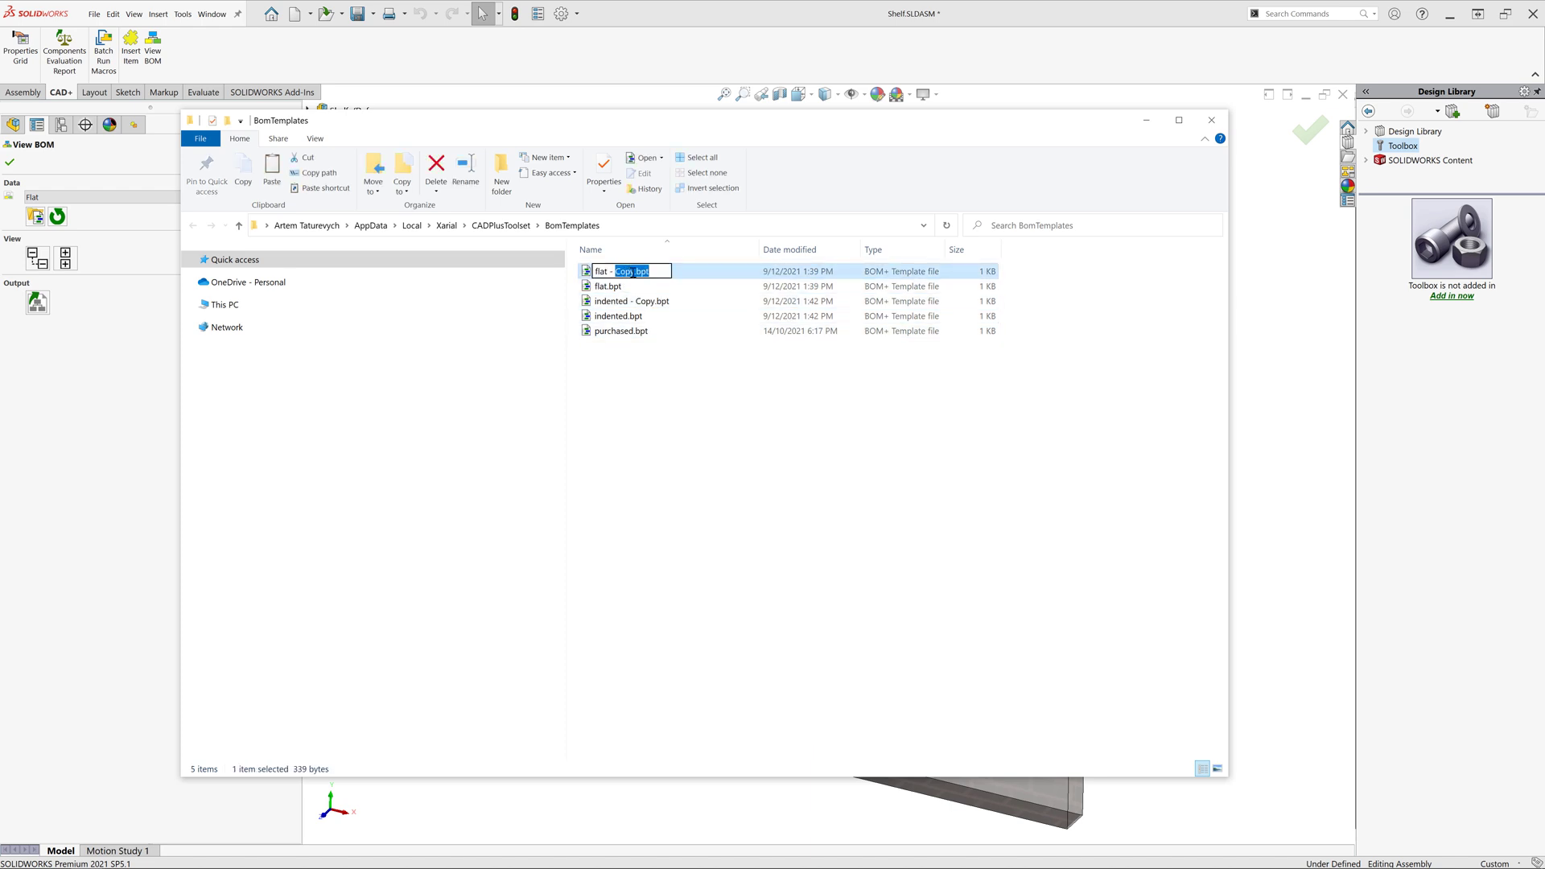
{"action": "type", "text": "grouped"}
{"action": "key", "text": "Return"}
{"action": "left_click", "coordinate": [627, 300]}
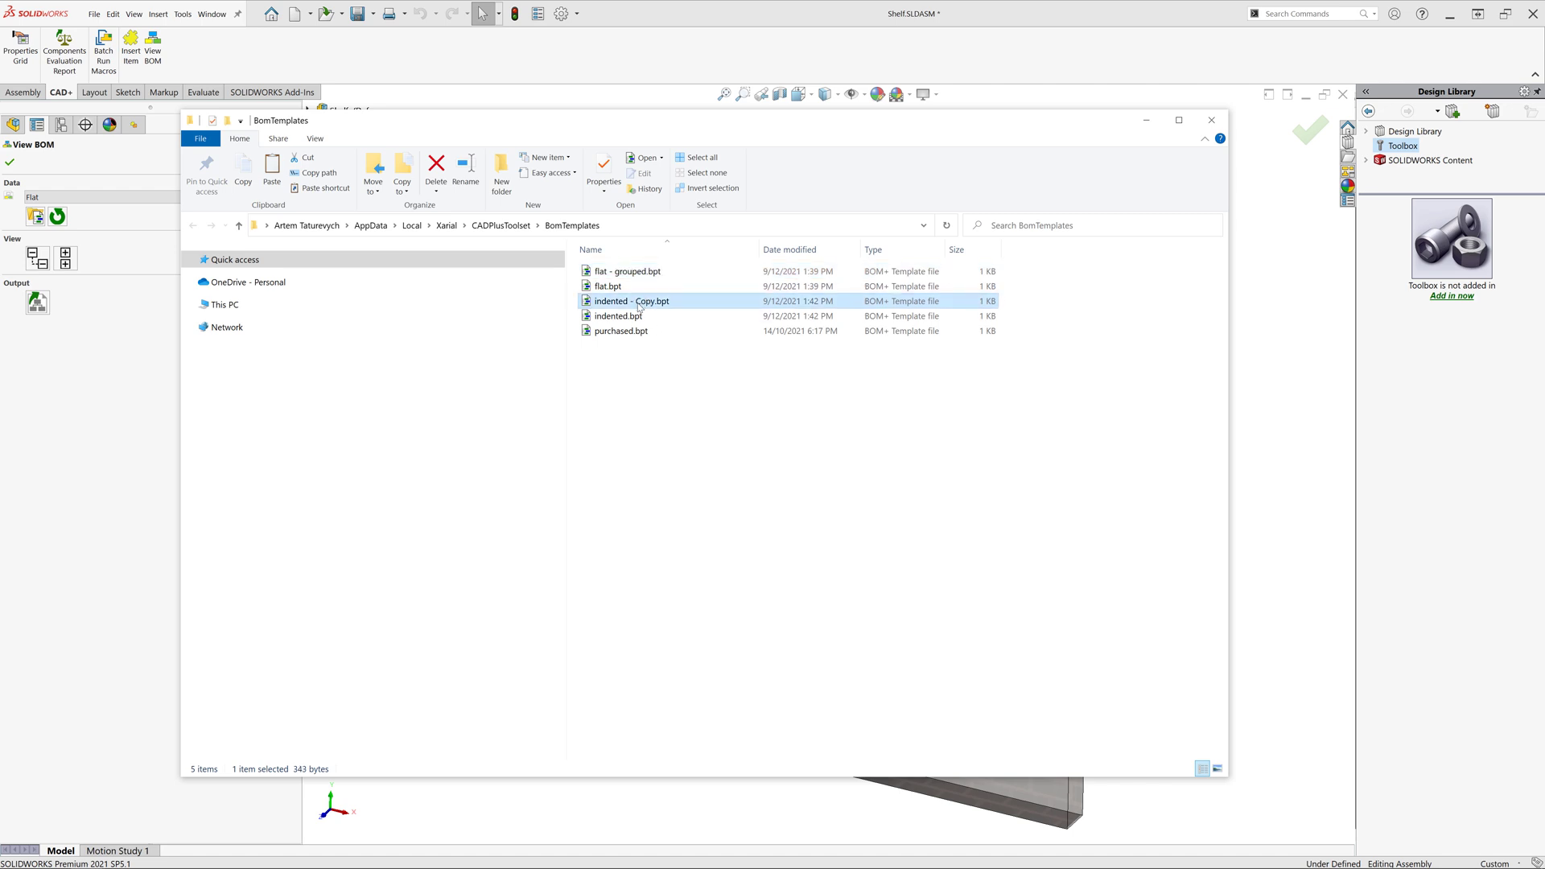
{"action": "double_click", "coordinate": [645, 301]}
{"action": "type", "text": "grouped"}
{"action": "key", "text": "Return"}
{"action": "left_click", "coordinate": [633, 276]}
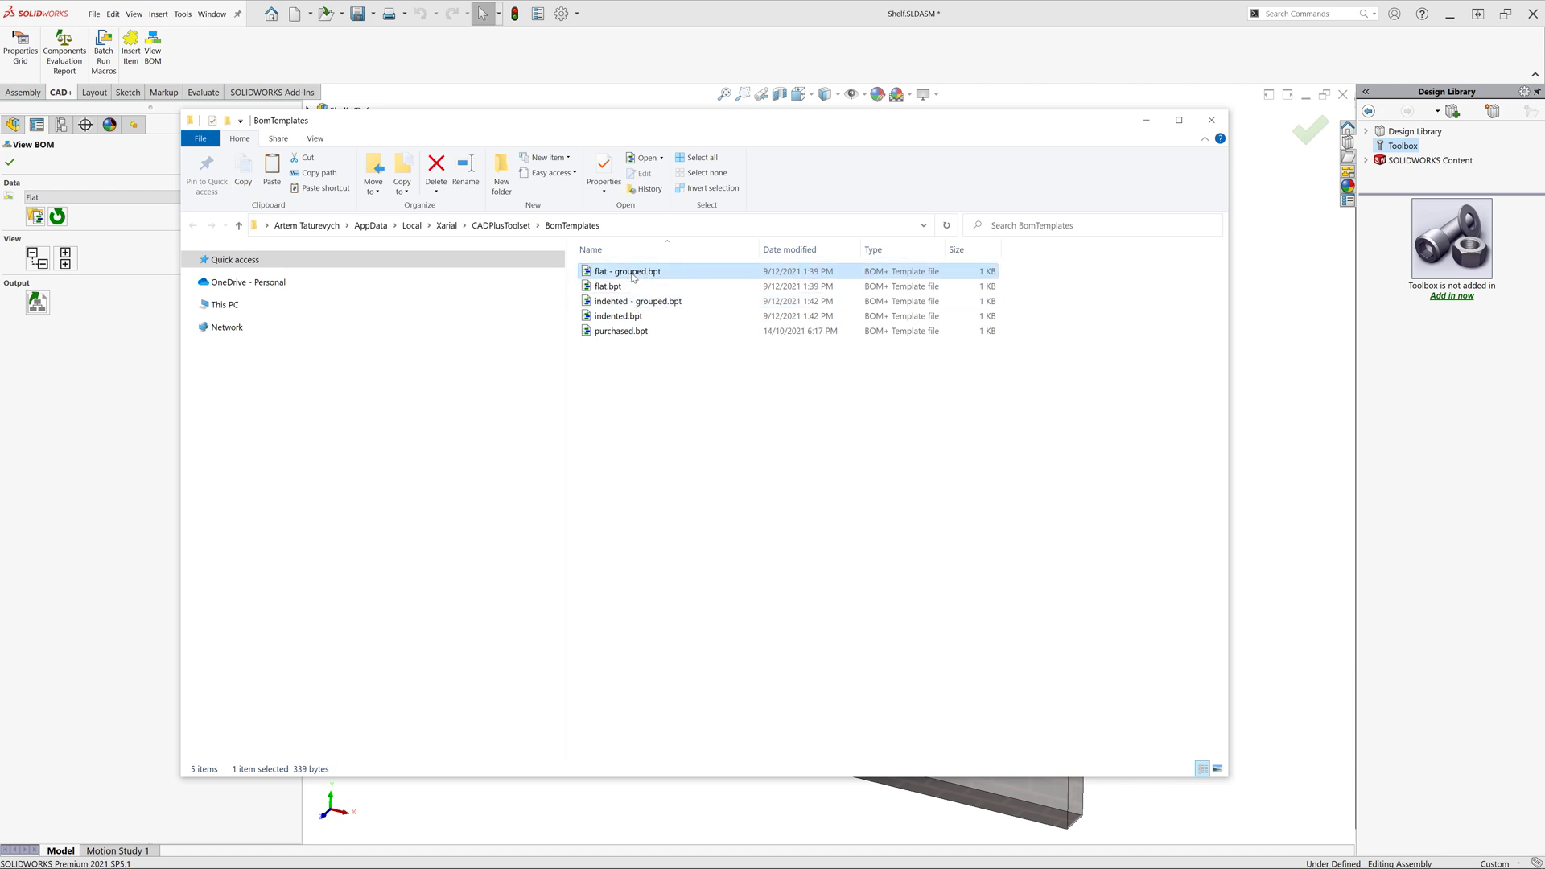
Step: Make flat - grouped group by Part Number, exclude assemblies, name it Flat - Grouped and save
{"action": "double_click", "coordinate": [632, 276]}
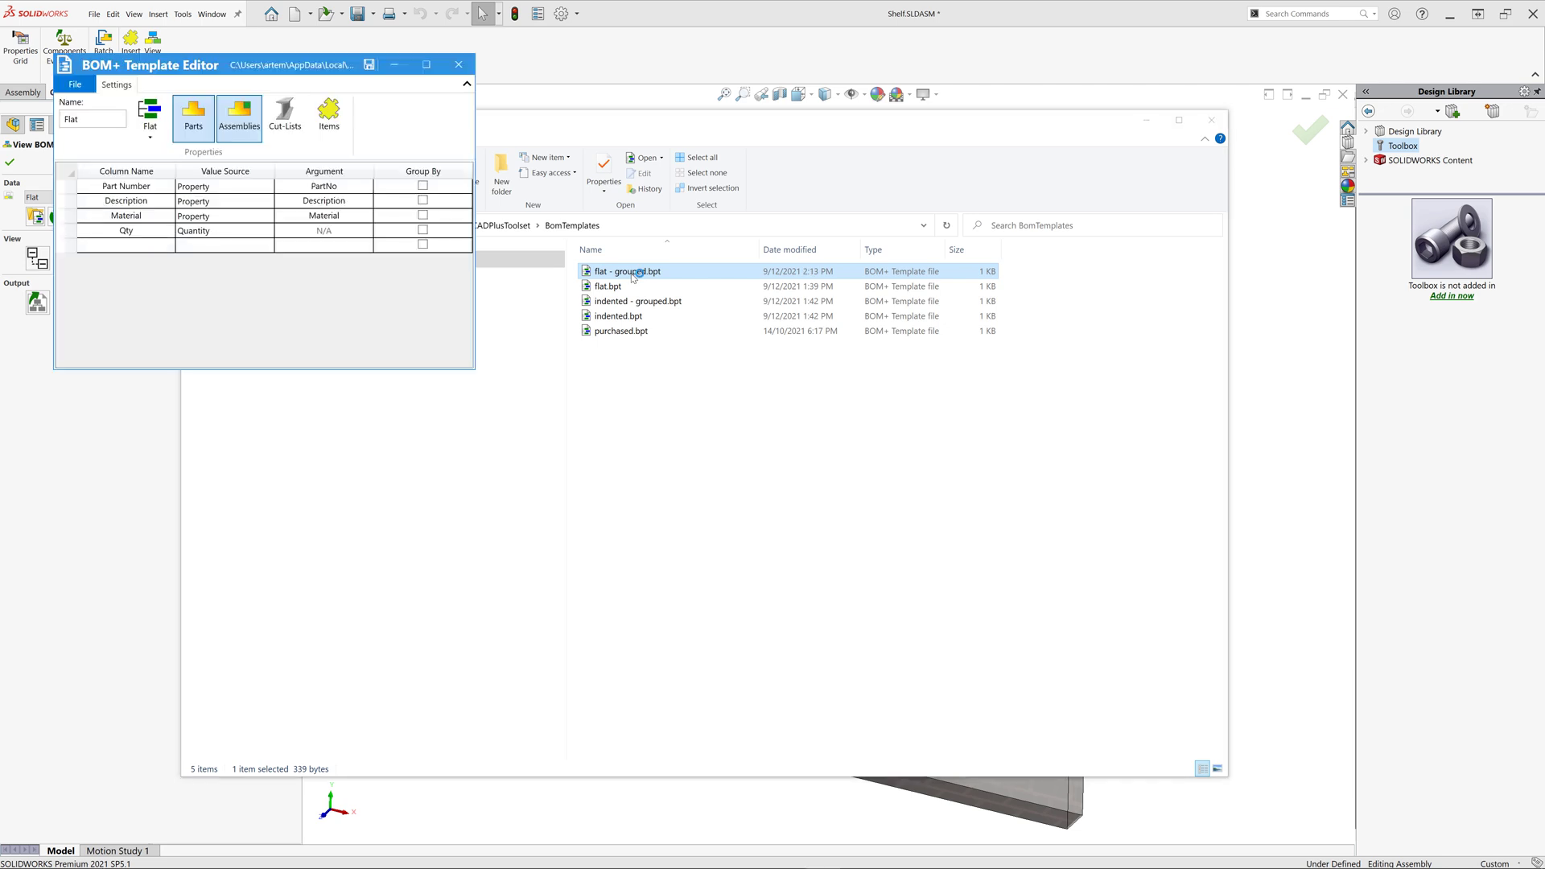
{"action": "left_click", "coordinate": [423, 186]}
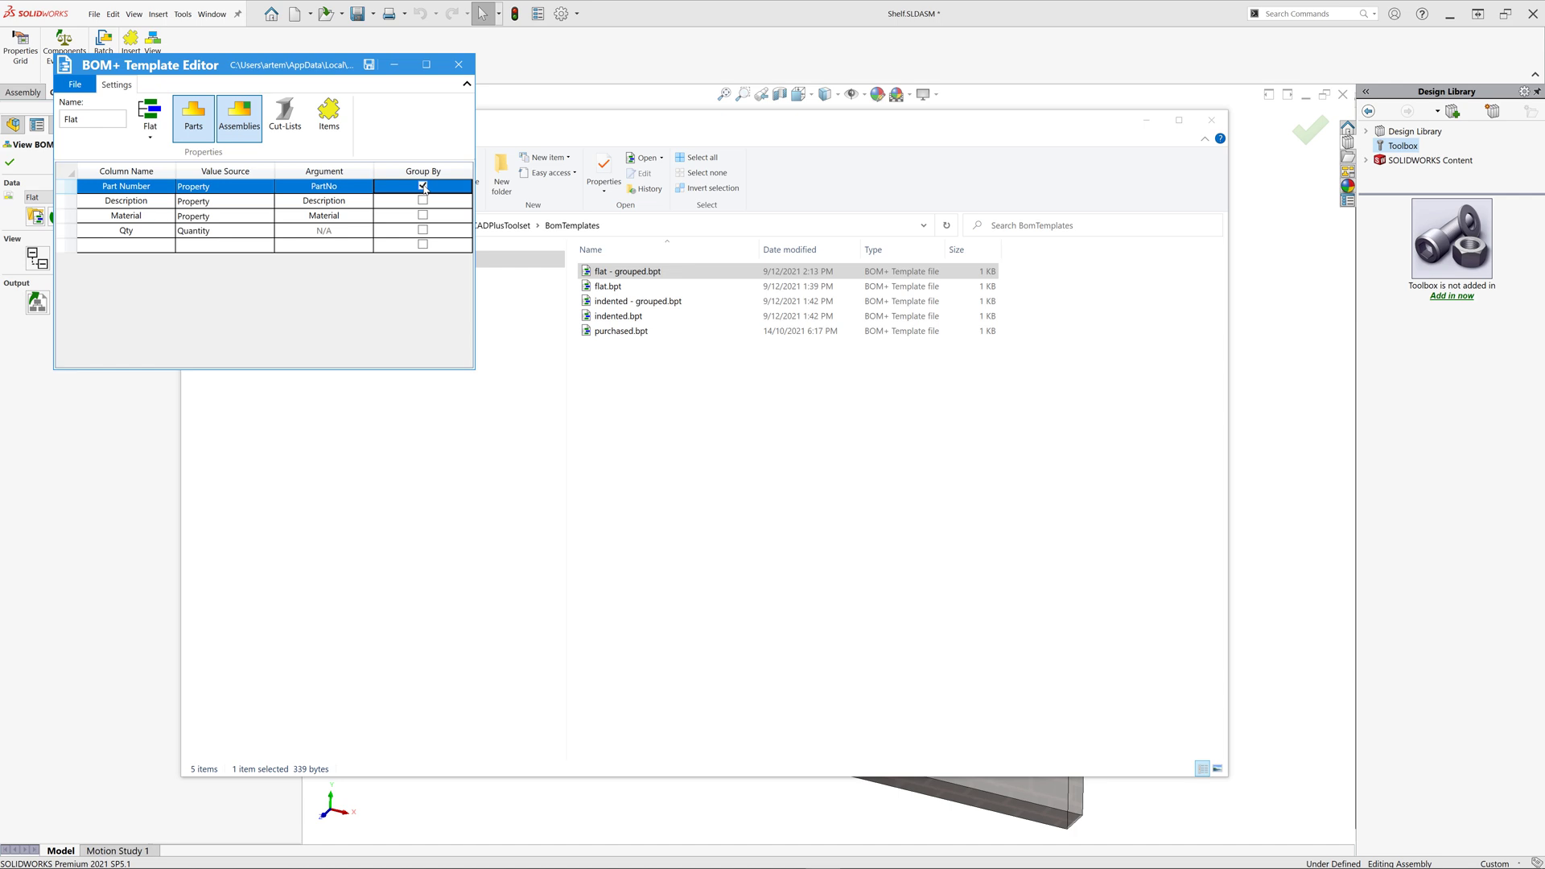
{"action": "left_click", "coordinate": [403, 204]}
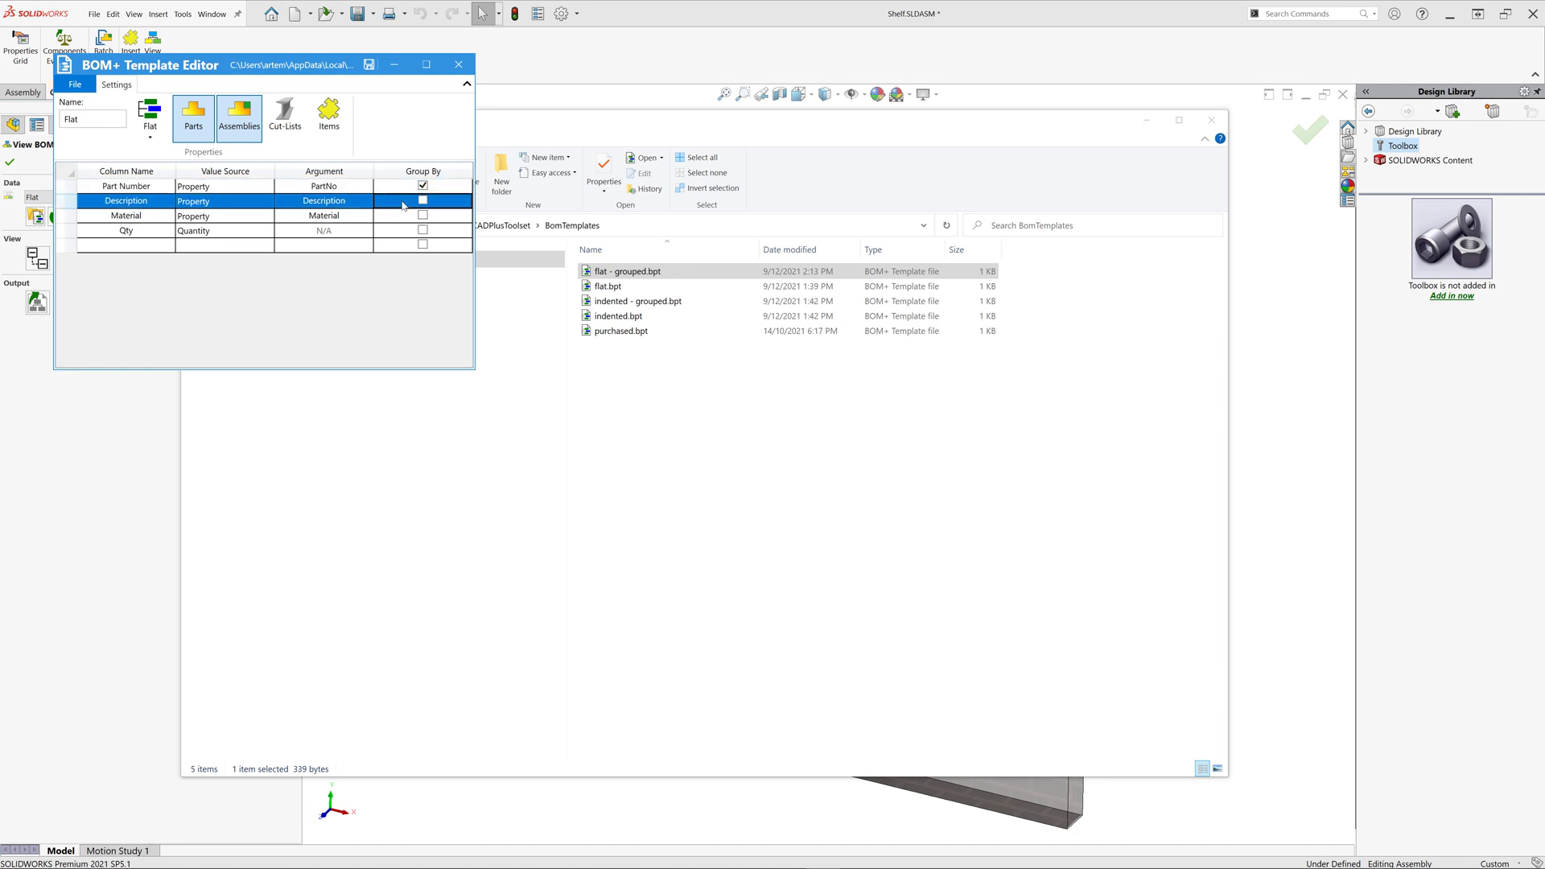
{"action": "left_click", "coordinate": [239, 117]}
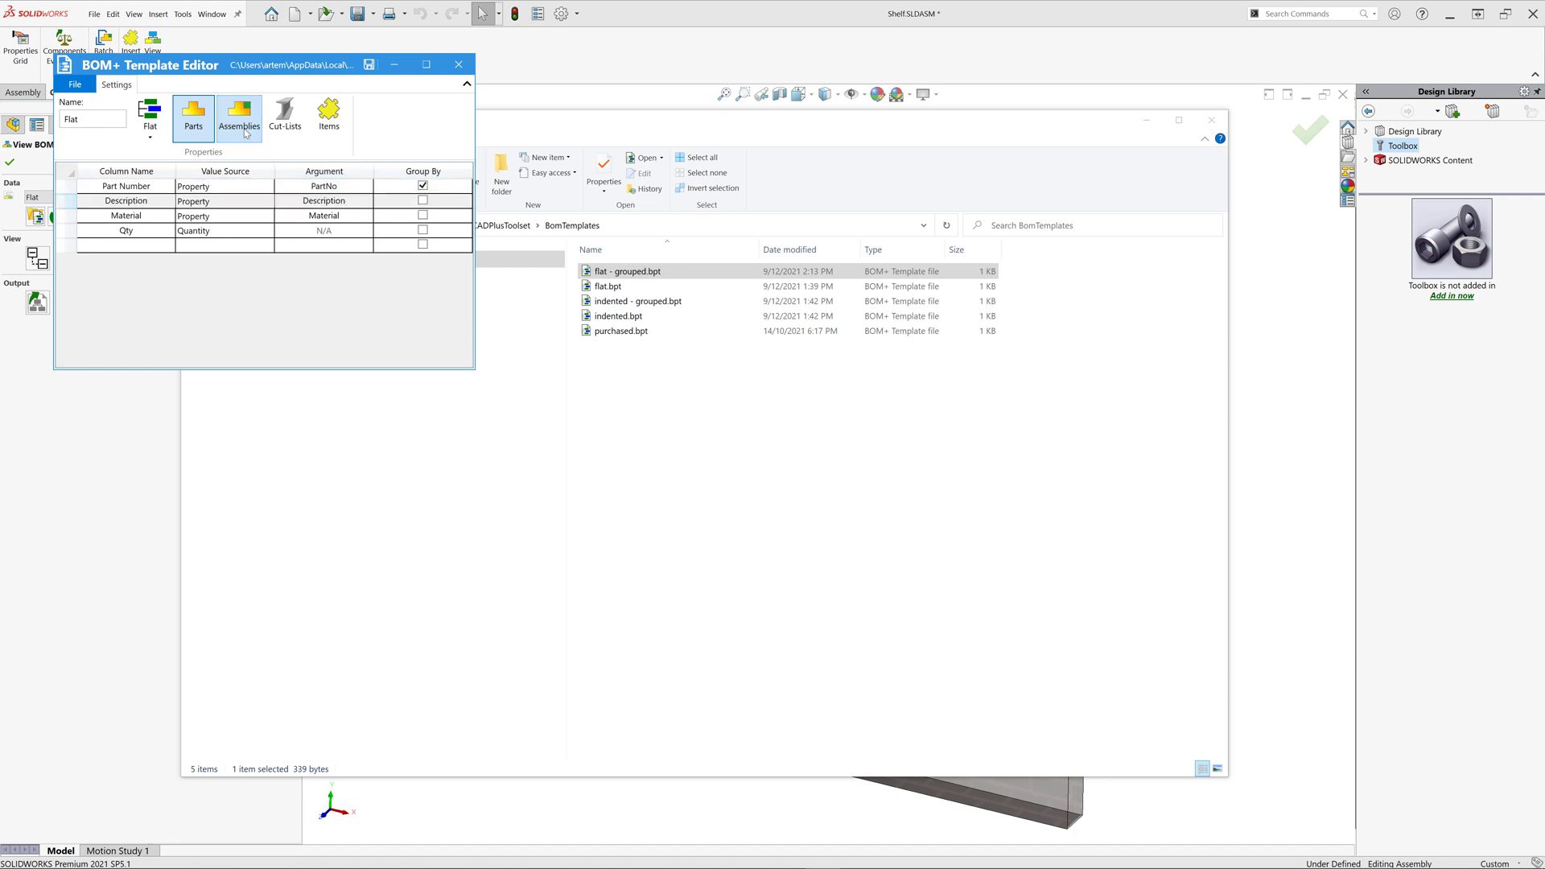
{"action": "left_click", "coordinate": [149, 135]}
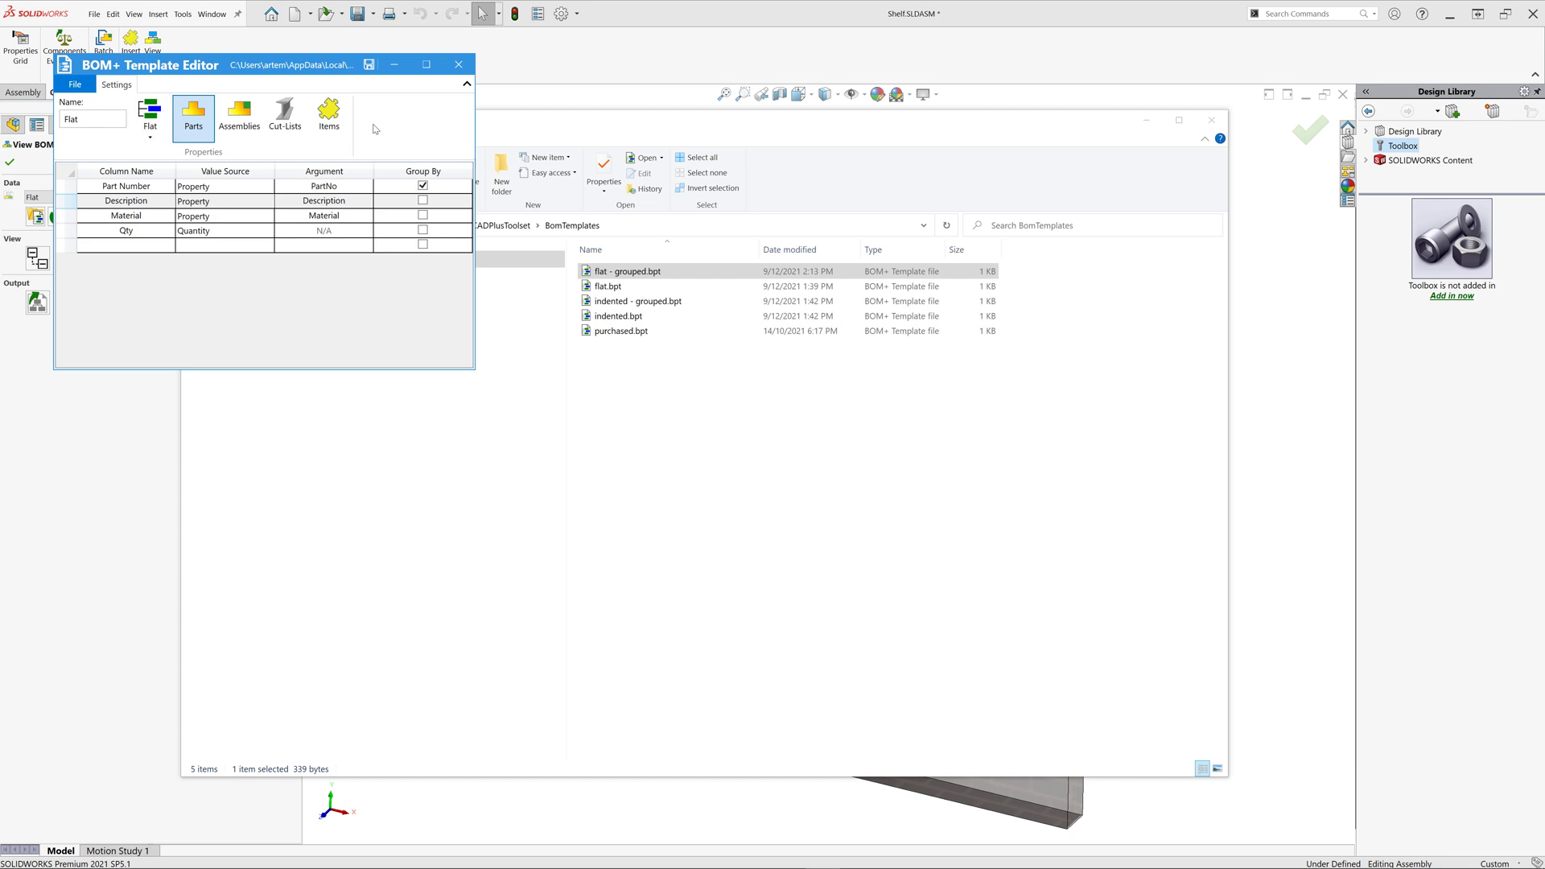
{"action": "left_click", "coordinate": [92, 119]}
{"action": "type", "text": "- Grouped"}
{"action": "left_click", "coordinate": [158, 215]}
{"action": "left_click", "coordinate": [369, 67]}
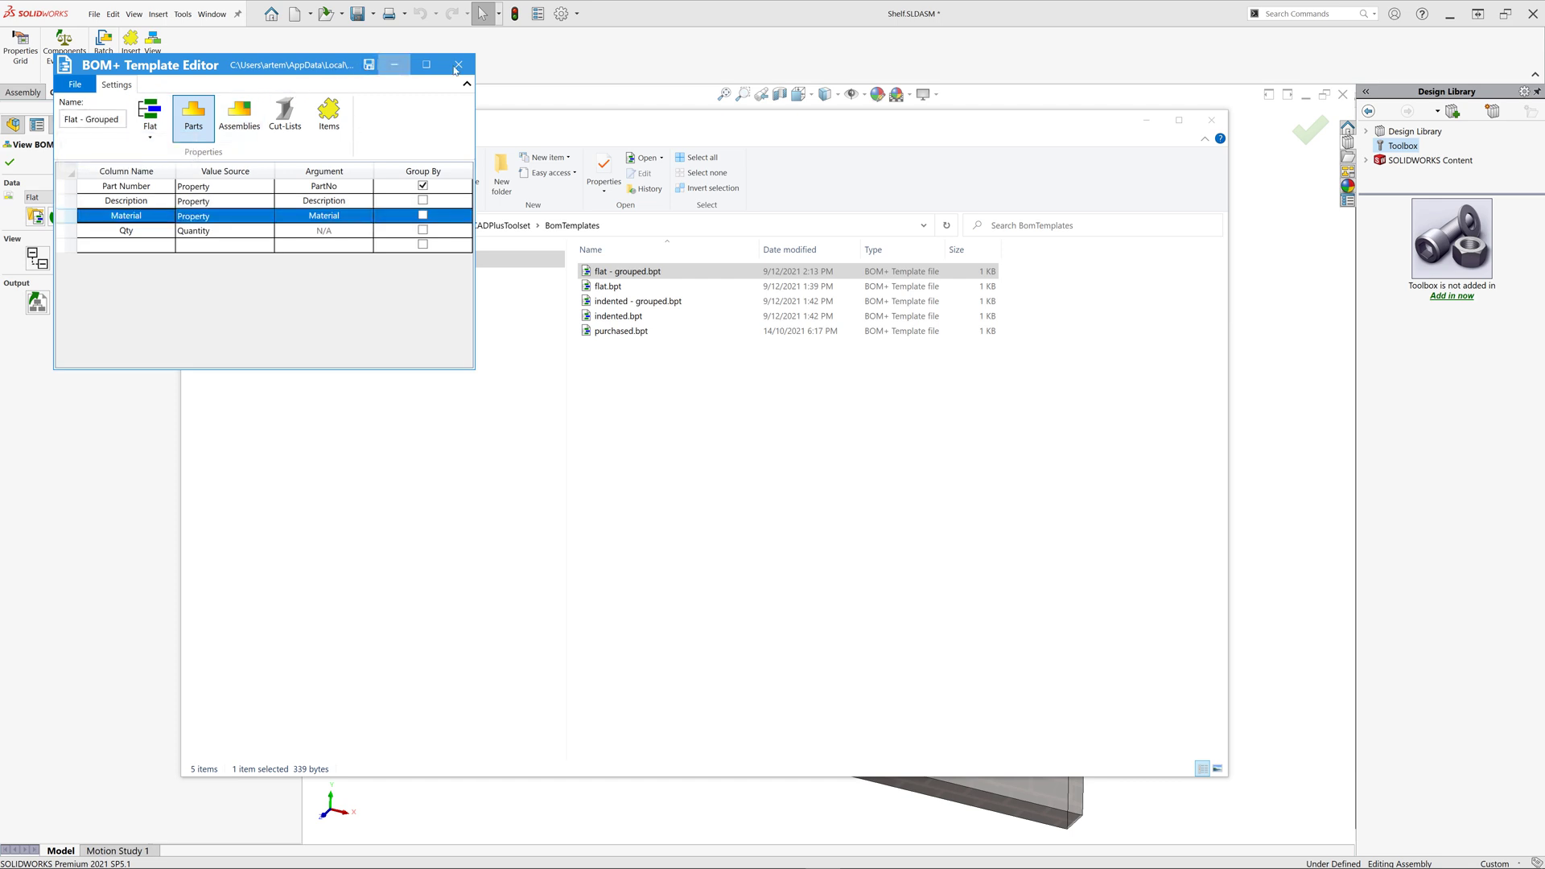
{"action": "left_click", "coordinate": [457, 63]}
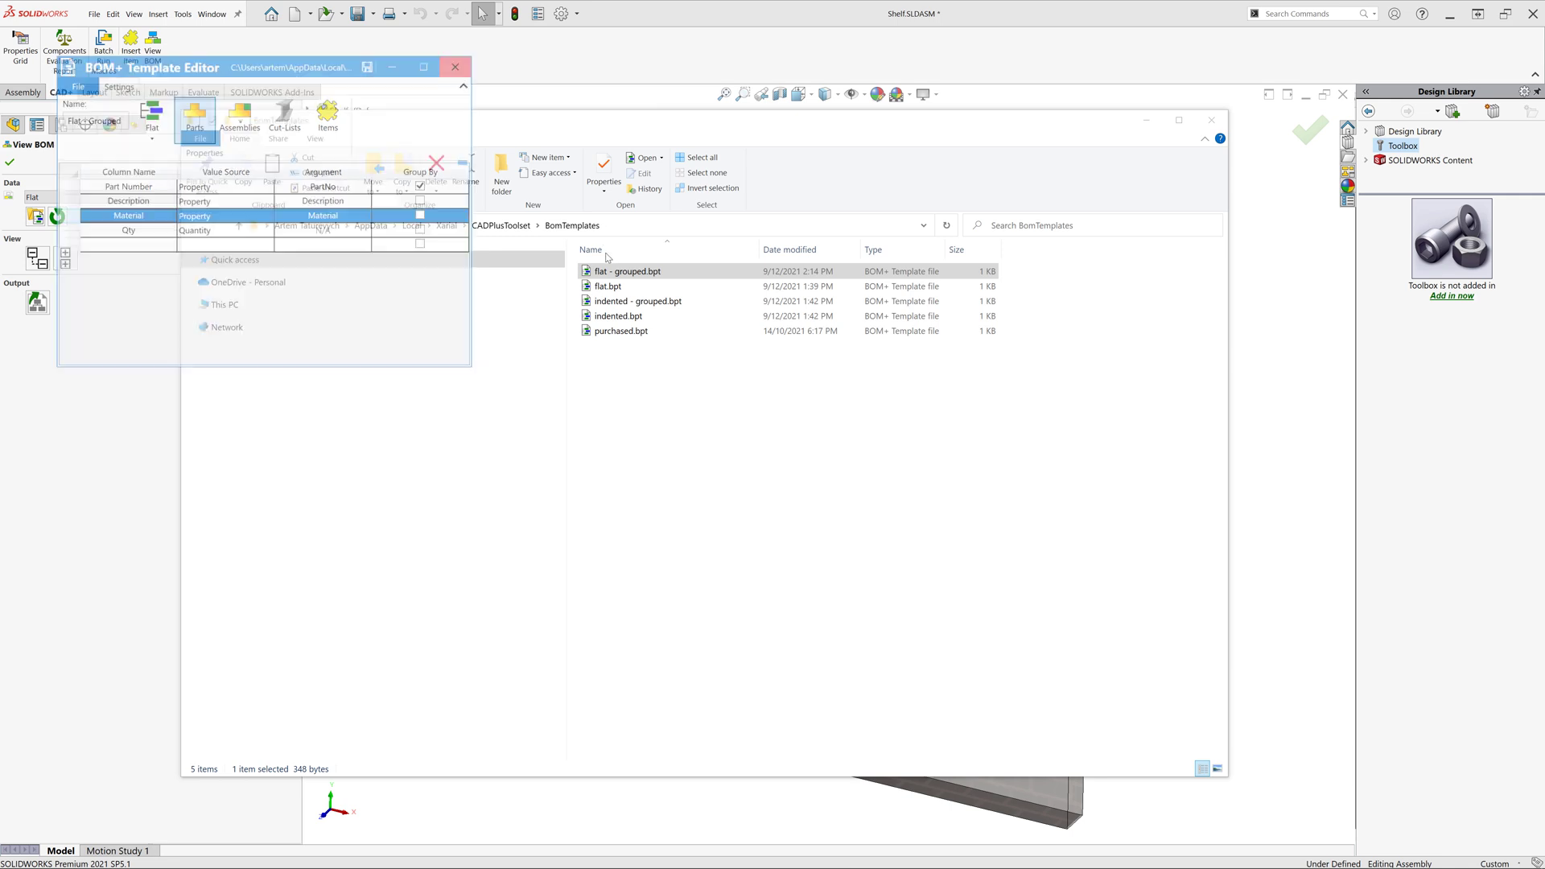
Step: Name indented - grouped as Indented - Grouped, group it by Part Number and save
{"action": "double_click", "coordinate": [630, 301]}
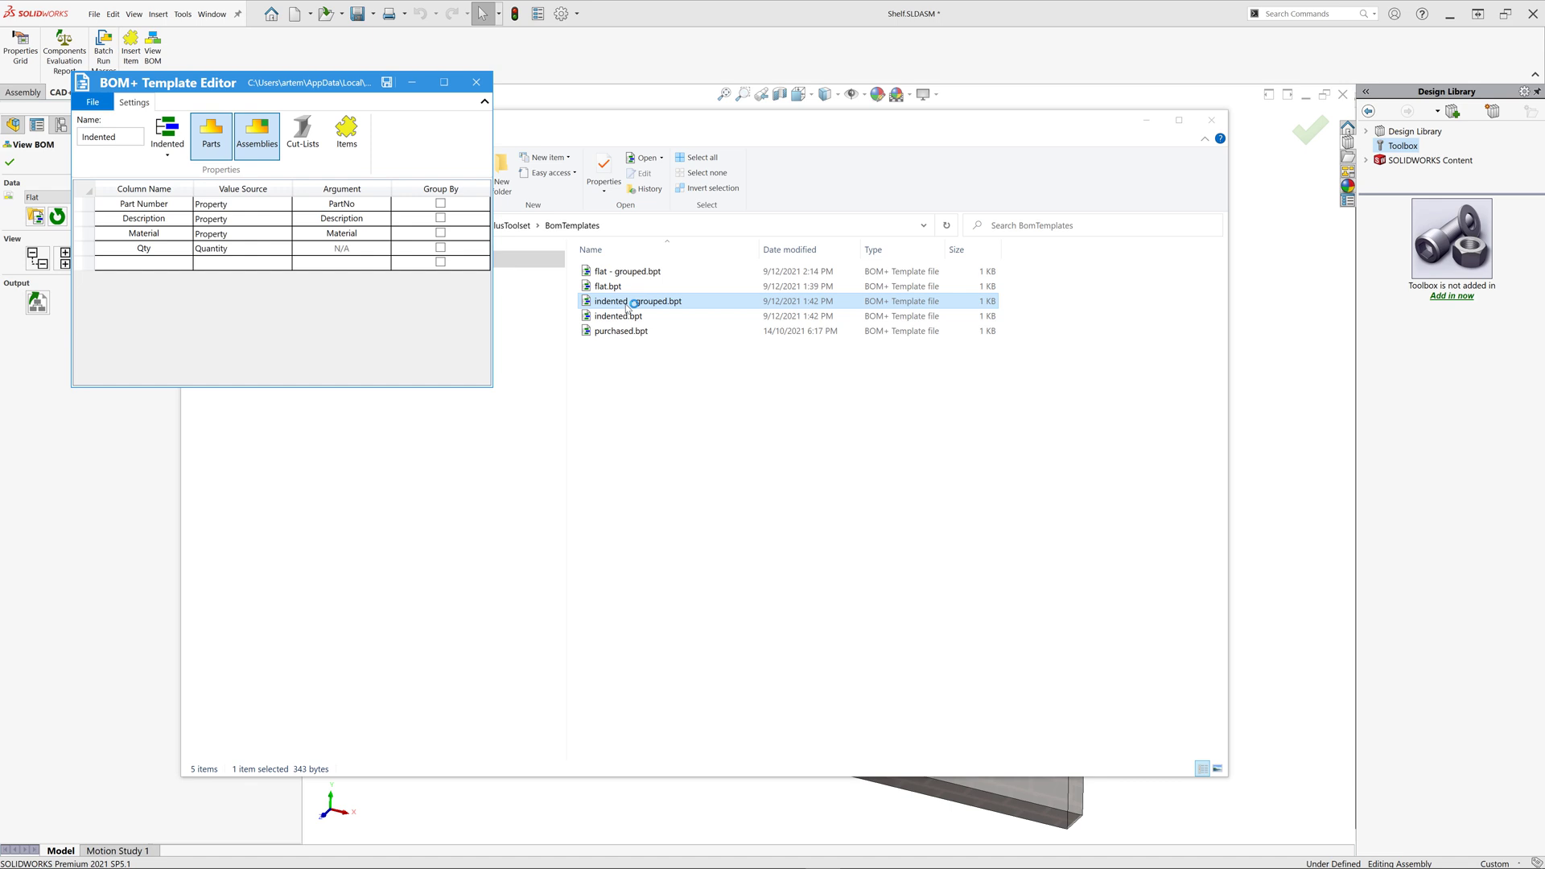
{"action": "left_click", "coordinate": [123, 139]}
{"action": "type", "text": "- Grouped"}
{"action": "left_click", "coordinate": [194, 220]}
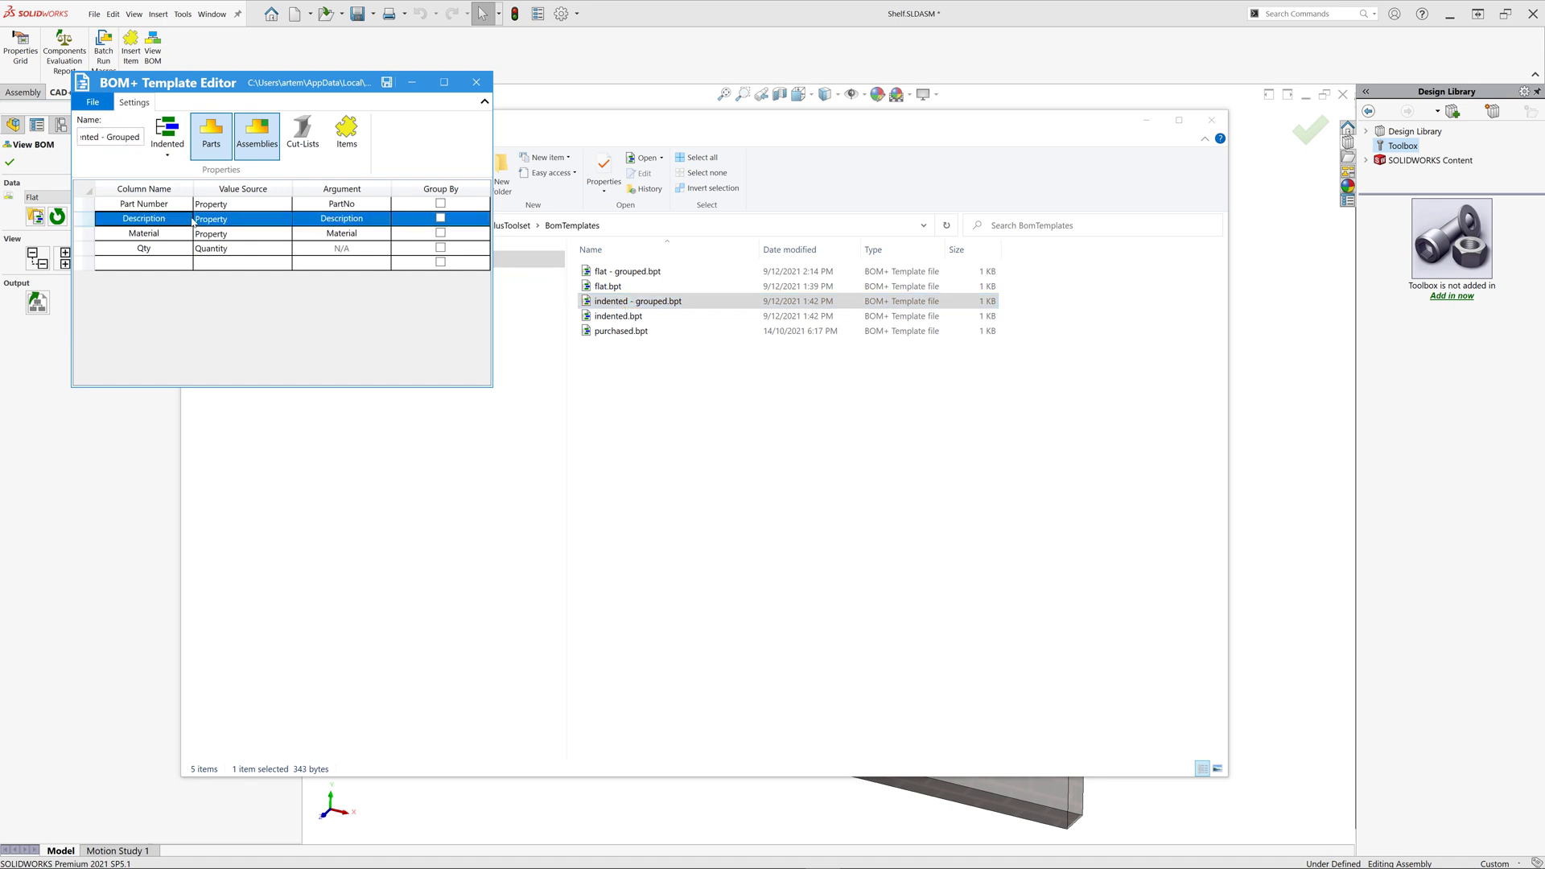
{"action": "left_click", "coordinate": [441, 205]}
{"action": "left_click", "coordinate": [437, 218]}
{"action": "left_click", "coordinate": [386, 83]}
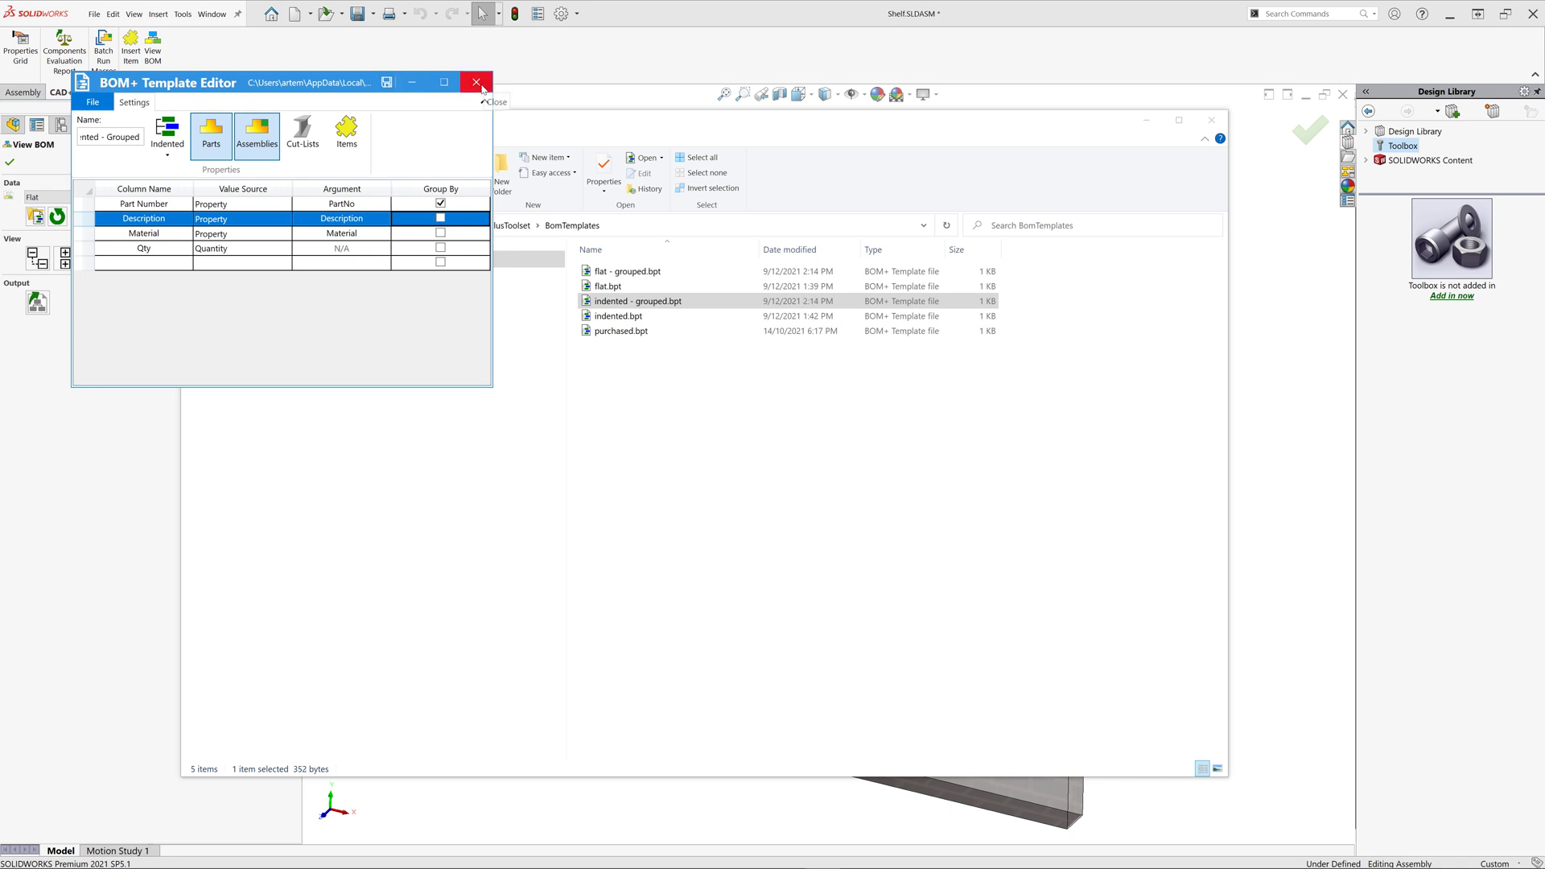
{"action": "left_click", "coordinate": [478, 84]}
Step: Reload BOM templates, view the BOM as Flat - Grouped with merged Left Wall Bracket row, then close it
{"action": "left_click", "coordinate": [56, 217]}
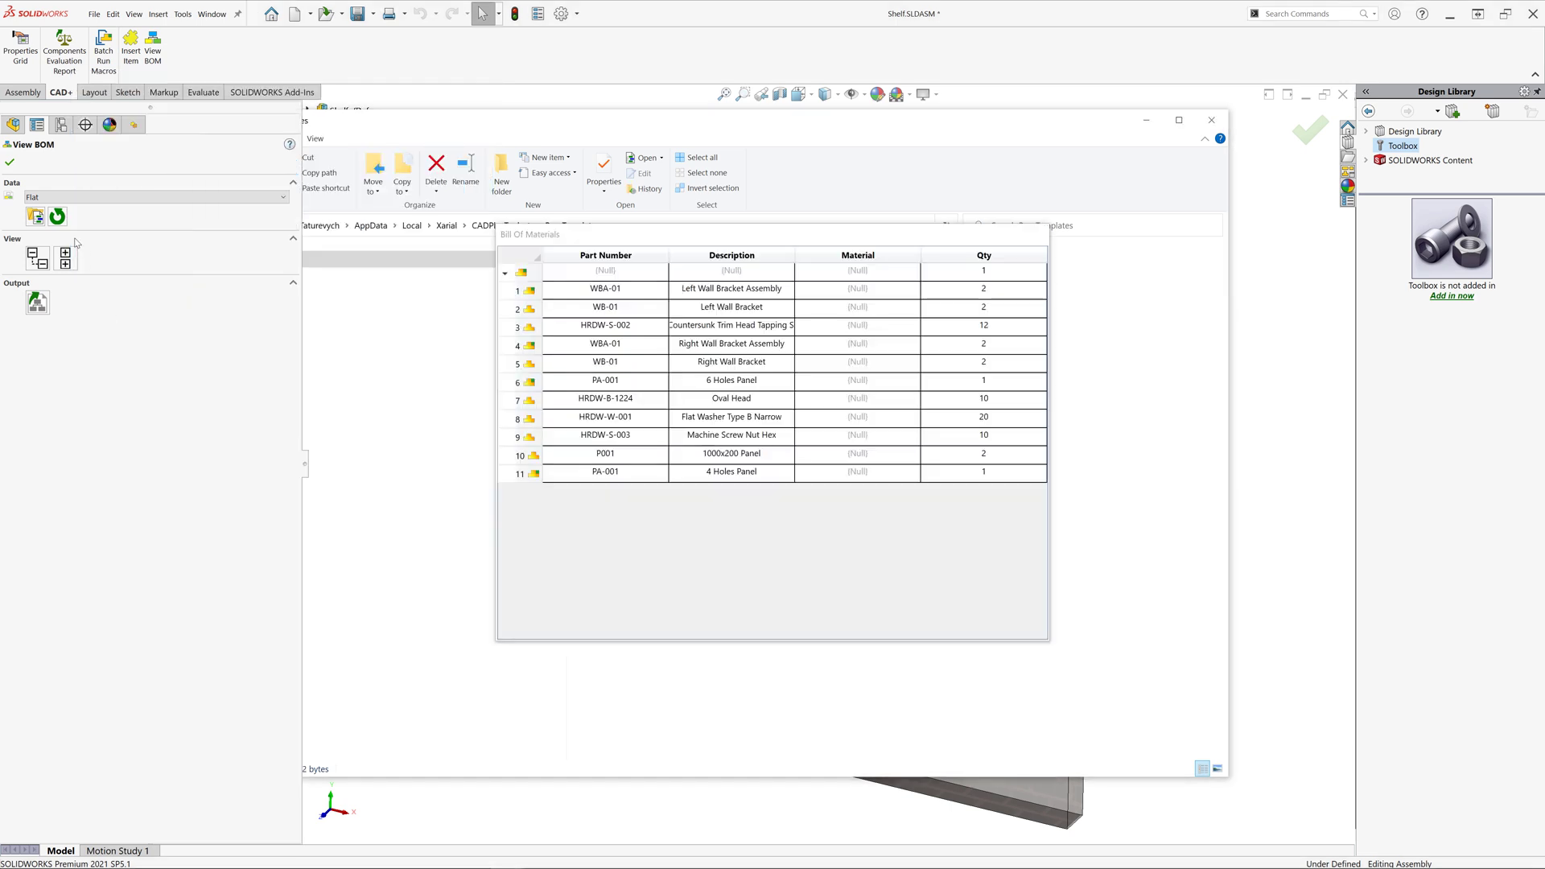
{"action": "left_click", "coordinate": [57, 218]}
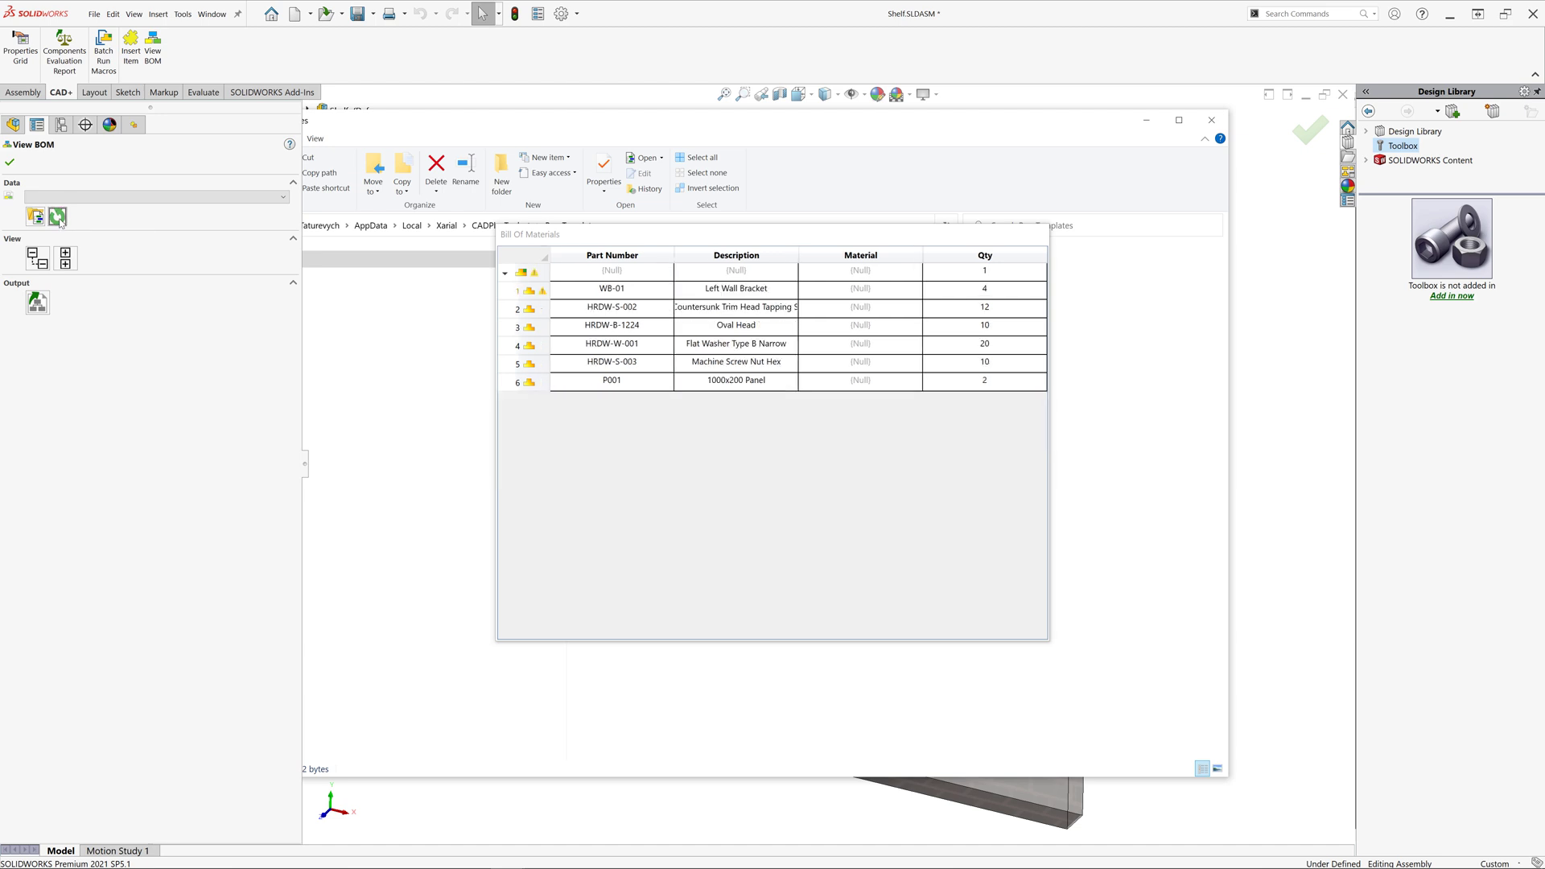
{"action": "left_click", "coordinate": [99, 196]}
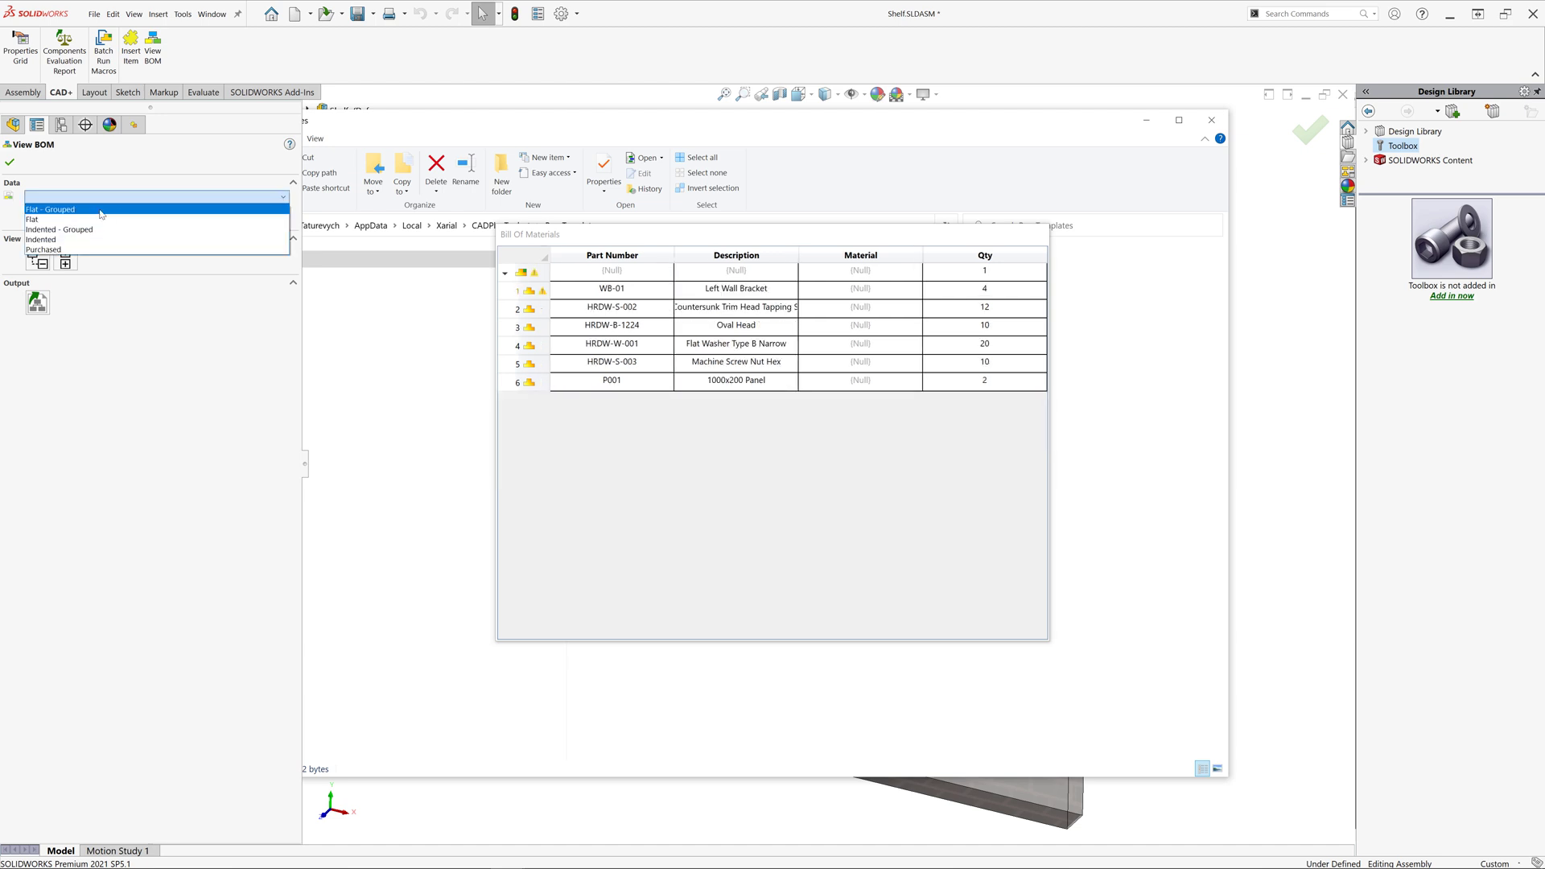
{"action": "left_click", "coordinate": [97, 210]}
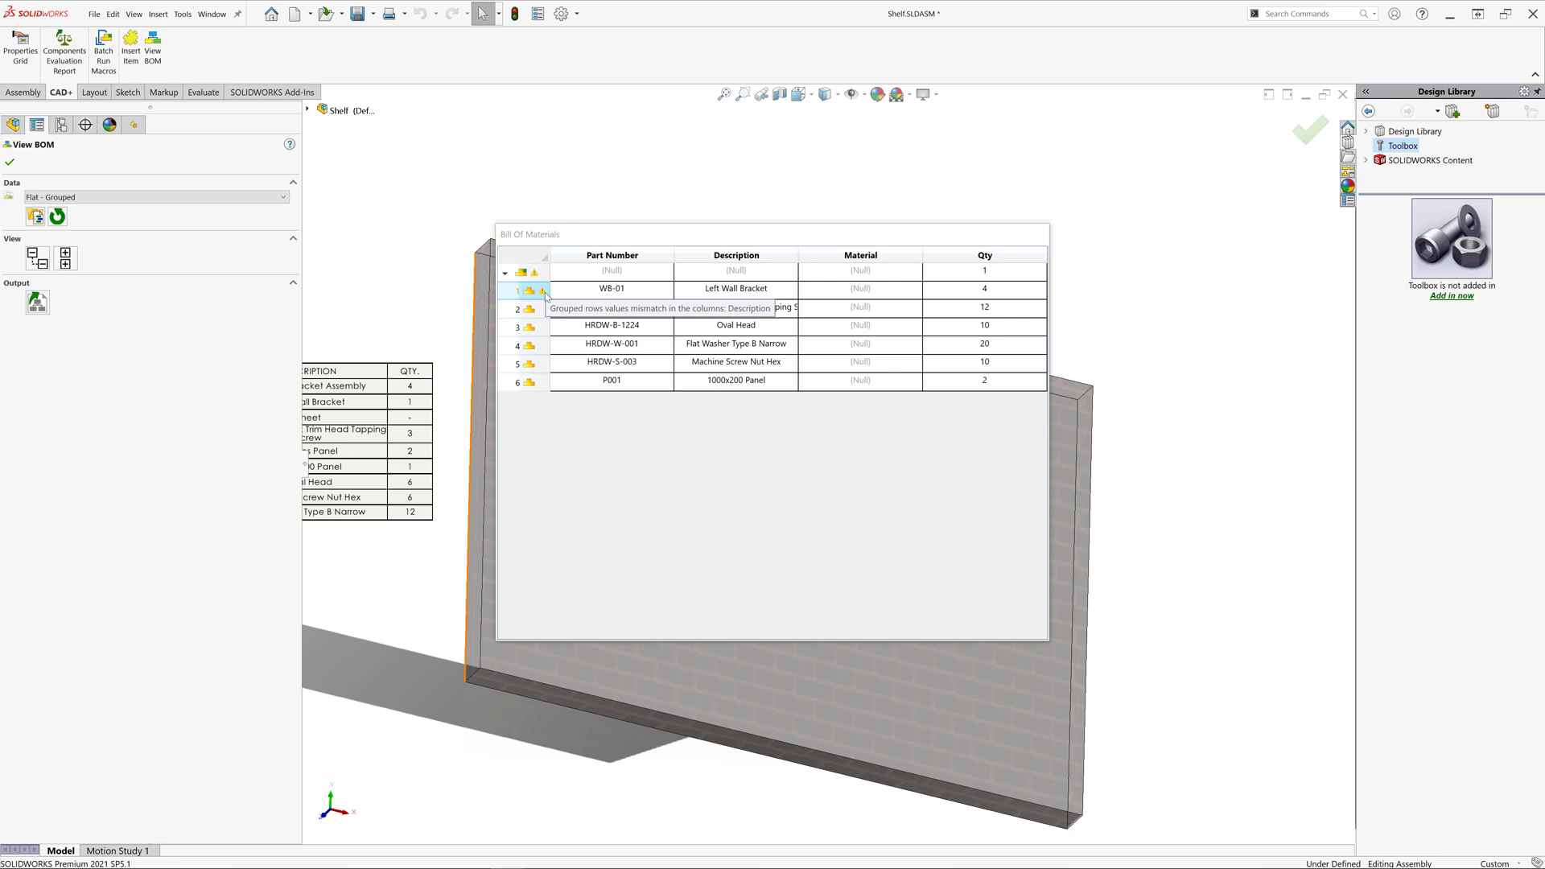
{"action": "left_click", "coordinate": [609, 293]}
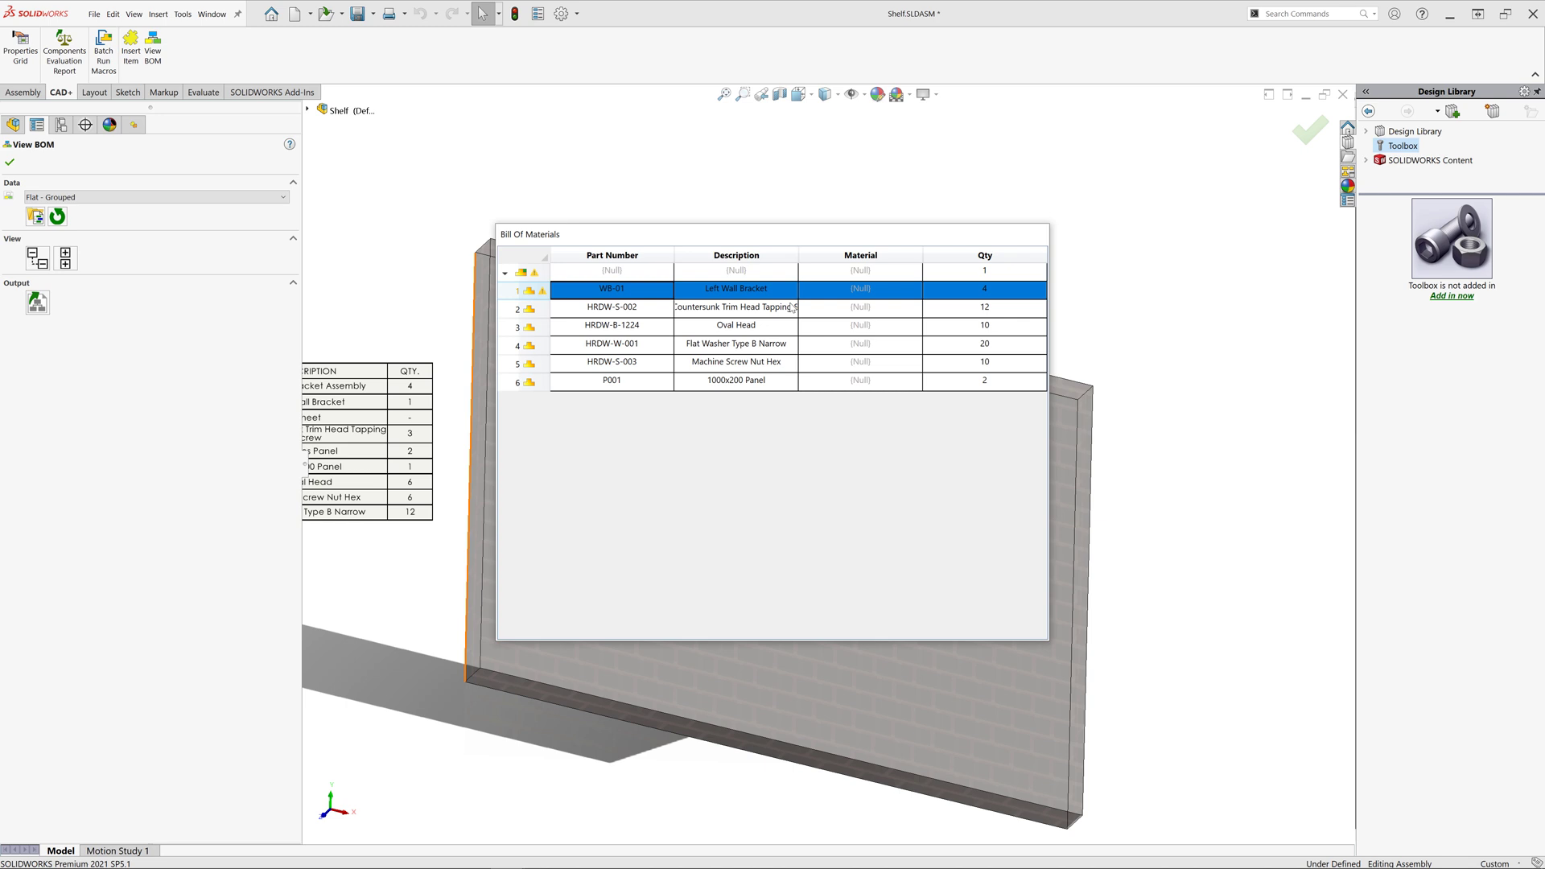
{"action": "left_click", "coordinate": [9, 162]}
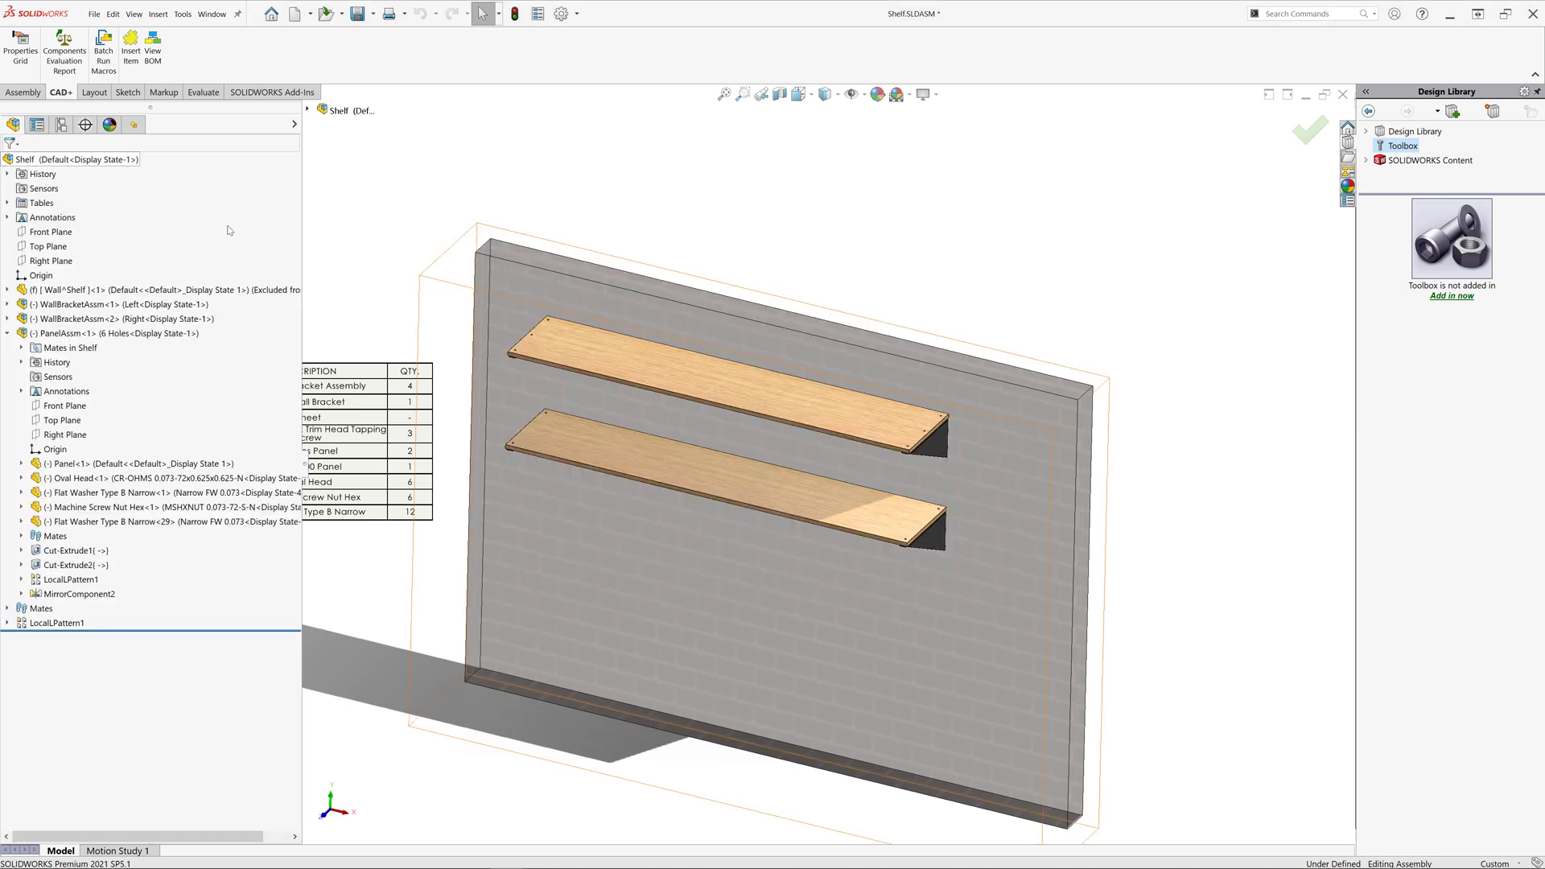
Step: Open the wall bracket part on its own and inspect its PartNo custom property
{"action": "right_click", "coordinate": [938, 452]}
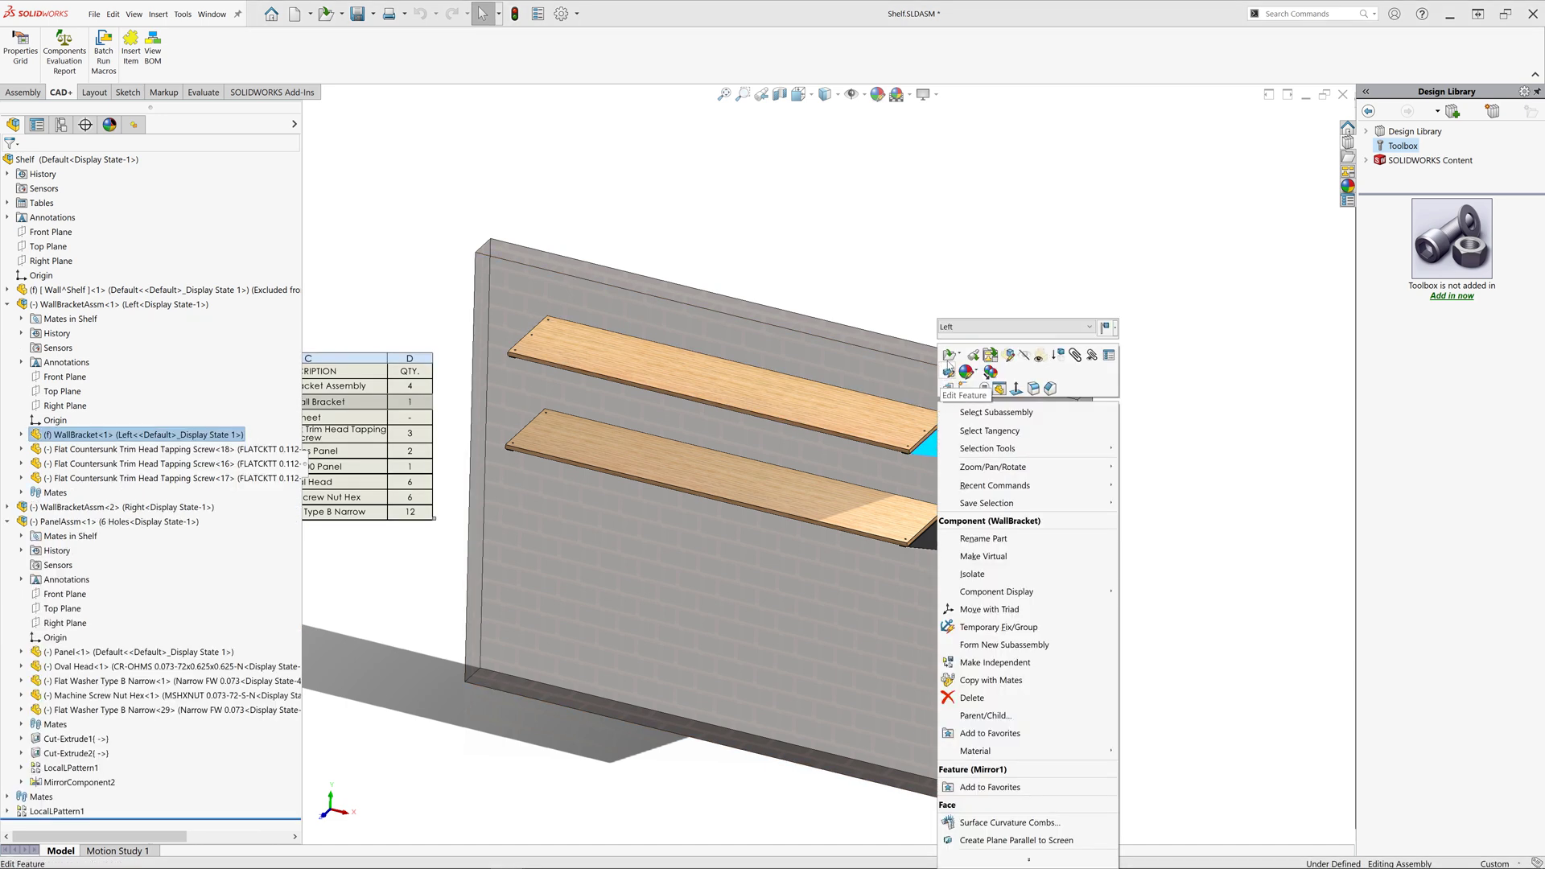
{"action": "left_click", "coordinate": [928, 326]}
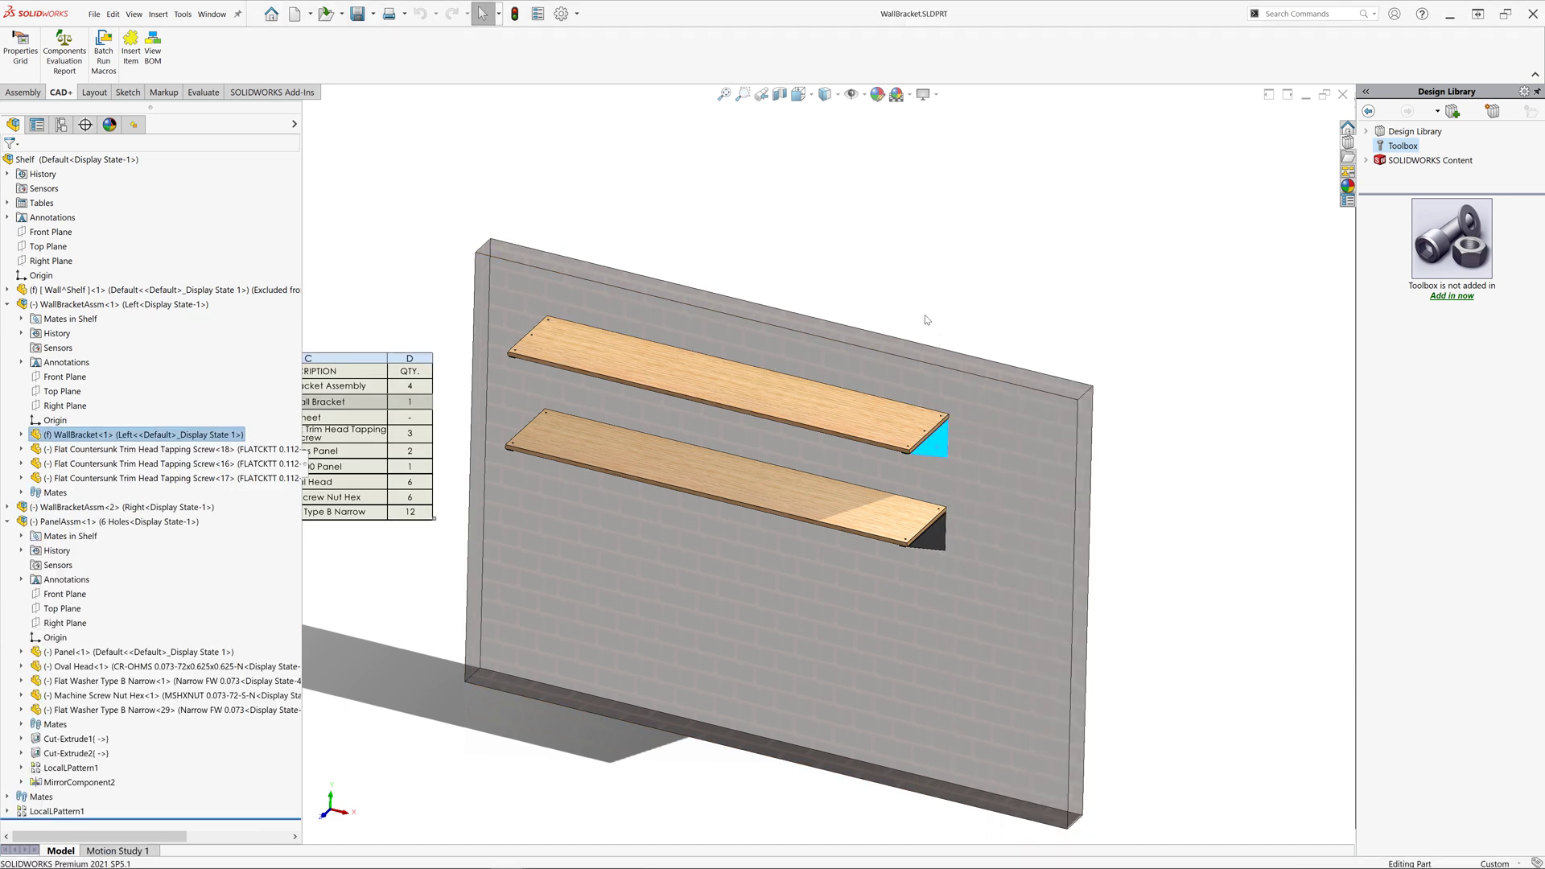
{"action": "left_click", "coordinate": [537, 13]}
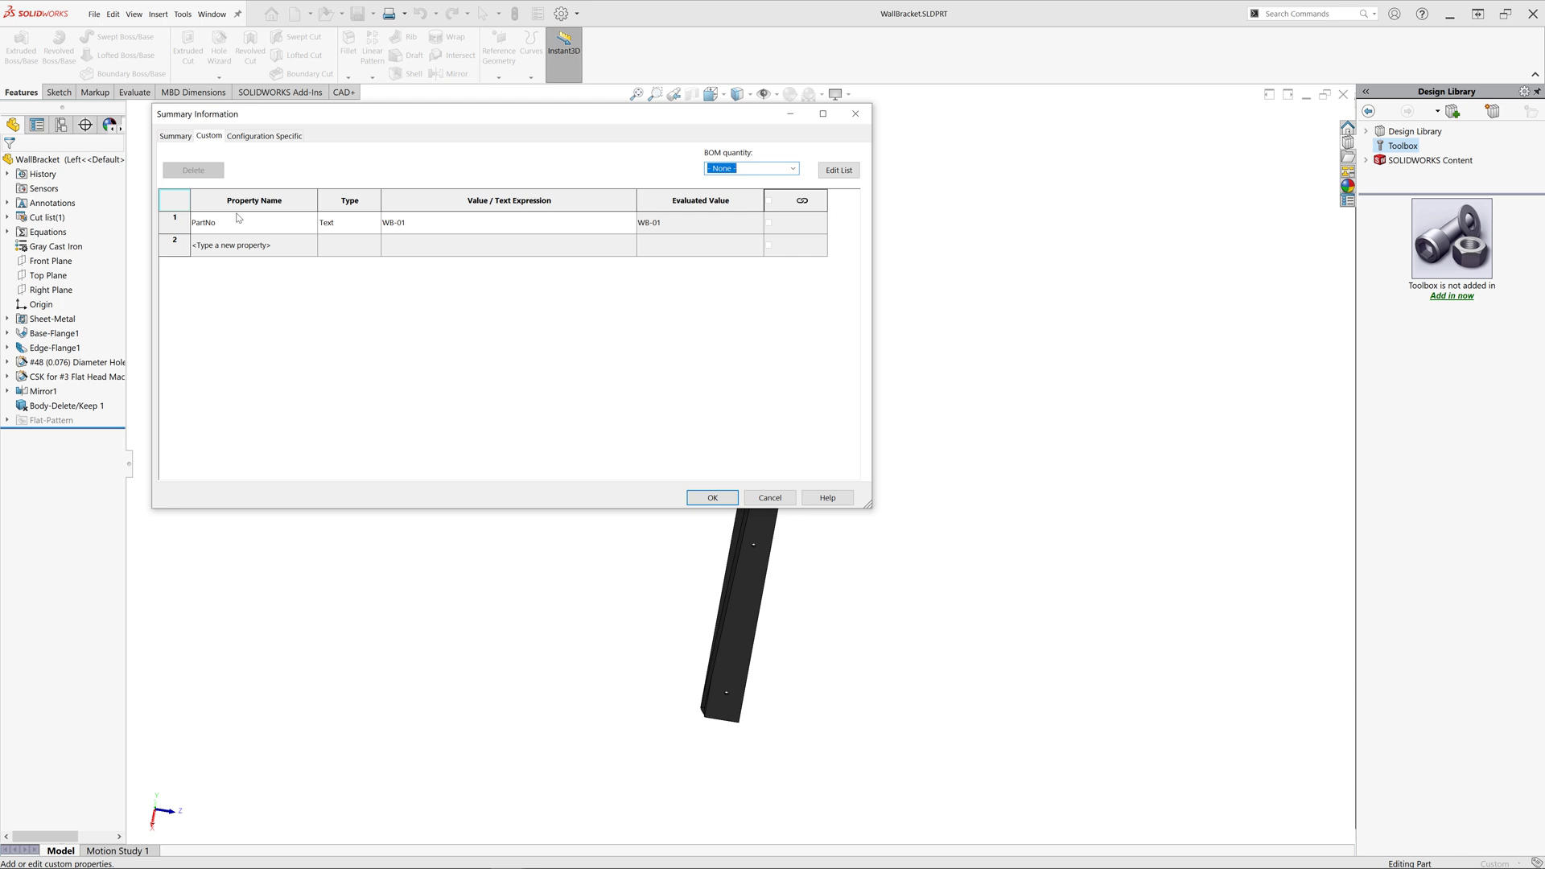
{"action": "left_click", "coordinate": [240, 222]}
Step: Copy the file-wide WB-01 part number into a configuration-specific PartNo for Left
{"action": "left_click", "coordinate": [264, 135]}
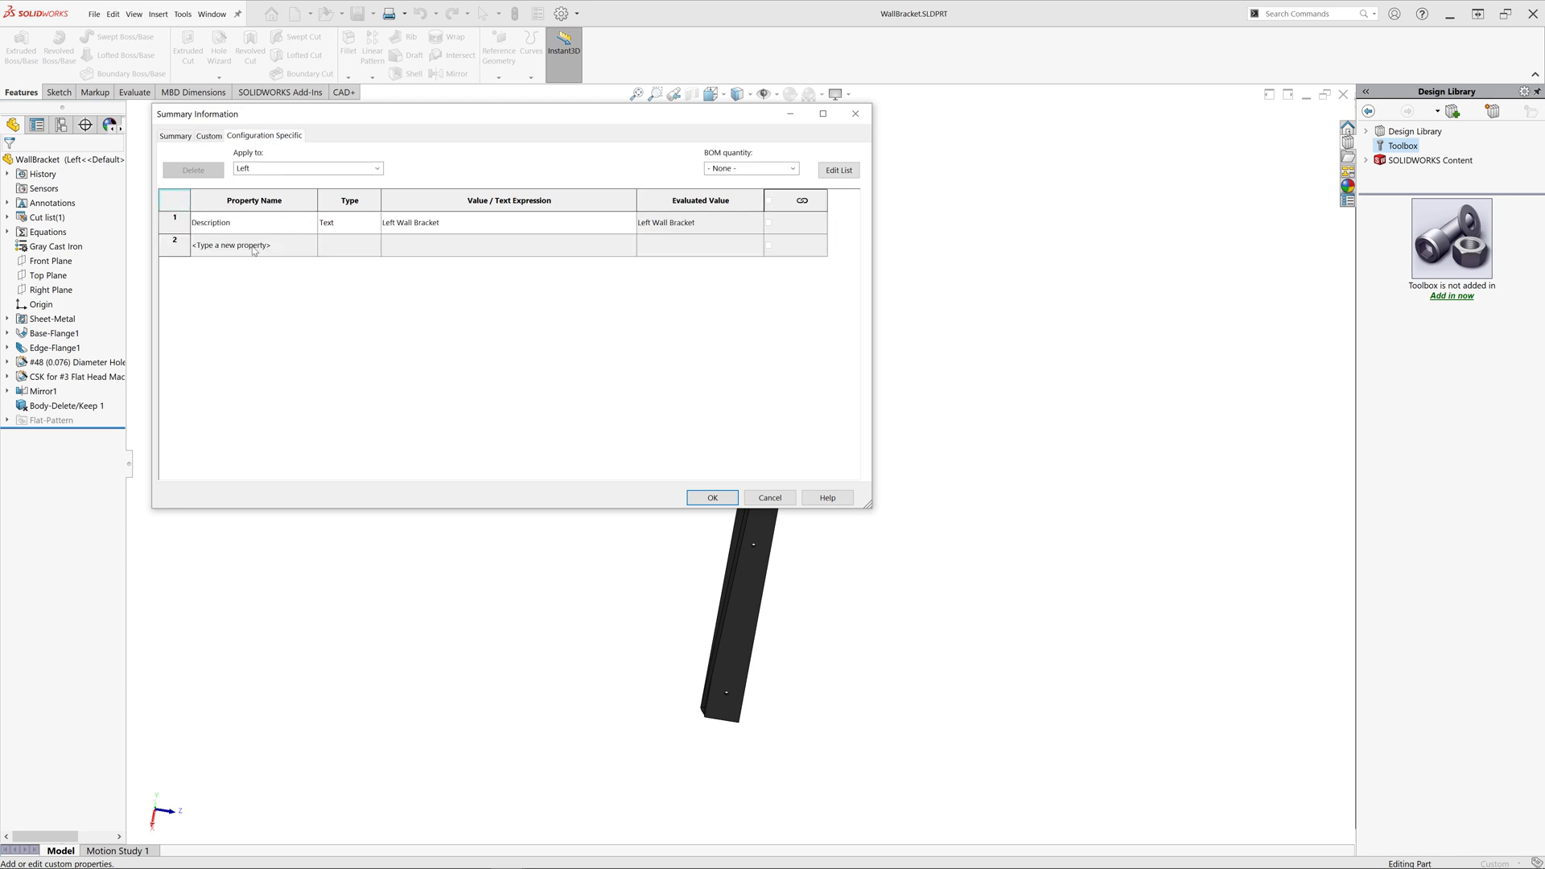
{"action": "left_click", "coordinate": [258, 248]}
{"action": "left_click", "coordinate": [208, 135]}
{"action": "left_click", "coordinate": [462, 228]}
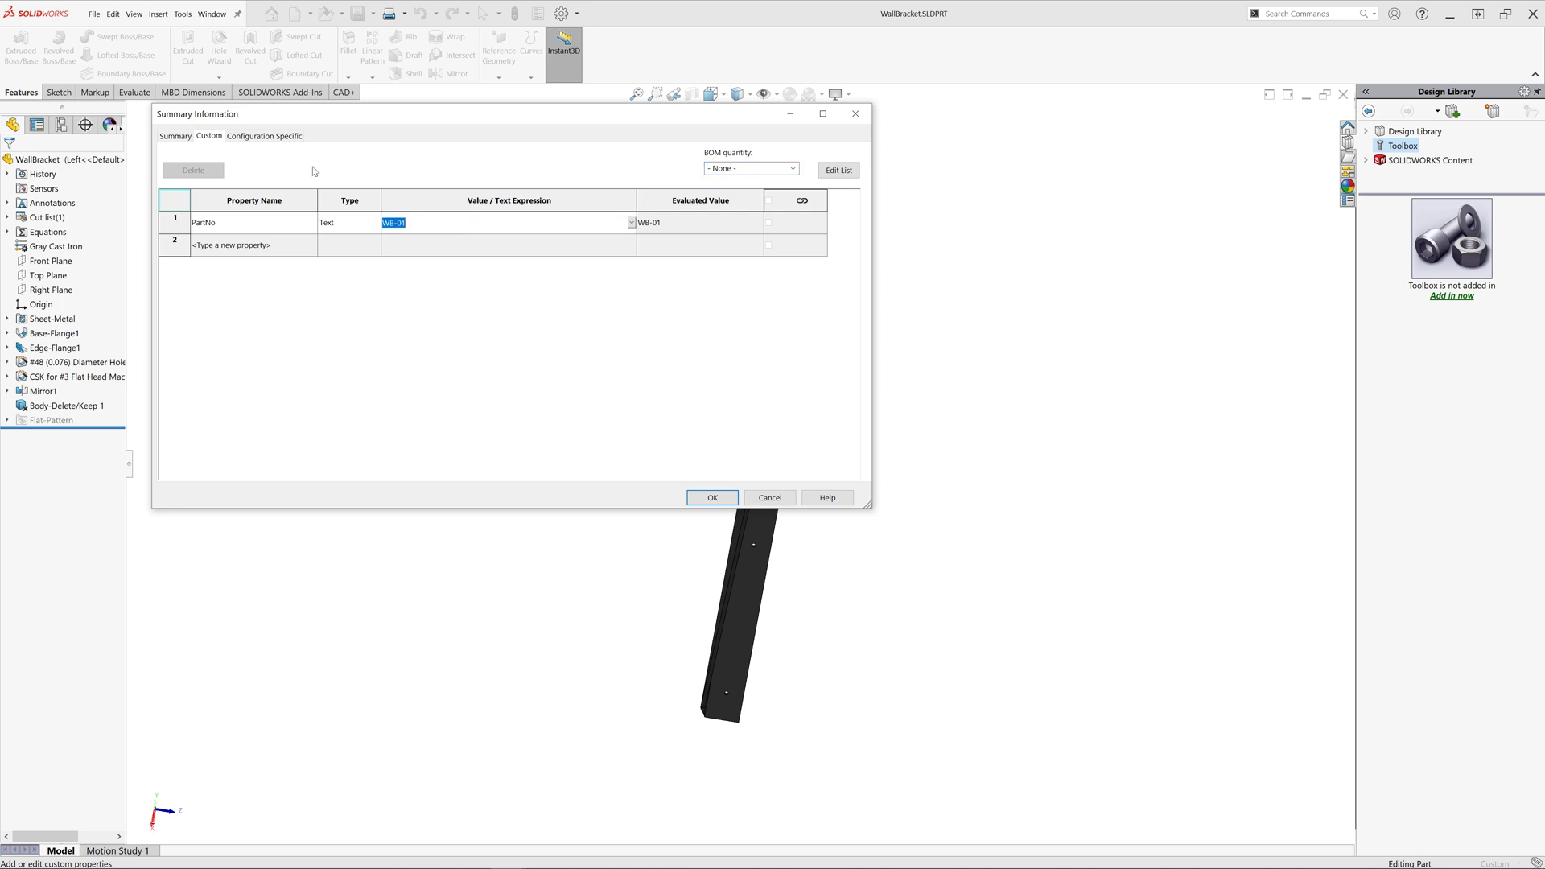
{"action": "left_click", "coordinate": [280, 136]}
{"action": "left_click", "coordinate": [430, 253]}
{"action": "type", "text": "WB-01"}
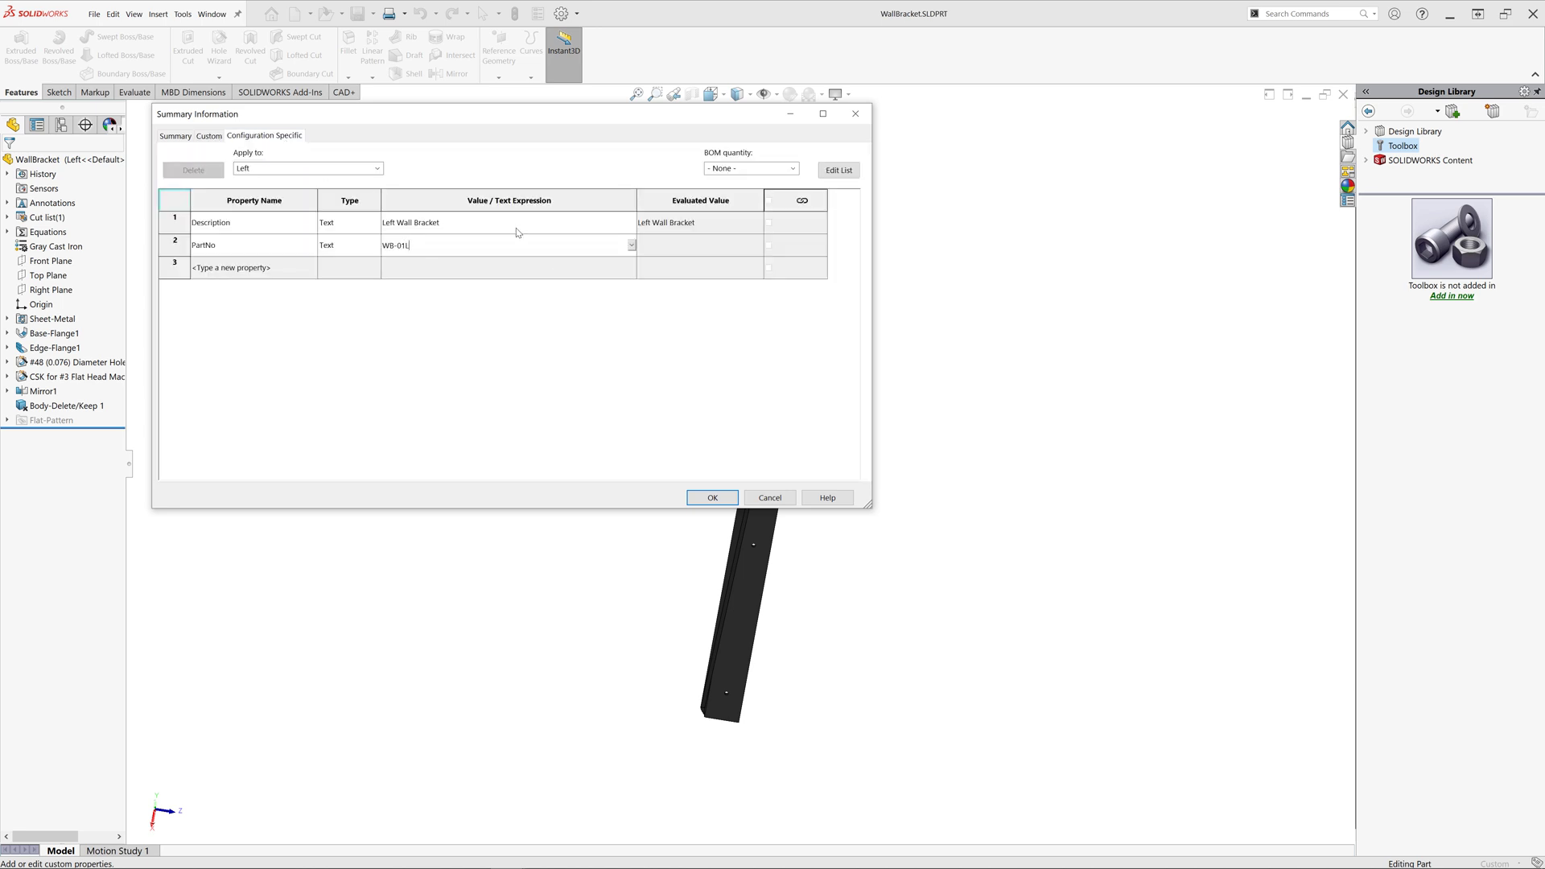
Step: Give the Right configuration its description and PartNo WB-01R, and confirm the properties
{"action": "left_click", "coordinate": [375, 168]}
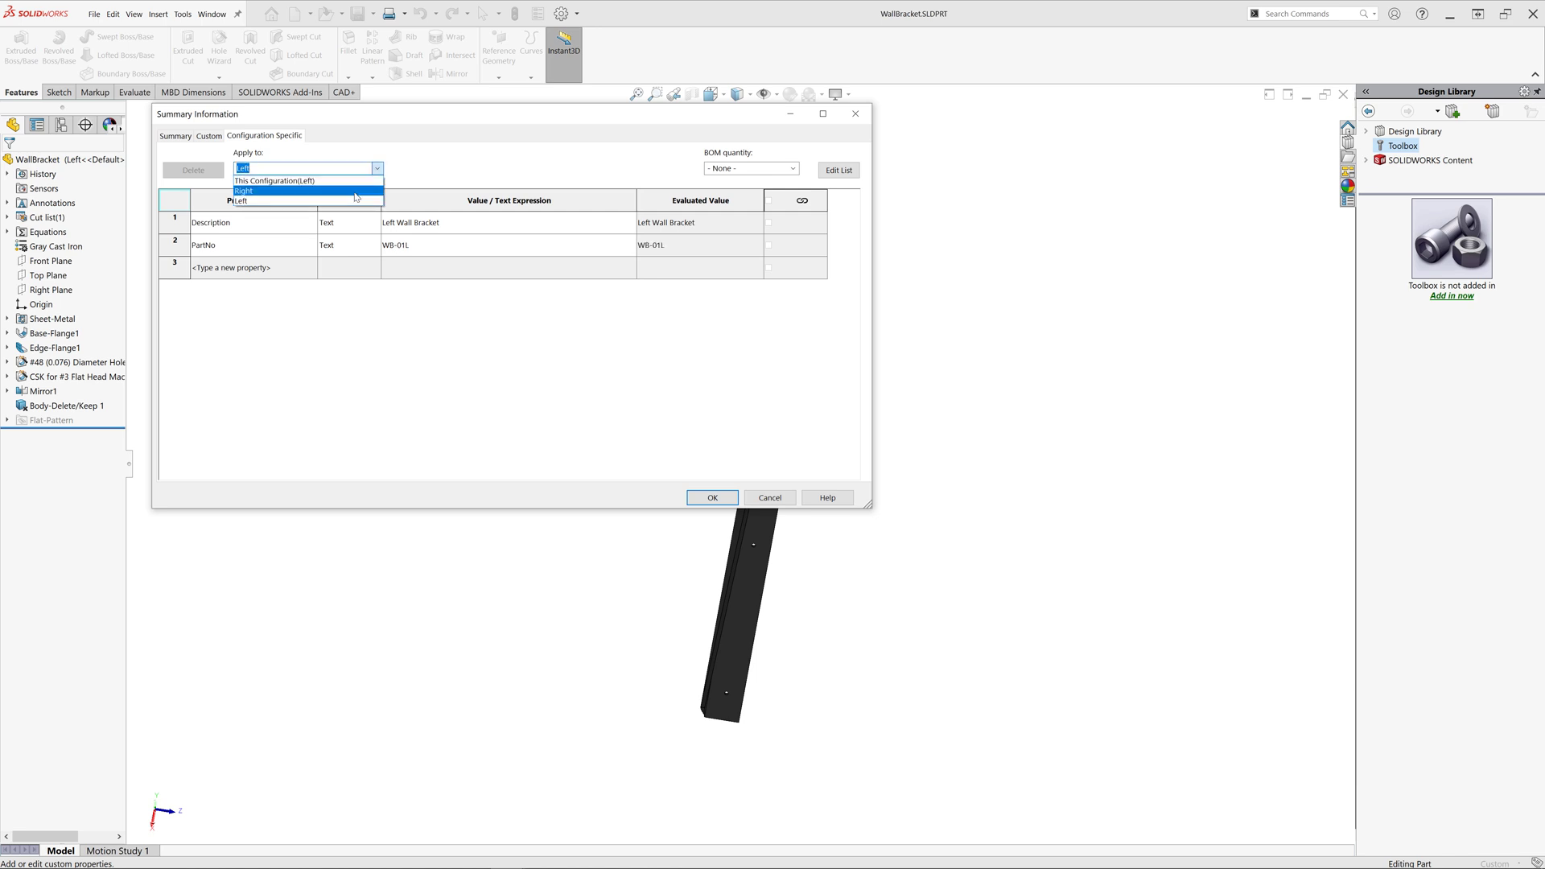
{"action": "left_click", "coordinate": [350, 191]}
{"action": "left_click", "coordinate": [288, 250]}
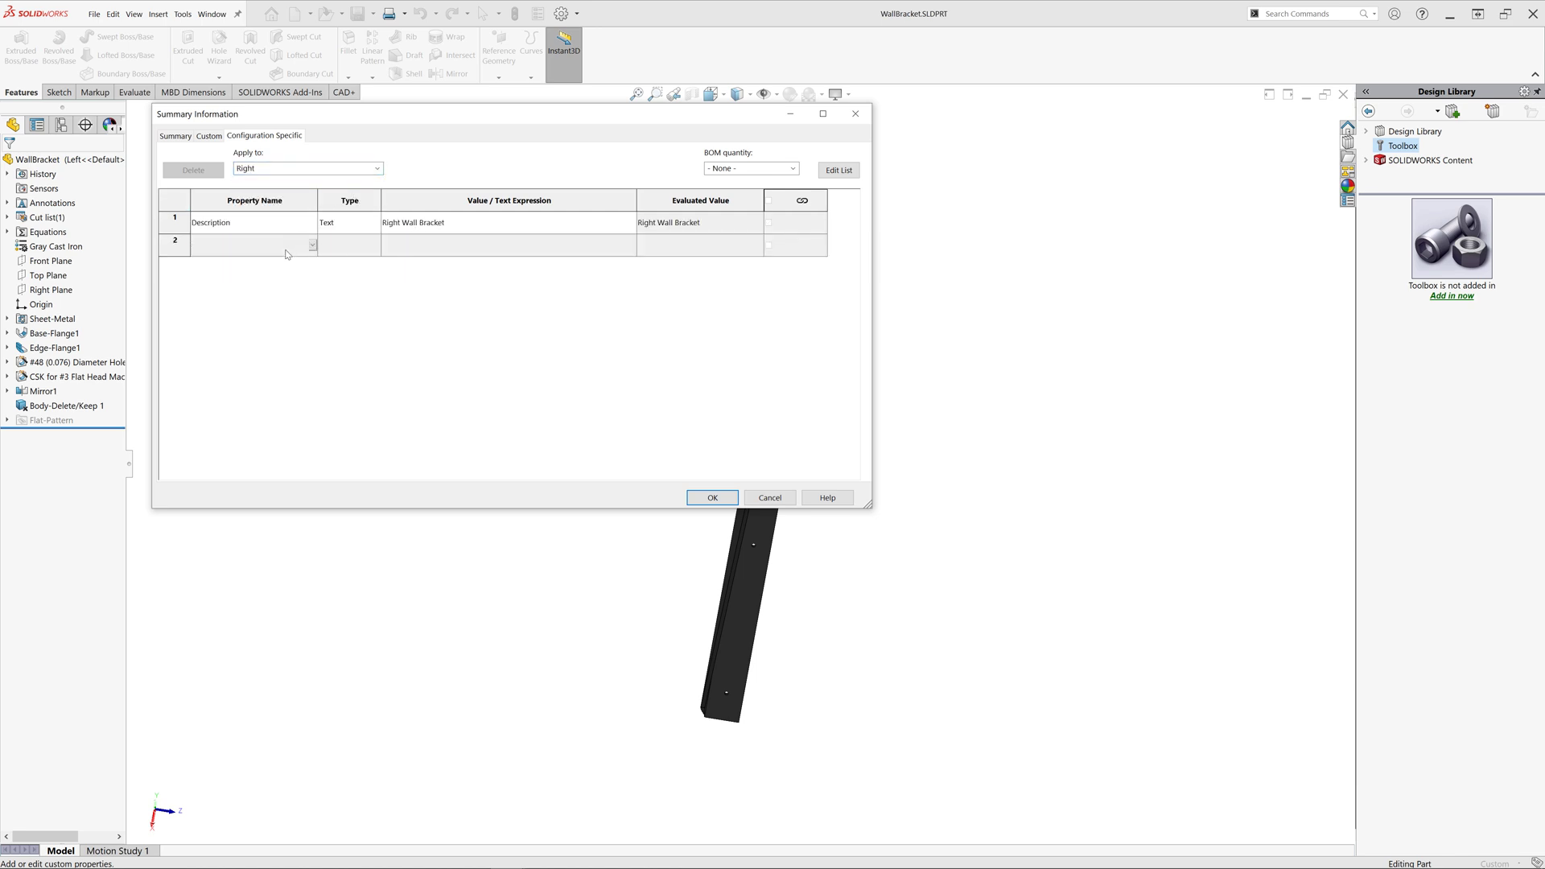
{"action": "type", "text": "PartNo"}
{"action": "left_click", "coordinate": [467, 251]}
{"action": "type", "text": "WB-01R"}
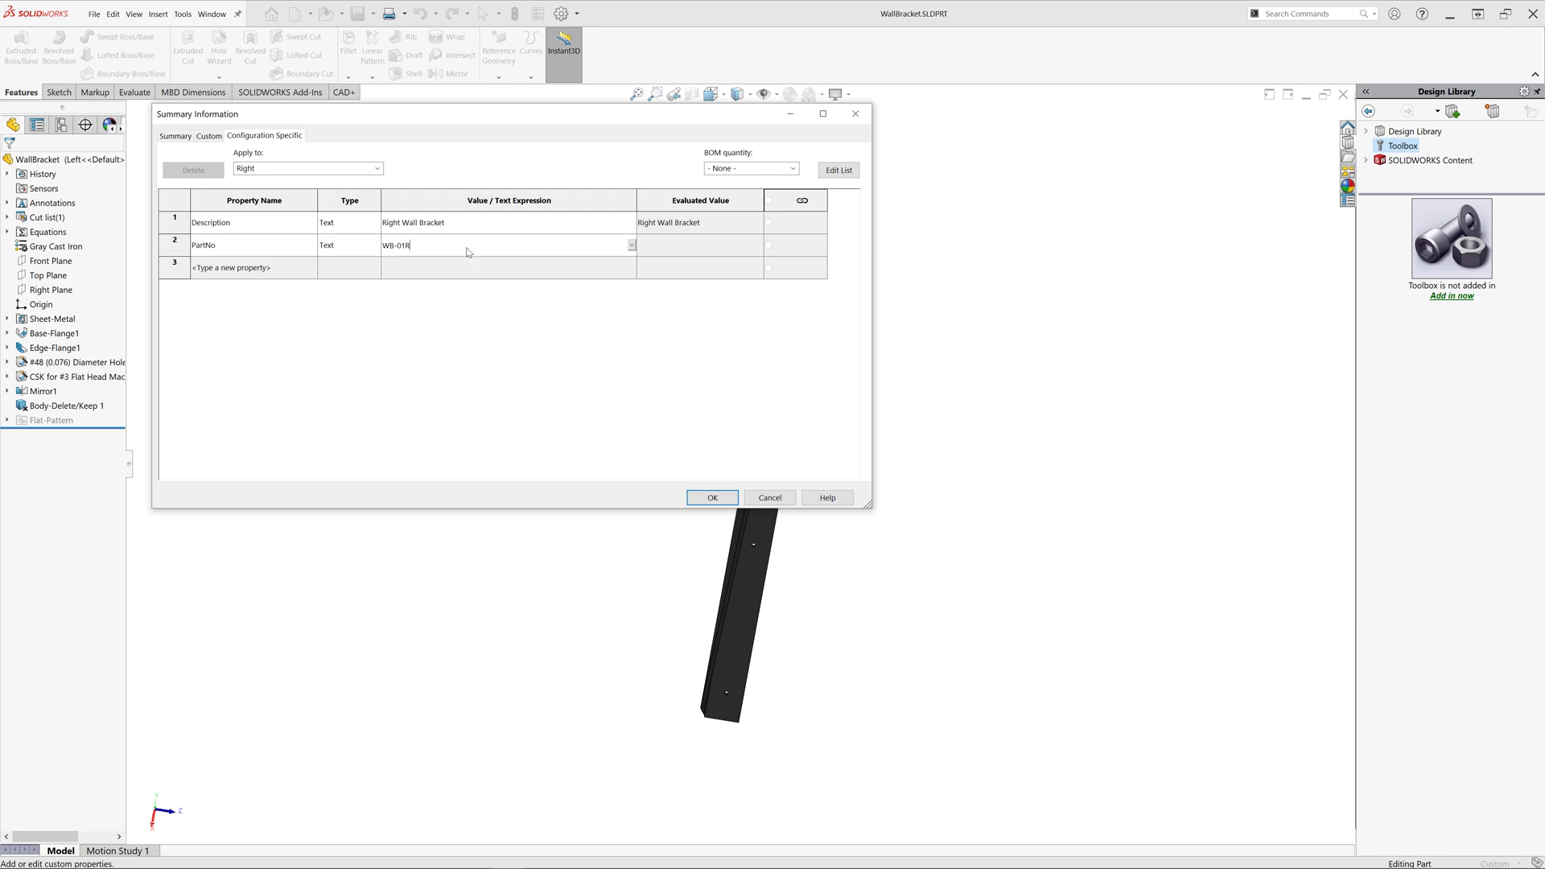
{"action": "key", "text": "Return"}
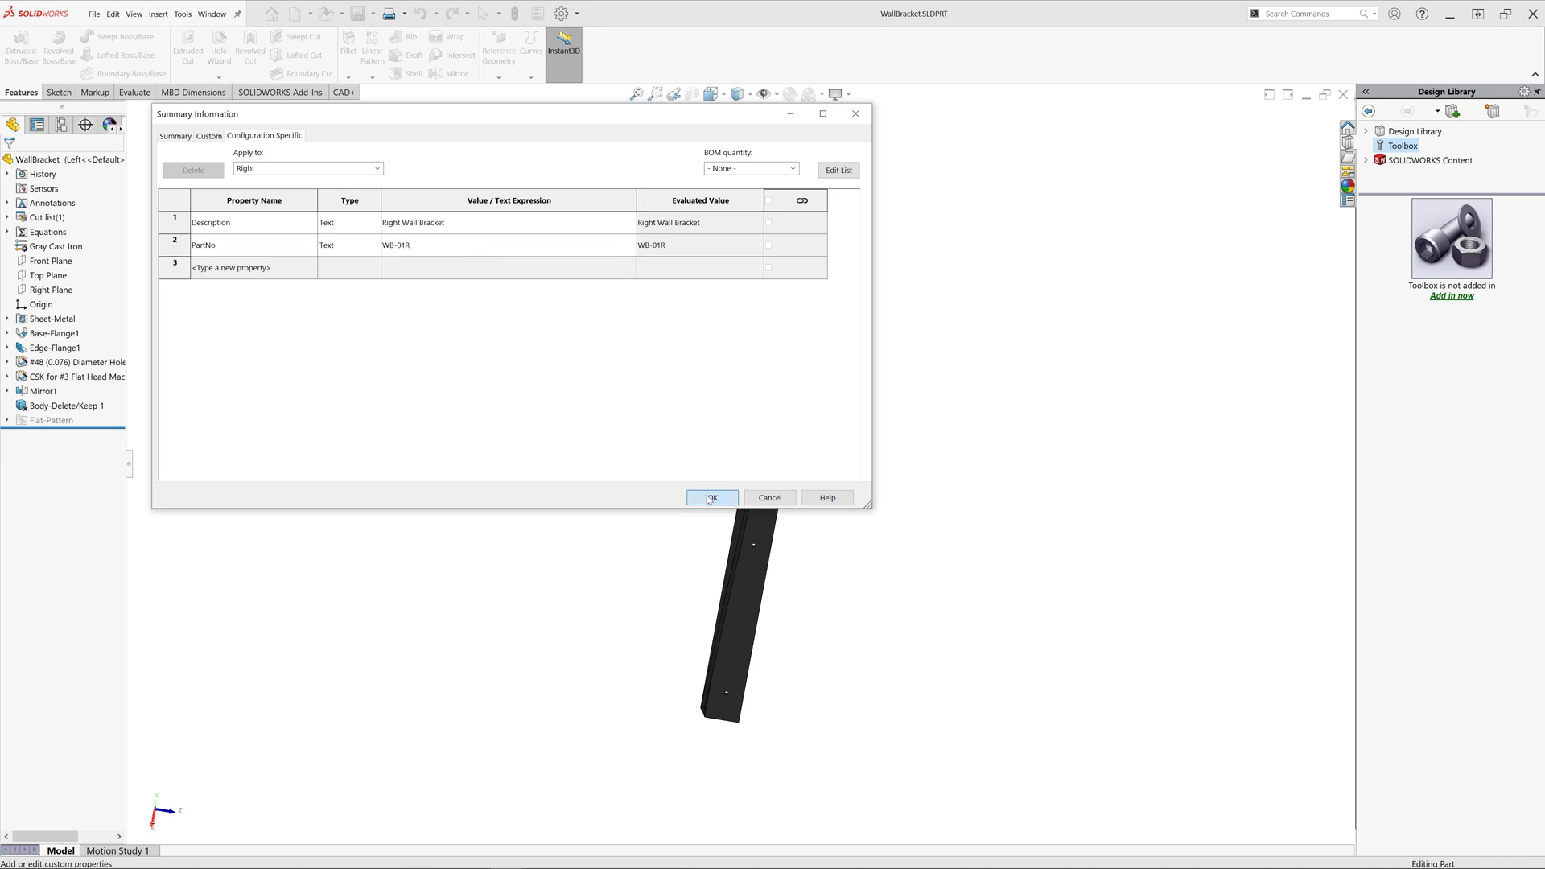
{"action": "left_click", "coordinate": [710, 498]}
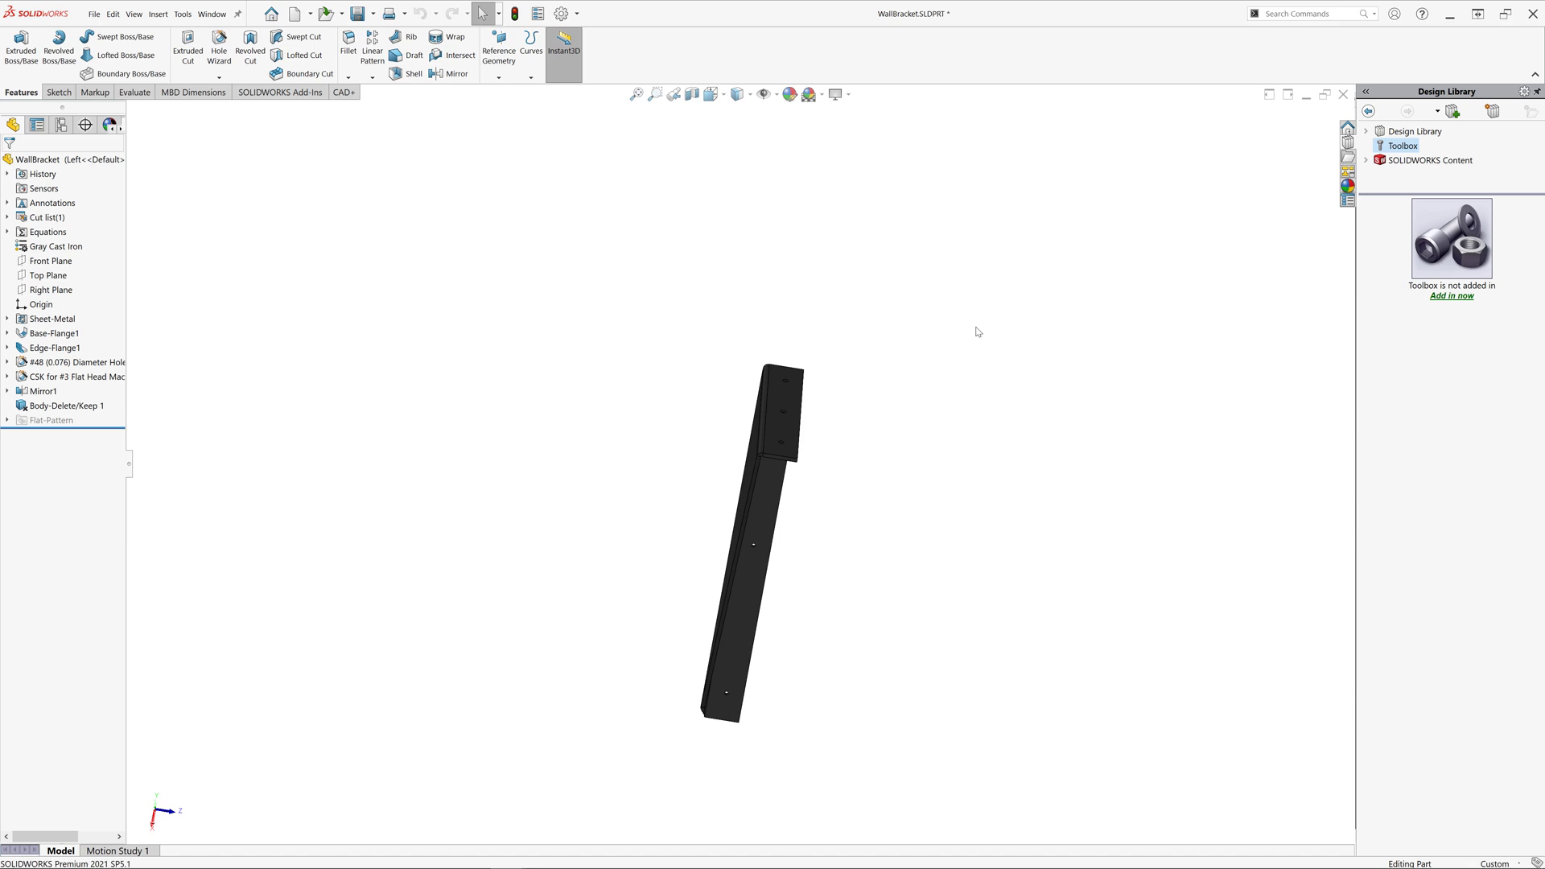
Step: Save the part, switch to the Shelf assembly and show its BOM, trying the grouping options
{"action": "key", "text": "ctrl+s"}
{"action": "key", "text": "ctrl+Tab"}
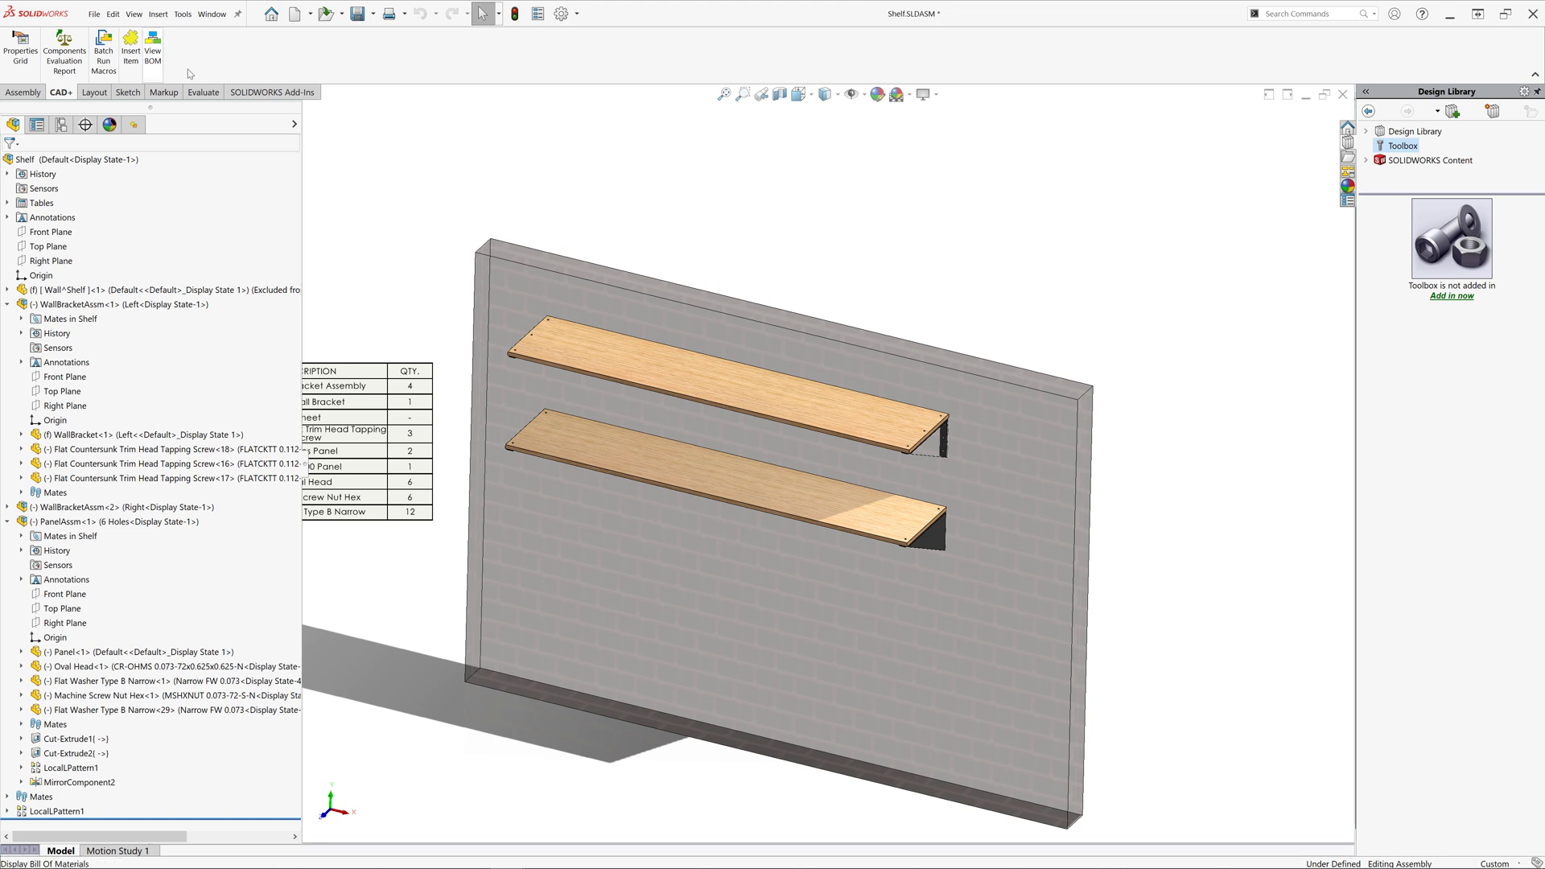
{"action": "left_click", "coordinate": [152, 49]}
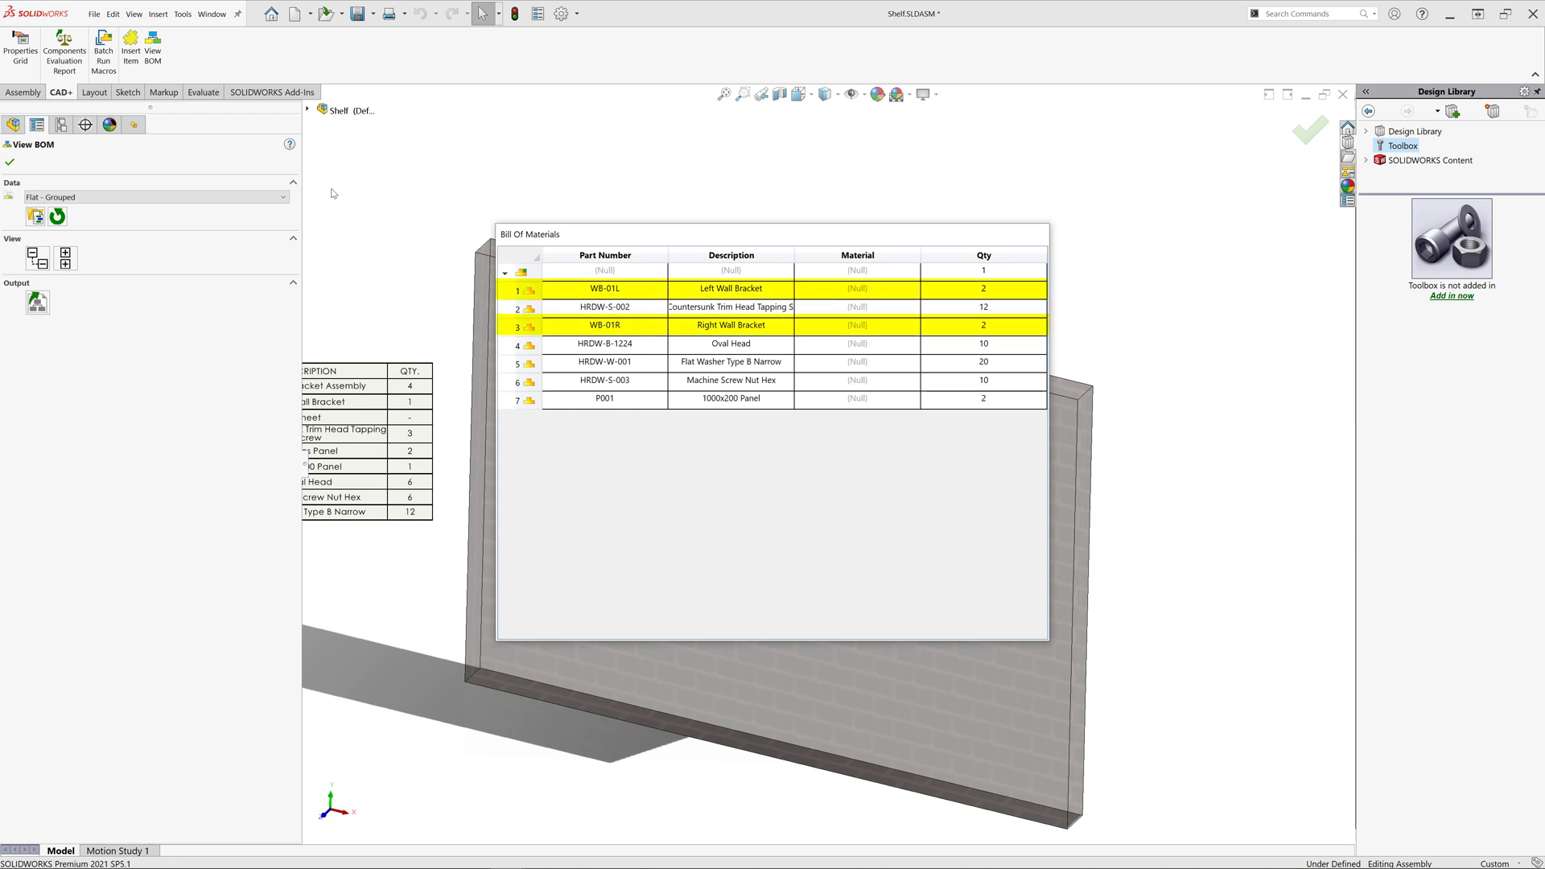
{"action": "left_click", "coordinate": [256, 196]}
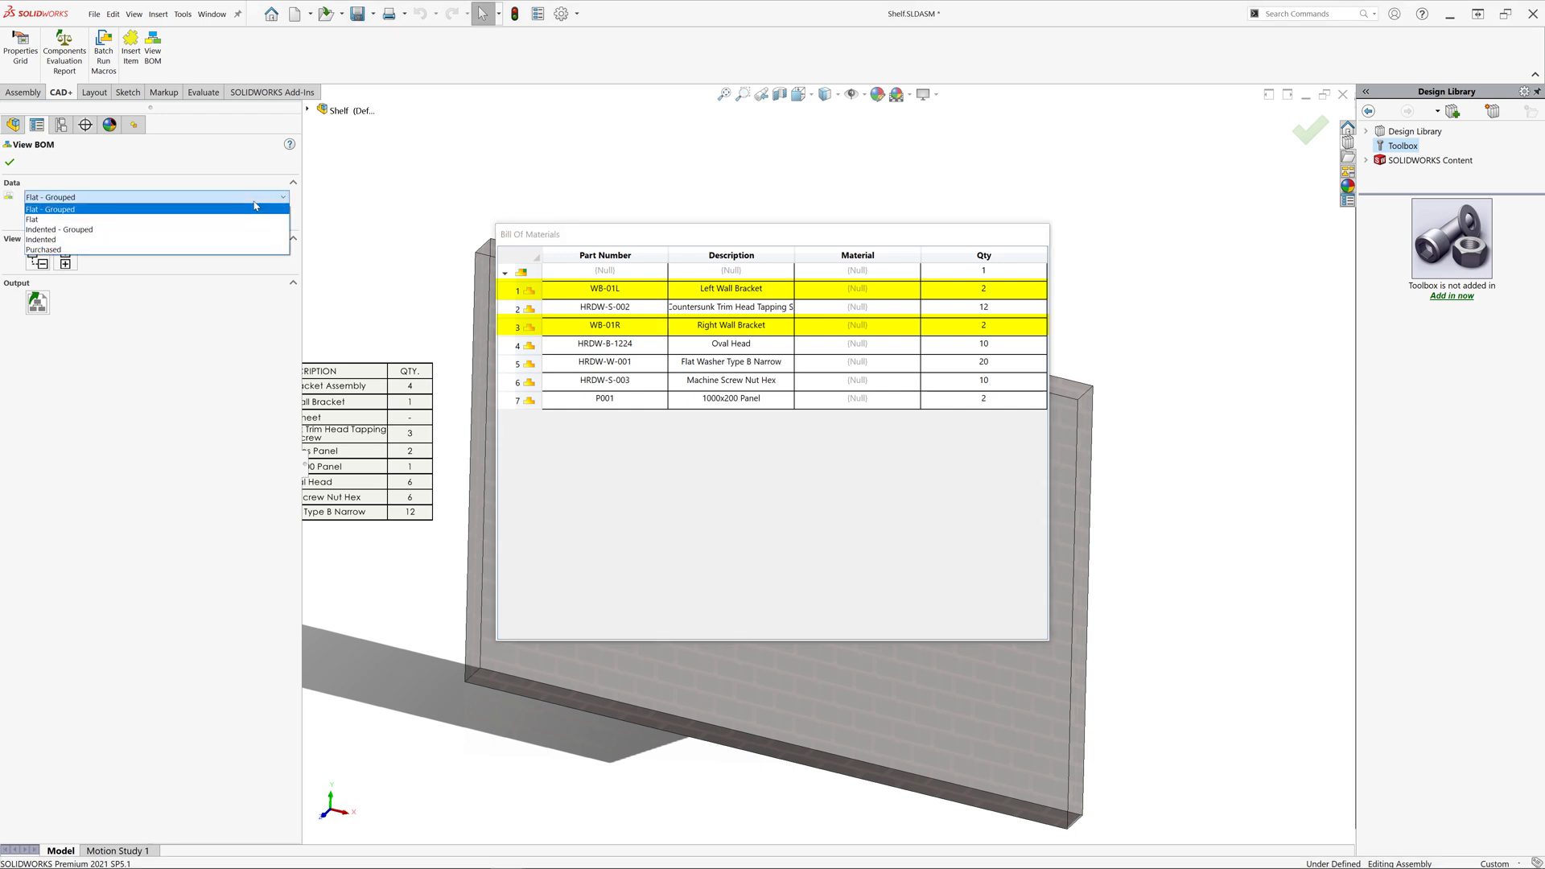
{"action": "left_click", "coordinate": [253, 208]}
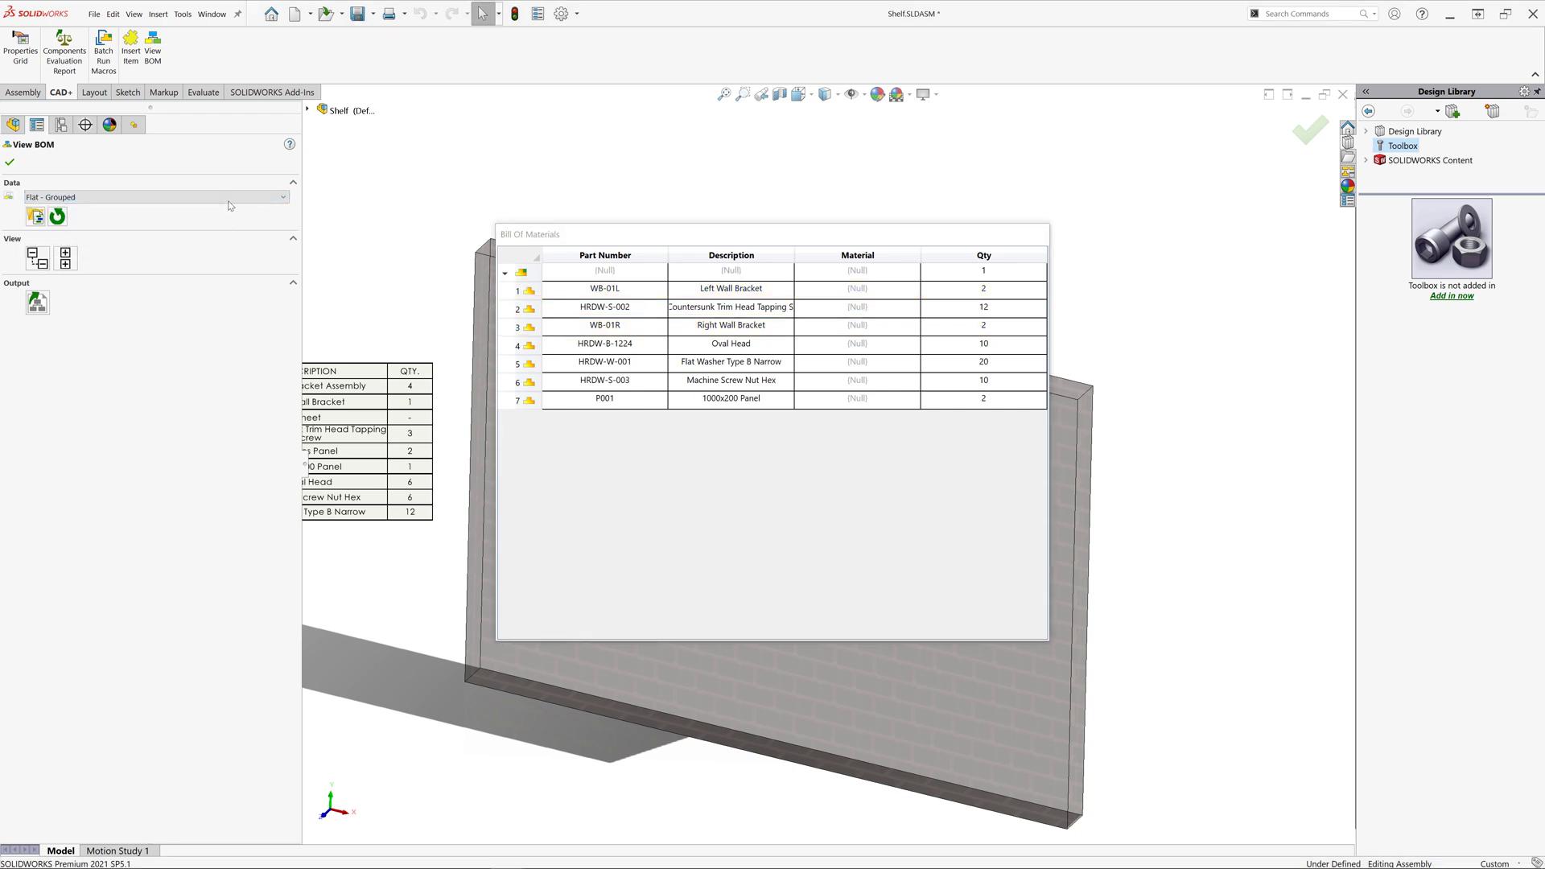
{"action": "left_click", "coordinate": [230, 199]}
Step: Switch the shelf BOM to the Indented - Grouped template
{"action": "left_click", "coordinate": [176, 229]}
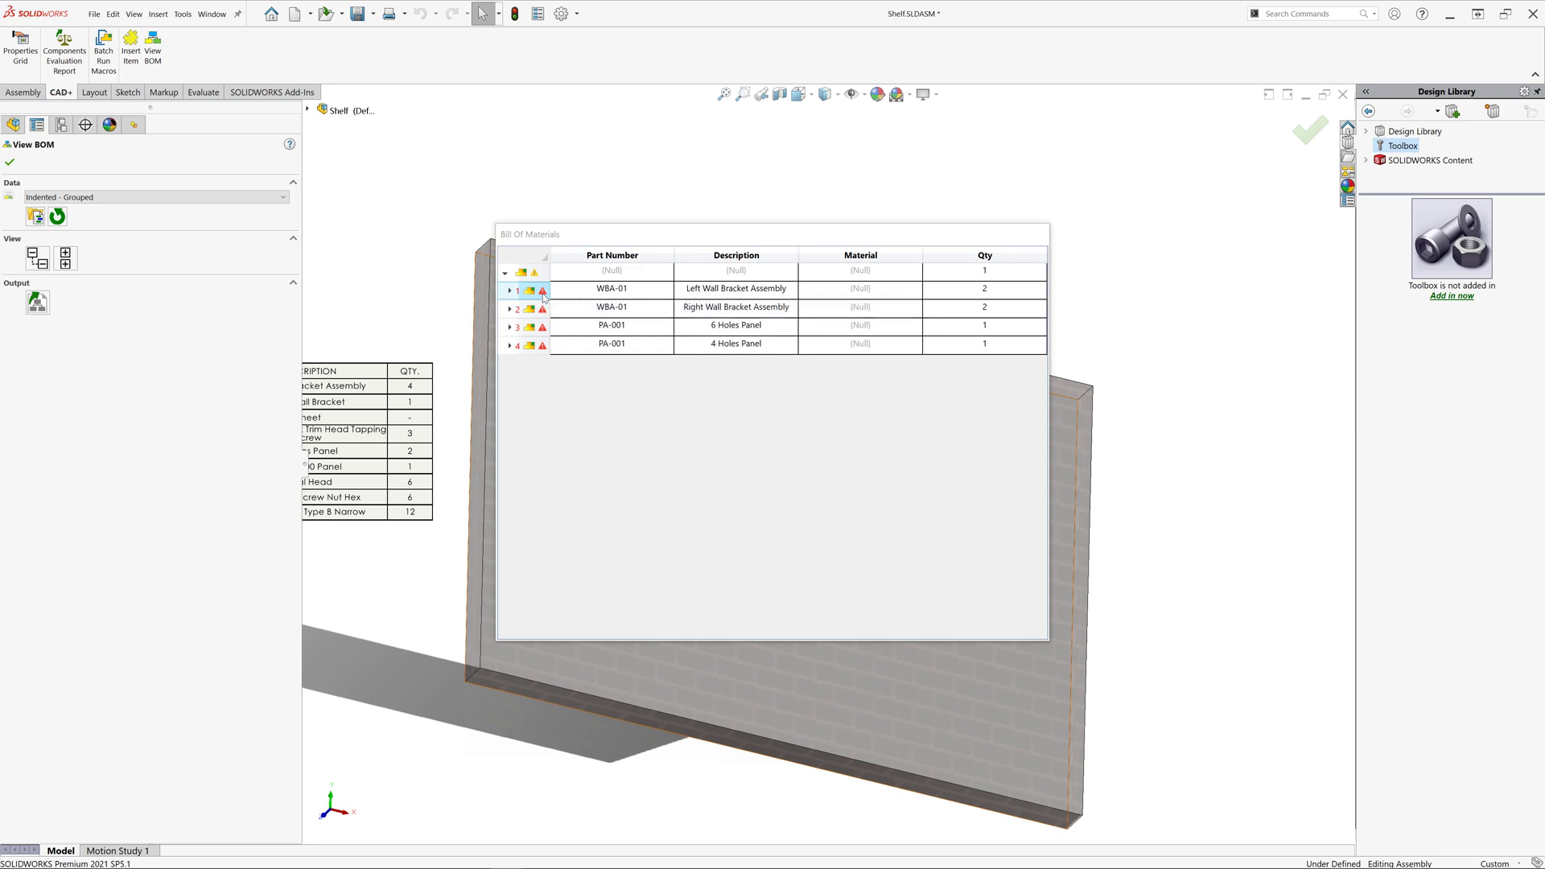
Step: Expand both wall bracket assemblies and both hole panels to their parts, then close the BOM
{"action": "left_click", "coordinate": [509, 292]}
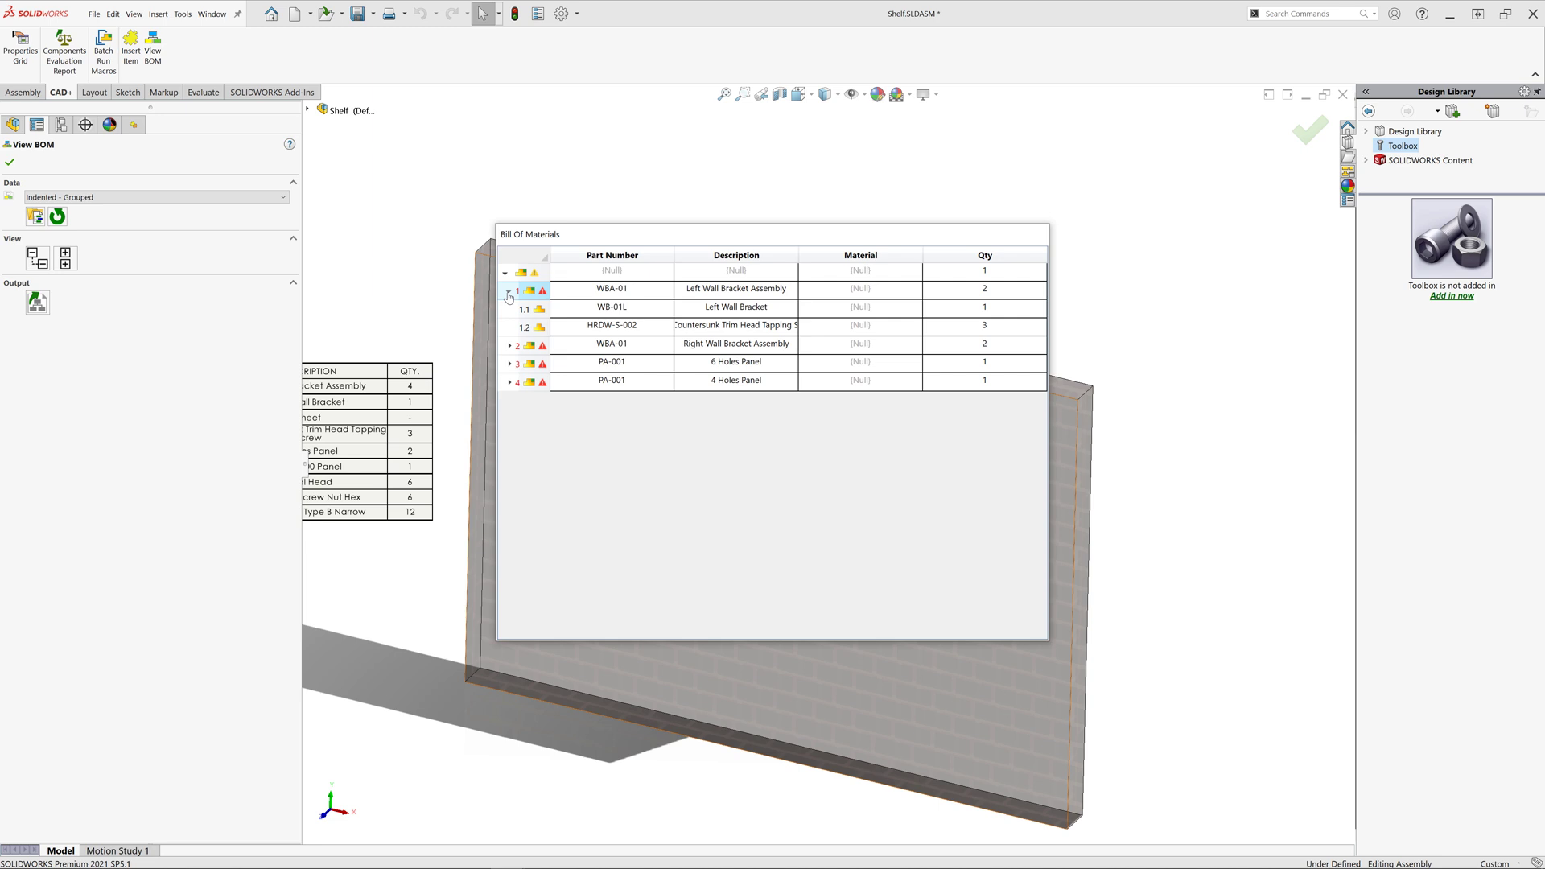
{"action": "left_click", "coordinate": [510, 346]}
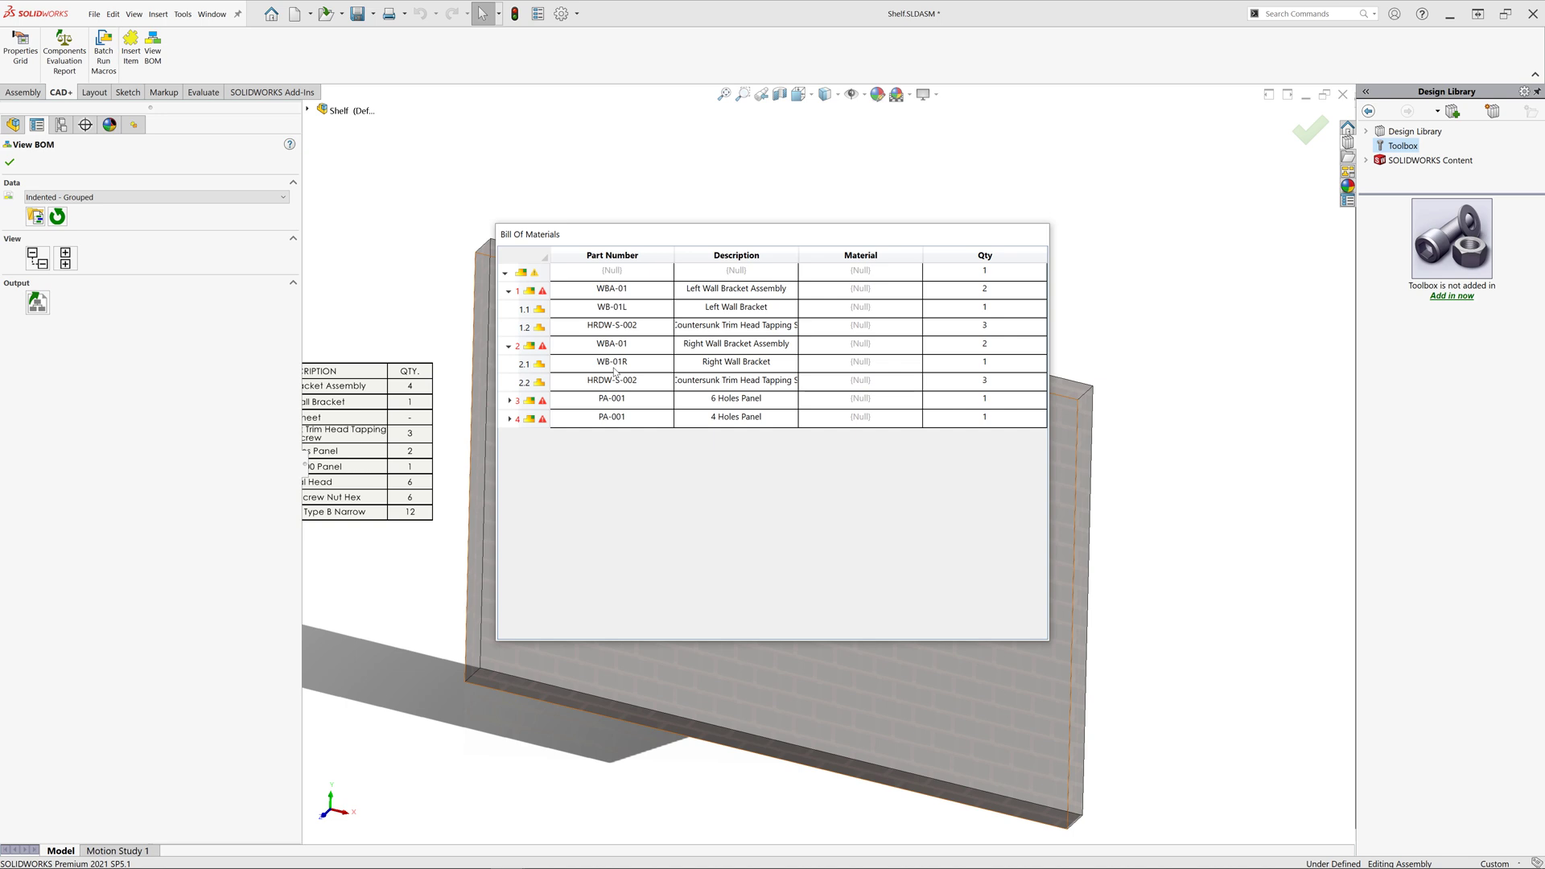
{"action": "left_click", "coordinate": [614, 370]}
{"action": "mouse_move", "coordinate": [542, 400]}
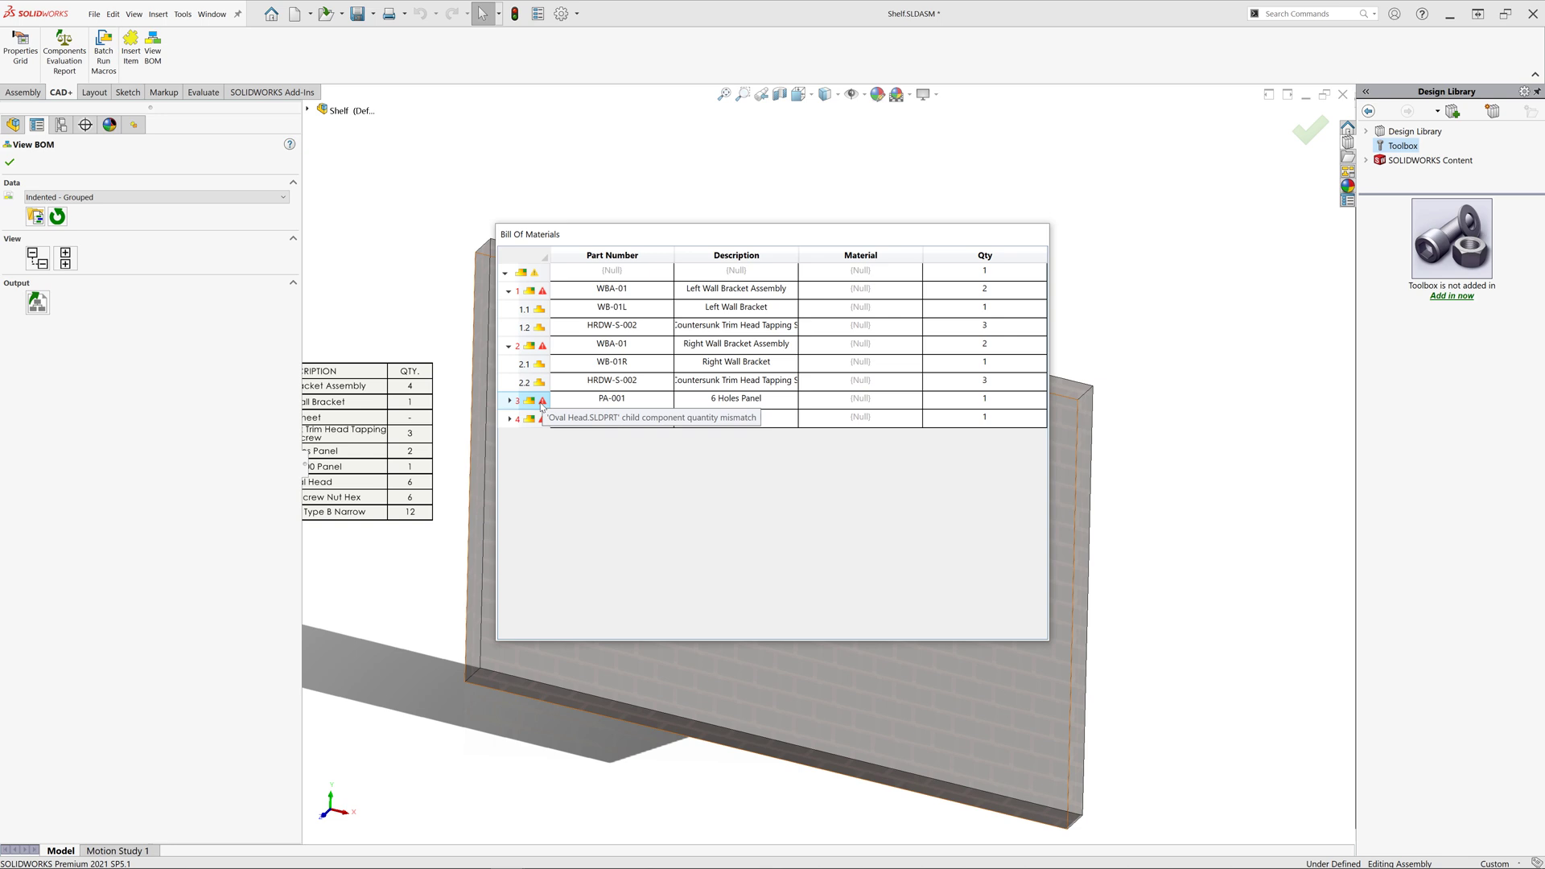
{"action": "left_click", "coordinate": [511, 400]}
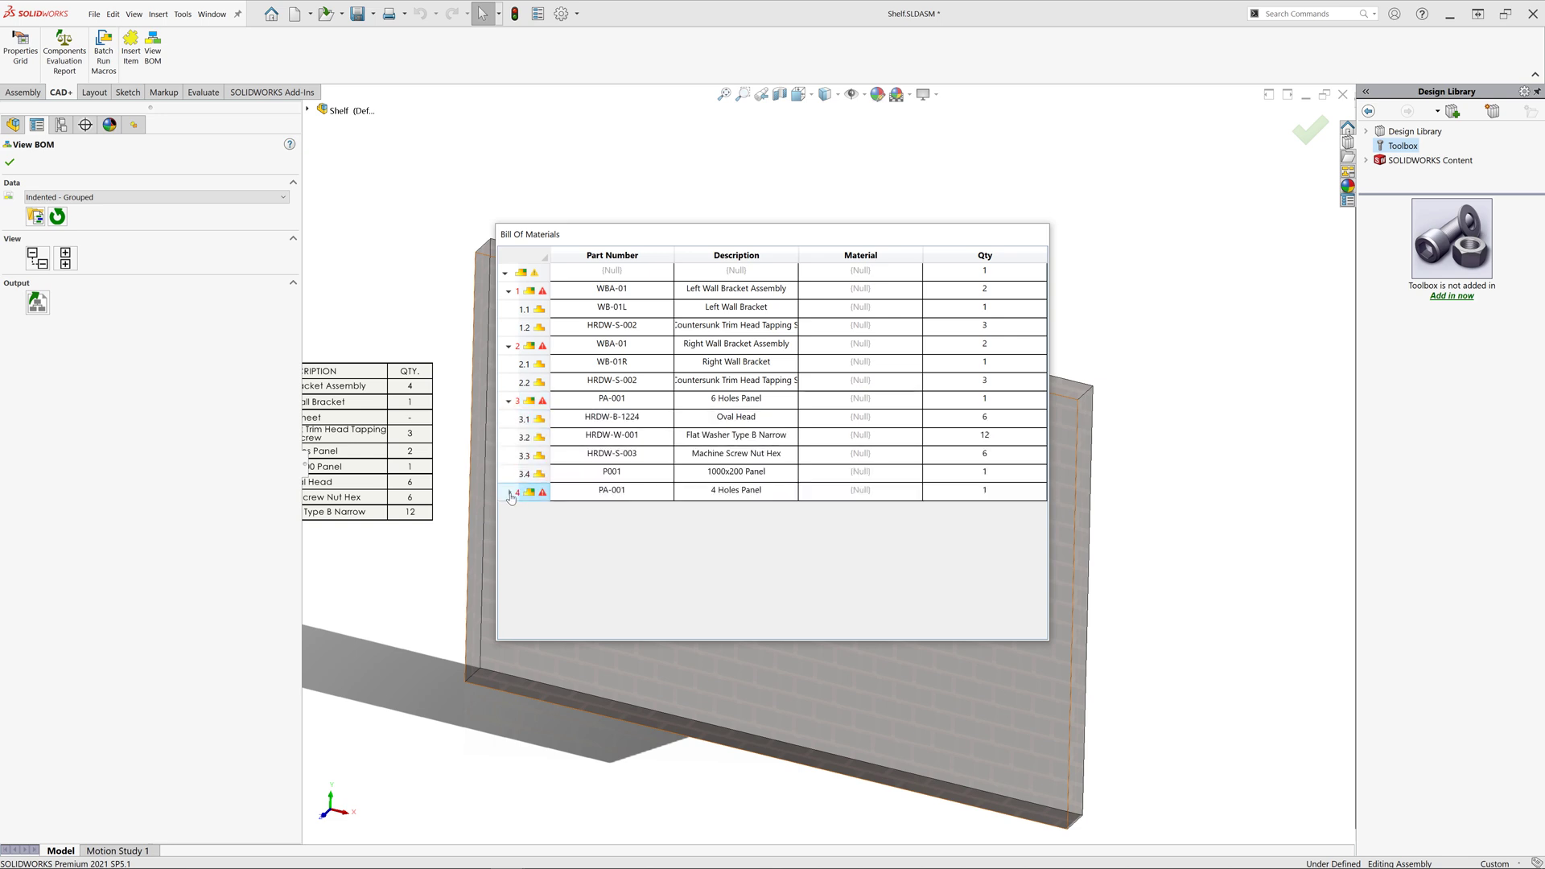
{"action": "left_click", "coordinate": [510, 493]}
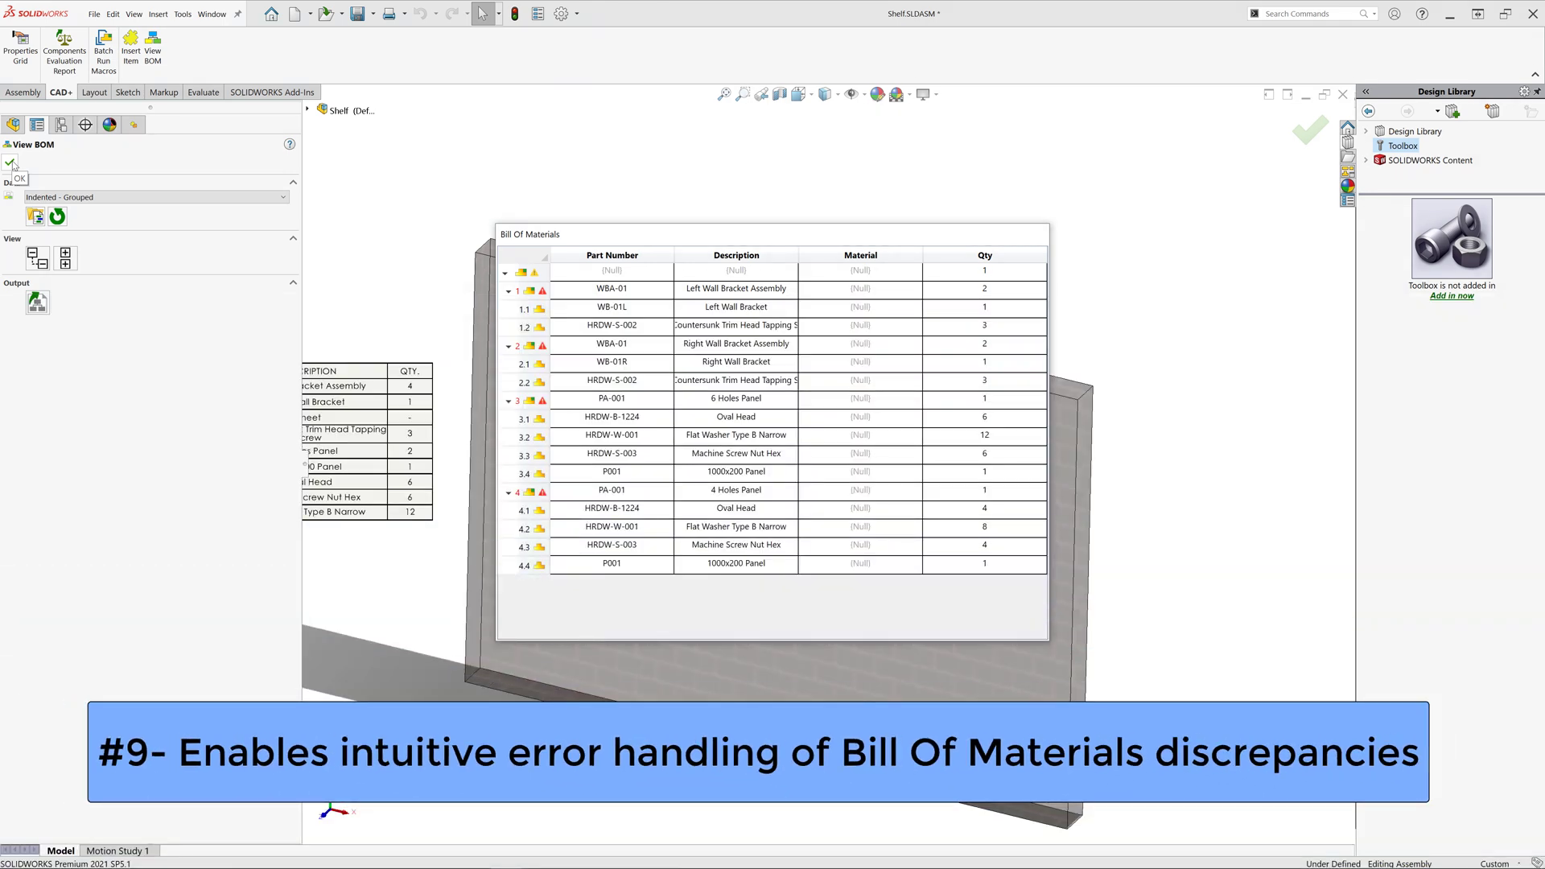
{"action": "left_click", "coordinate": [12, 164]}
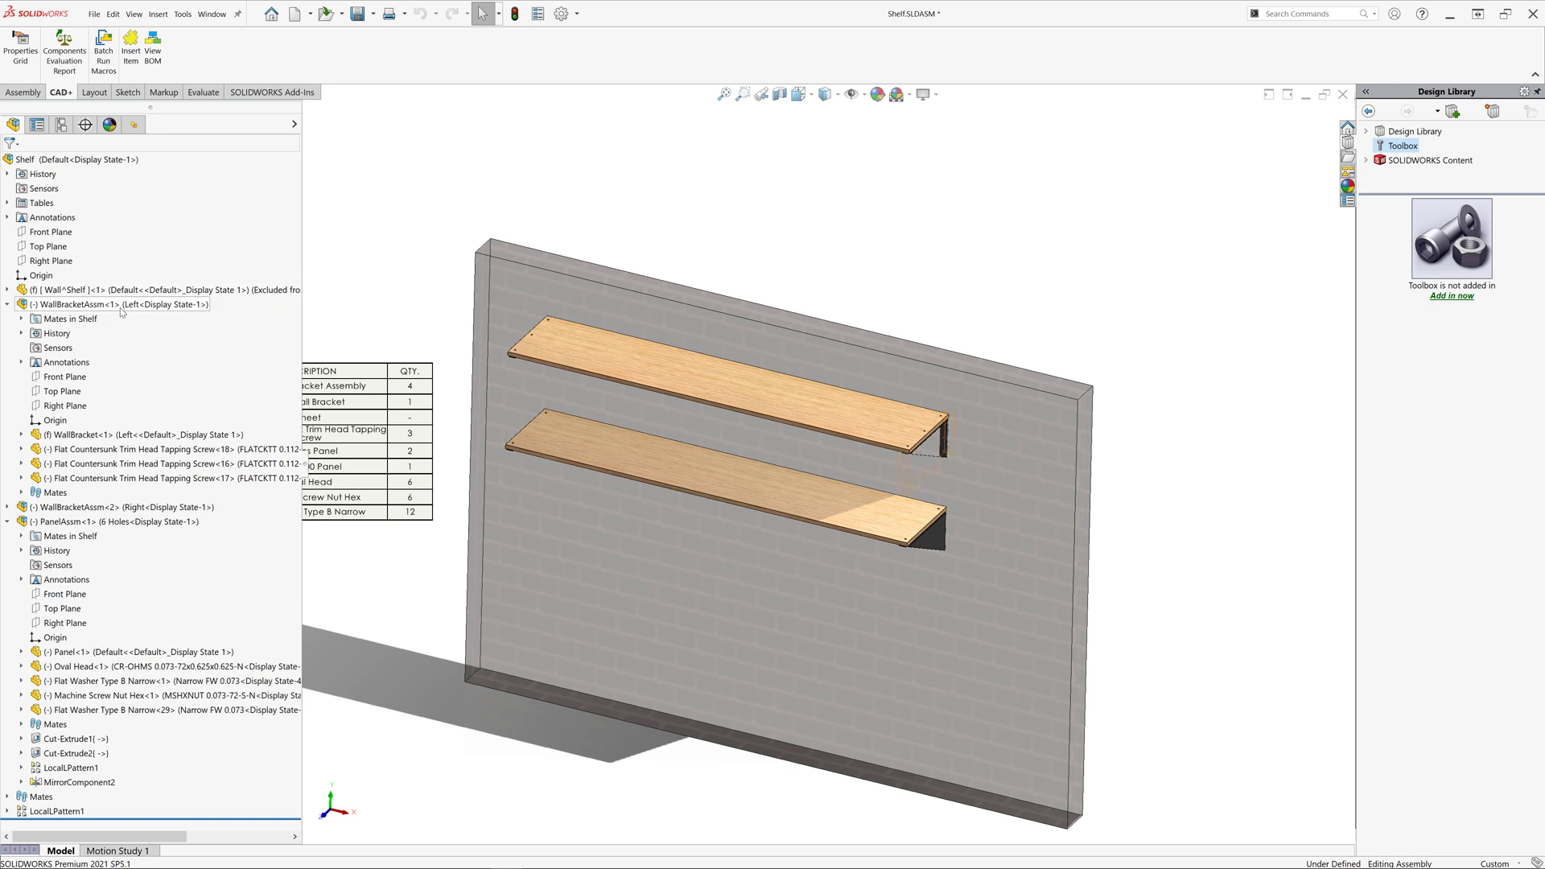
{"action": "key", "text": "f"}
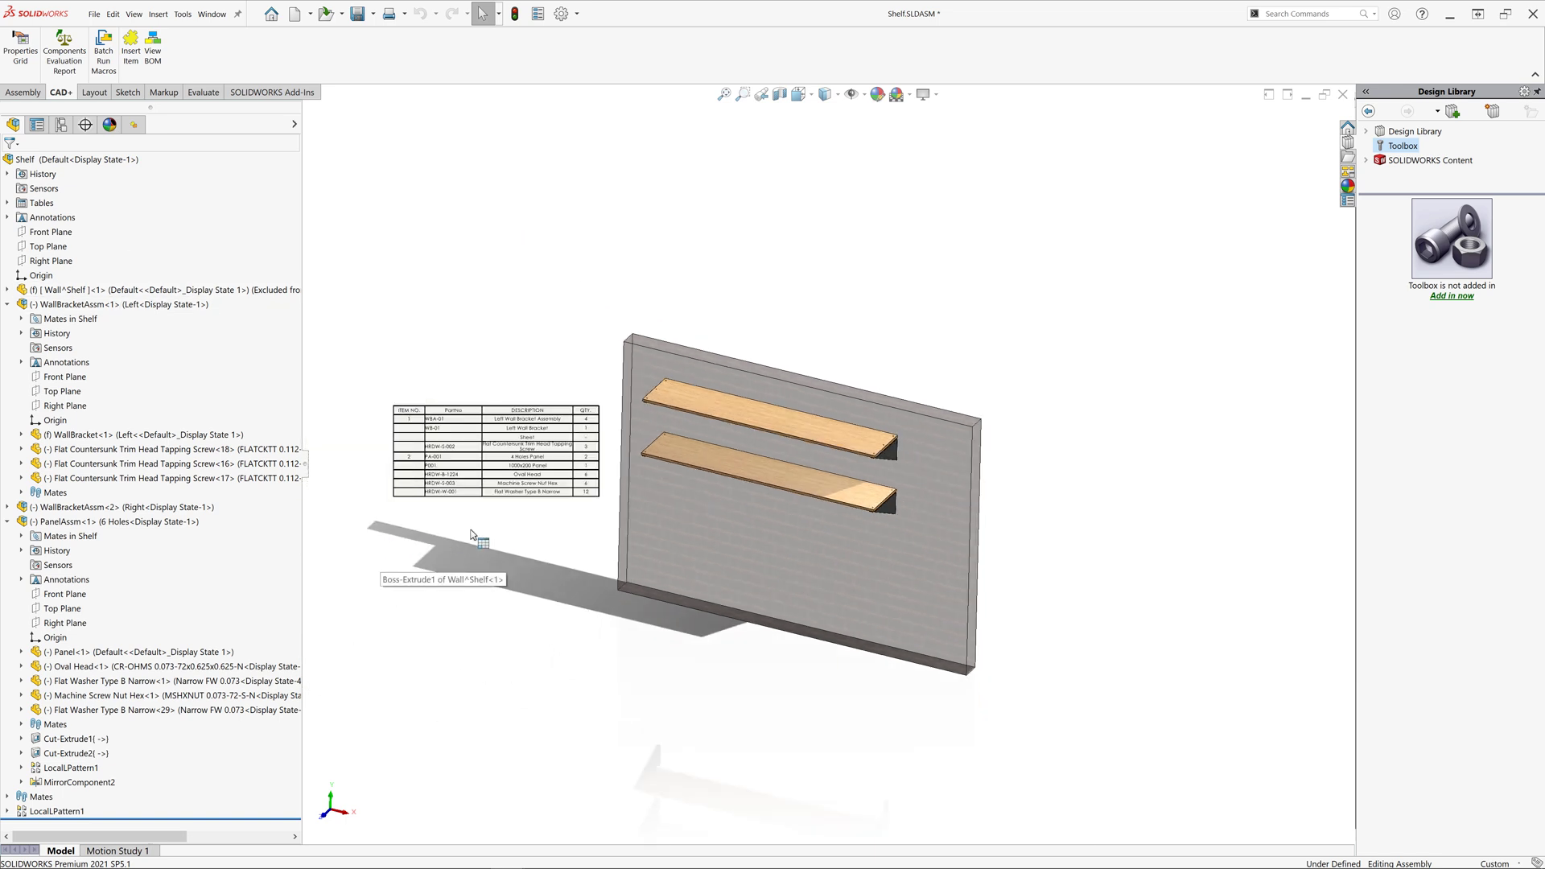
{"action": "scroll", "coordinate": [563, 516], "scroll_direction": "up", "scroll_amount": 2}
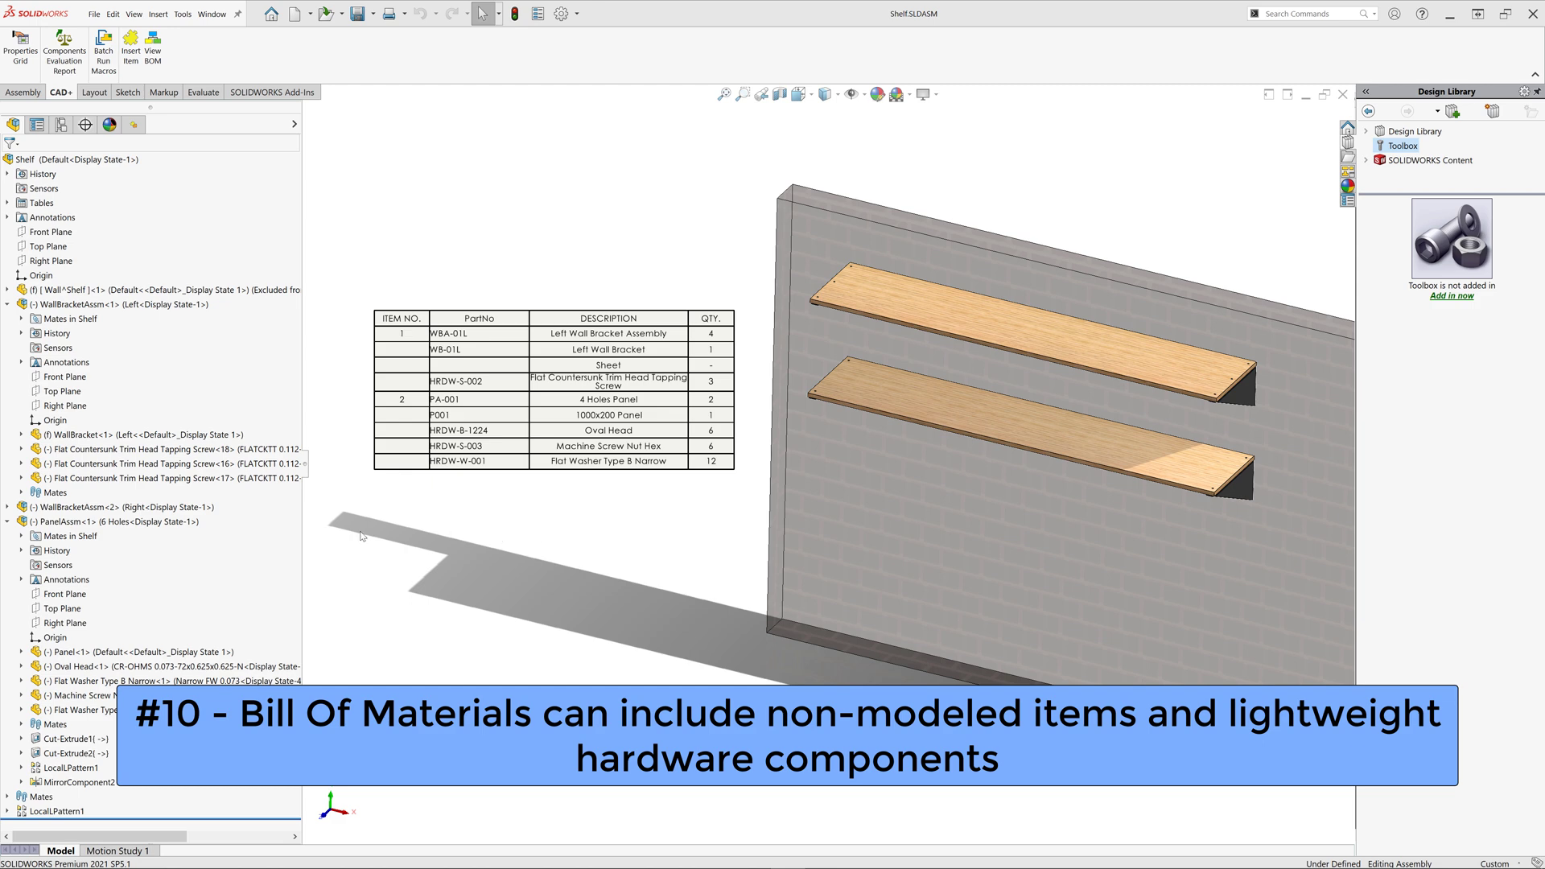
Step: Open PanelAssm and suppress its fastener components, LocalLPattern1 and MirrorComponent2
{"action": "left_click", "coordinate": [163, 521]}
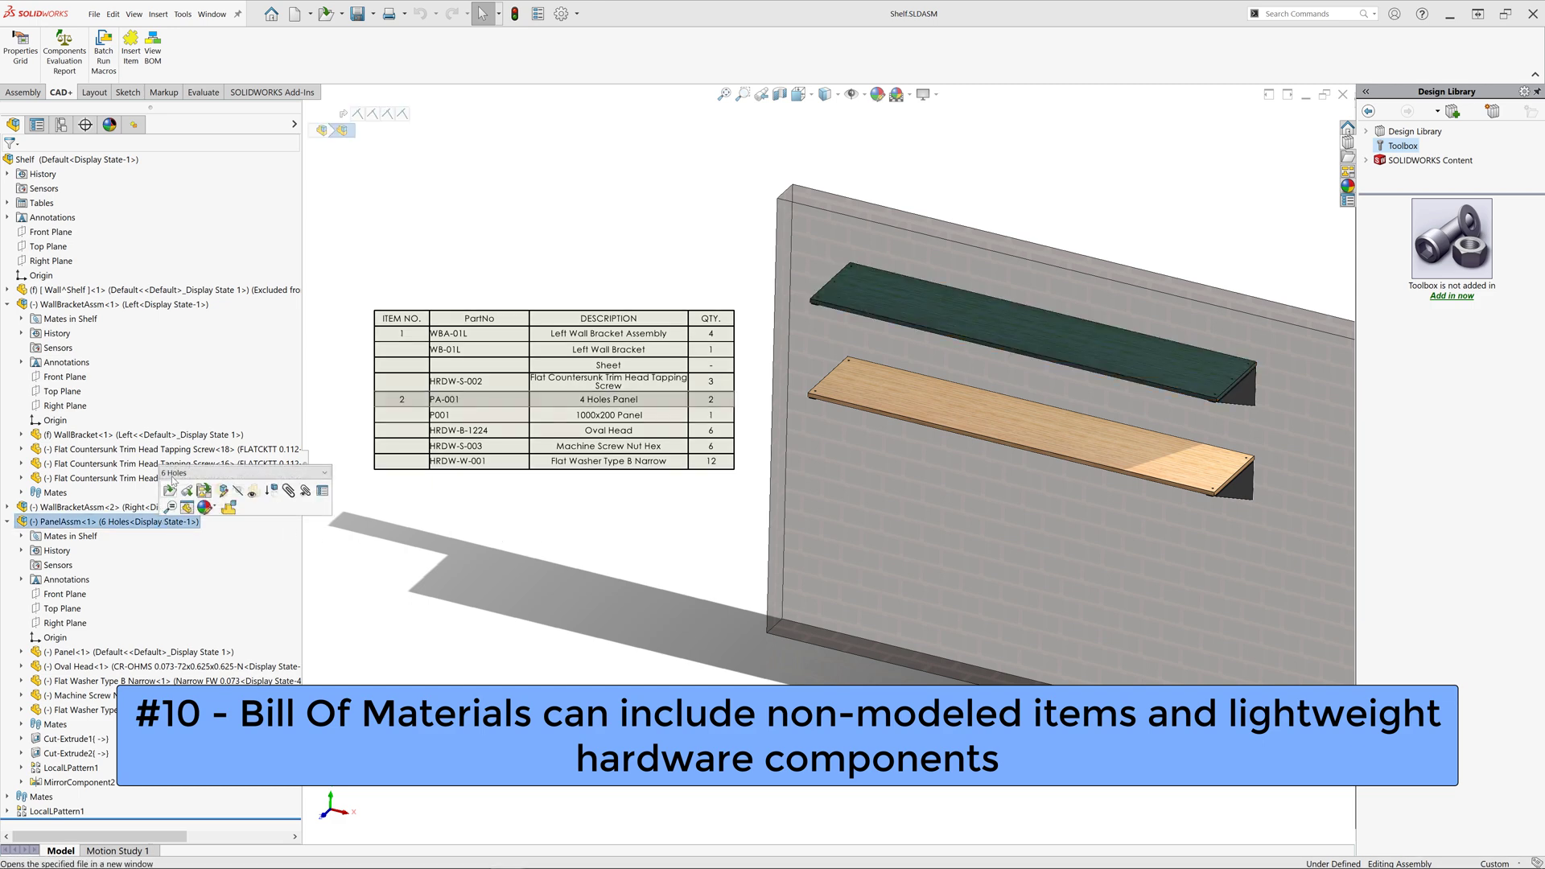
{"action": "left_click", "coordinate": [174, 492]}
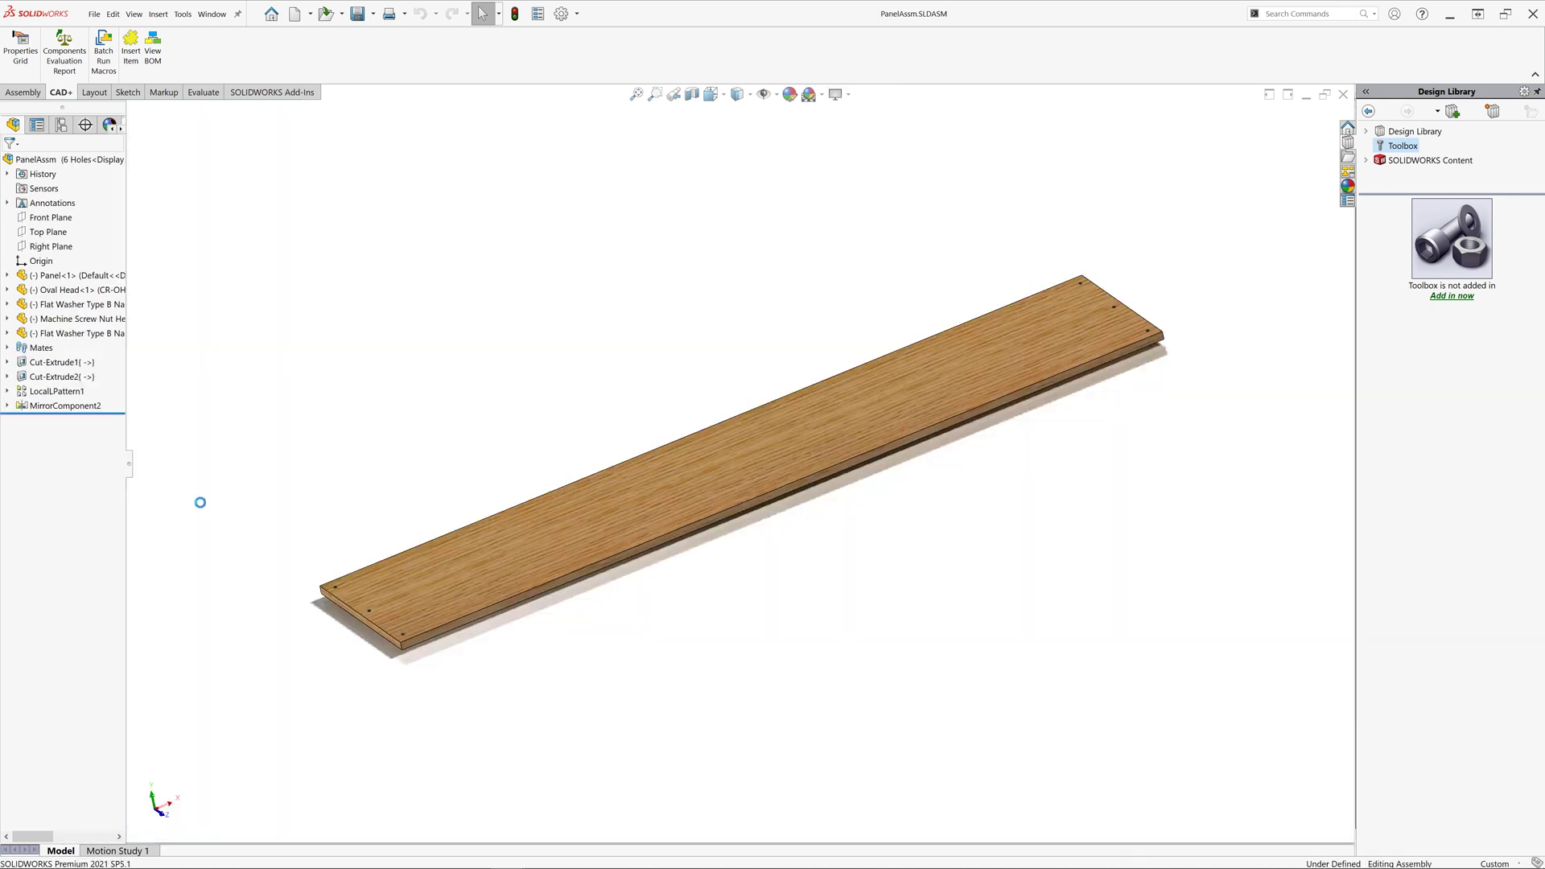
{"action": "left_click", "coordinate": [75, 289]}
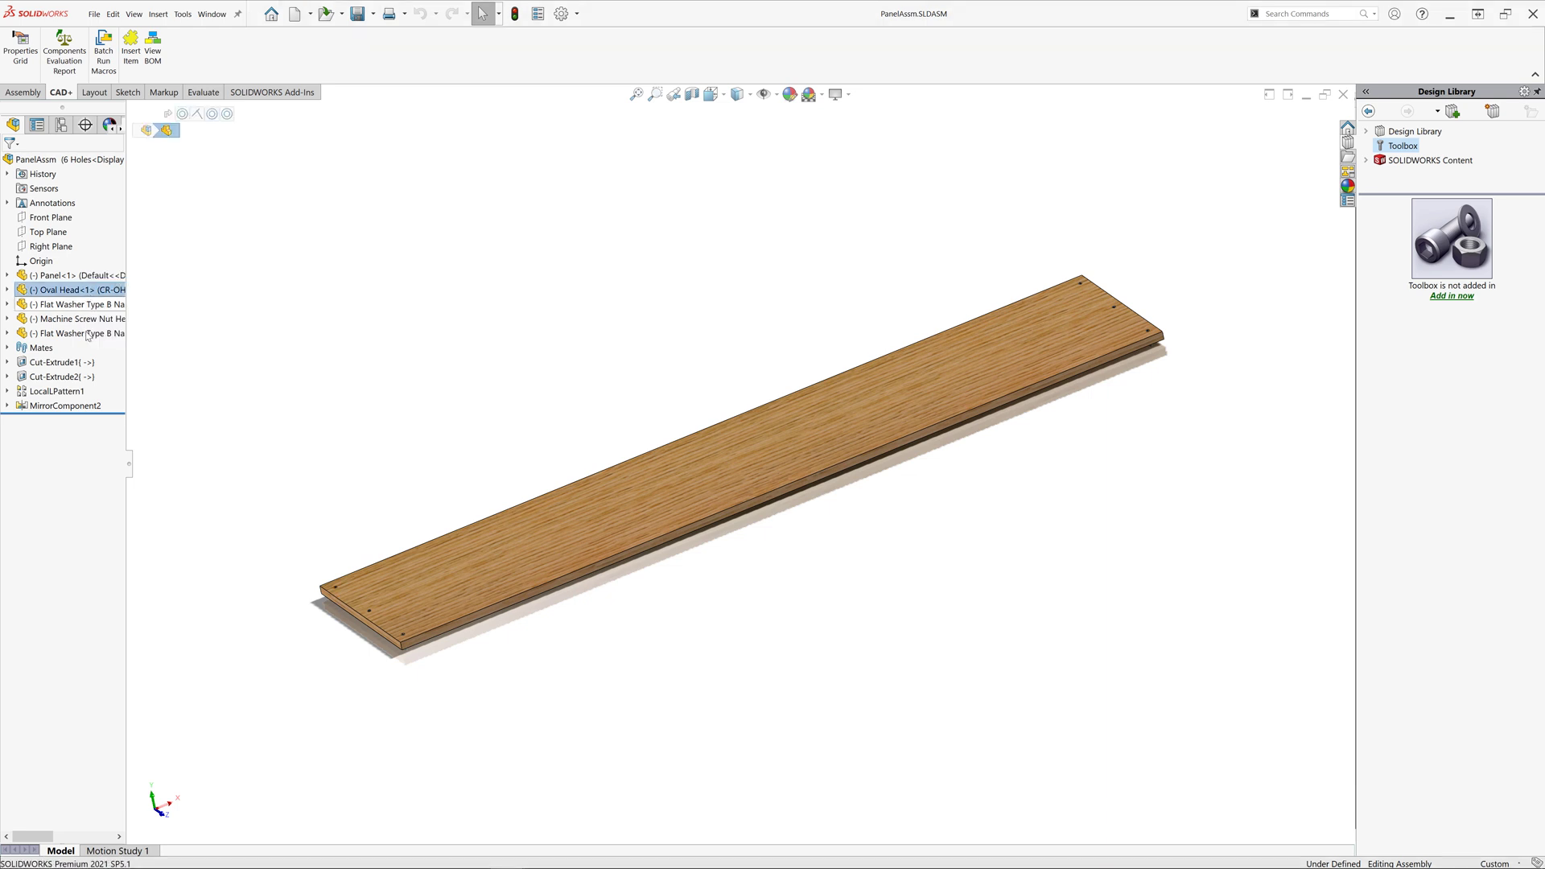
{"action": "left_click", "coordinate": [88, 334], "text": "shift"}
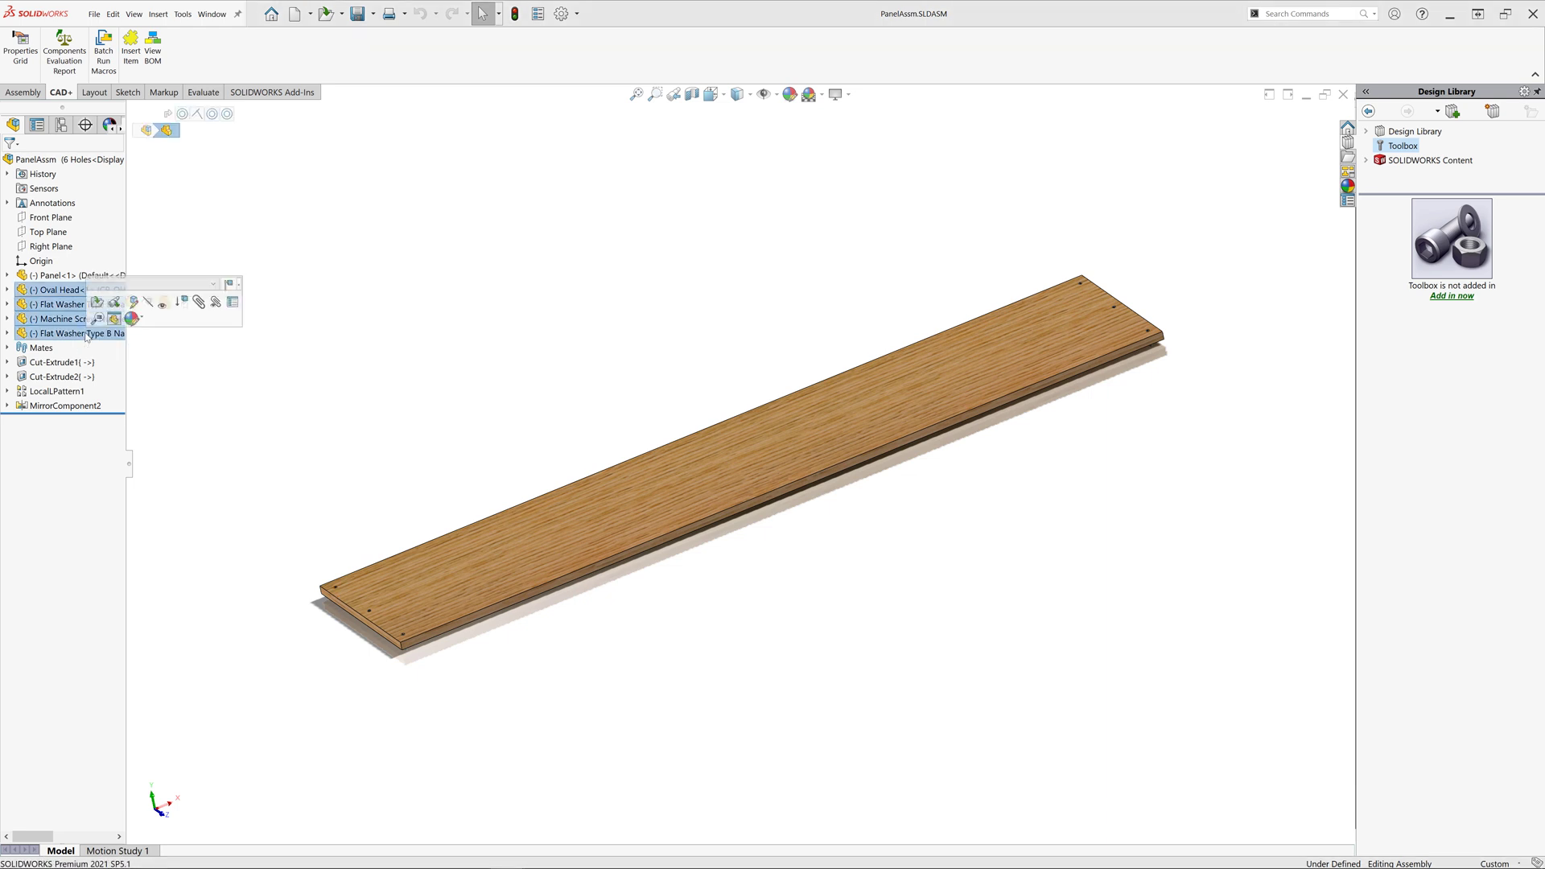
{"action": "left_click", "coordinate": [182, 308]}
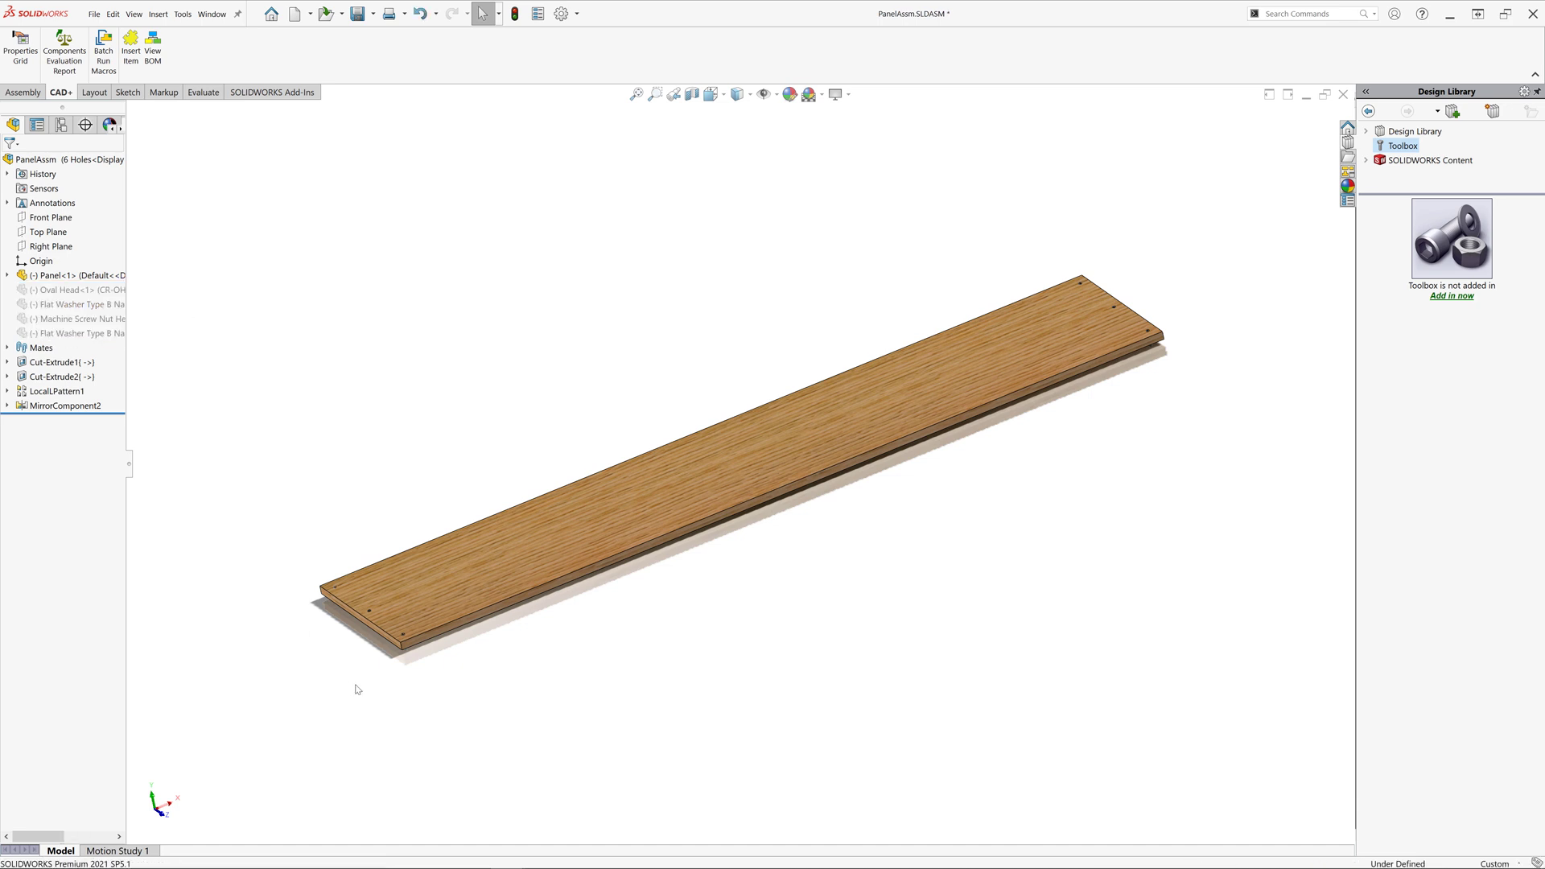
{"action": "scroll", "coordinate": [362, 616], "scroll_direction": "down", "scroll_amount": 2}
{"action": "scroll", "coordinate": [411, 549], "scroll_direction": "down", "scroll_amount": 3}
{"action": "scroll", "coordinate": [362, 555], "scroll_direction": "down", "scroll_amount": 1}
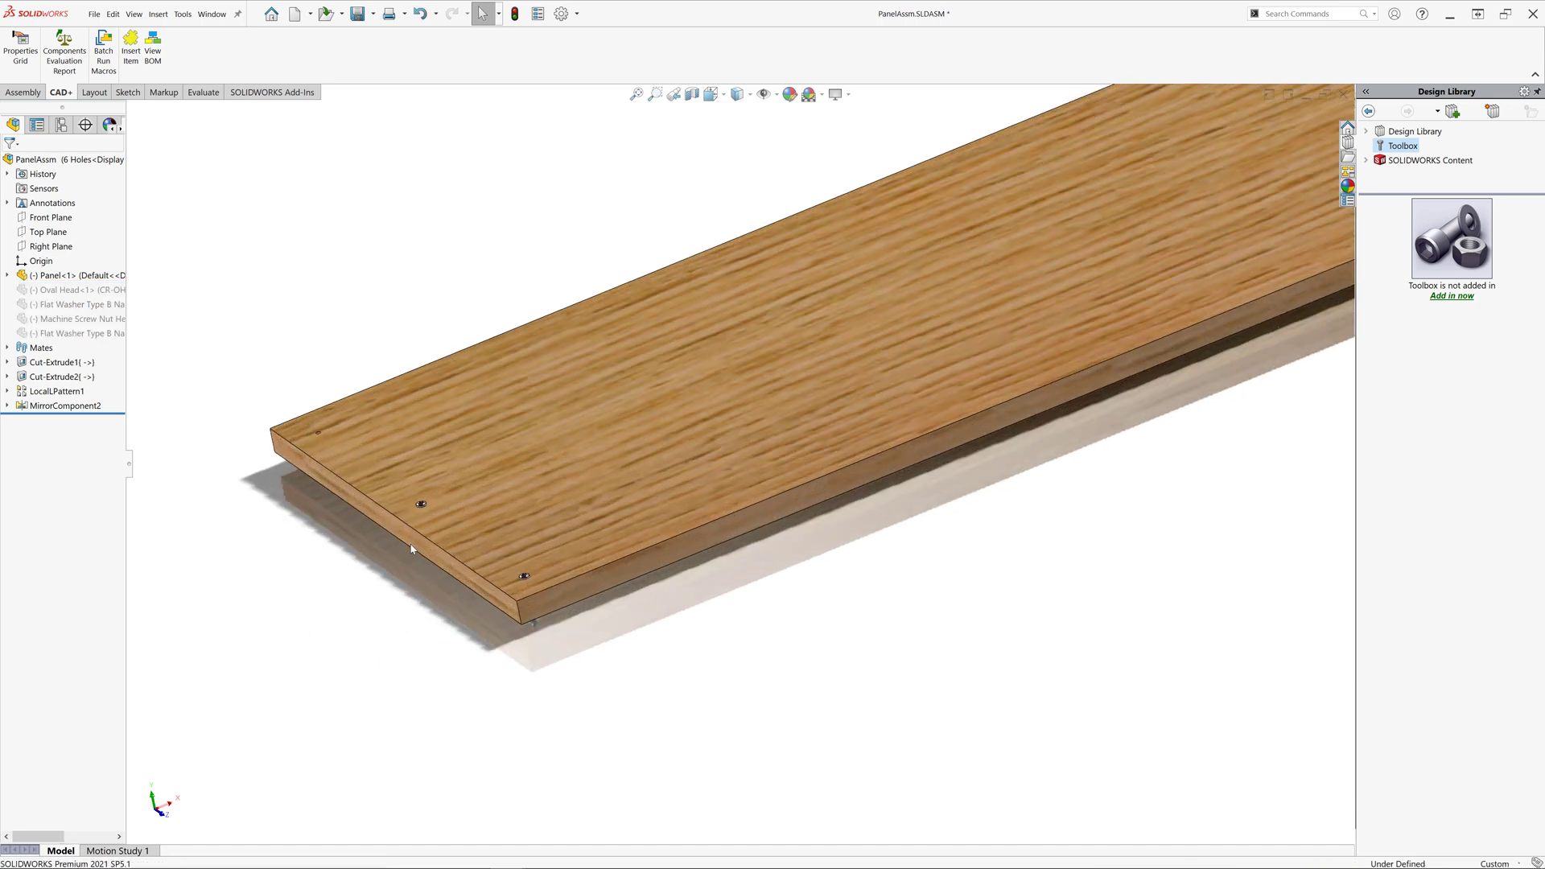
{"action": "left_click", "coordinate": [56, 392], "text": "shift"}
{"action": "left_click", "coordinate": [80, 364]}
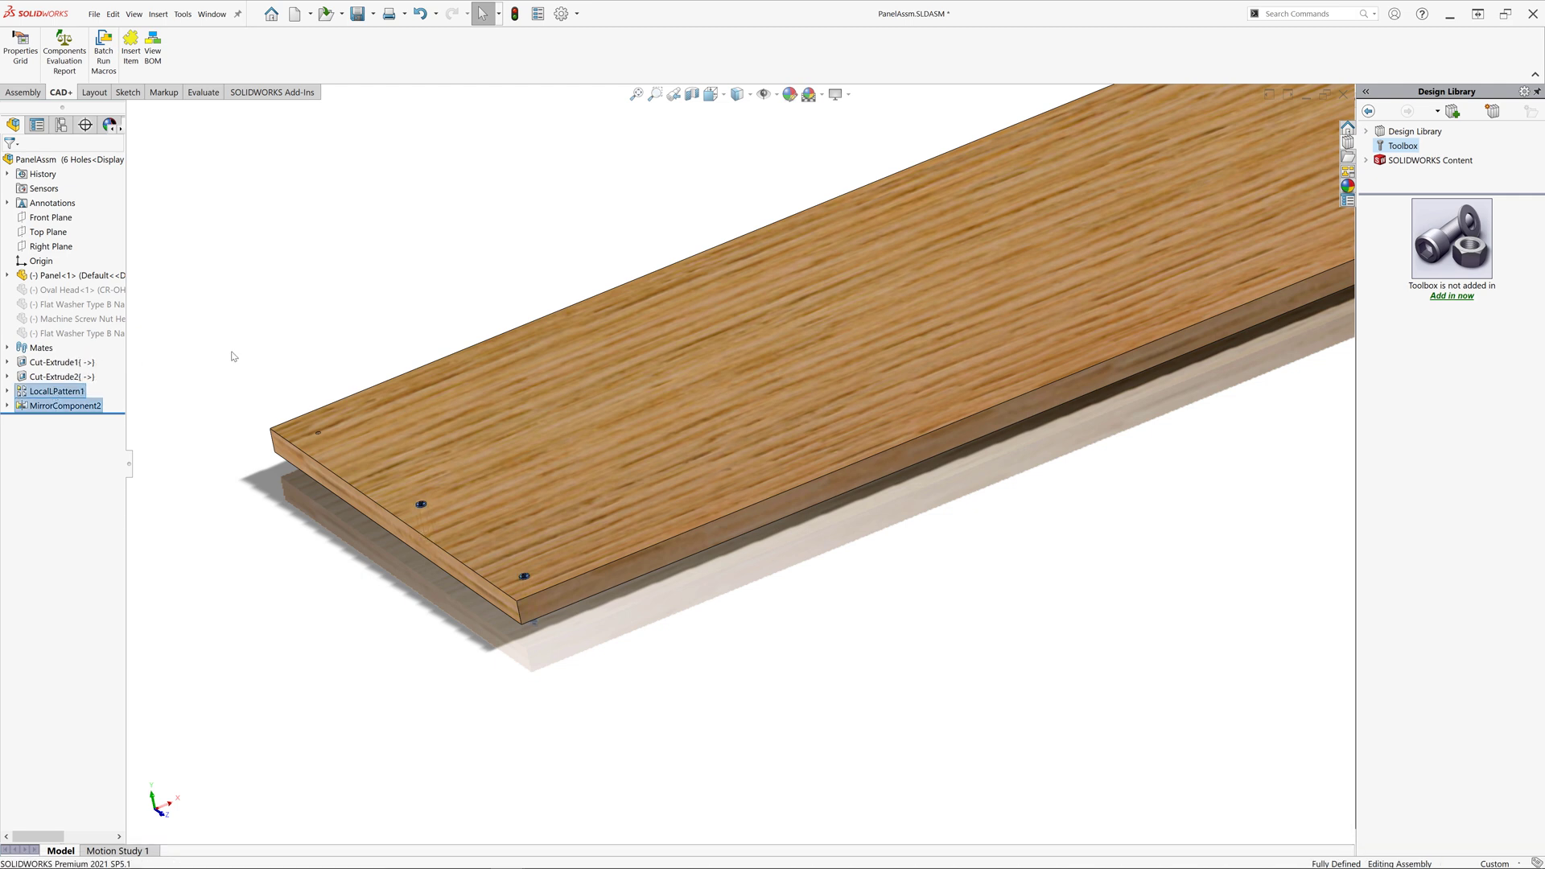
Step: In Insert Item choose Hardware > Bolts > Hex Finished, clear a trial location and enable Multi Insert
{"action": "left_click", "coordinate": [131, 52]}
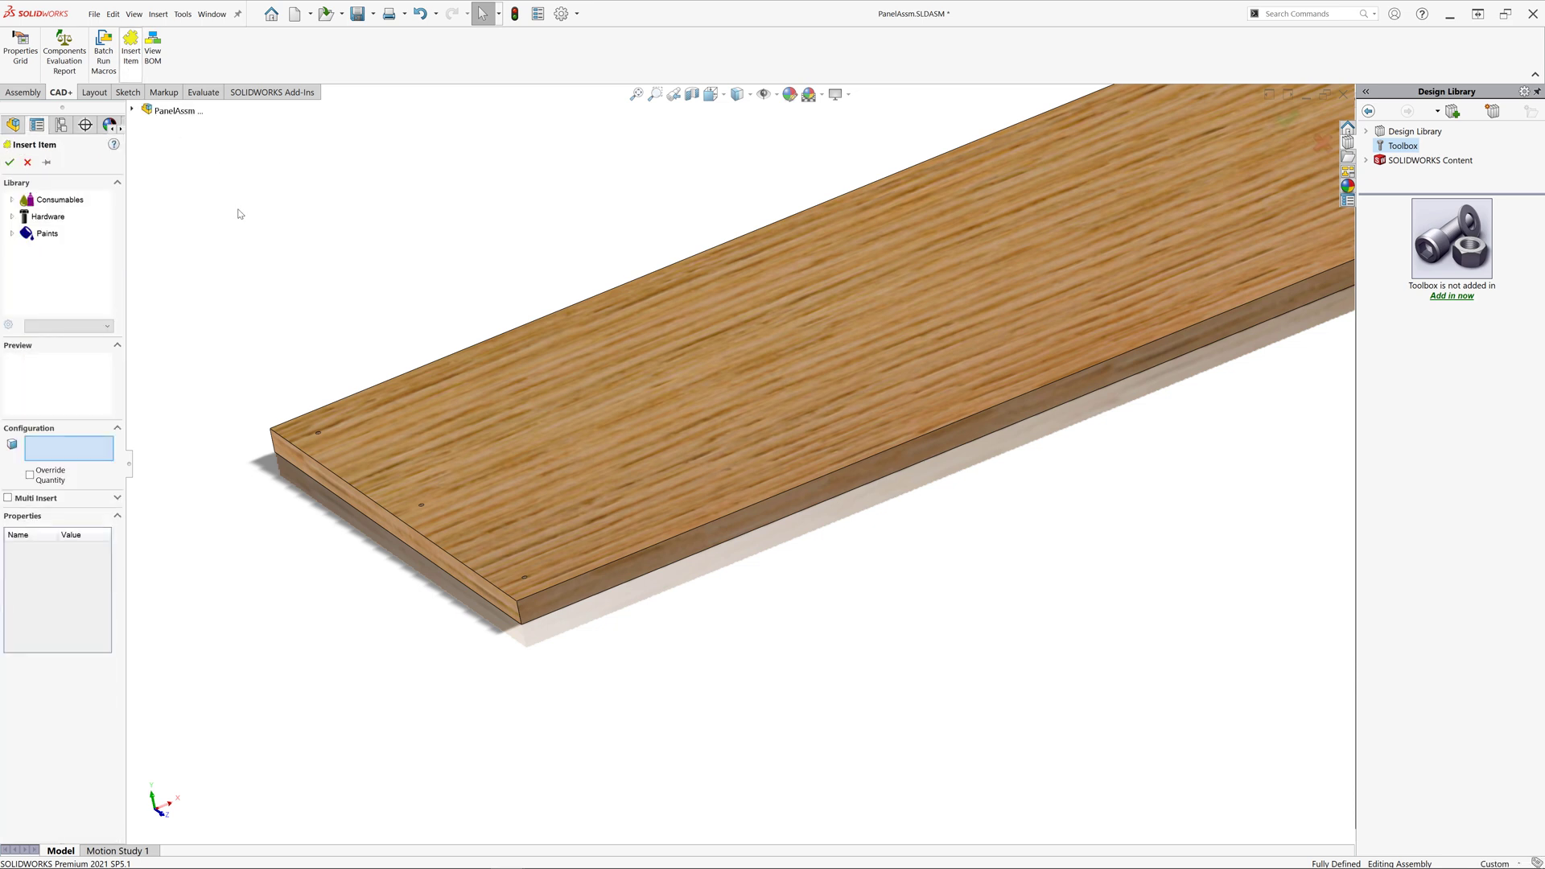
{"action": "left_click", "coordinate": [12, 219]}
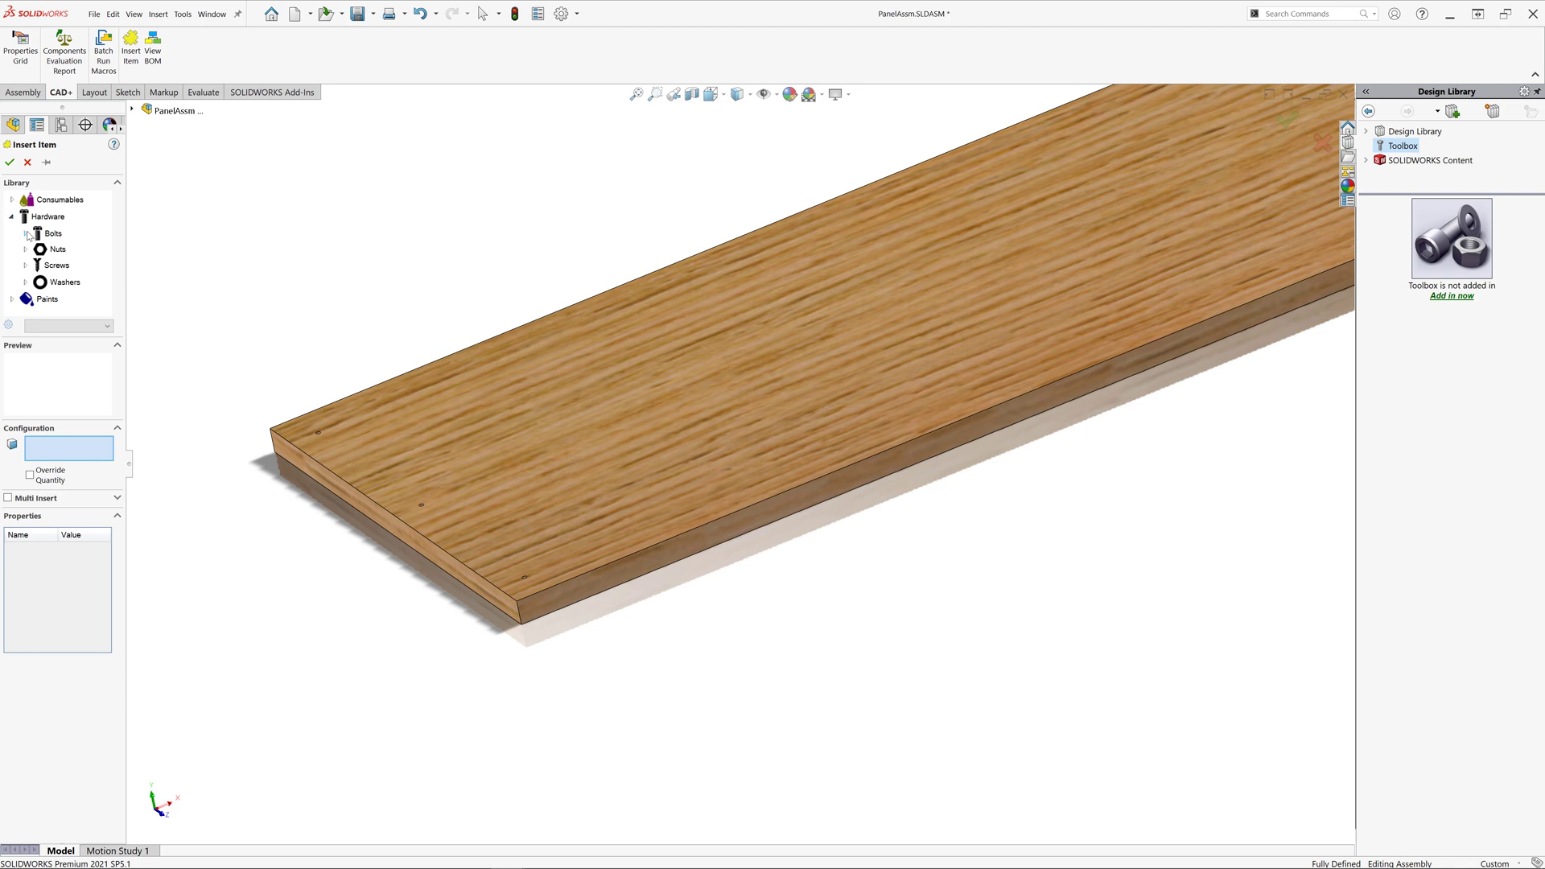
{"action": "left_click", "coordinate": [27, 234]}
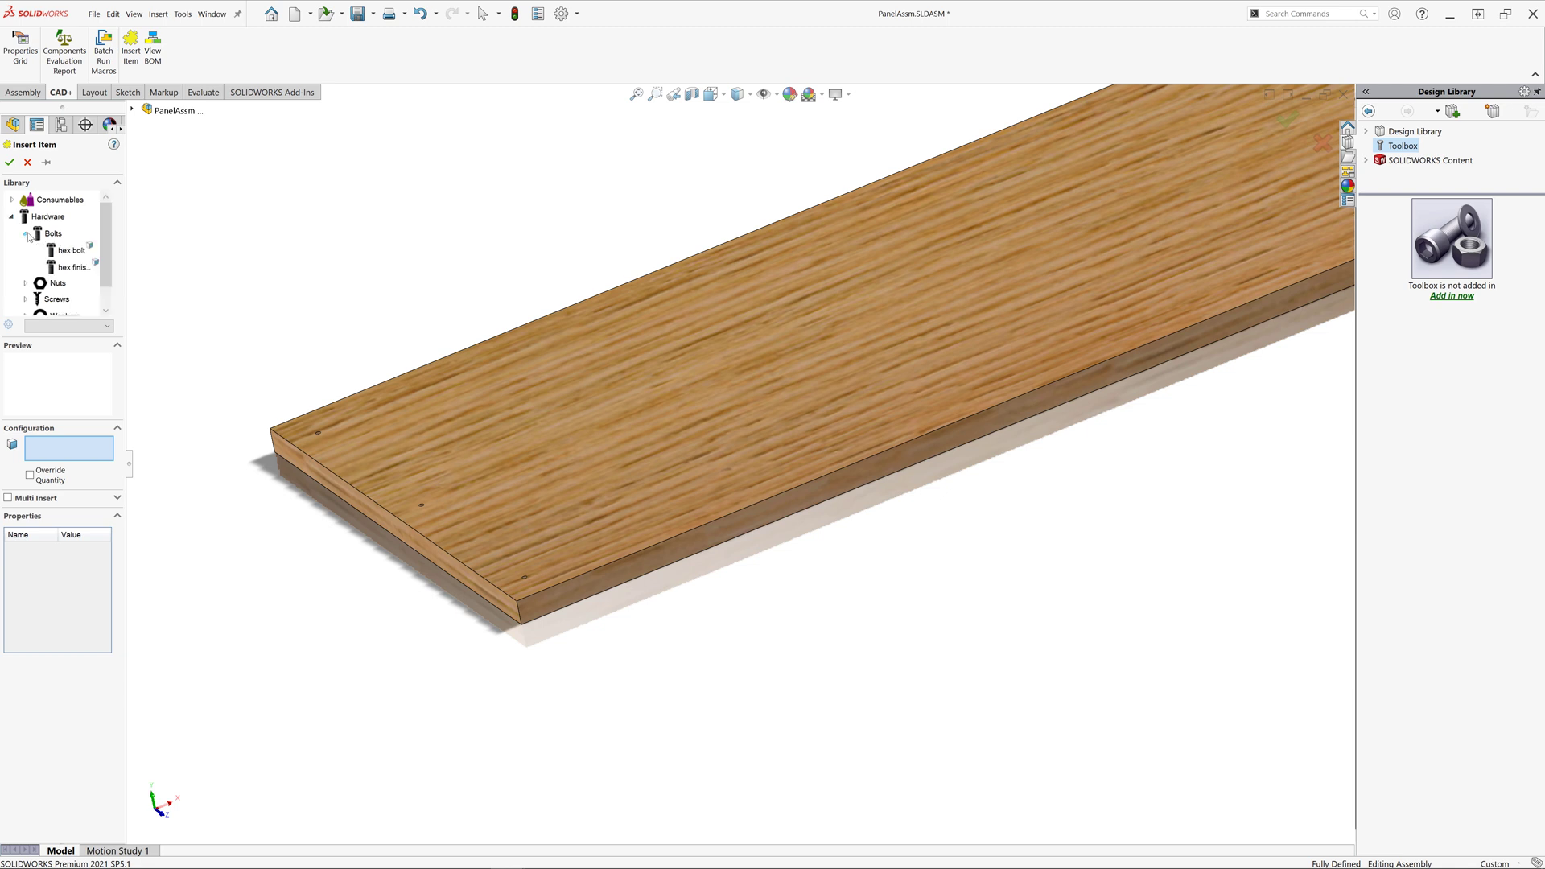
{"action": "left_click", "coordinate": [69, 267]}
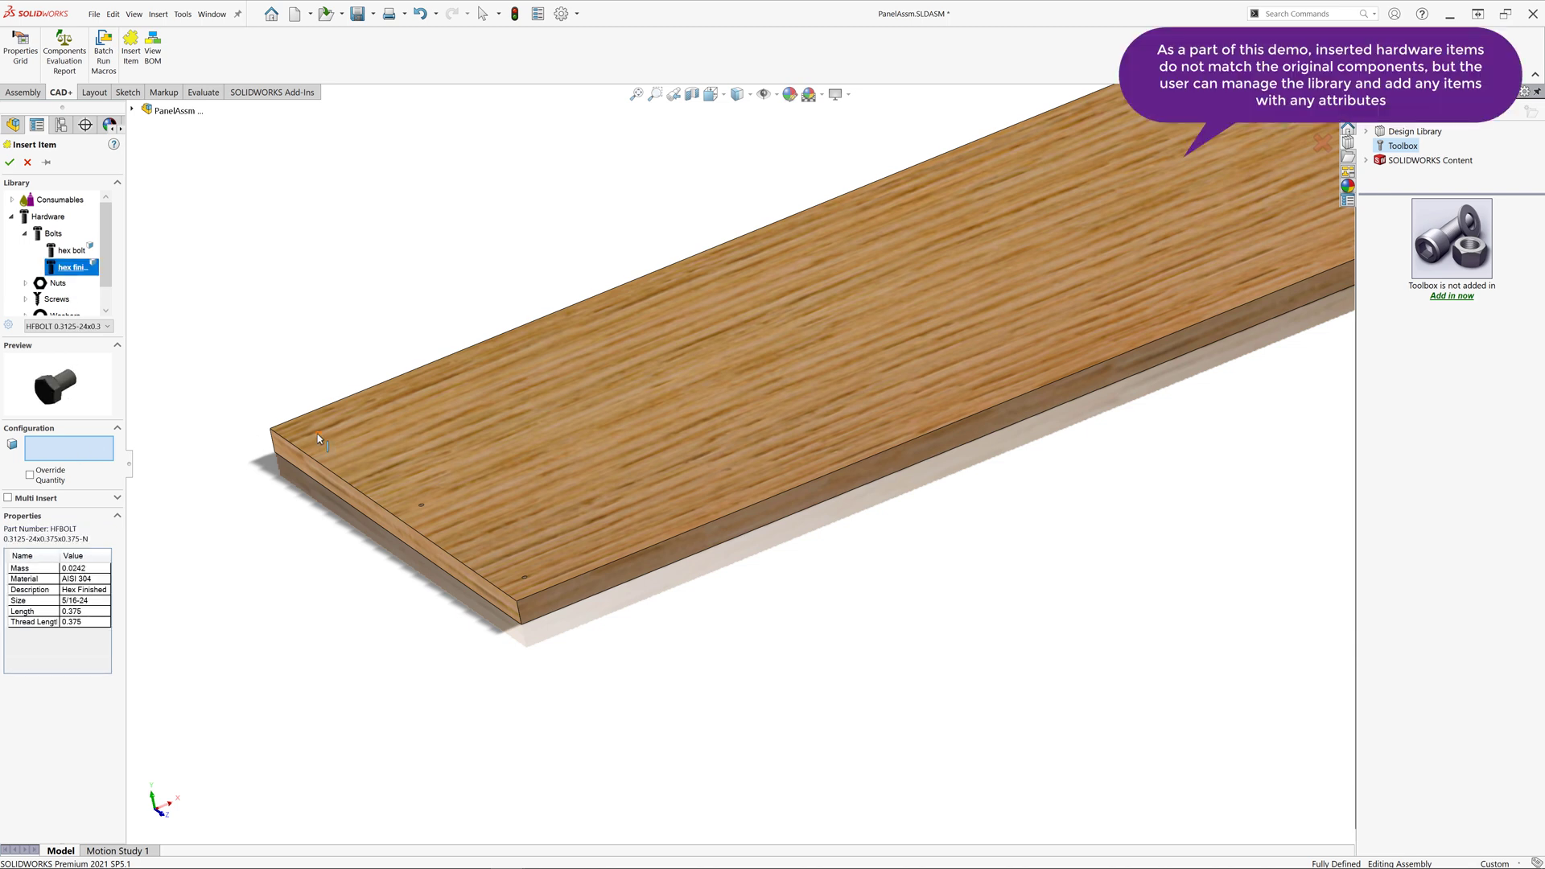
{"action": "scroll", "coordinate": [363, 453], "scroll_direction": "down", "scroll_amount": 1}
{"action": "scroll", "coordinate": [377, 458], "scroll_direction": "down", "scroll_amount": 2}
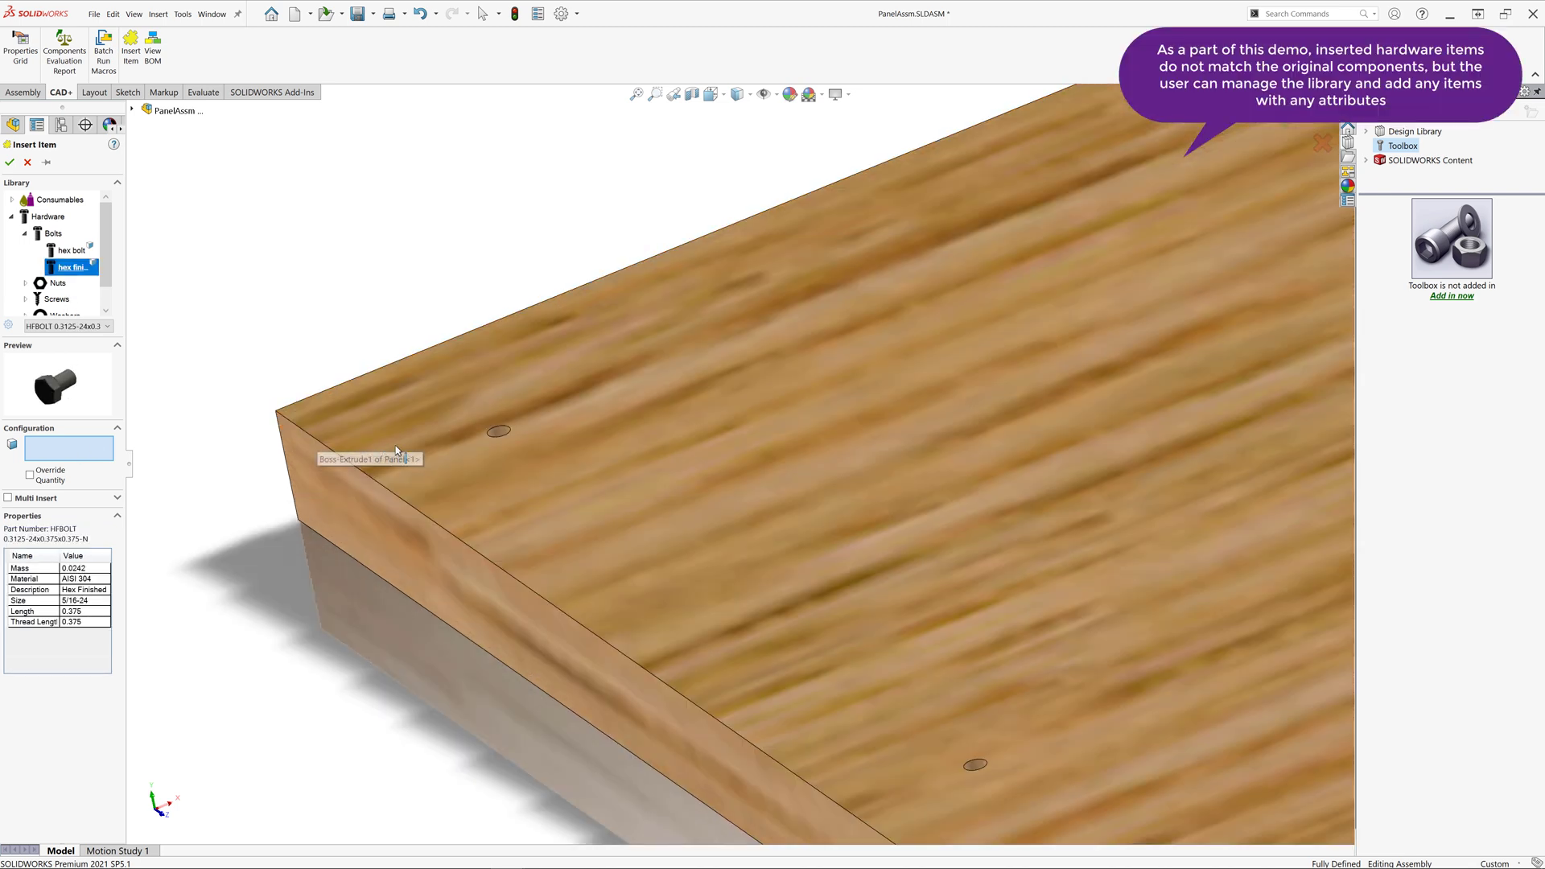
{"action": "left_click", "coordinate": [504, 435]}
{"action": "right_click", "coordinate": [51, 449]}
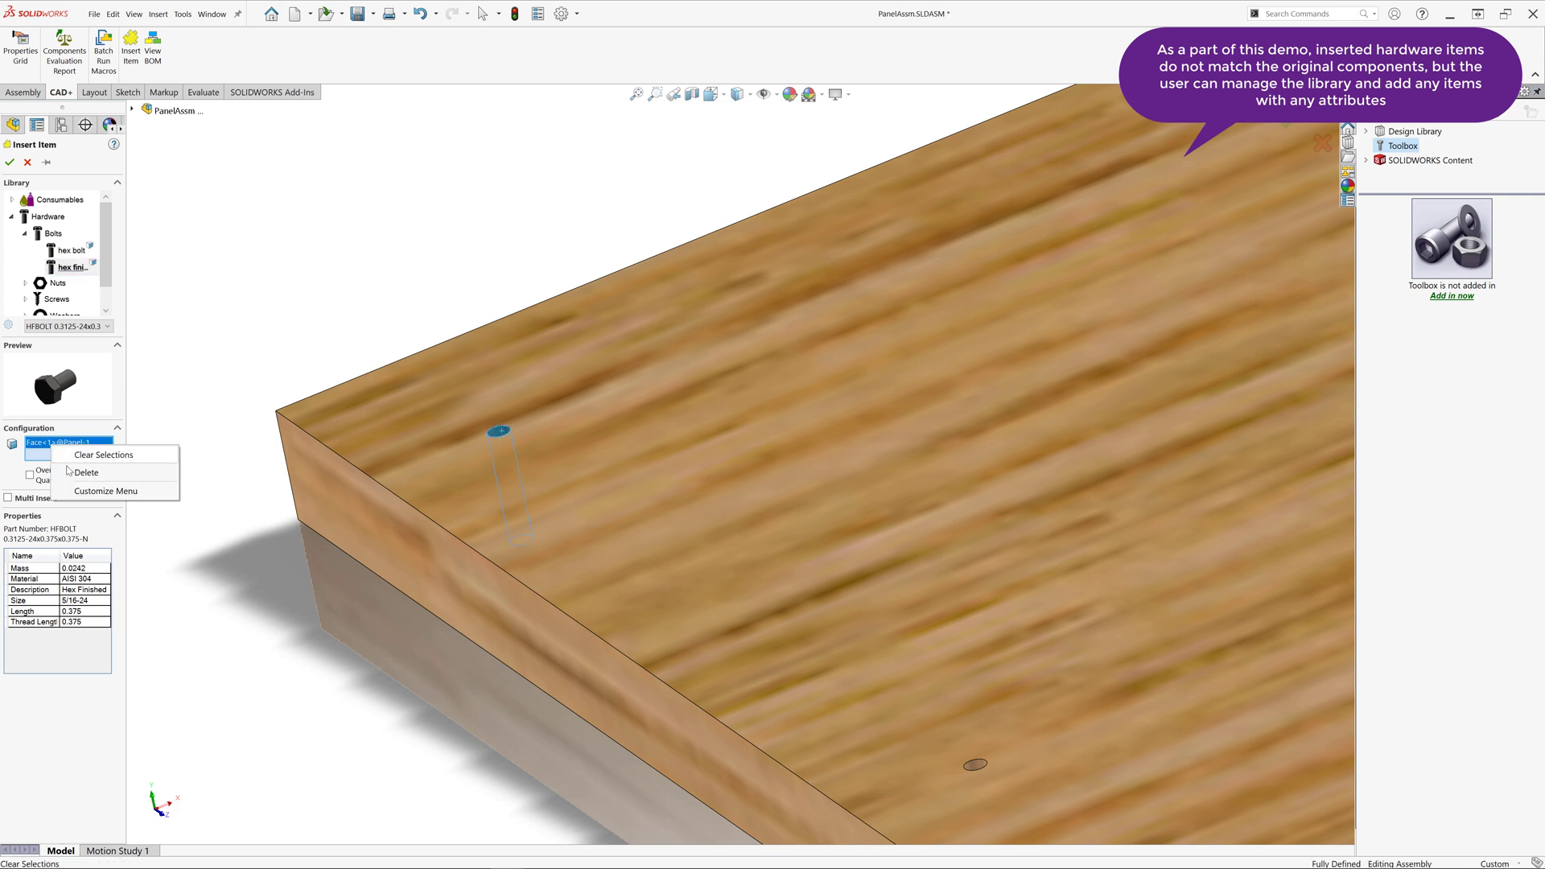
{"action": "left_click", "coordinate": [73, 474]}
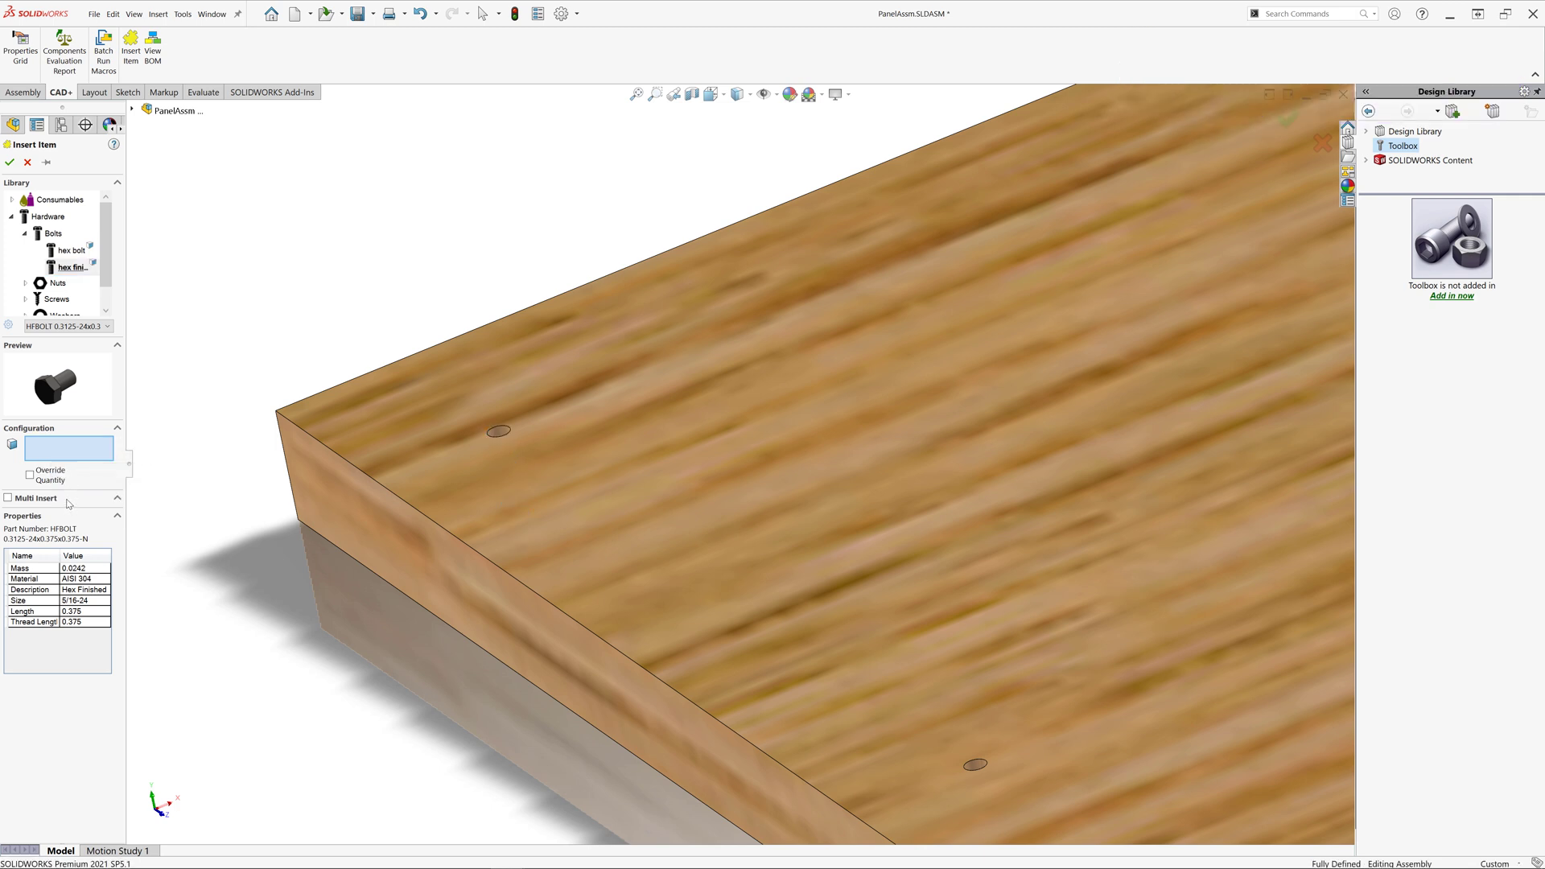
{"action": "left_click", "coordinate": [10, 498]}
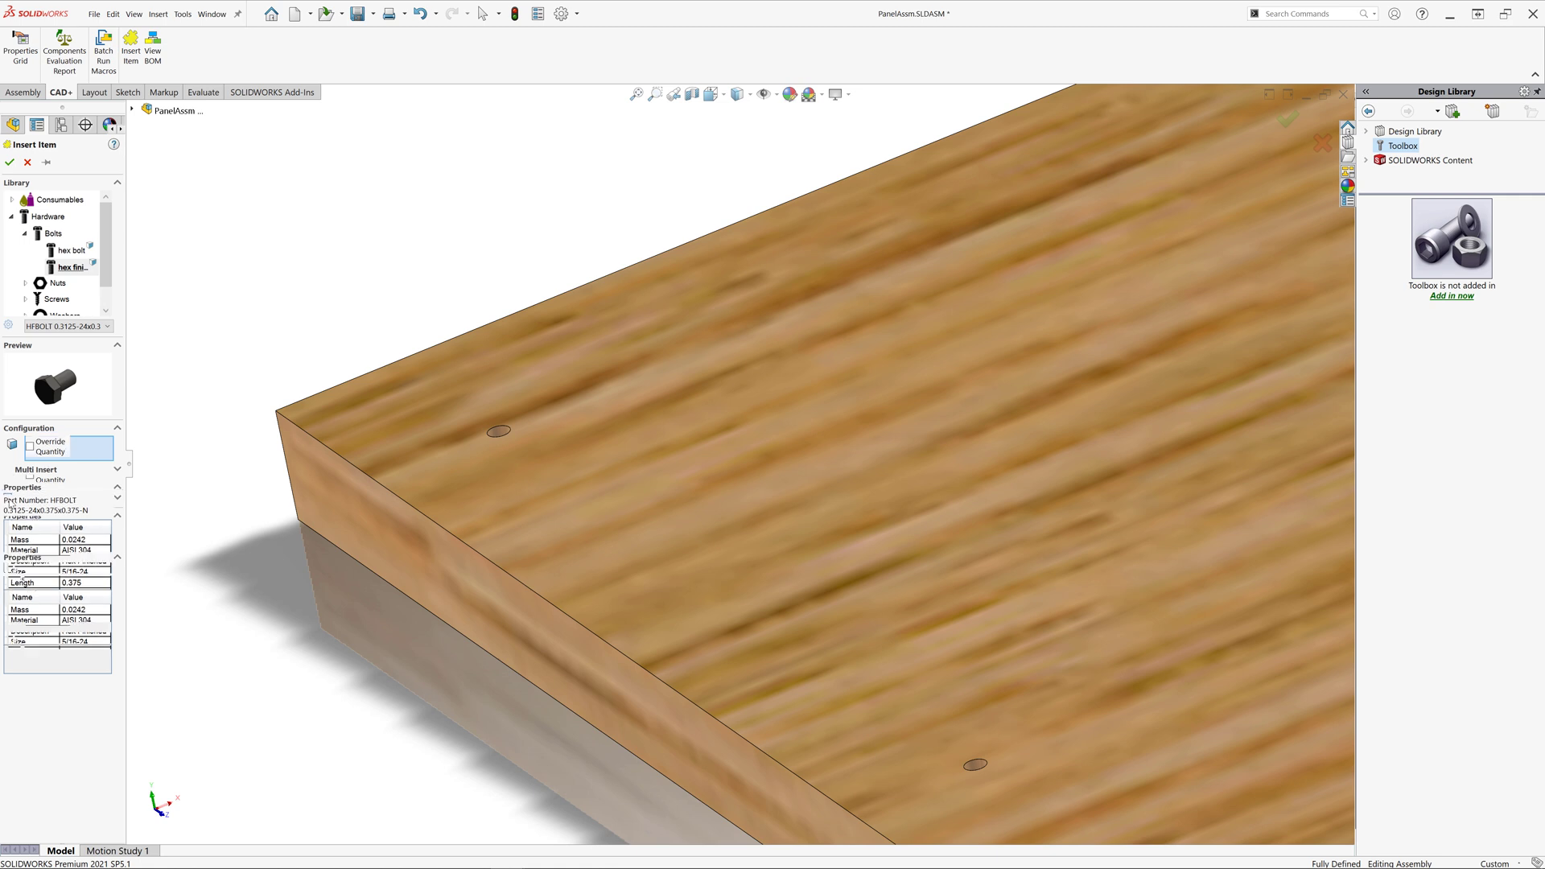
Step: Pick the six hole faces of the panel as bolt locations
{"action": "left_click", "coordinate": [500, 442]}
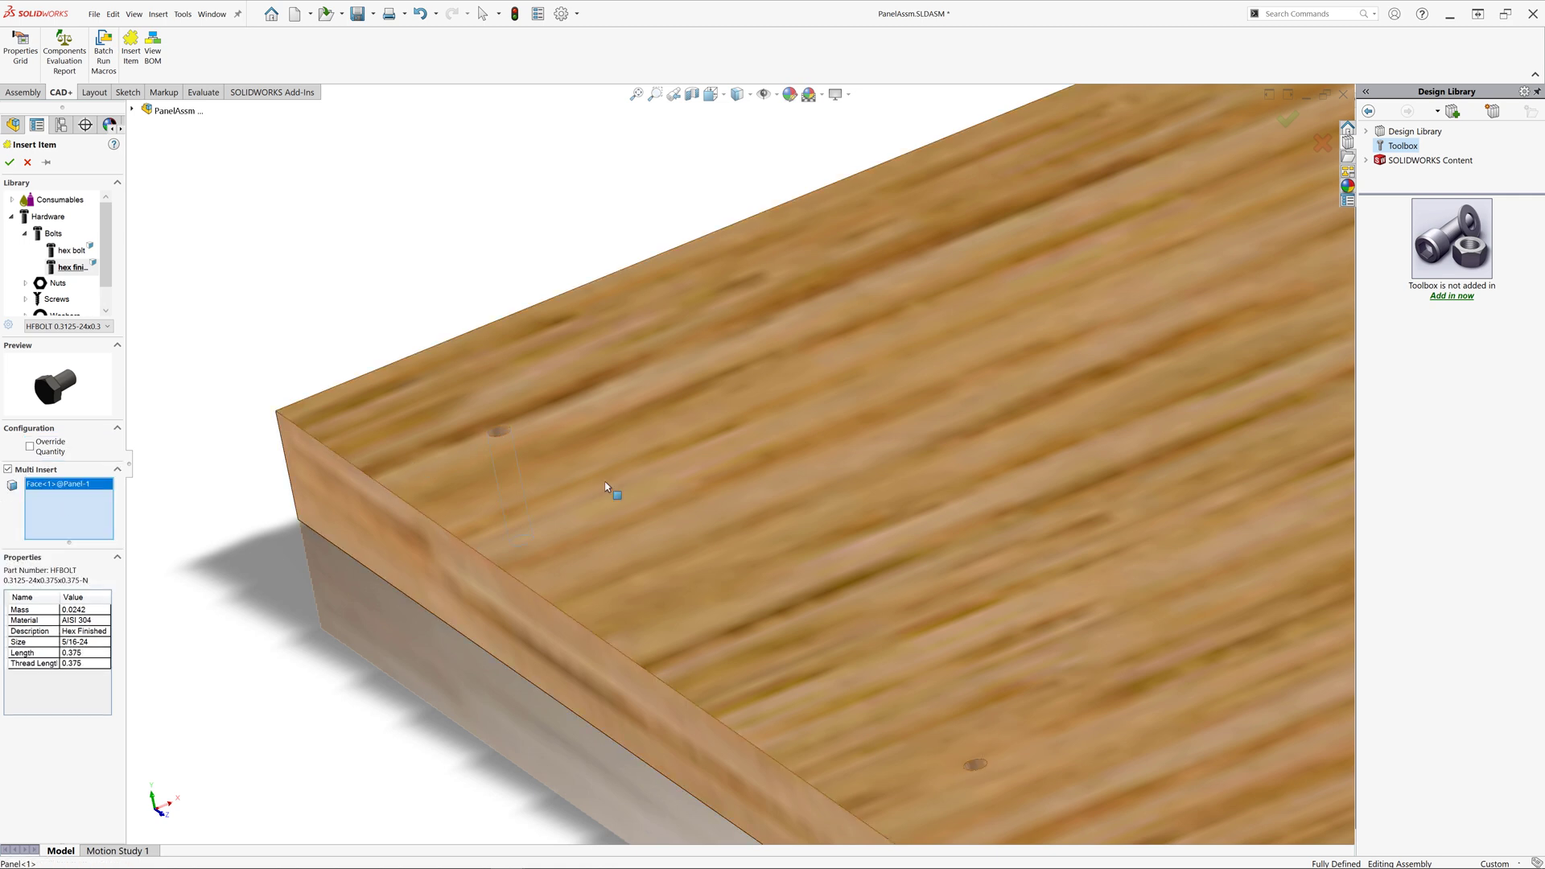
{"action": "scroll", "coordinate": [953, 737], "scroll_direction": "up", "scroll_amount": 2}
{"action": "left_click", "coordinate": [935, 715]}
{"action": "scroll", "coordinate": [975, 679], "scroll_direction": "up", "scroll_amount": 3}
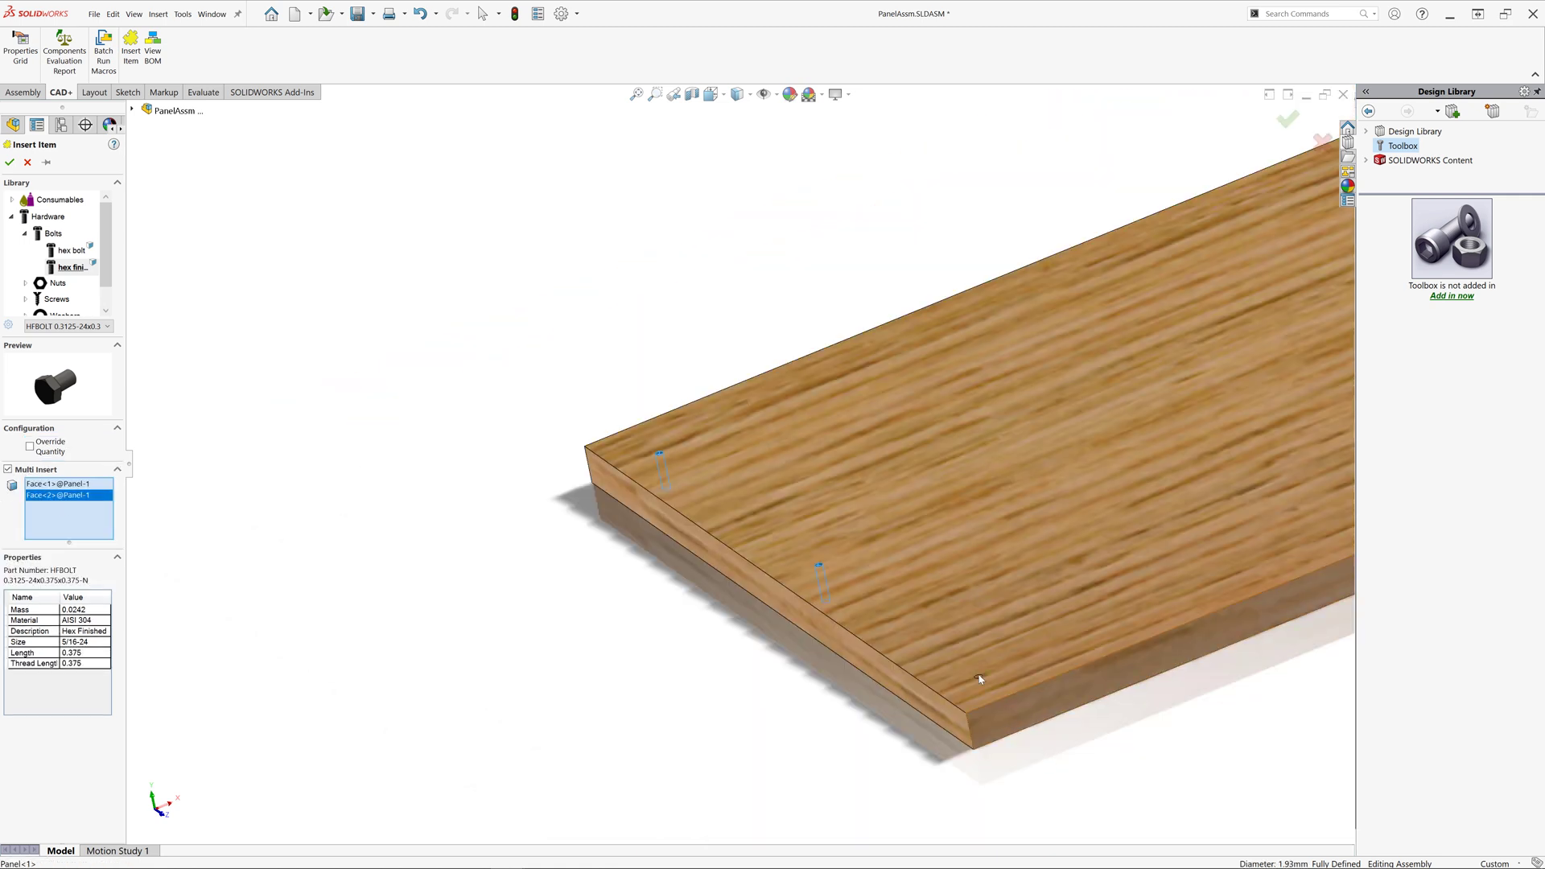
{"action": "scroll", "coordinate": [909, 625], "scroll_direction": "down", "scroll_amount": 4}
{"action": "left_click", "coordinate": [910, 624]}
{"action": "scroll", "coordinate": [918, 625], "scroll_direction": "up", "scroll_amount": 2}
{"action": "scroll", "coordinate": [1025, 470], "scroll_direction": "up", "scroll_amount": 3}
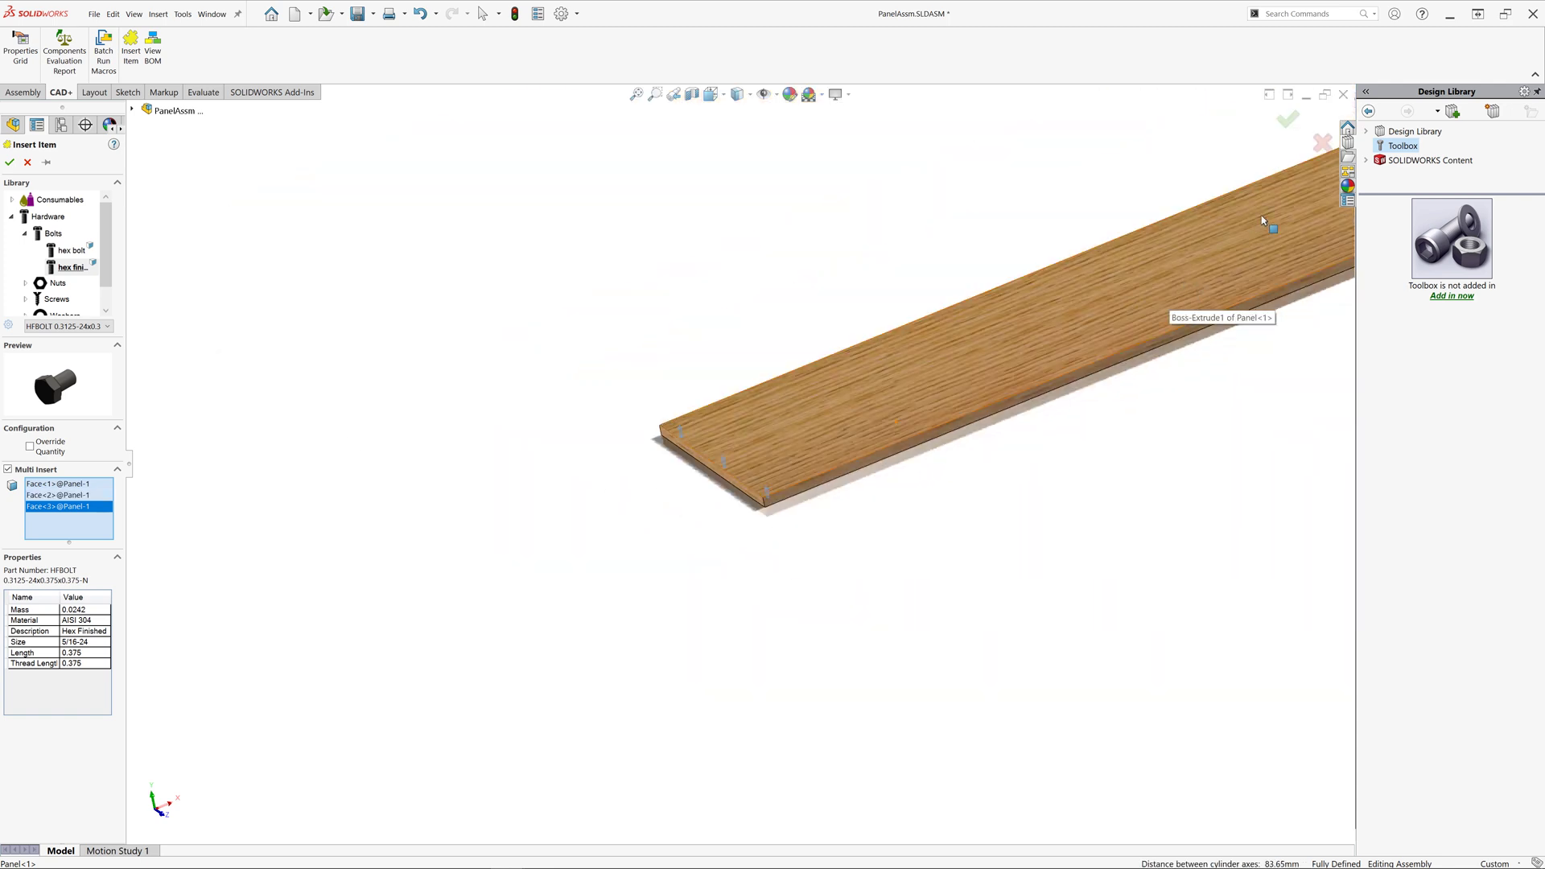
{"action": "scroll", "coordinate": [1264, 222], "scroll_direction": "up", "scroll_amount": 2}
{"action": "scroll", "coordinate": [1257, 251], "scroll_direction": "down", "scroll_amount": 4}
{"action": "scroll", "coordinate": [845, 301], "scroll_direction": "down", "scroll_amount": 2}
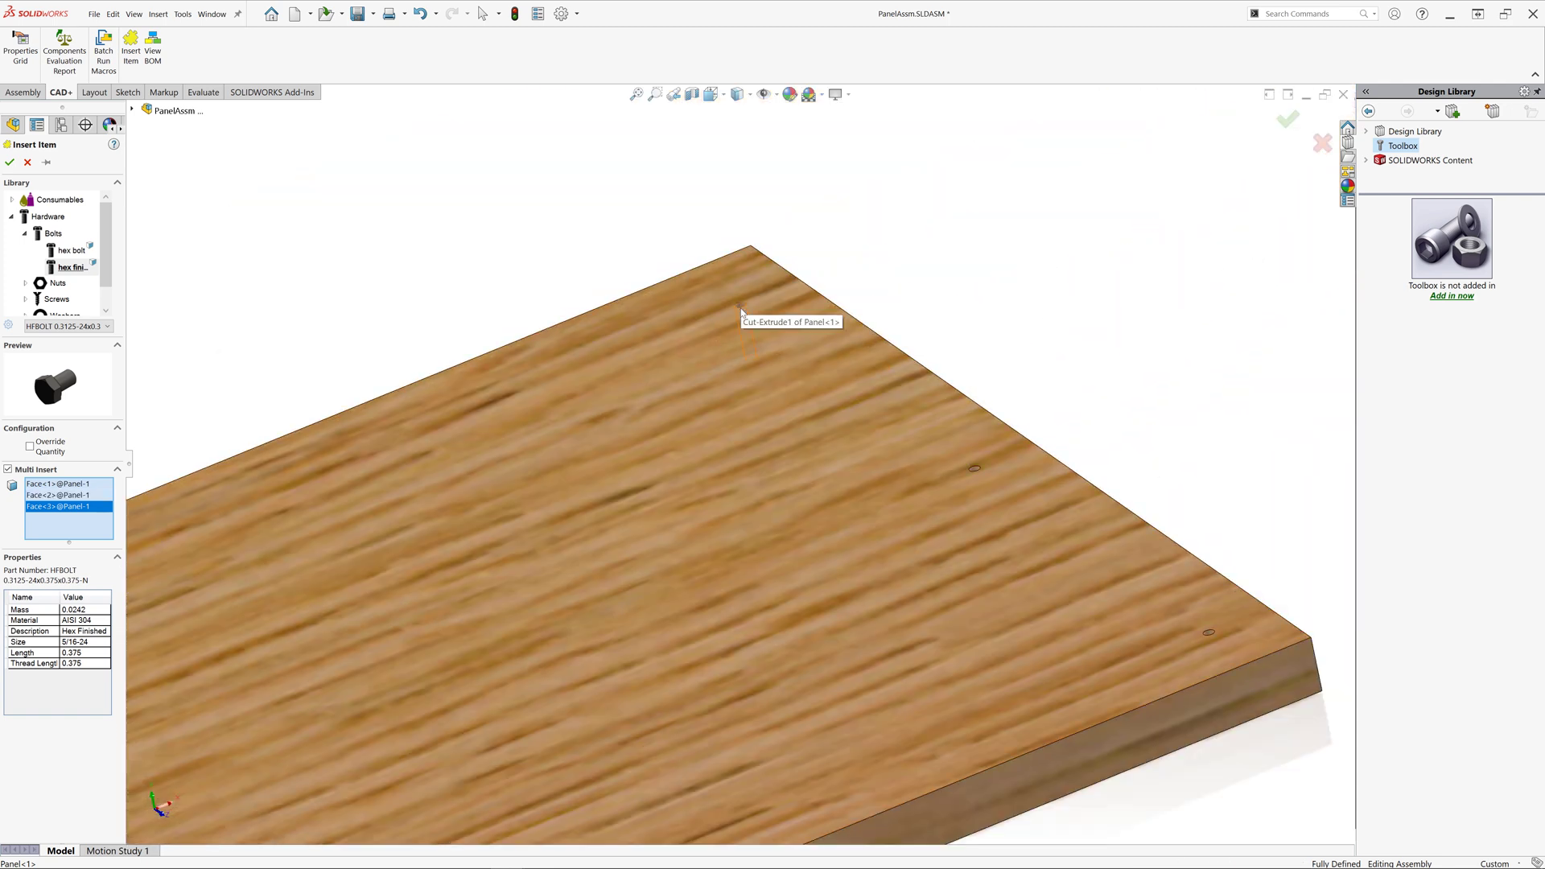
{"action": "left_click", "coordinate": [740, 305]}
{"action": "left_click", "coordinate": [977, 472]}
{"action": "left_click", "coordinate": [1208, 633]}
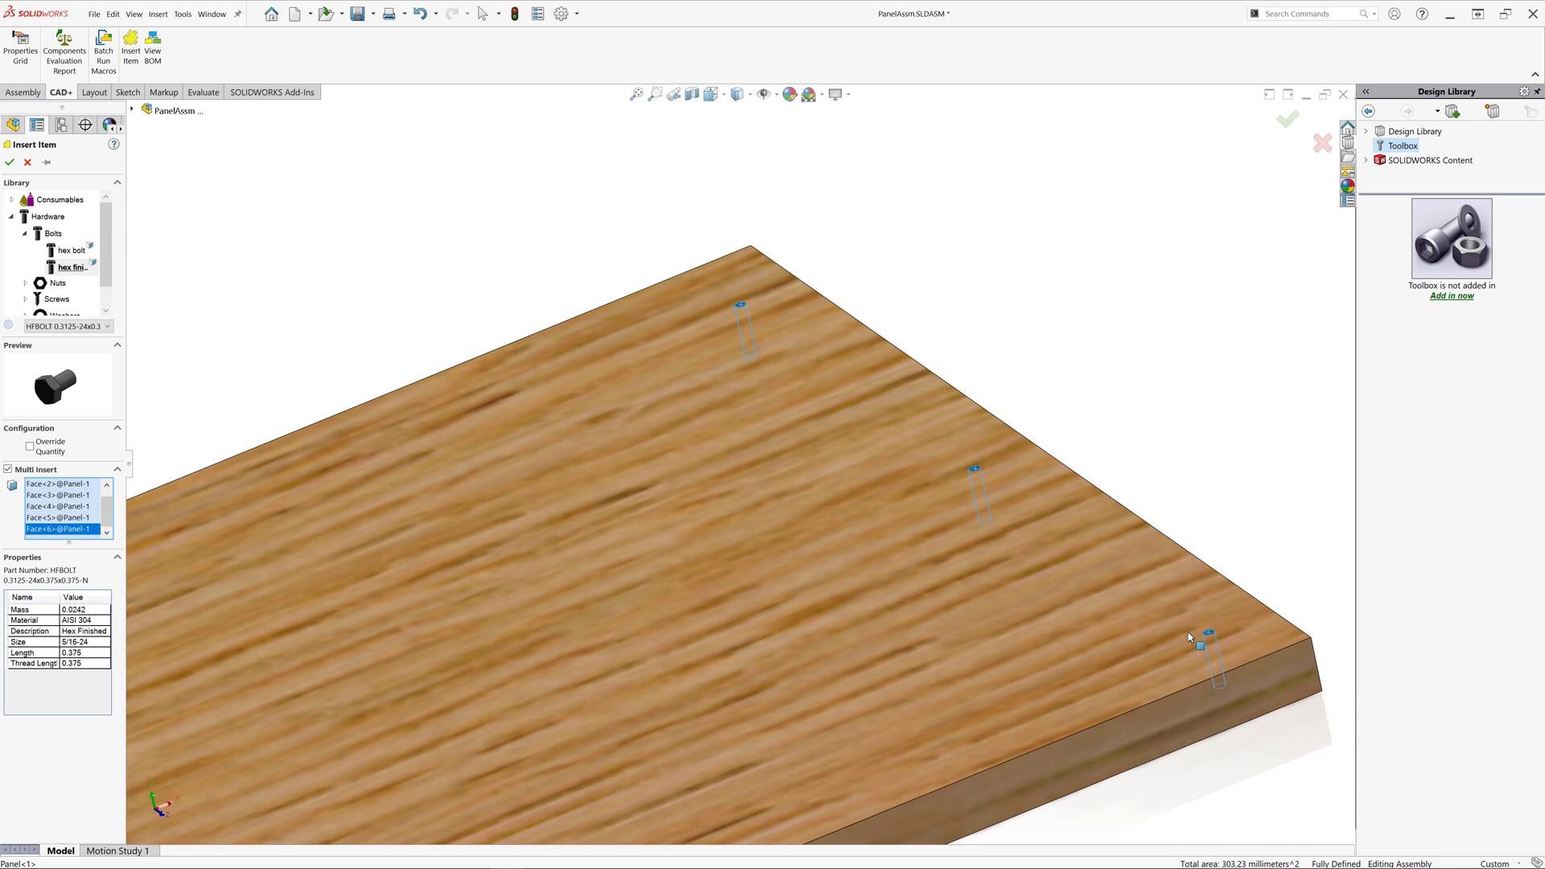
Step: Pin the panel, insert the six HFBOLT bolts, then choose the zinc-plated nut next
{"action": "left_click", "coordinate": [45, 163]}
{"action": "left_click_drag", "start_coordinate": [132, 469], "coordinate": [161, 464]}
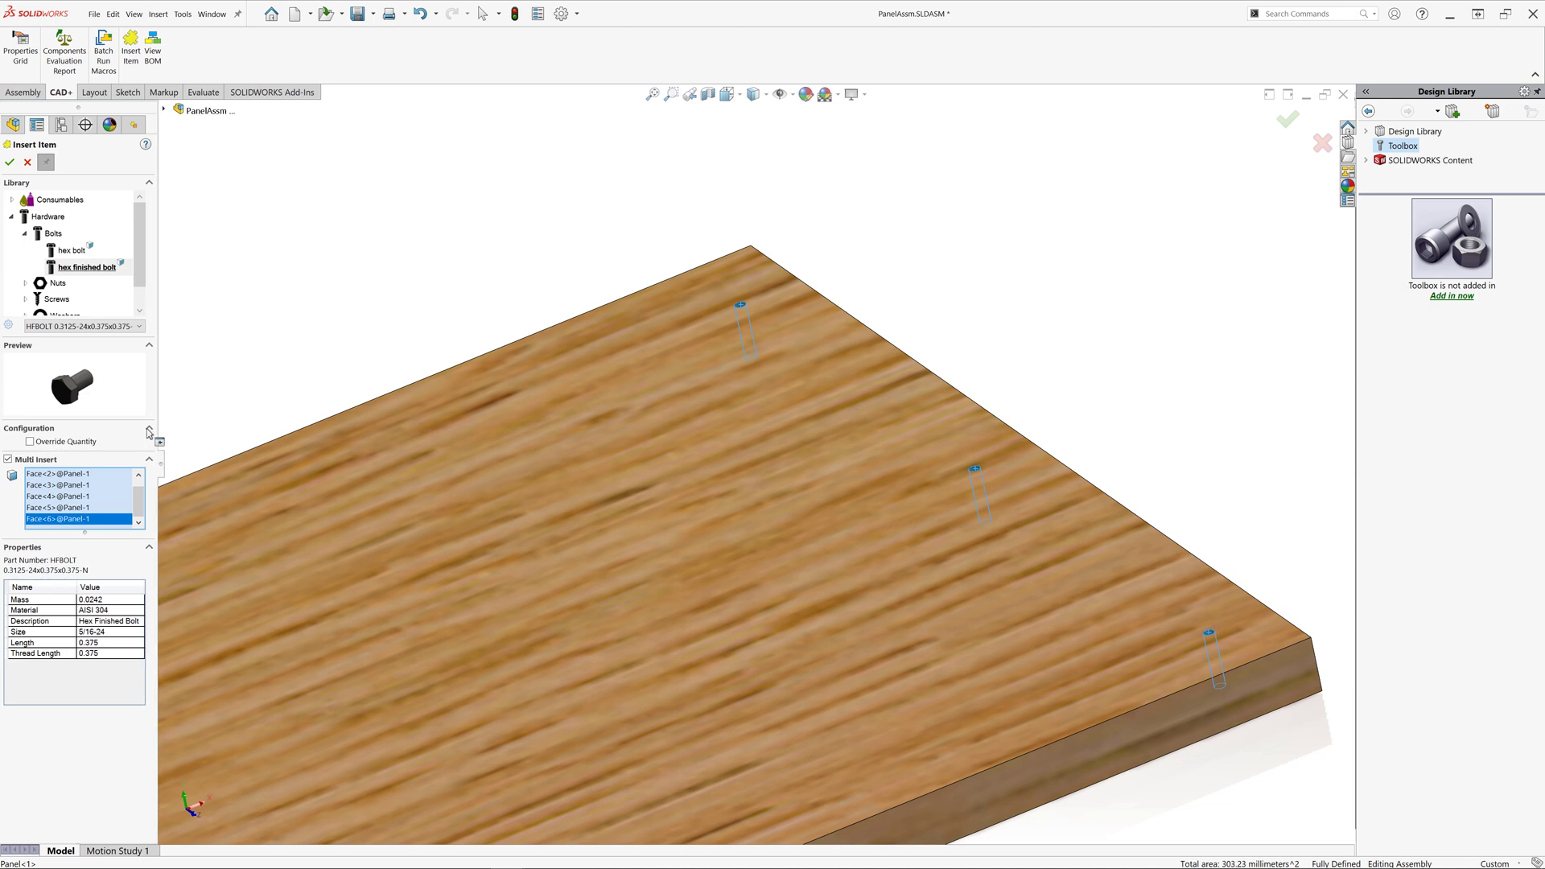
{"action": "left_click", "coordinate": [9, 162]}
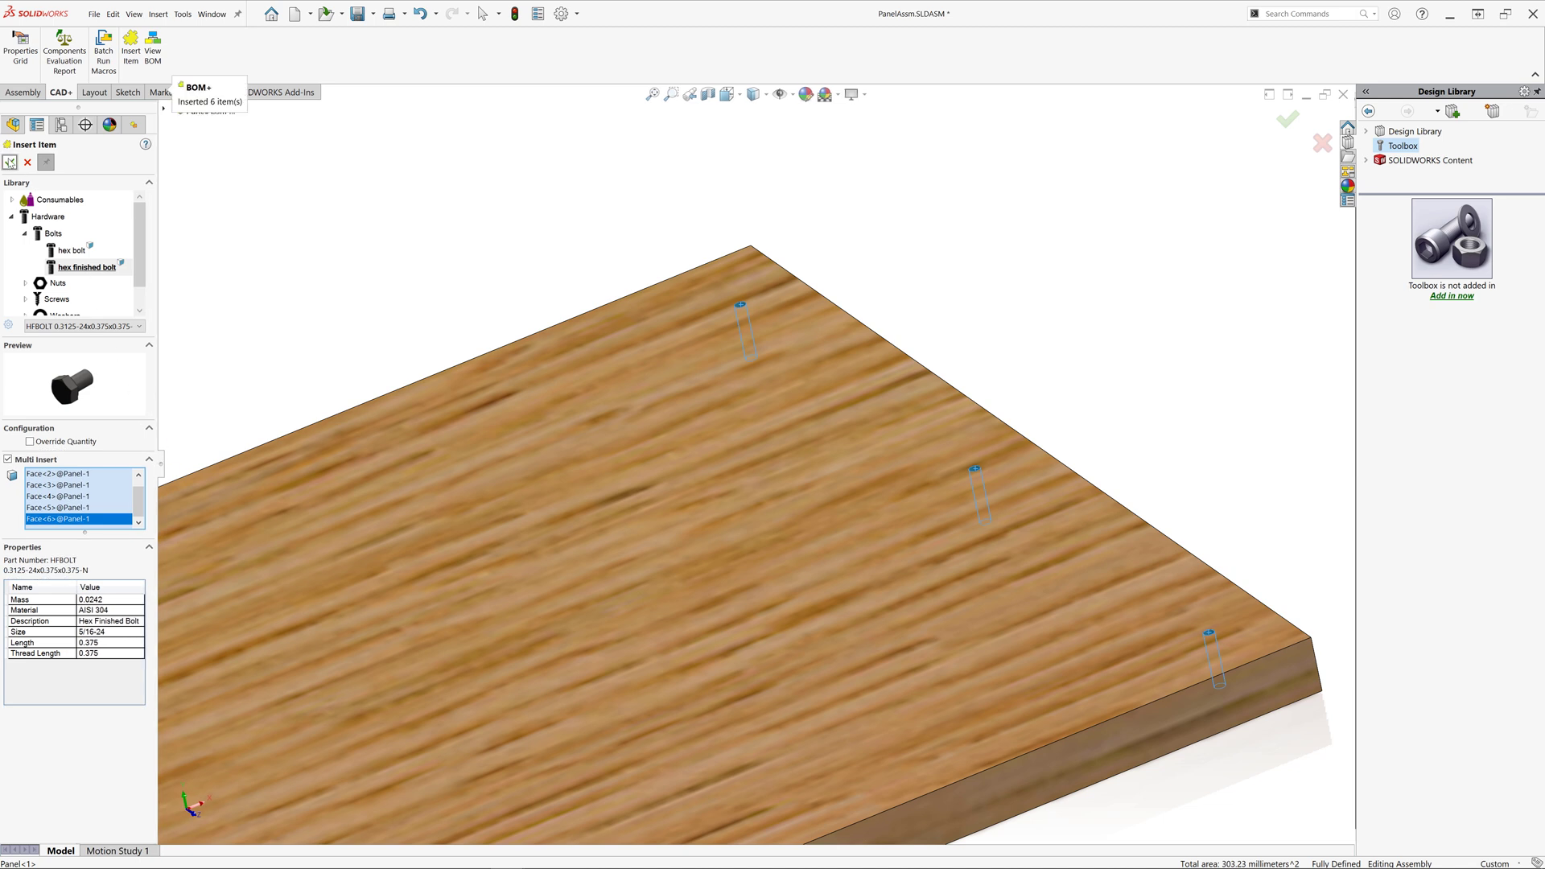
{"action": "left_click", "coordinate": [25, 283]}
{"action": "left_click", "coordinate": [66, 300]}
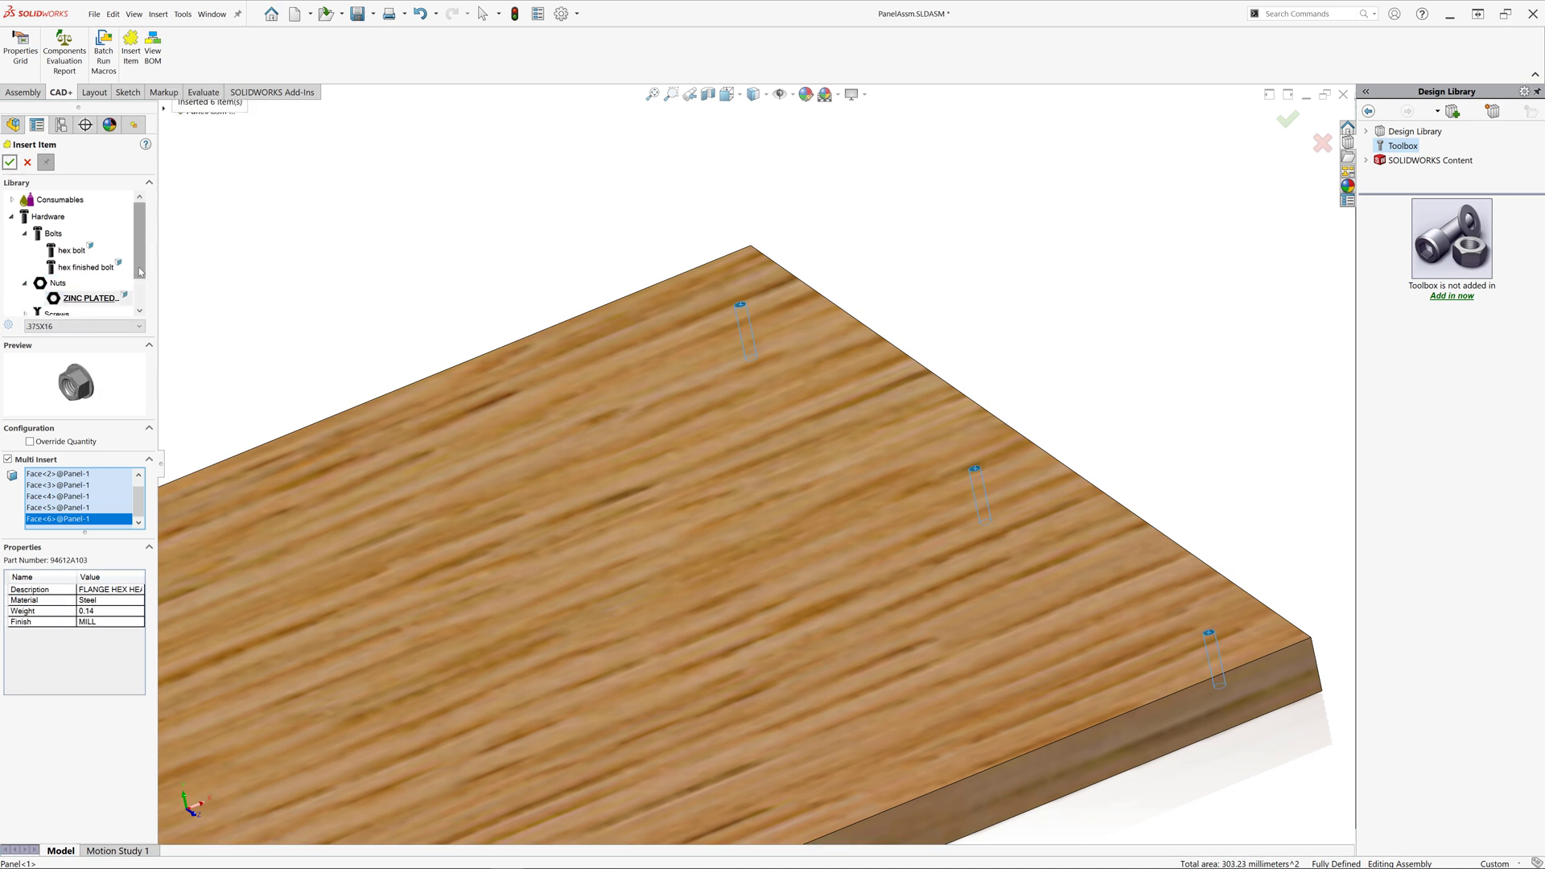
{"action": "scroll", "coordinate": [141, 271], "scroll_direction": "down", "scroll_amount": 1}
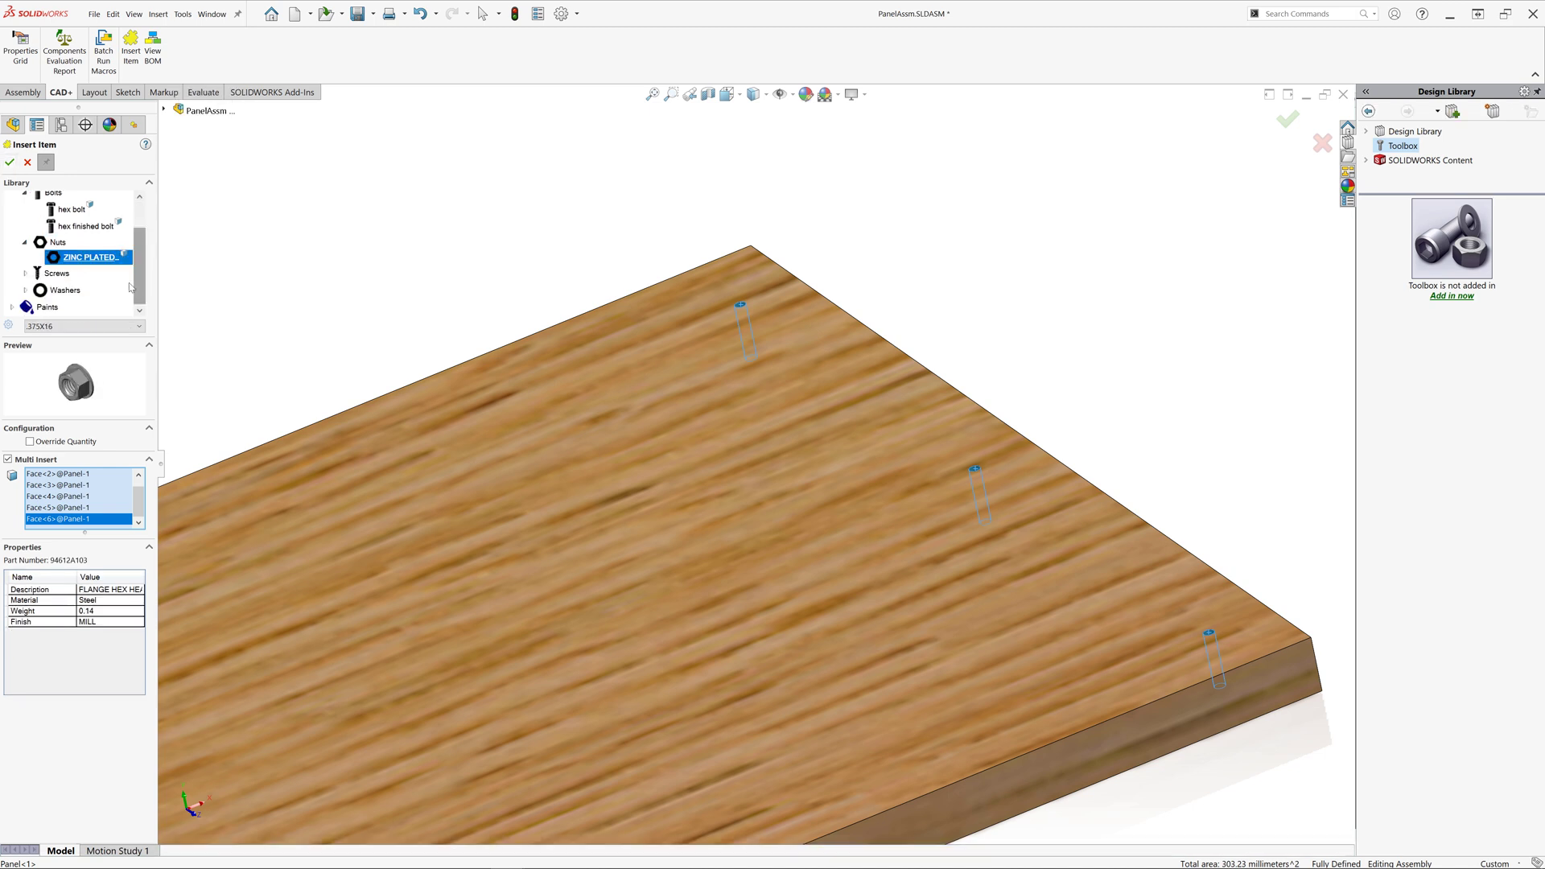
Step: Insert six flat washer type A narrow items and show the list of inserted BOM+ items
{"action": "left_click", "coordinate": [26, 291]}
{"action": "left_click", "coordinate": [71, 310]}
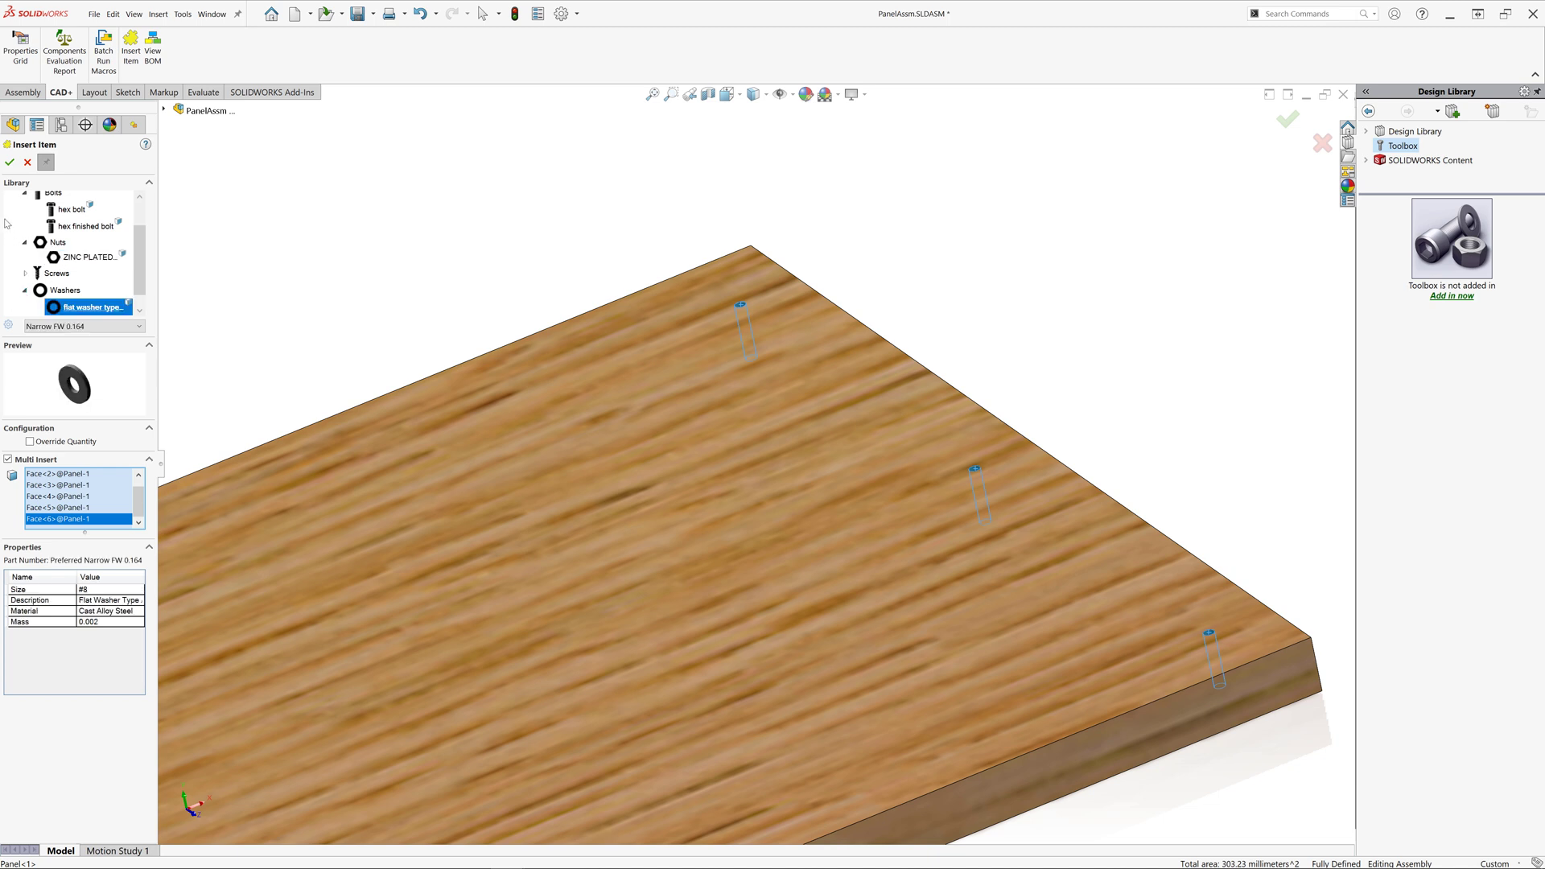
{"action": "left_click", "coordinate": [10, 162]}
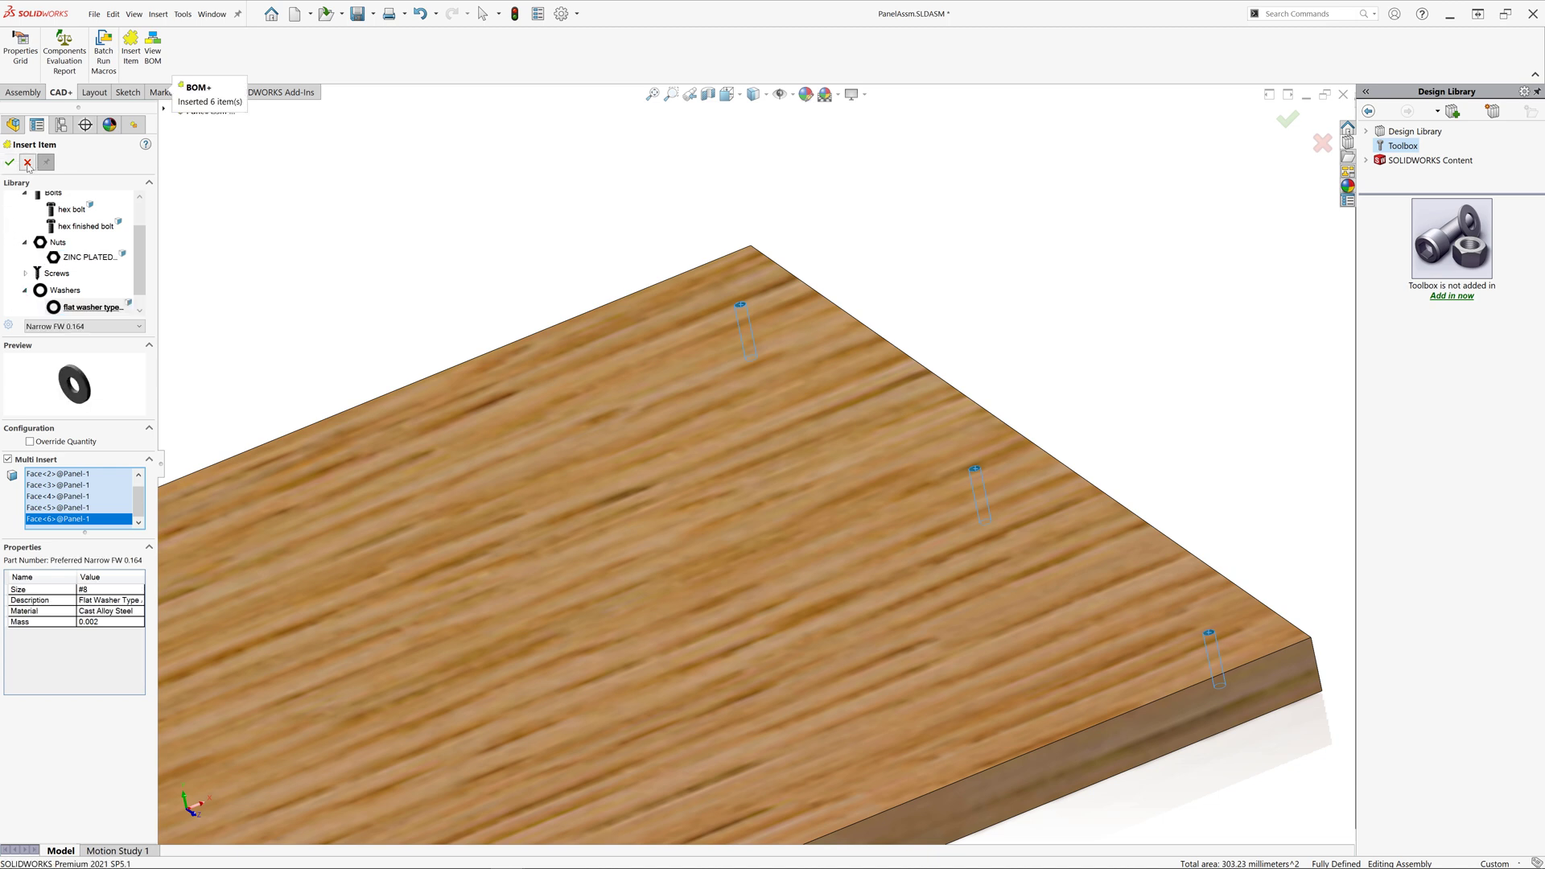
{"action": "left_click", "coordinate": [134, 129]}
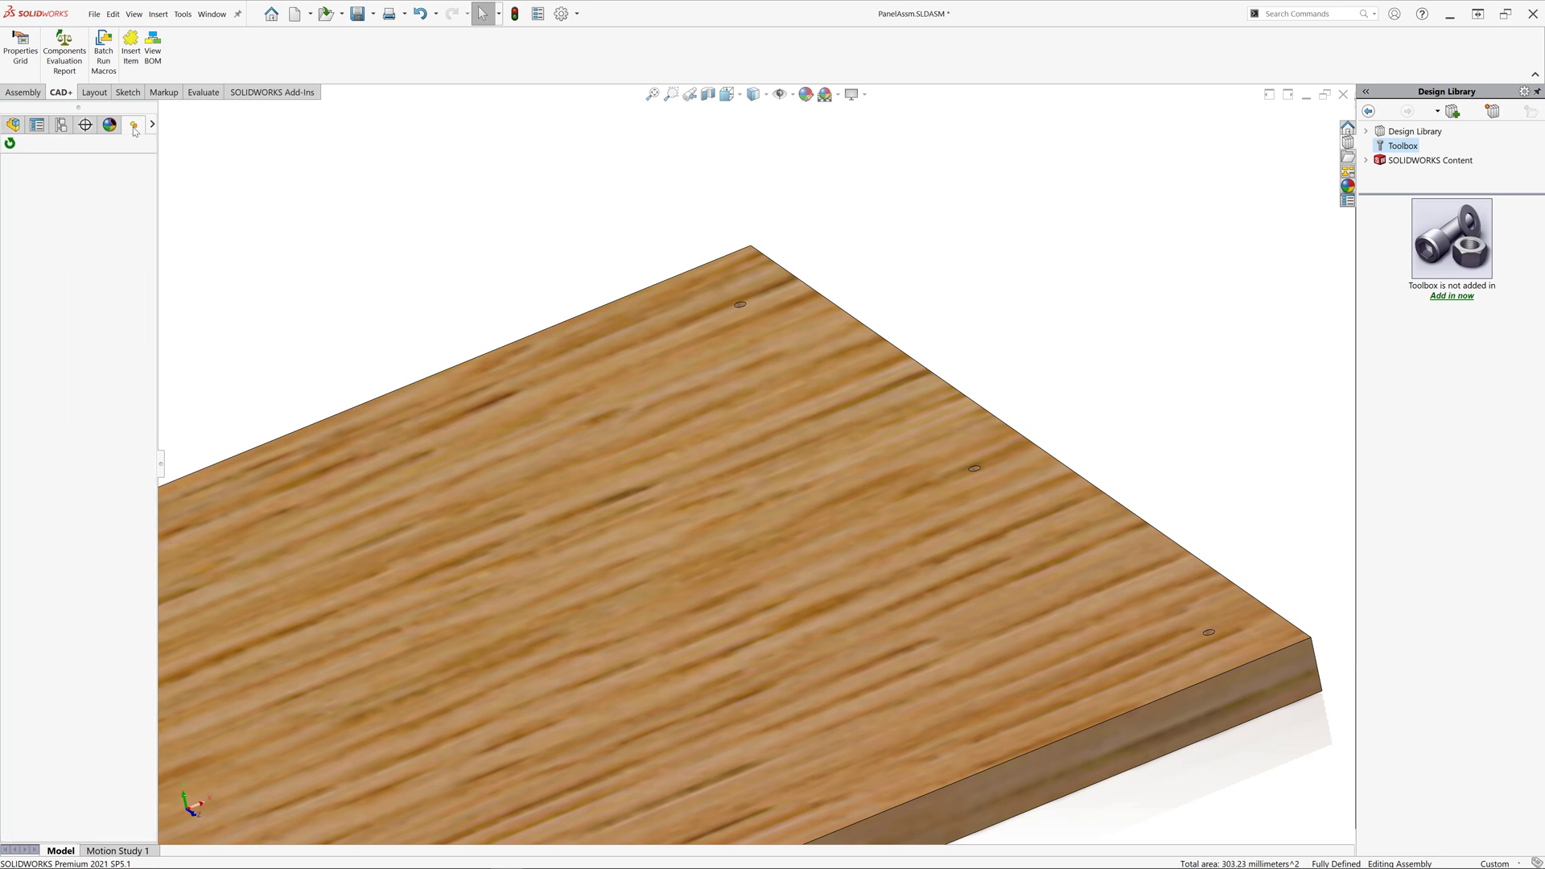
Step: Expand the hex finished bolt item and select its Instances 1–6 to confirm six bolts in the panel holes
{"action": "left_click", "coordinate": [11, 164]}
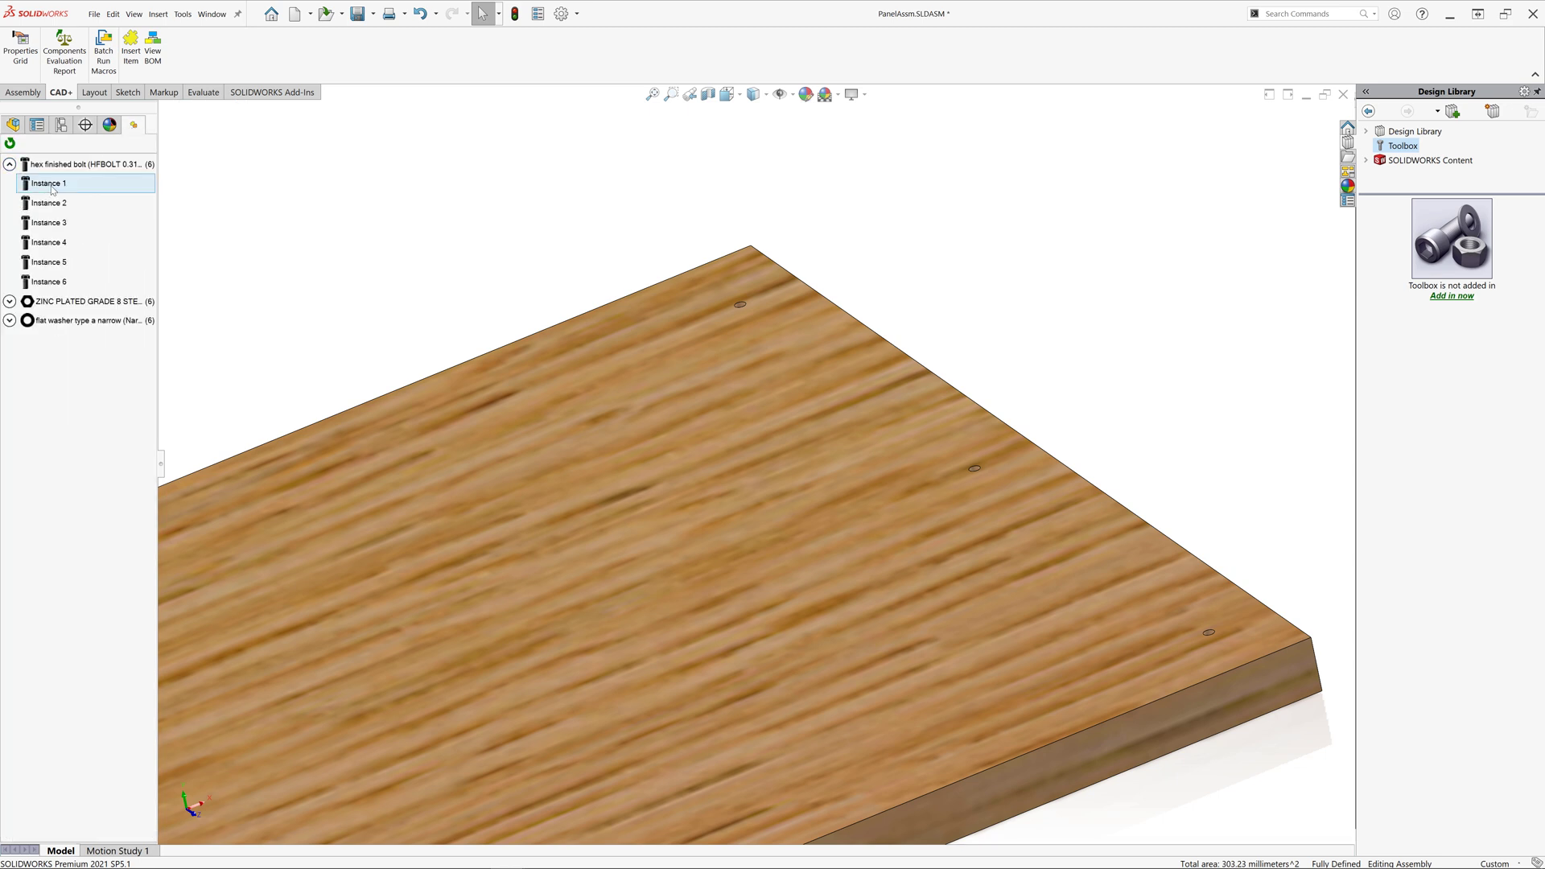
{"action": "left_click", "coordinate": [53, 189]}
{"action": "left_click", "coordinate": [56, 281], "text": "shift"}
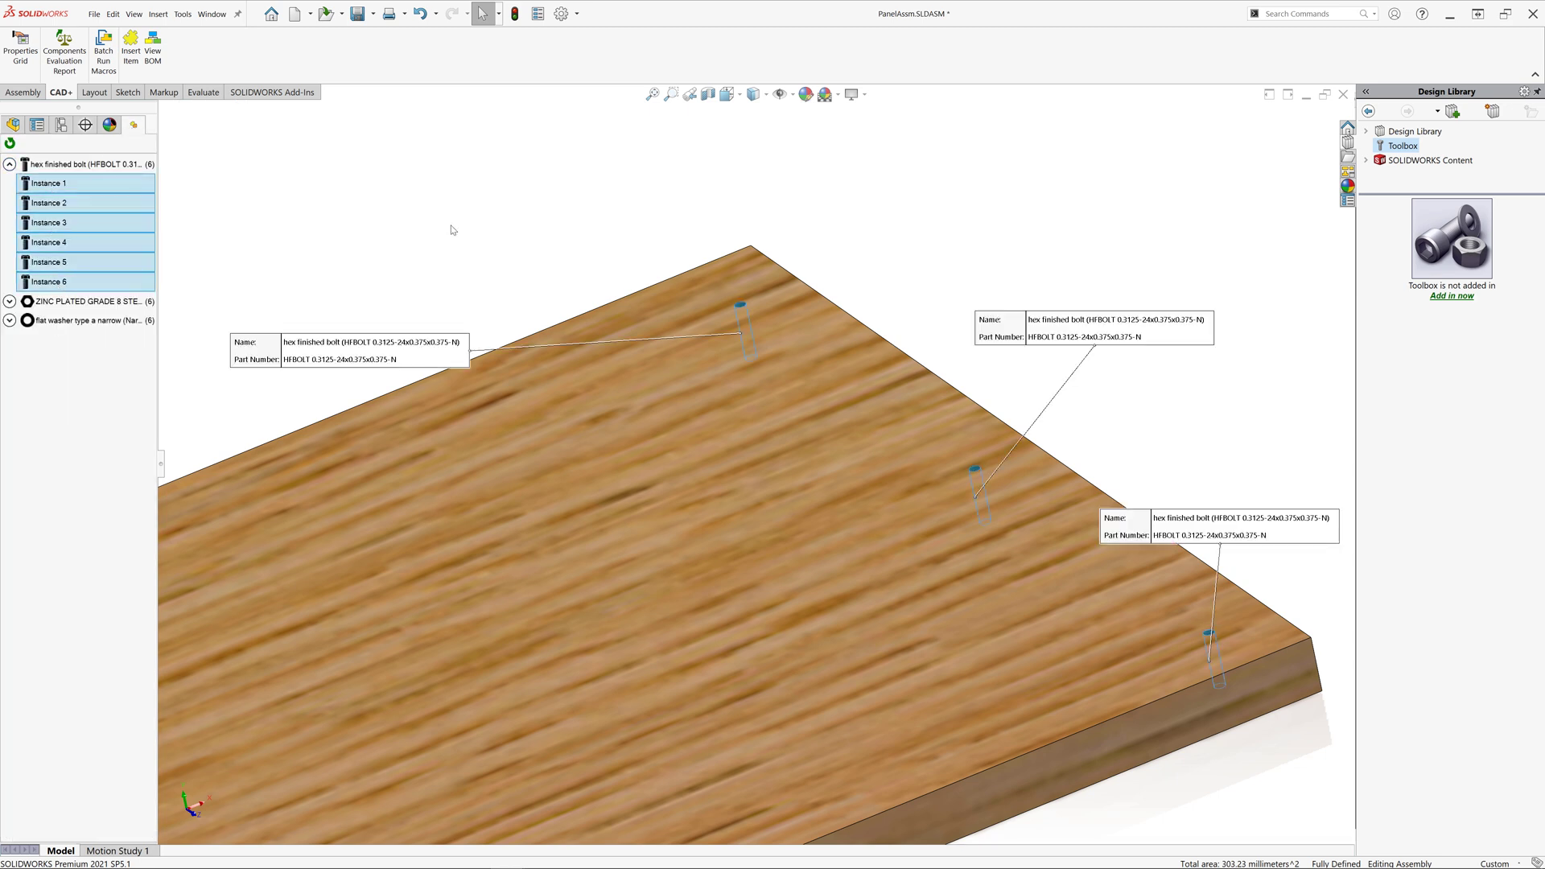
{"action": "left_click", "coordinate": [11, 165]}
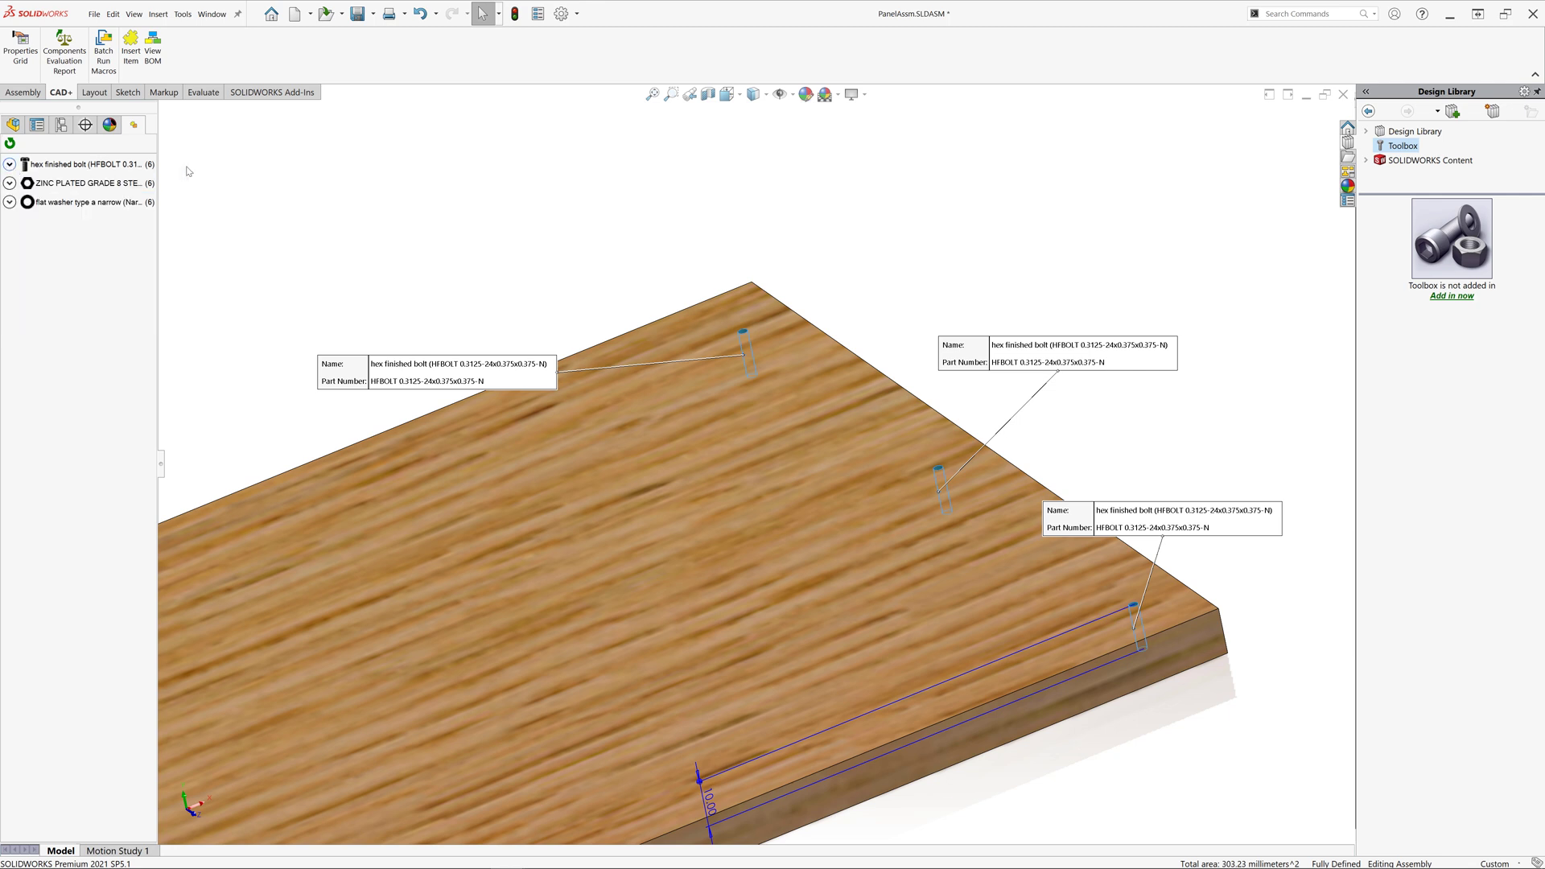
Step: Bring up PanelAssm's bill of materials from the CAD+ ribbon
{"action": "left_click", "coordinate": [152, 49]}
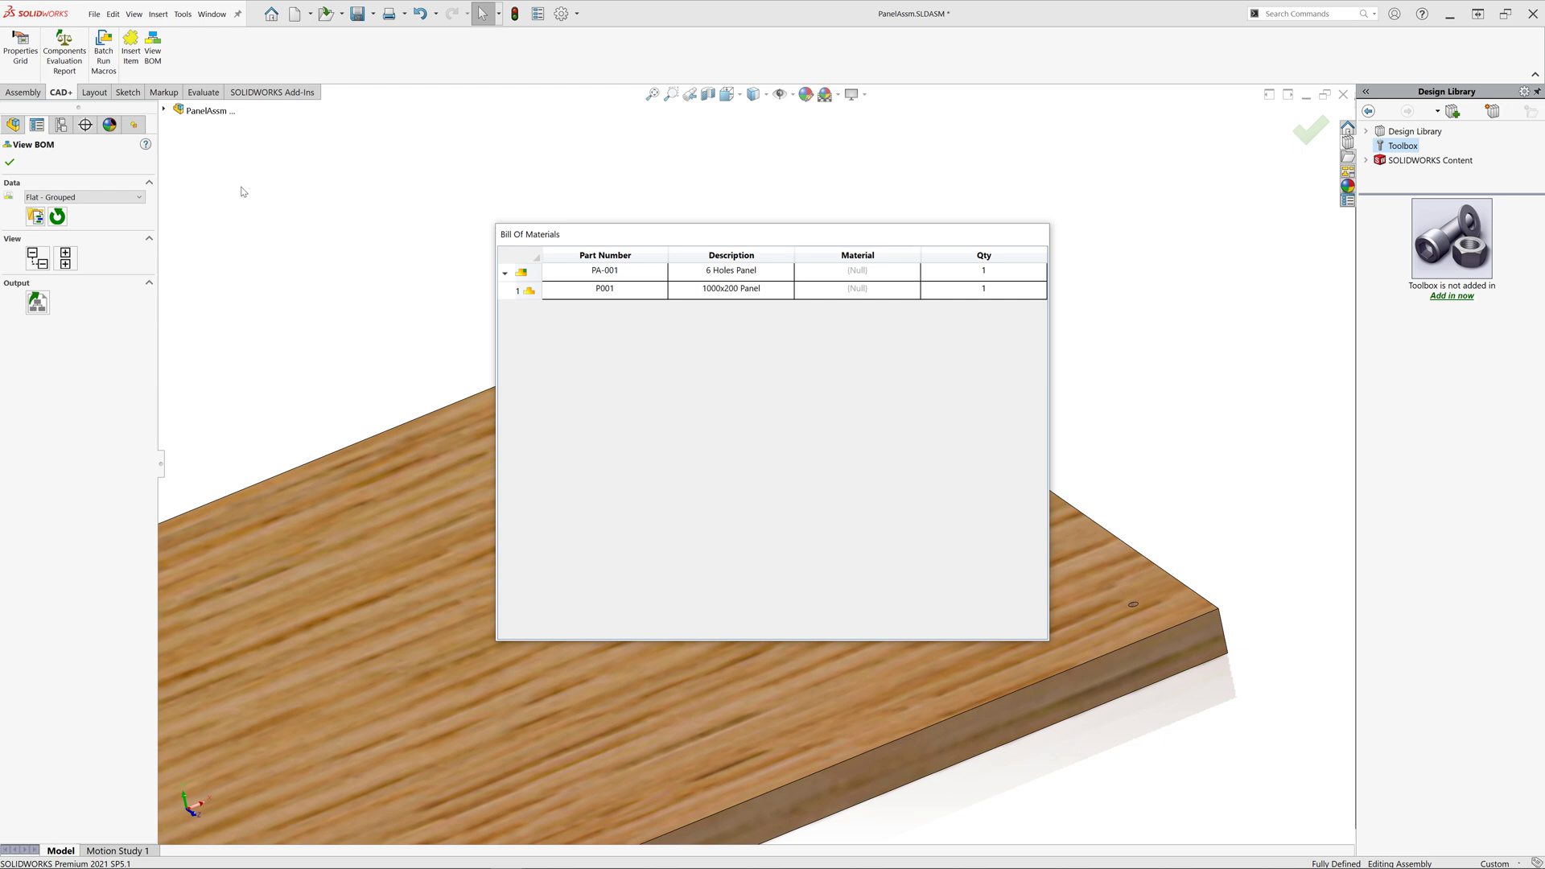
Step: Switch the BOM data to Indented and open the BomTemplates folder in File Explorer
{"action": "left_click", "coordinate": [137, 196]}
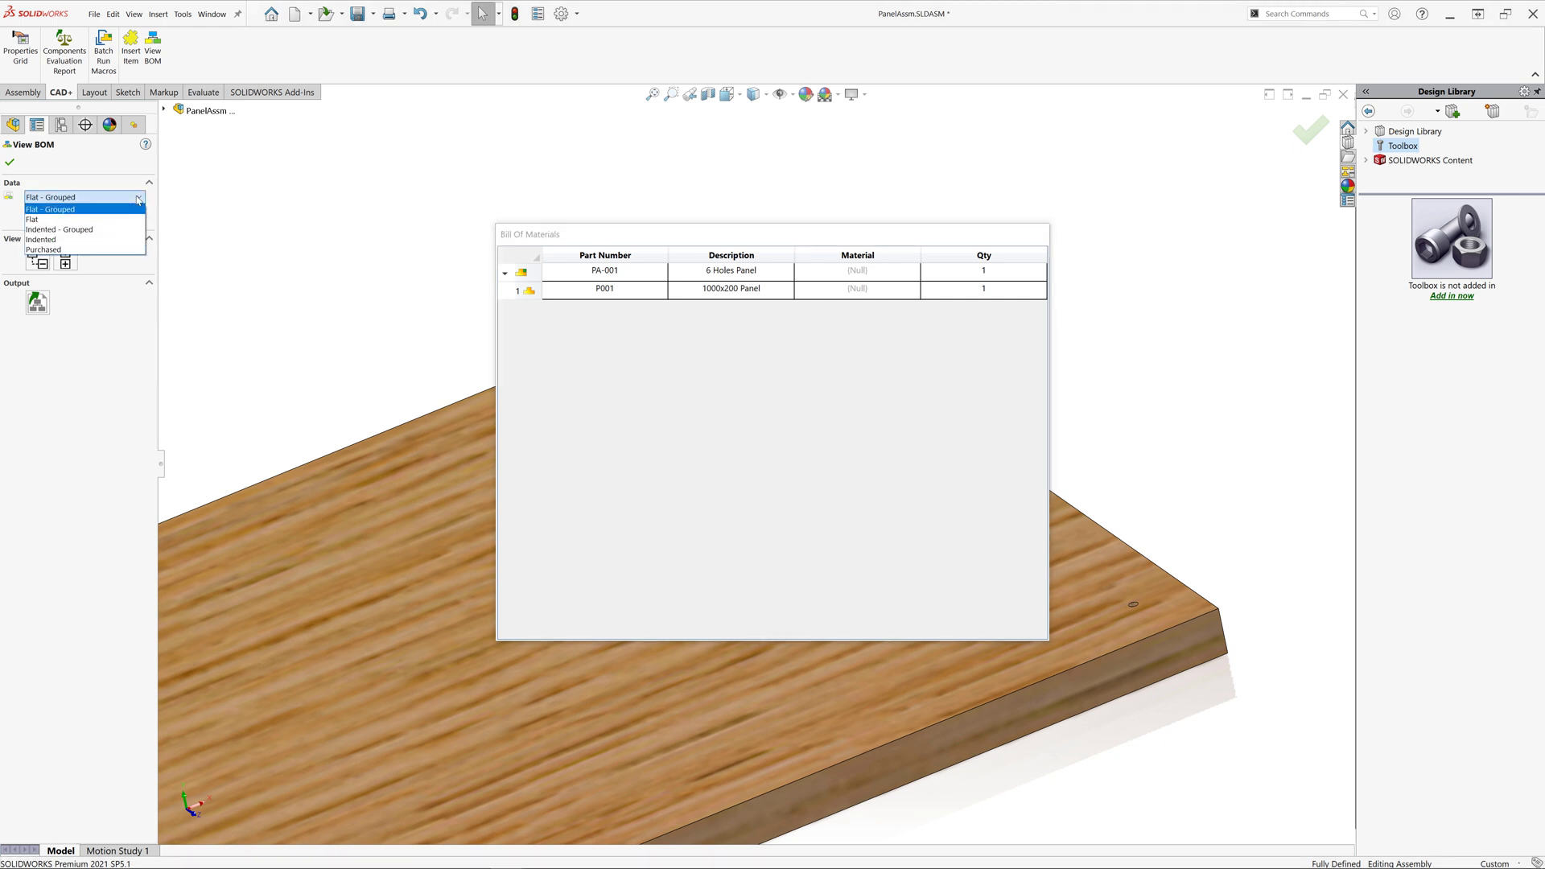
{"action": "left_click", "coordinate": [96, 239]}
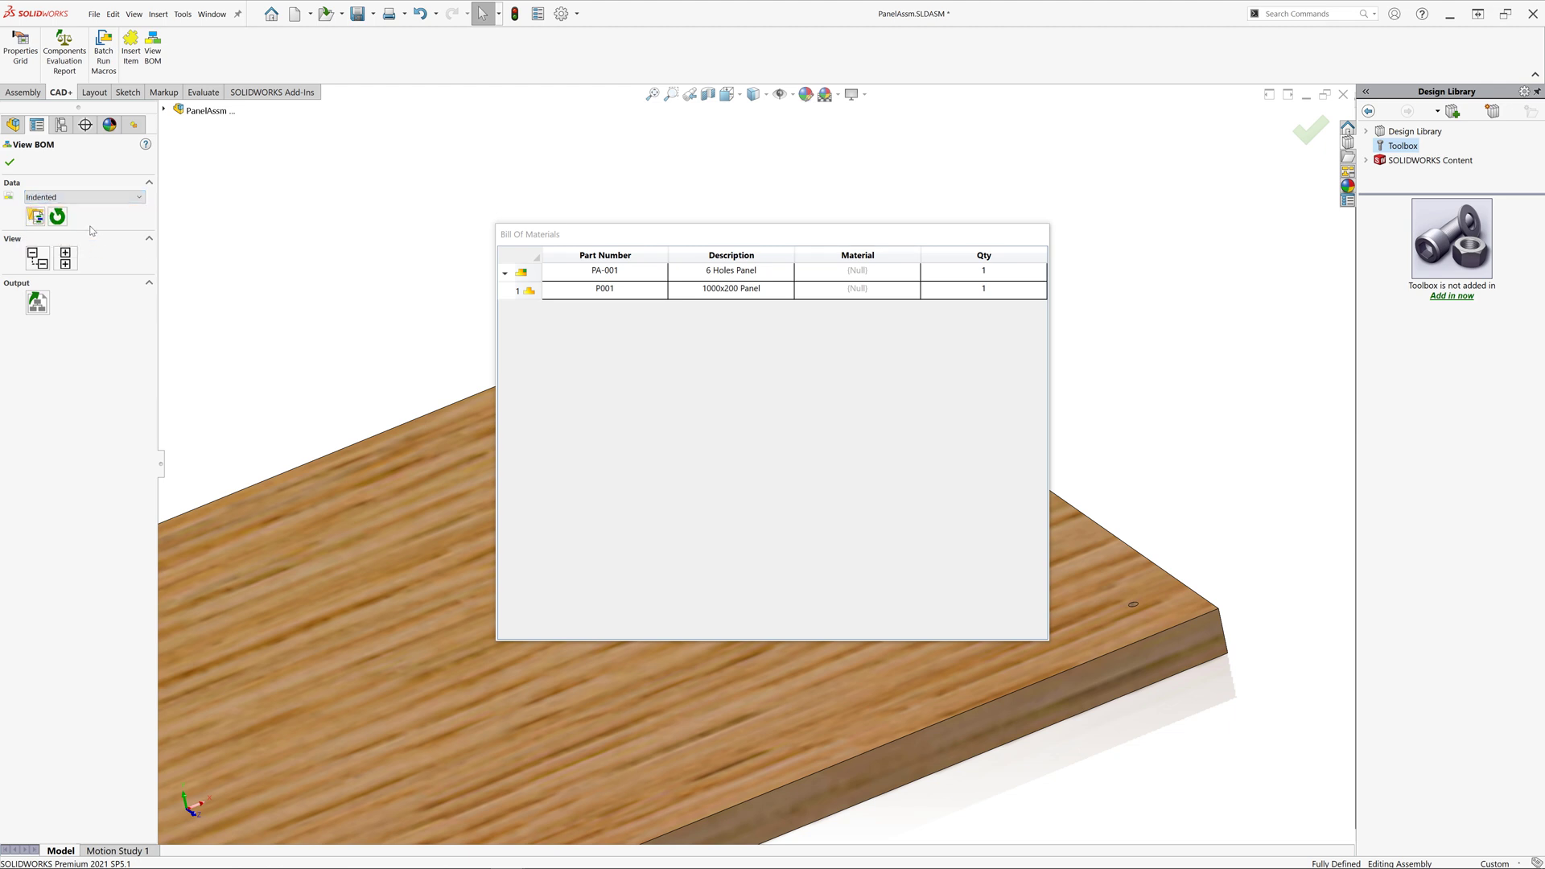
{"action": "left_click", "coordinate": [37, 217]}
{"action": "mouse_move", "coordinate": [619, 314]}
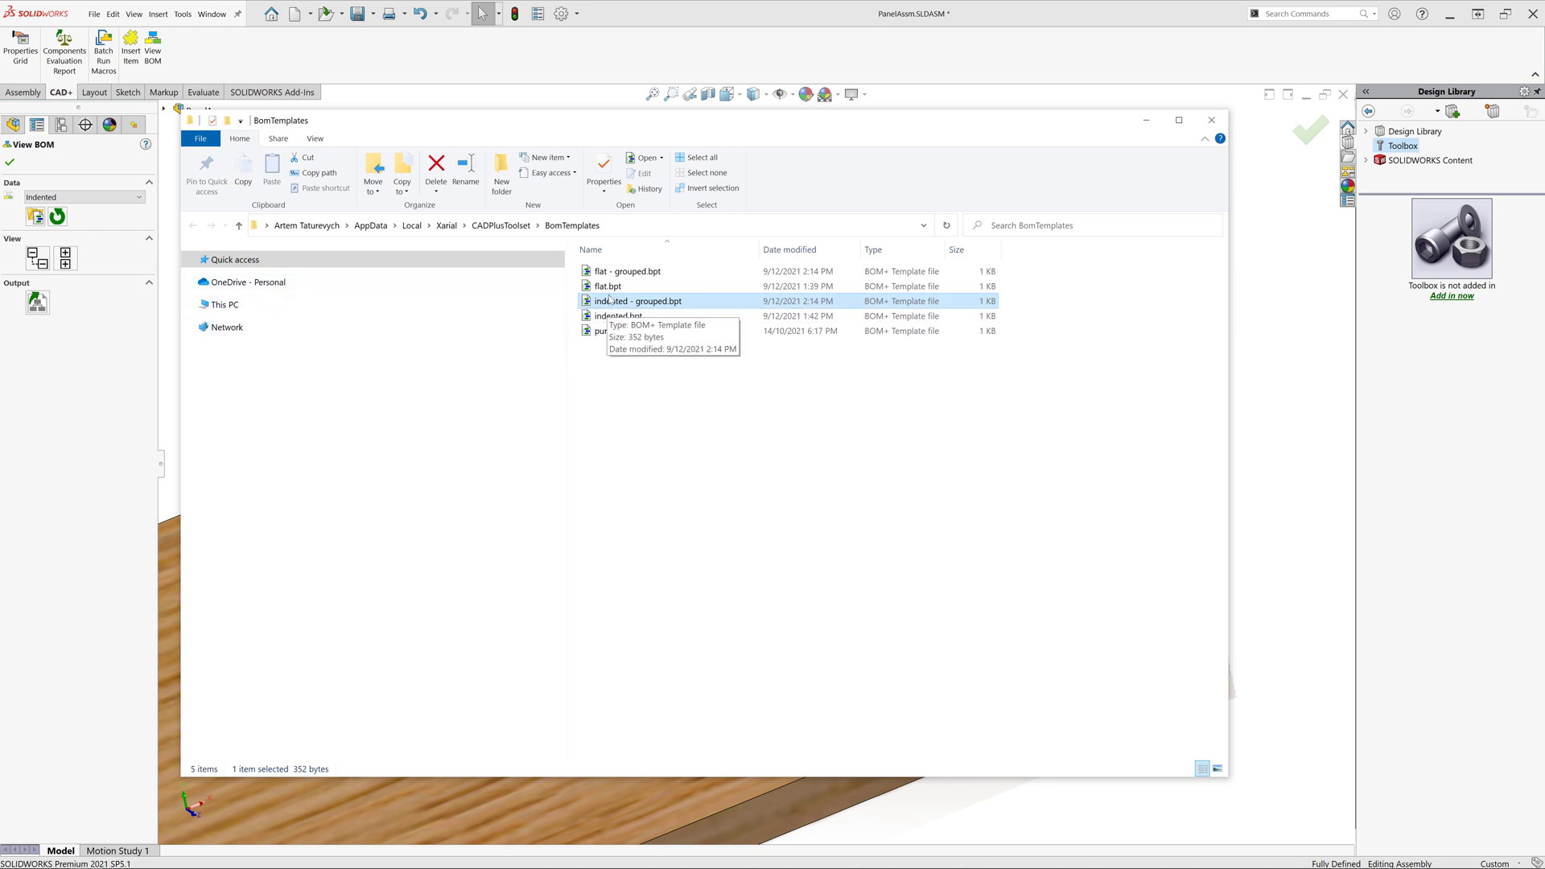
Step: Enable Items in the flat.bpt template and save it
{"action": "double_click", "coordinate": [610, 286]}
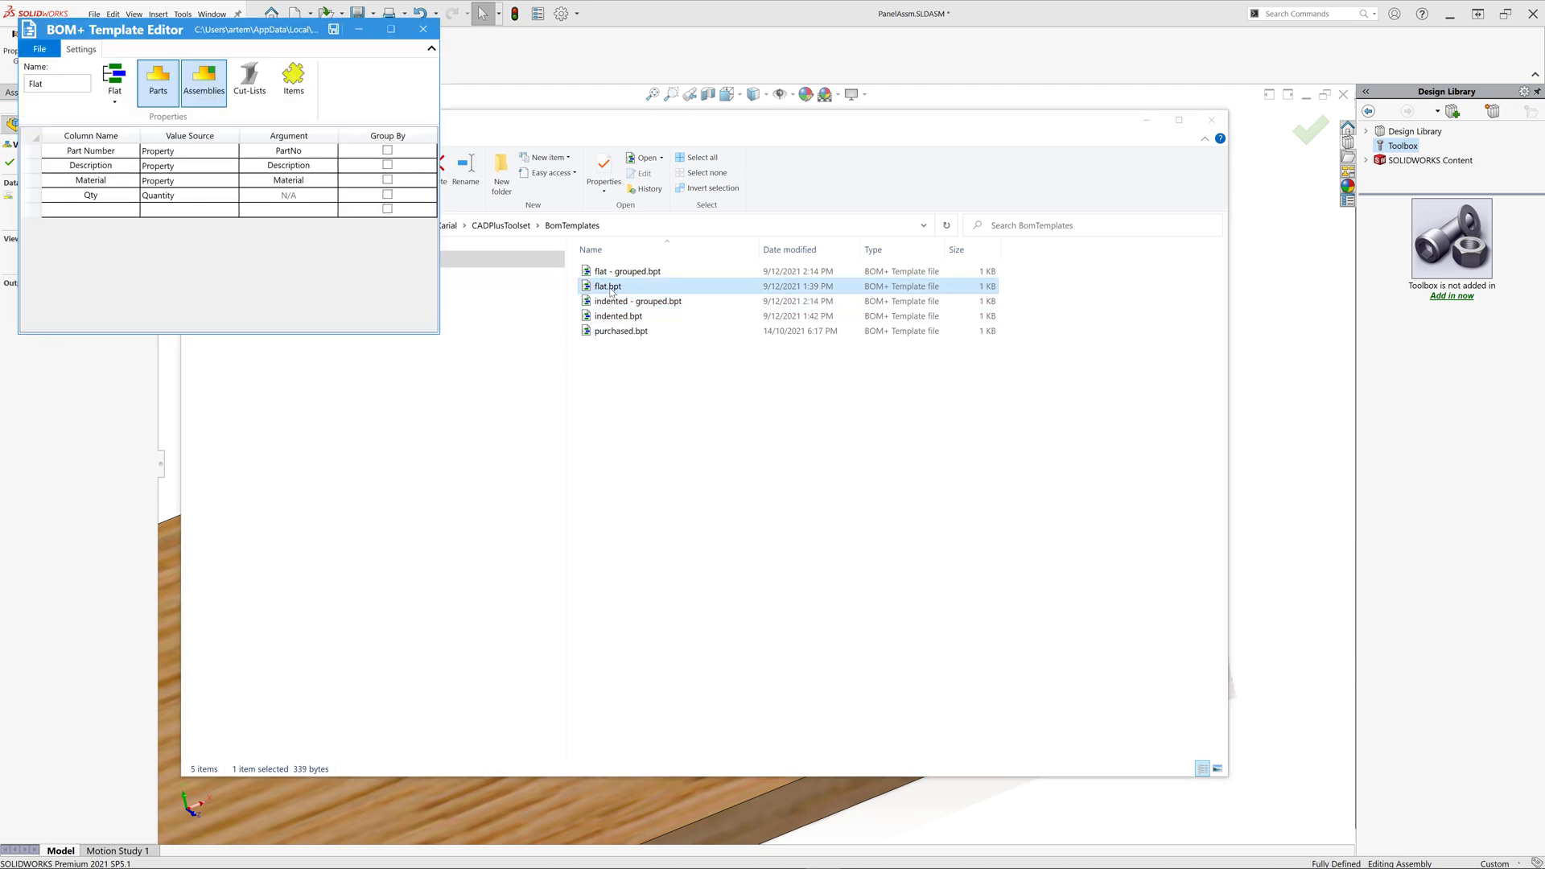
{"action": "left_click", "coordinate": [294, 80]}
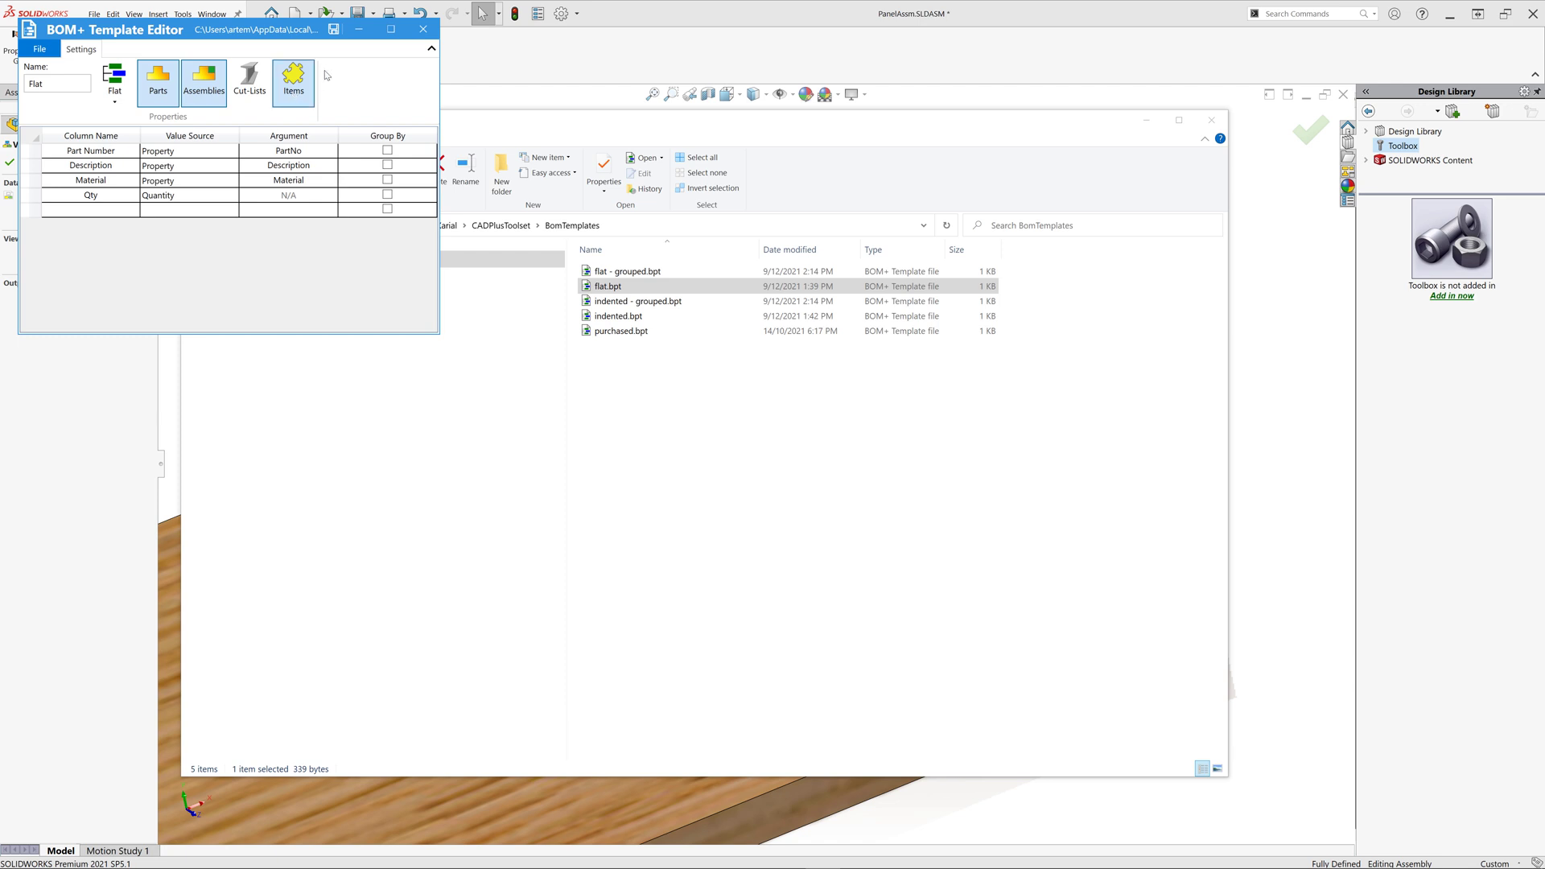
{"action": "left_click", "coordinate": [424, 37]}
Step: Enable Items in the indented.bpt template, save it and close the editor
{"action": "left_click", "coordinate": [620, 318]}
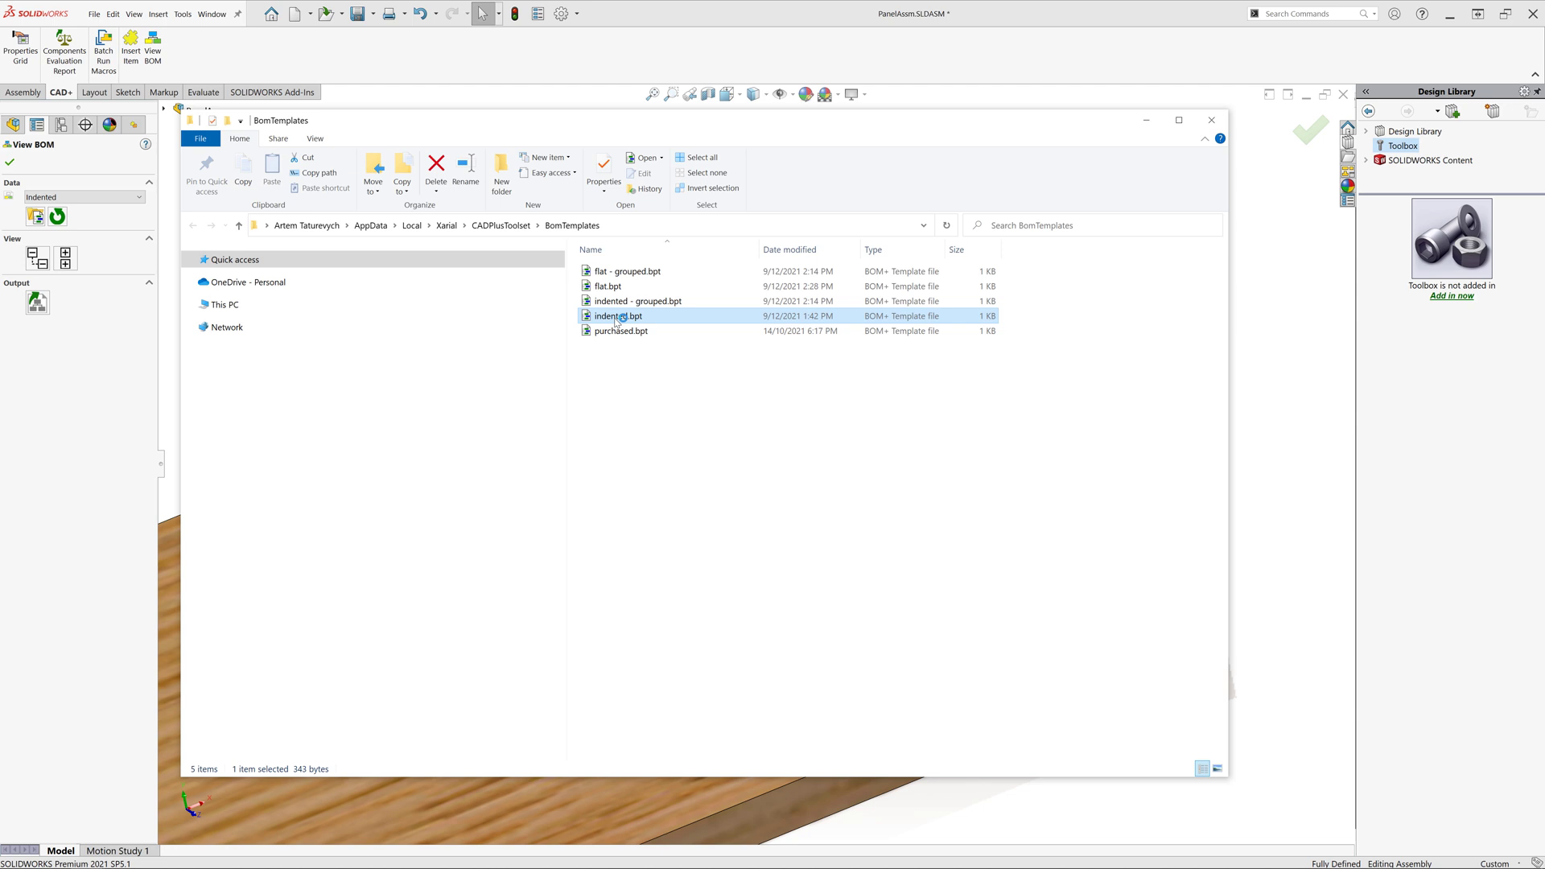
{"action": "double_click", "coordinate": [619, 317]}
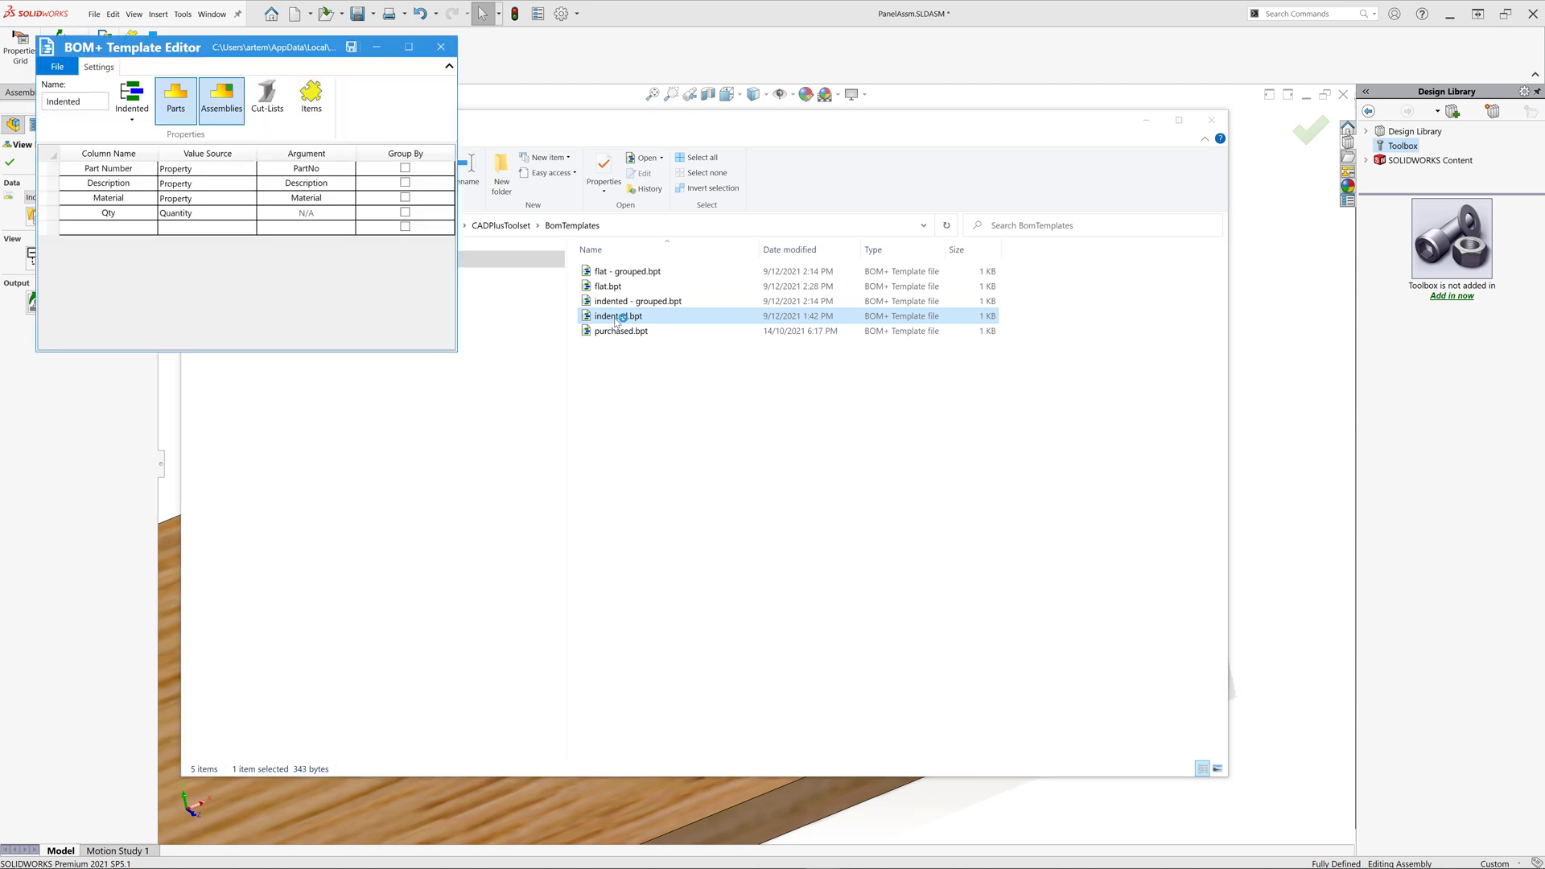
{"action": "left_click", "coordinate": [307, 109]}
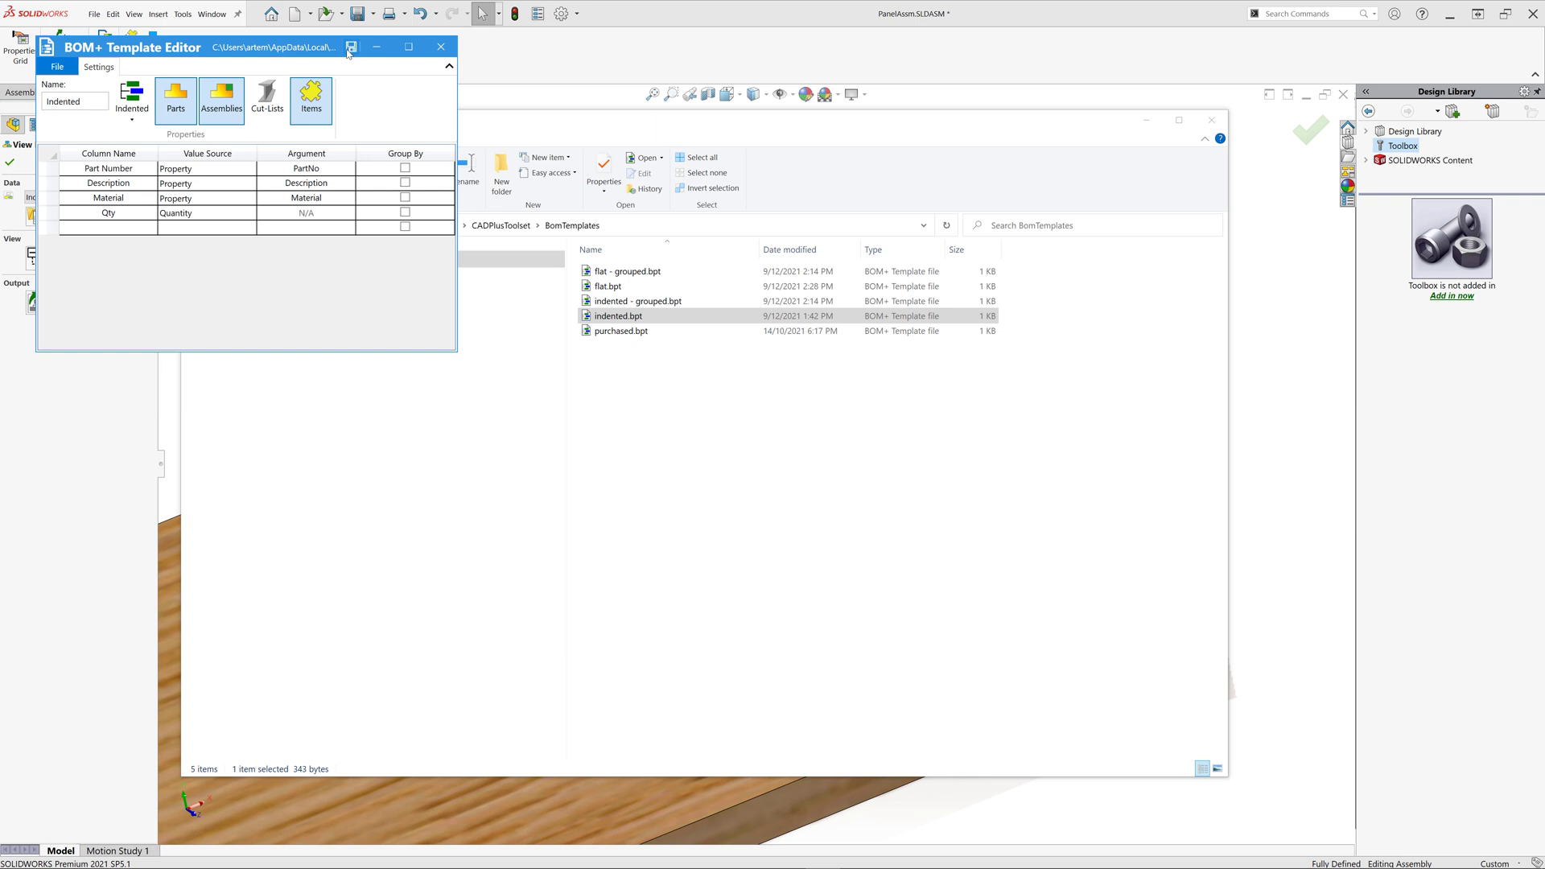
{"action": "left_click", "coordinate": [441, 45]}
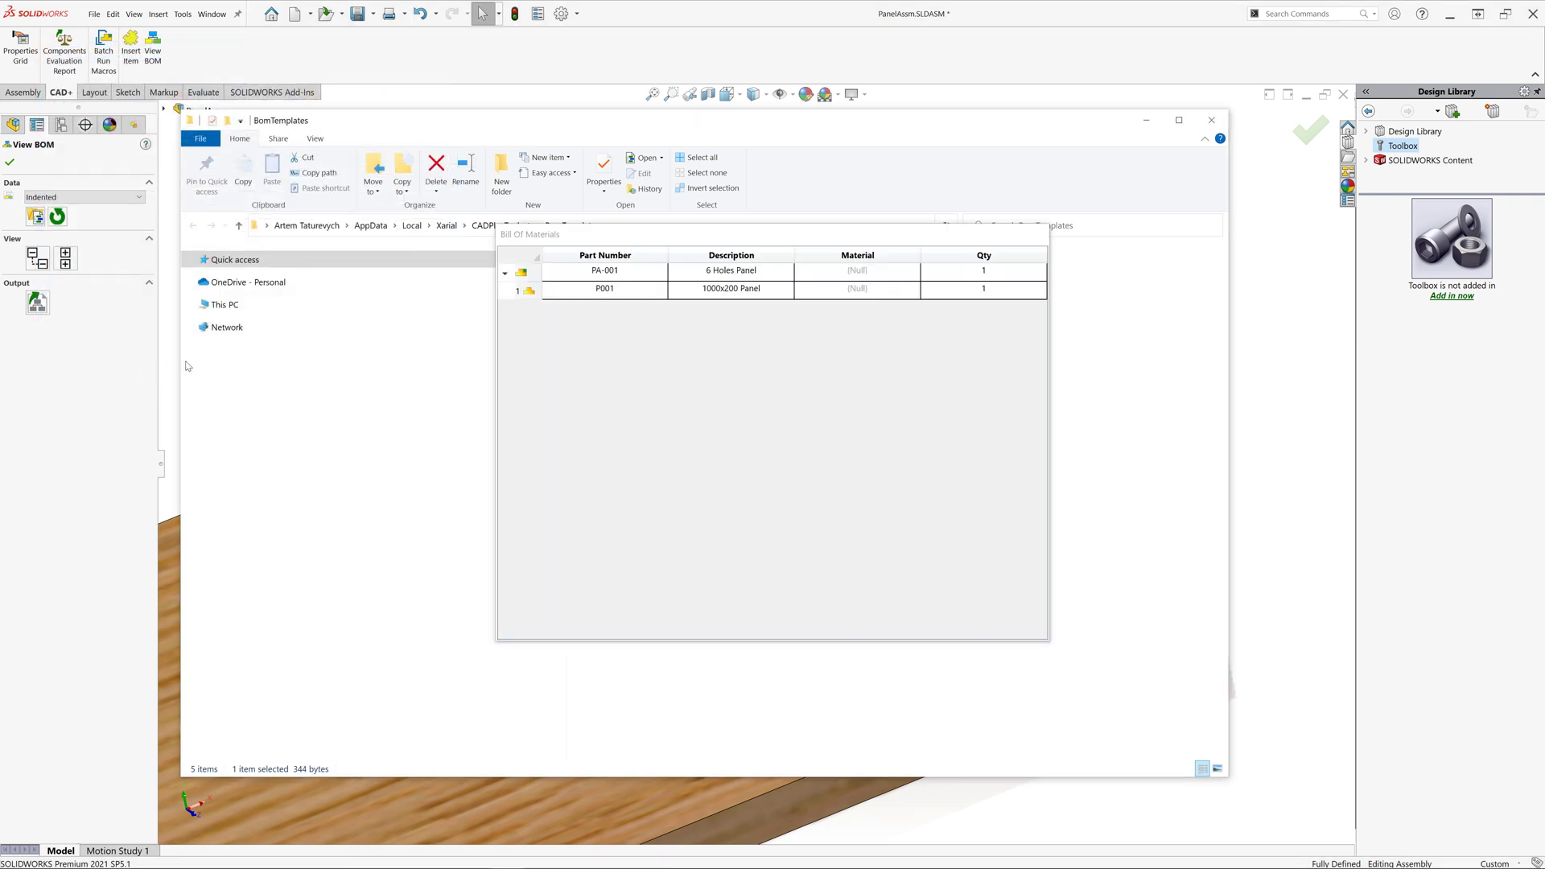
Step: Refresh the BOM, toggle Flat and back to Indented to show six bolts, nuts and washers, then close it
{"action": "left_click", "coordinate": [139, 340]}
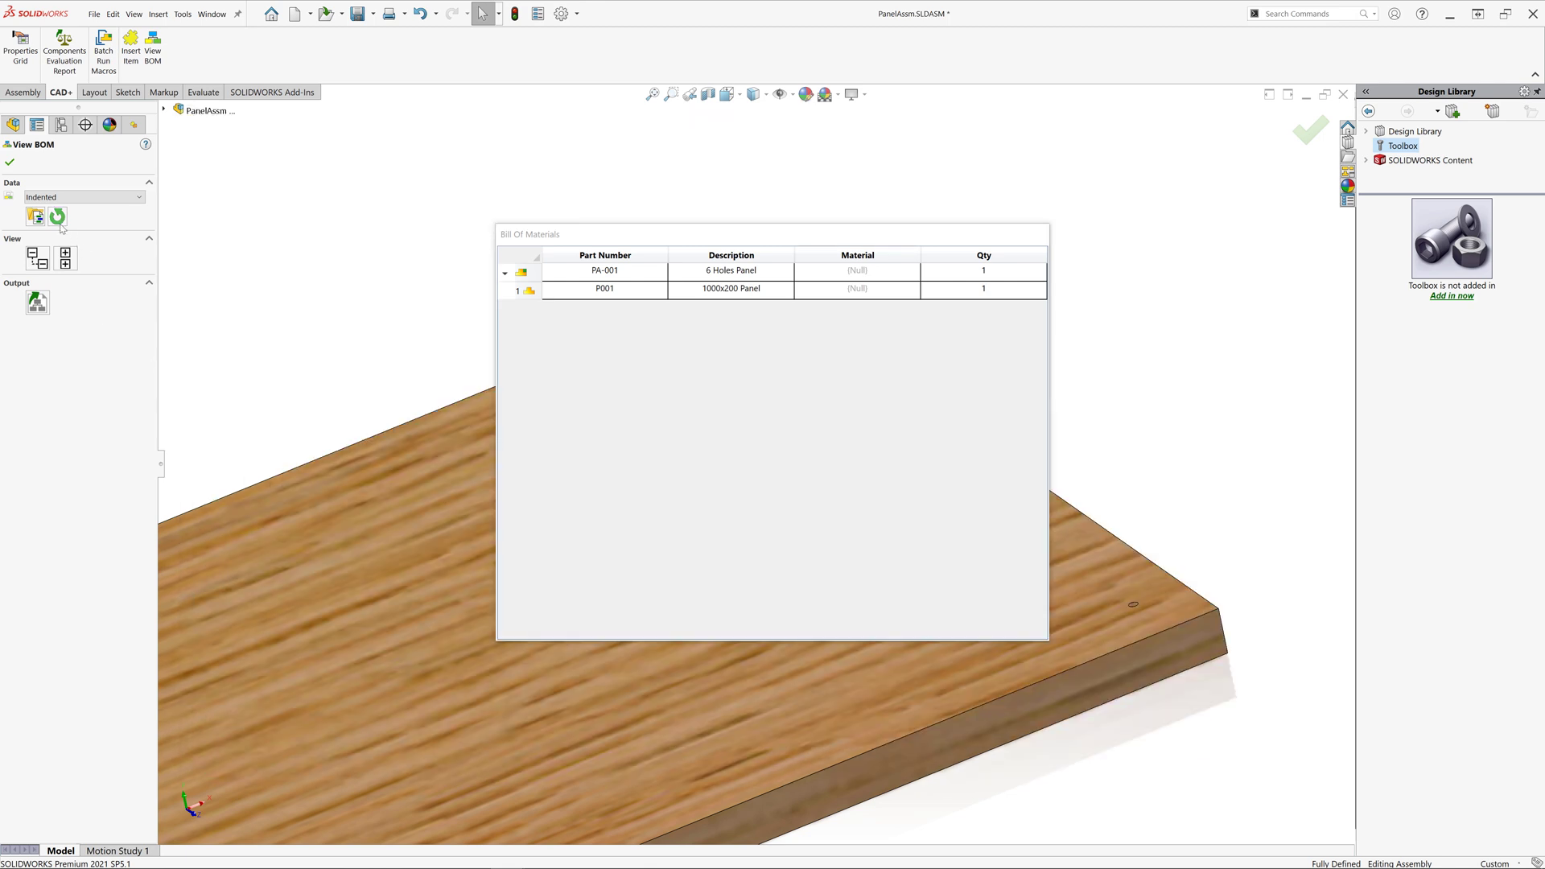
{"action": "left_click", "coordinate": [57, 217]}
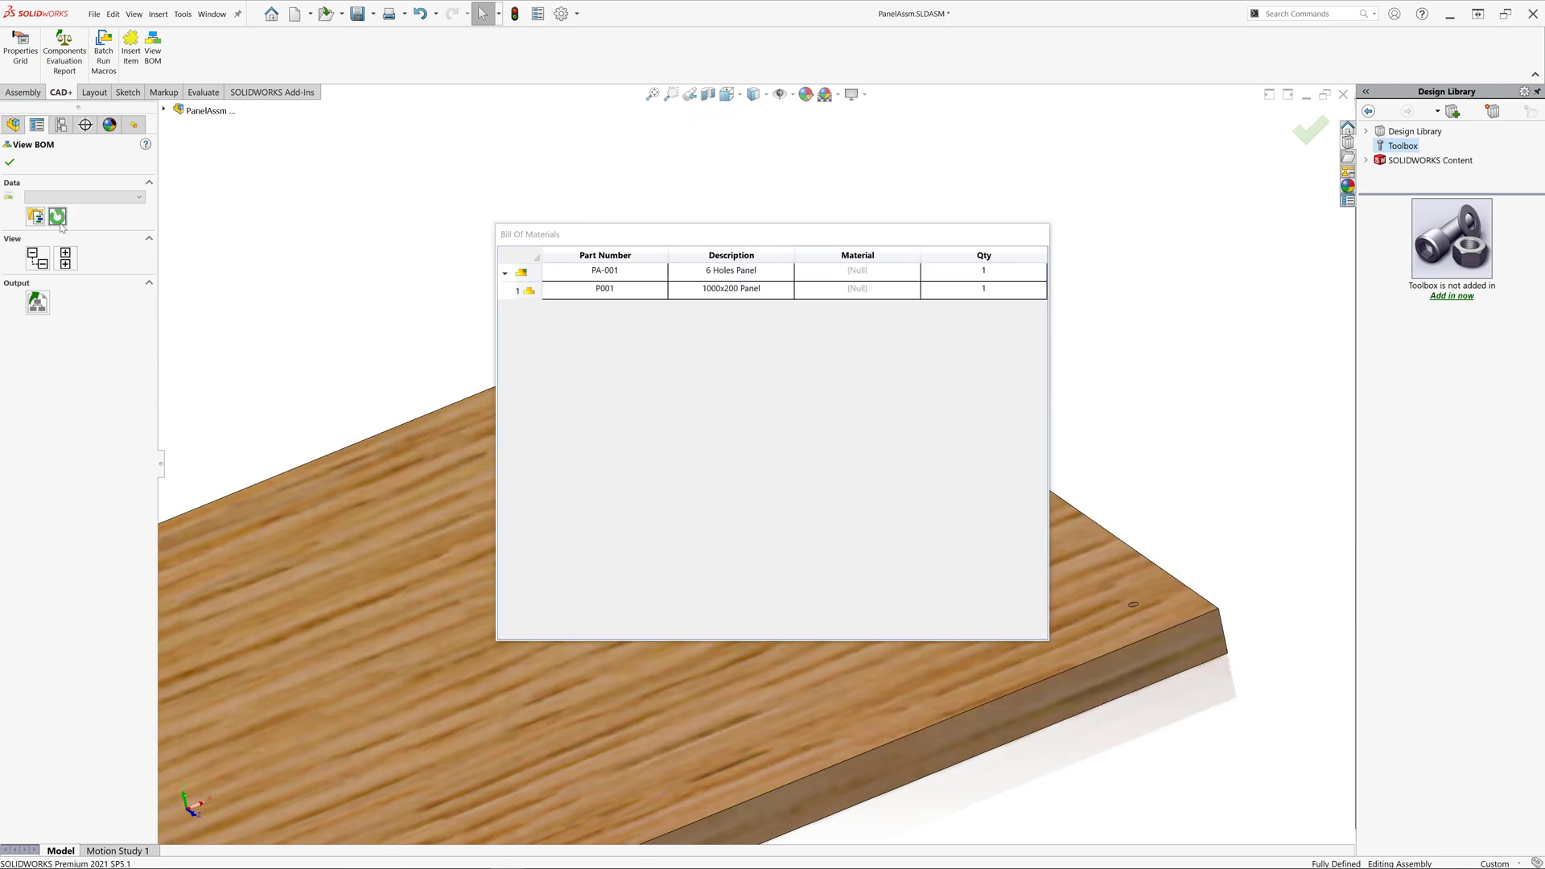
{"action": "left_click", "coordinate": [95, 197]}
{"action": "left_click", "coordinate": [85, 221]}
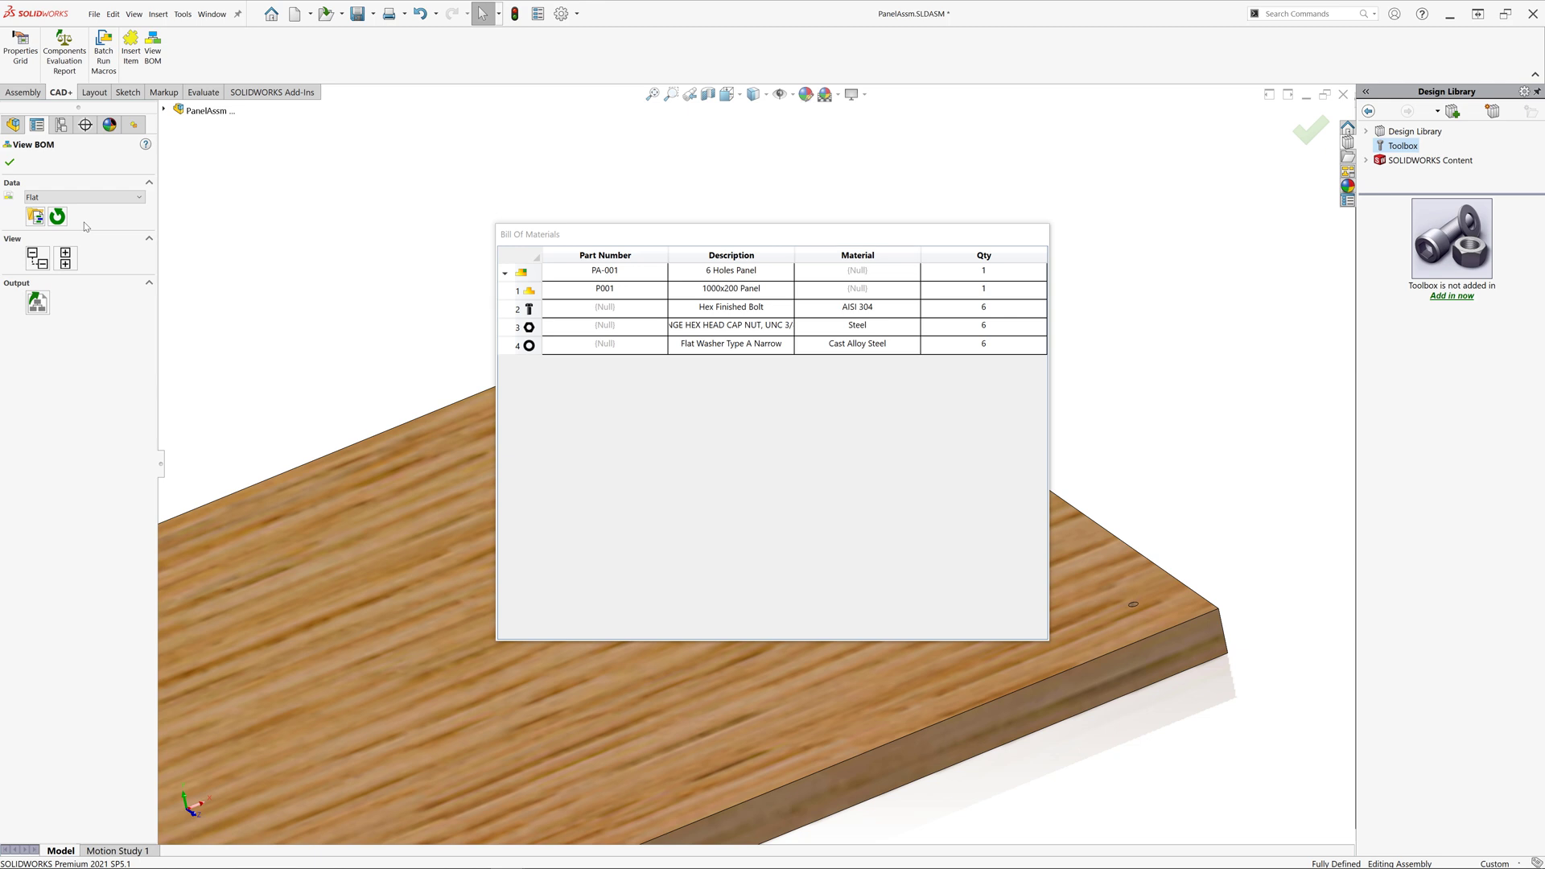
{"action": "left_click", "coordinate": [90, 196]}
{"action": "left_click", "coordinate": [77, 236]}
{"action": "left_click", "coordinate": [10, 162]}
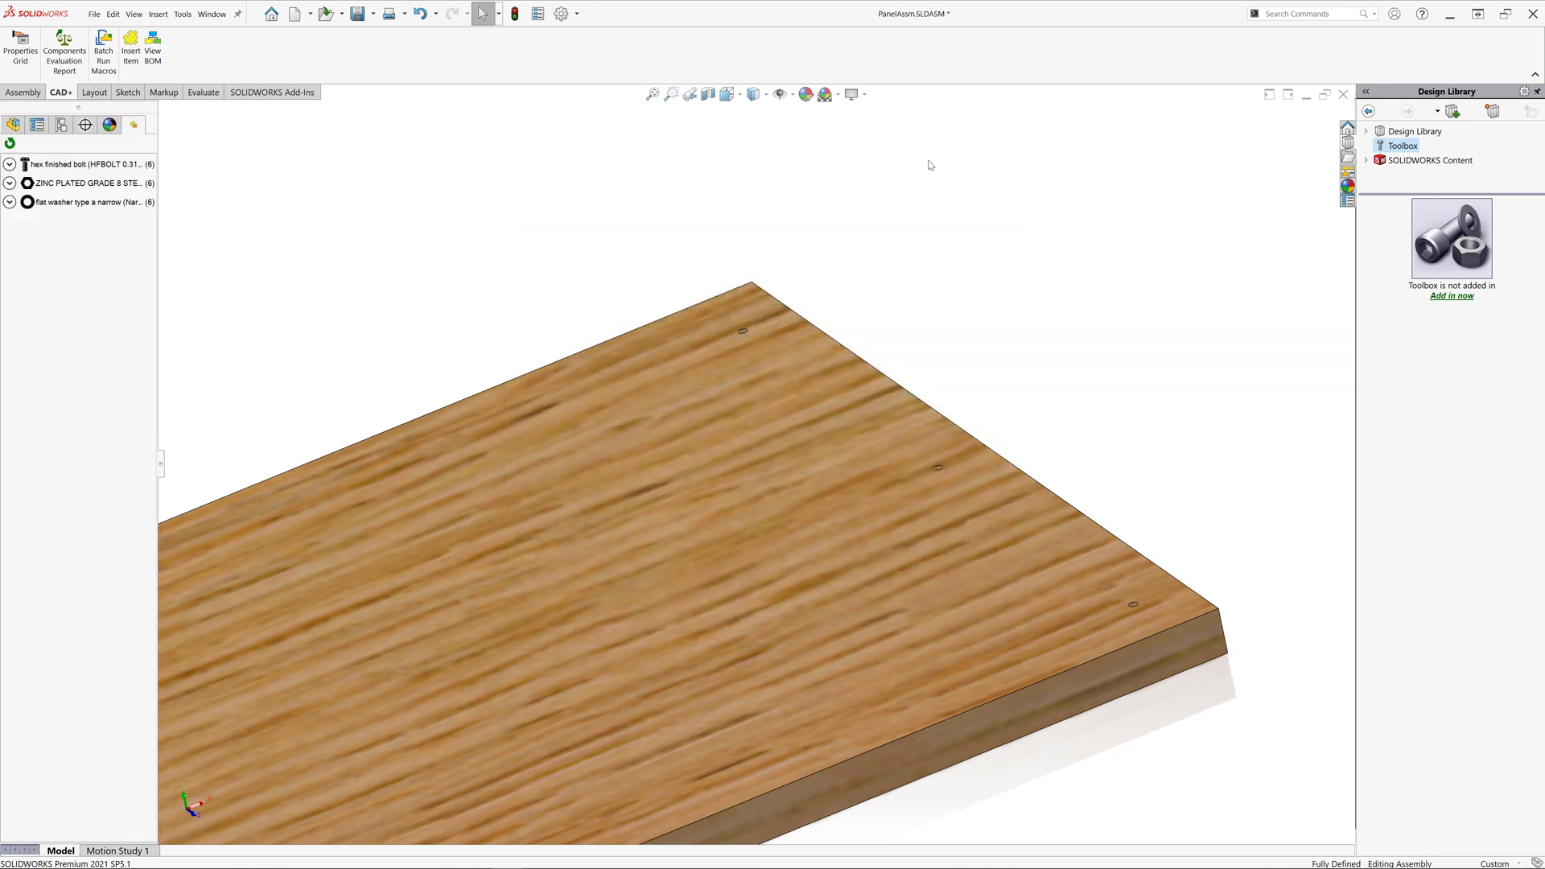